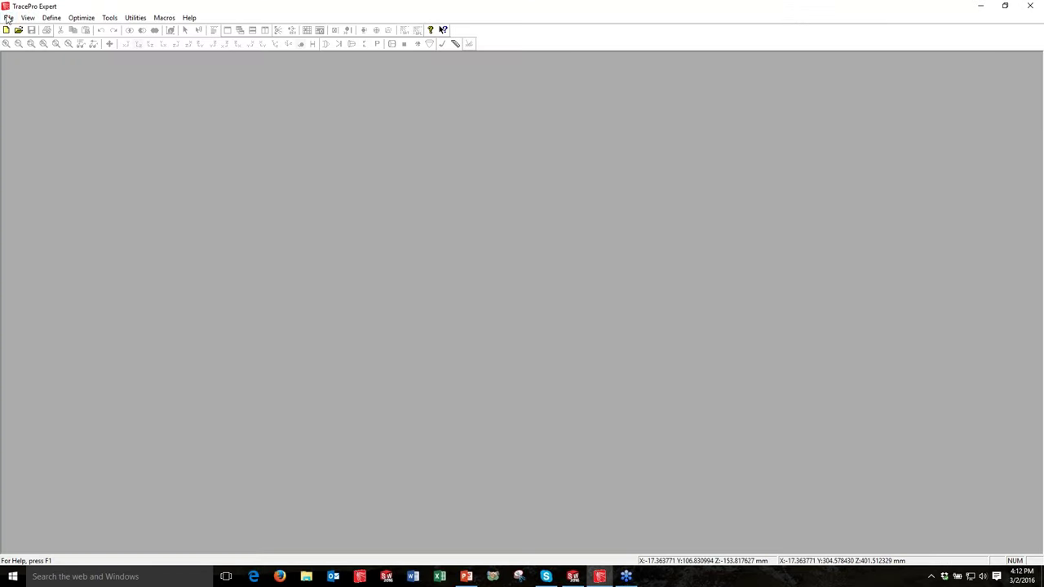
- Open the ACIS file Desk Lamp Assembly, Webinar Example.SAT from the Examples folder
click(6, 20)
click(33, 43)
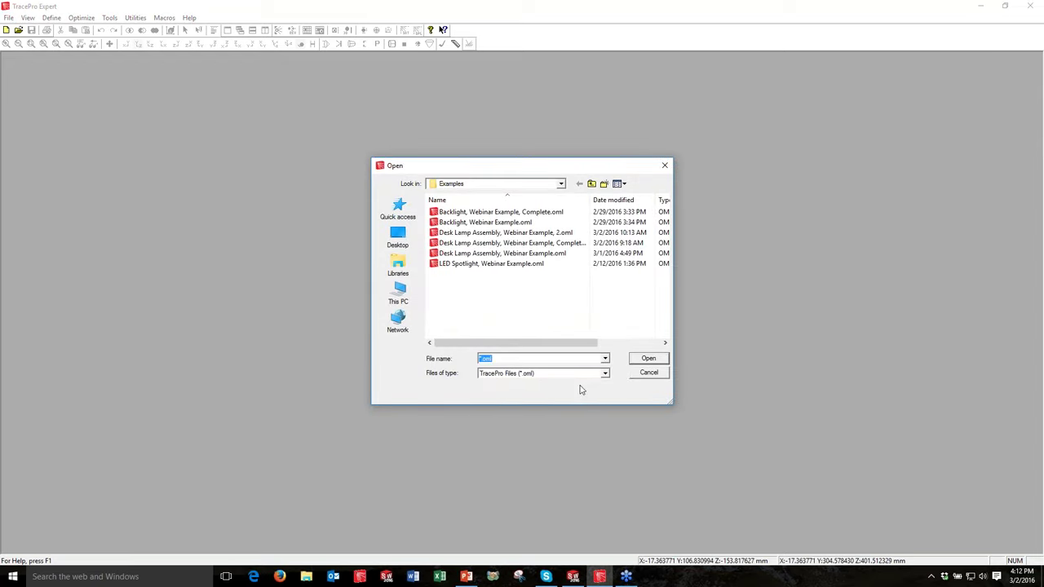
click(579, 372)
click(579, 392)
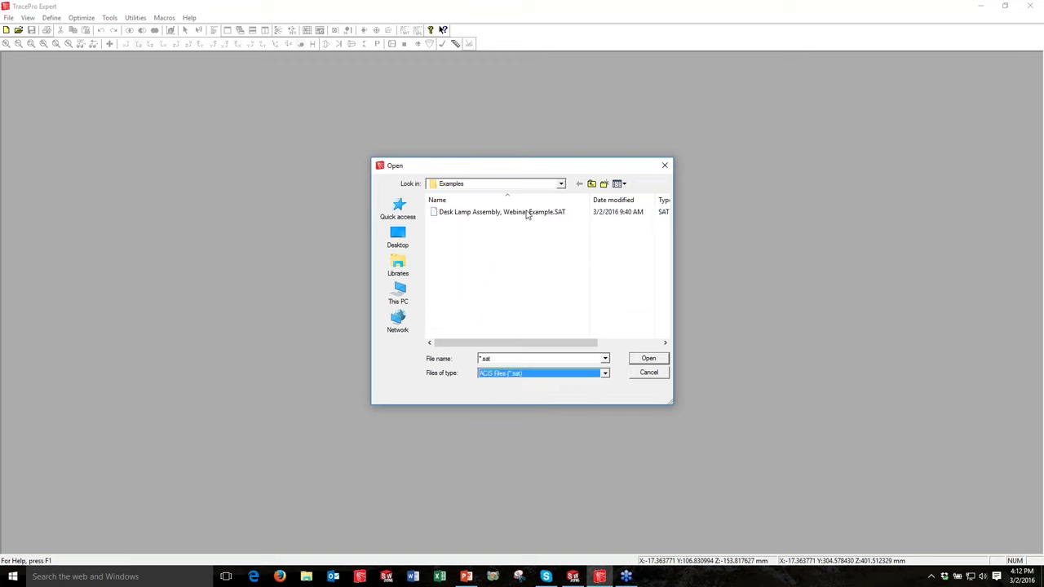
click(527, 213)
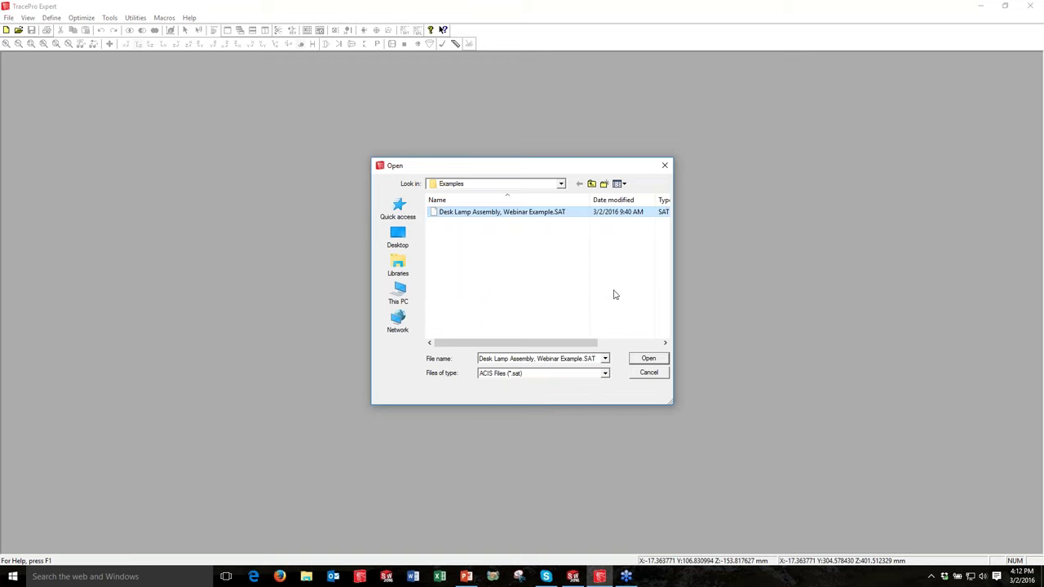
click(647, 359)
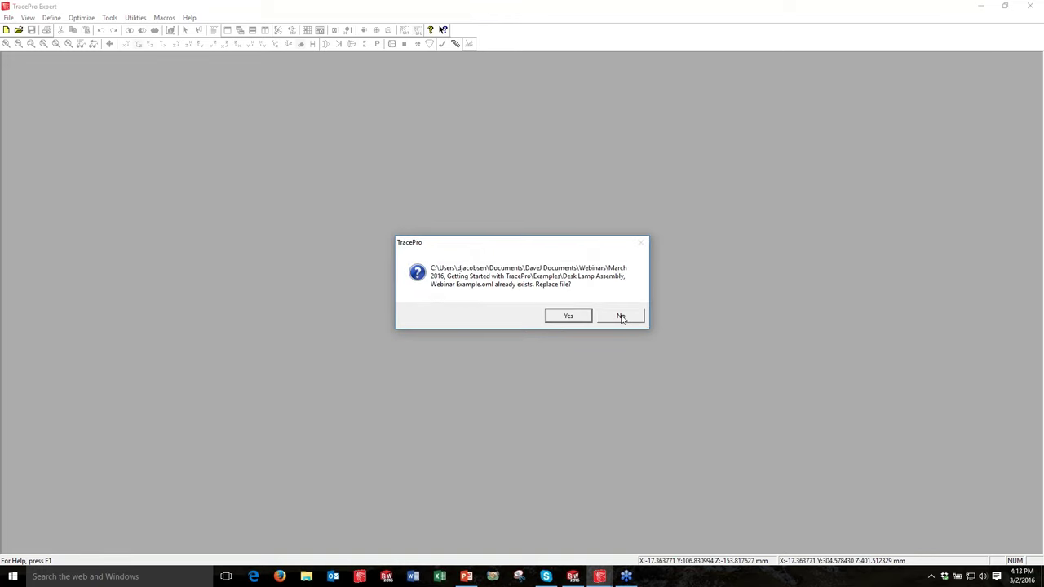
- Decline replacing the existing file, save the imported model as Desk Lamp Assembly, Webinar Example, 3.oml, and enlarge its model window
click(620, 316)
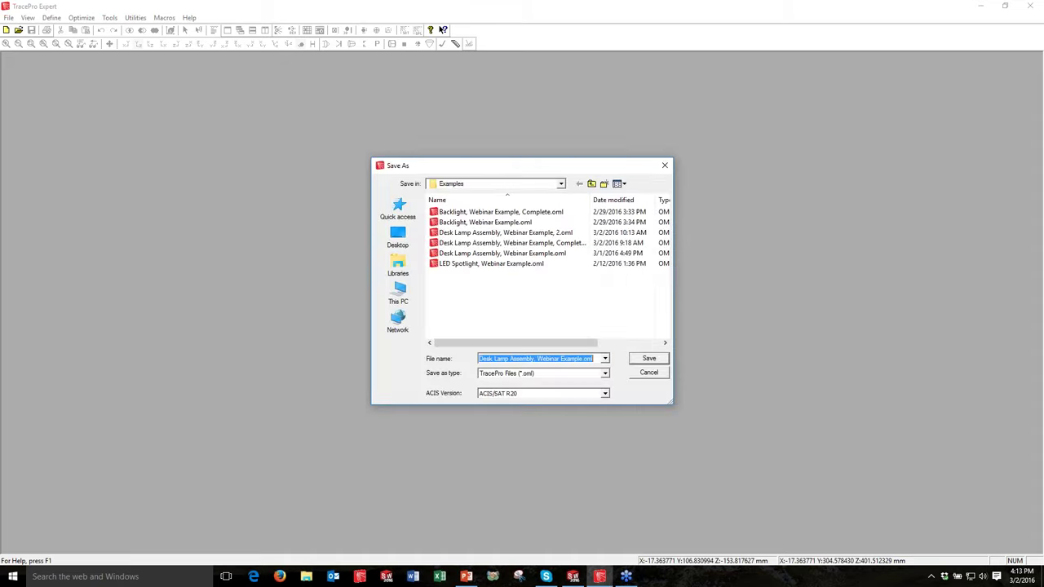
click(582, 359)
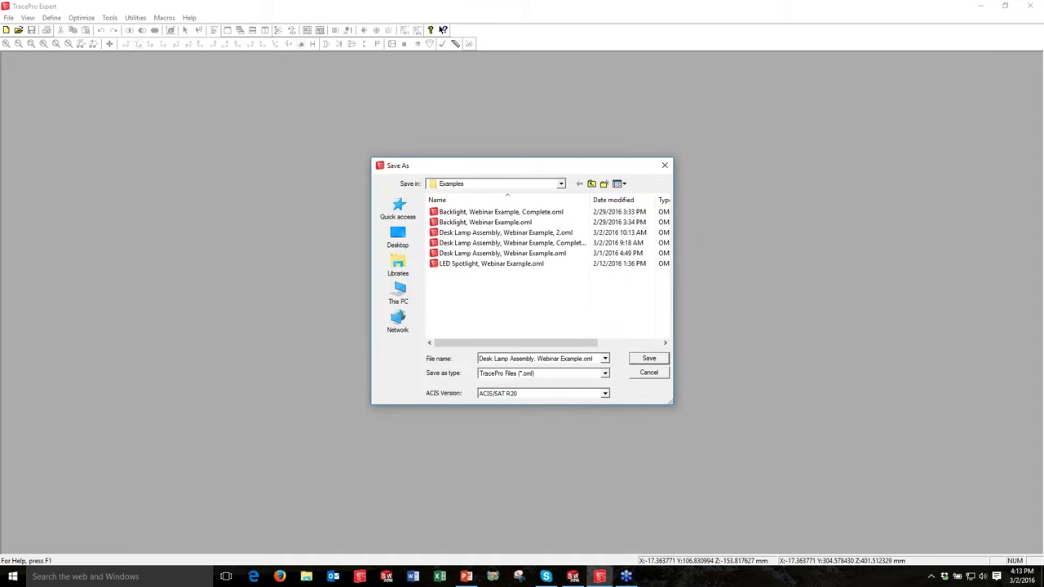
text(, 3)
key(Return)
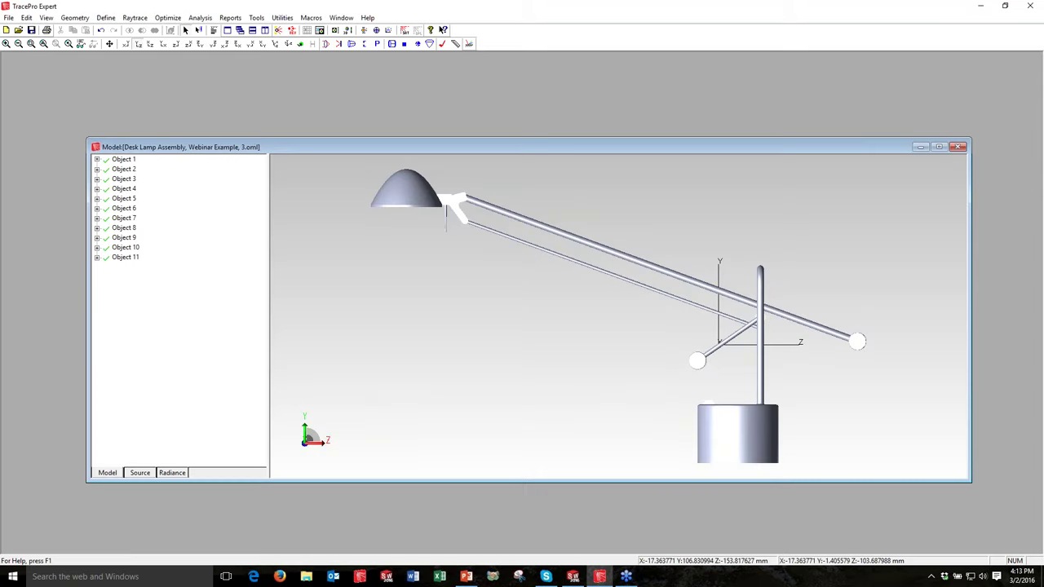
drag(87, 138, 75, 78)
drag(970, 481, 1001, 519)
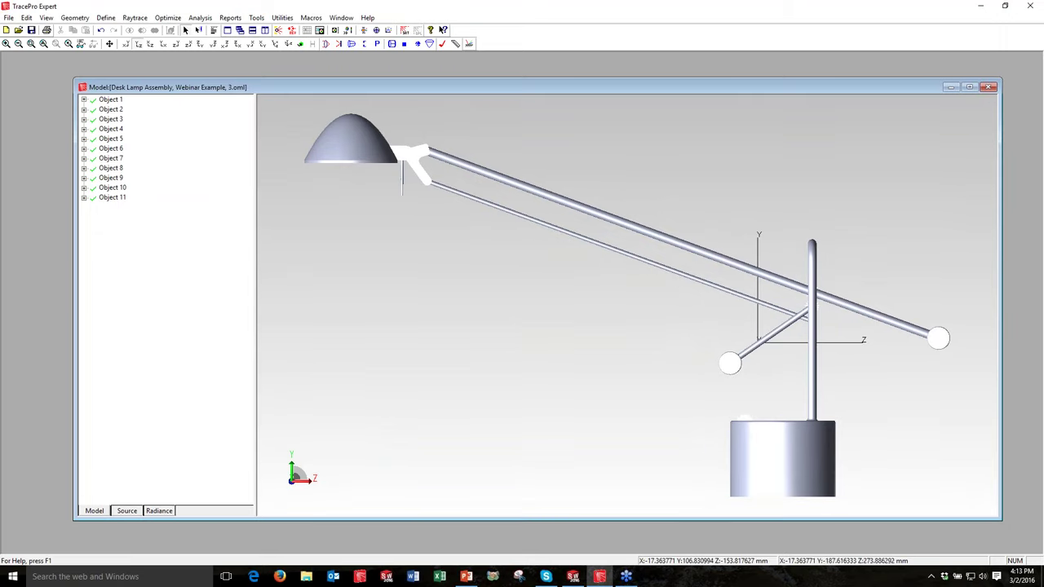
- Open Desk Lamp Assembly, Webinar Example.oml and close the imported Desk Lamp Assembly, Webinar Example, 3.oml model
click(8, 17)
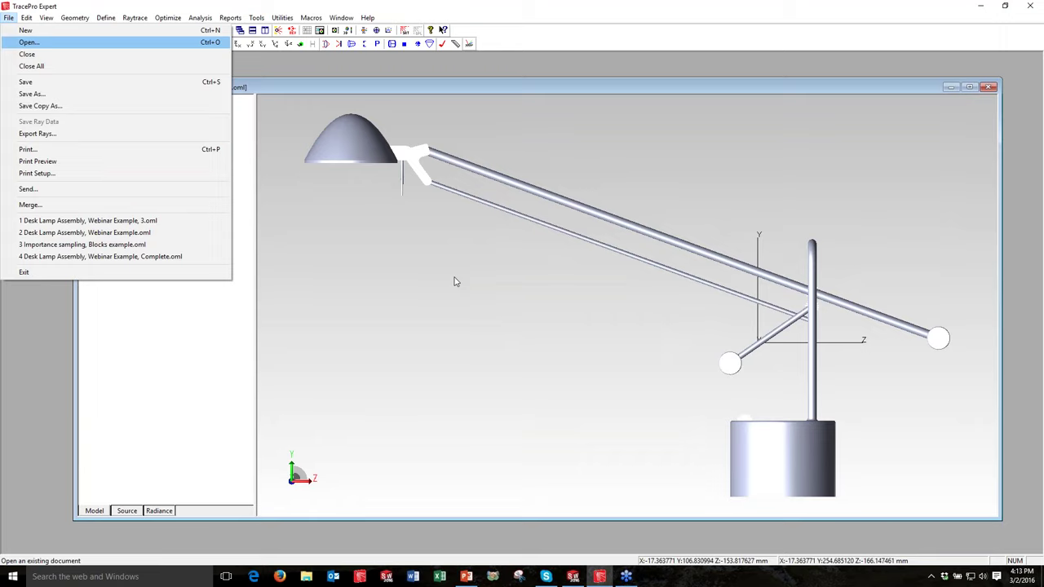
key(Return)
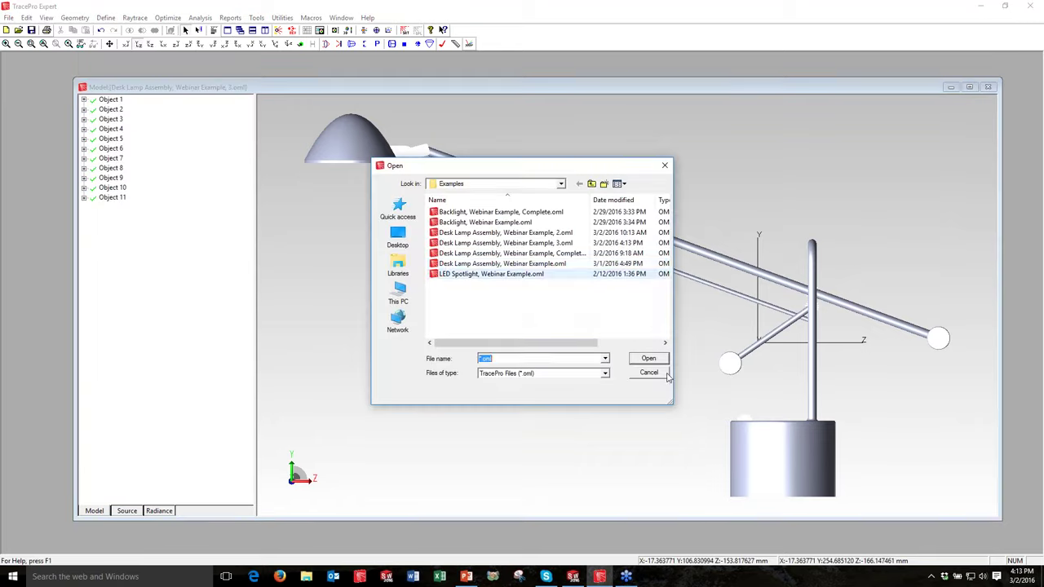
click(502, 263)
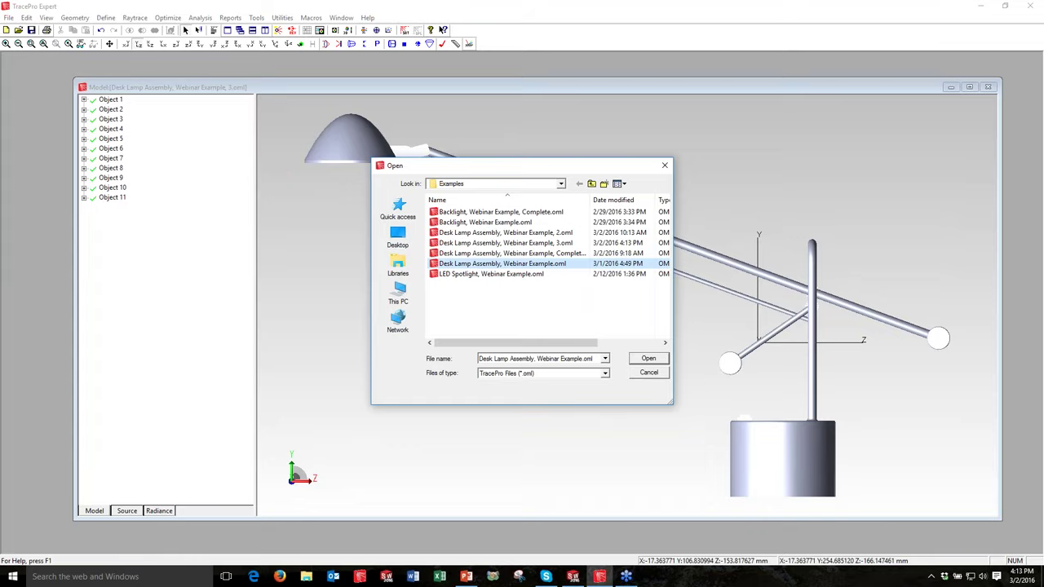
key(Return)
click(987, 88)
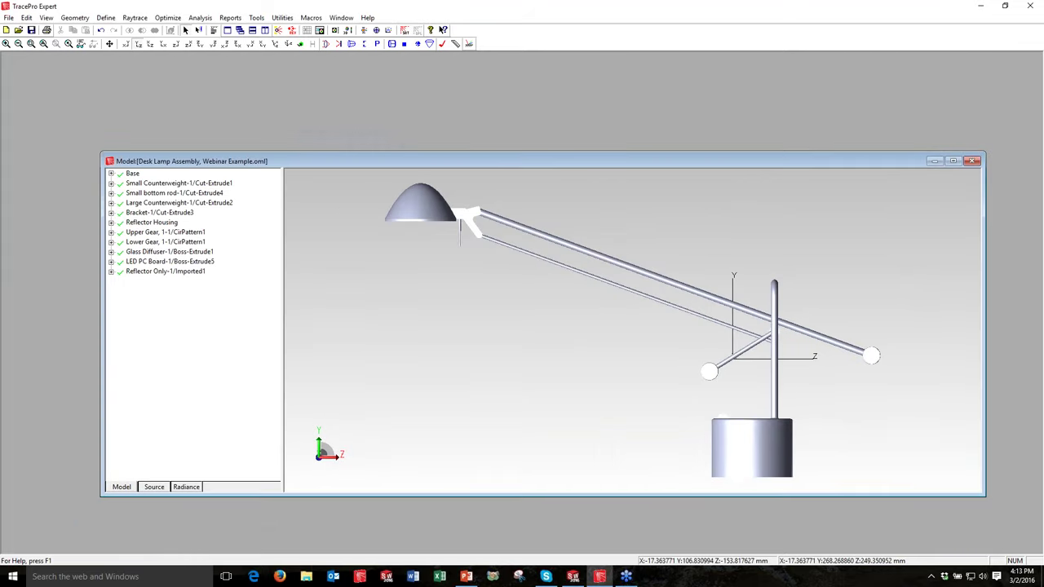
- Enlarge the desk lamp model window and narrow the model tree to give the 3D view more room
drag(101, 152, 91, 67)
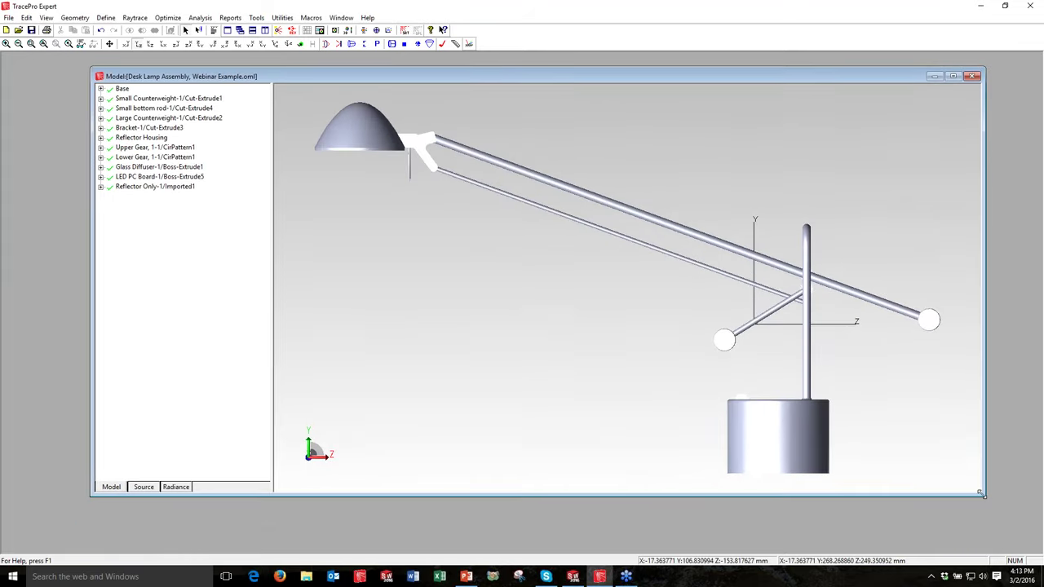
drag(981, 492, 1004, 534)
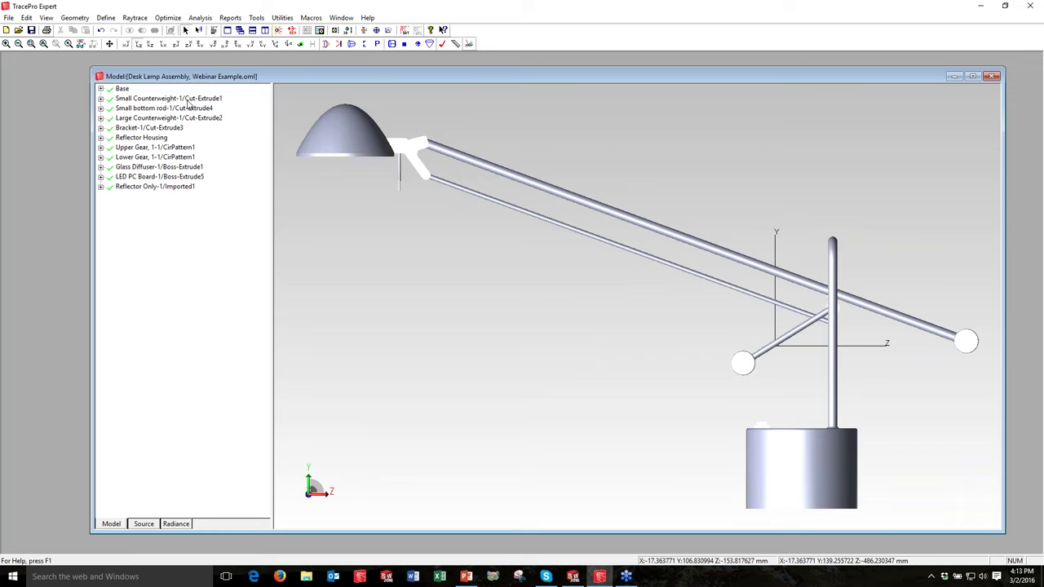
drag(273, 176, 243, 176)
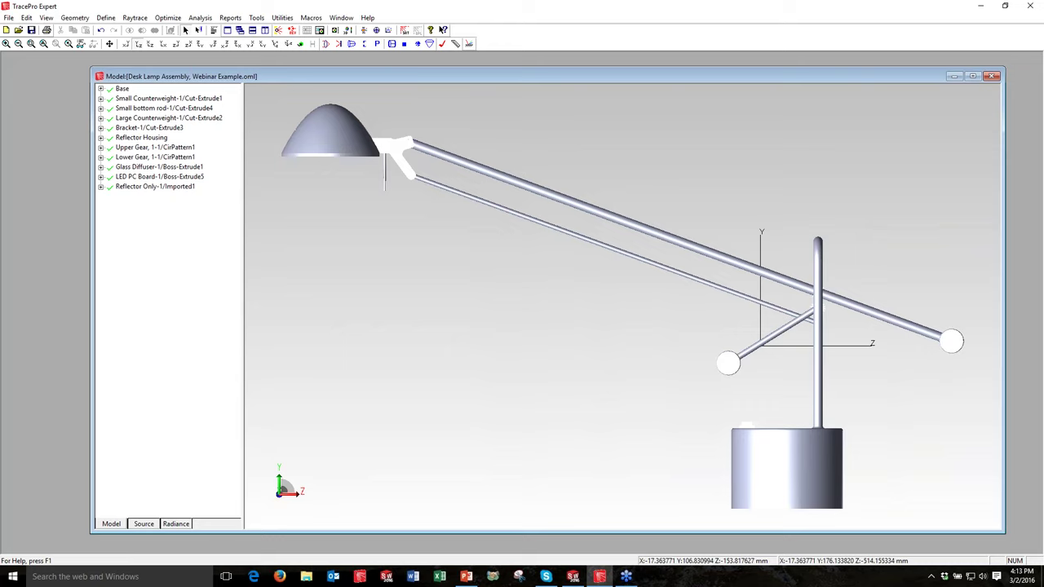
- Select the eight model tree objects from Base through Lower Gear, 1-1/CirPattern1
click(123, 89)
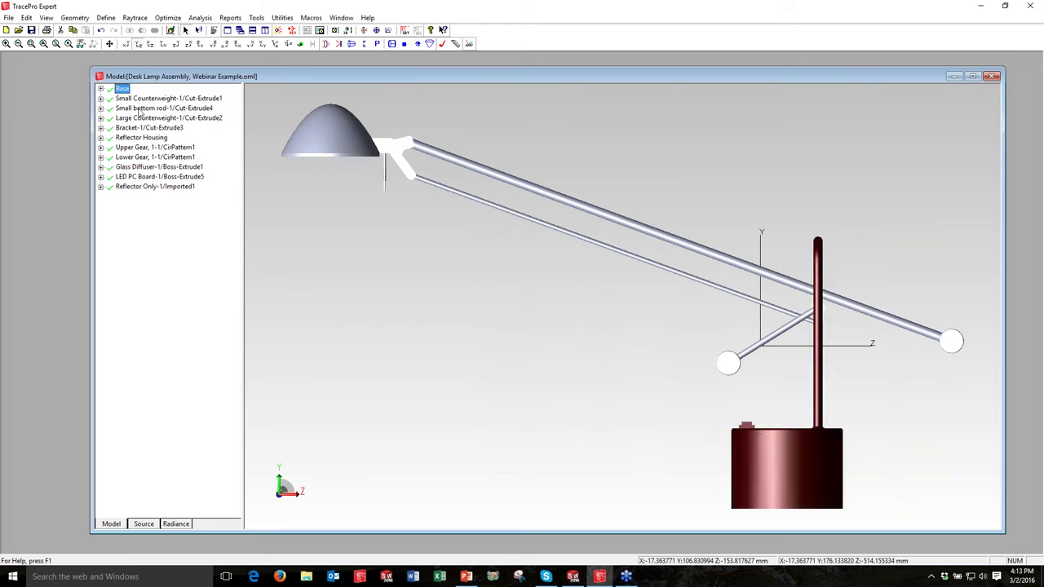
ctrl+click(137, 99)
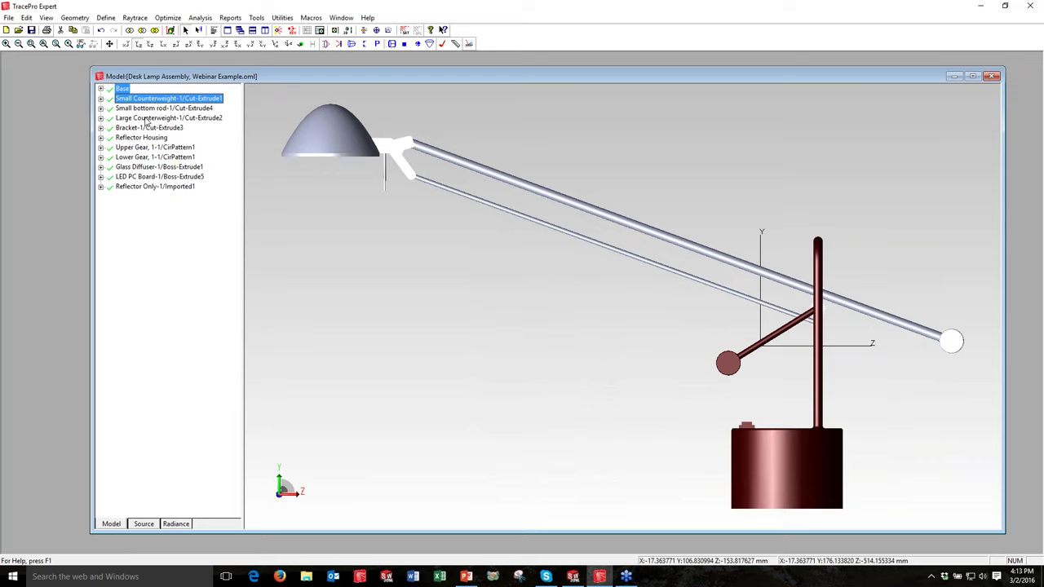
shift+click(147, 118)
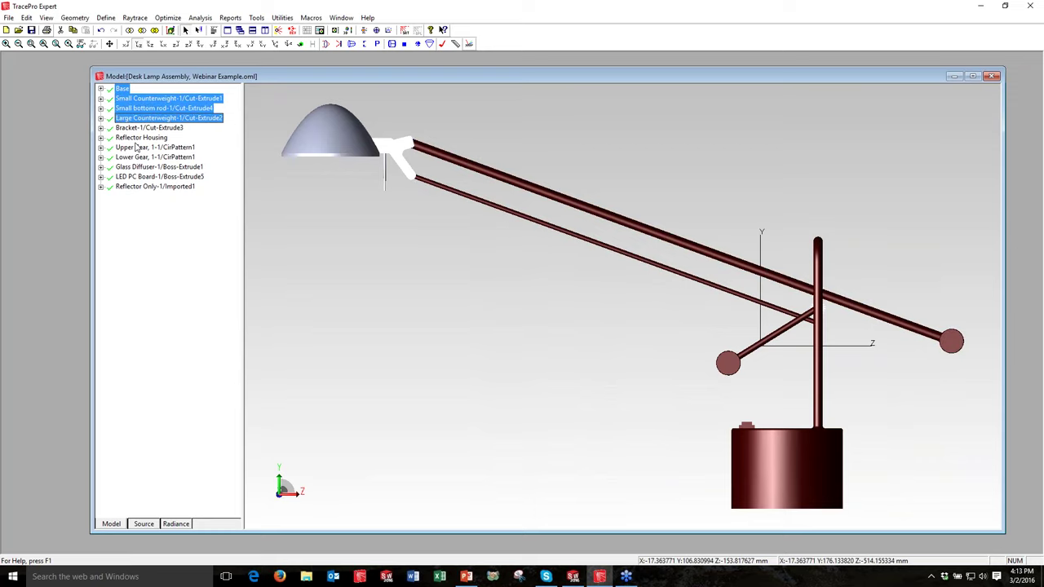
key(shift+Down)
key(shift+Down)
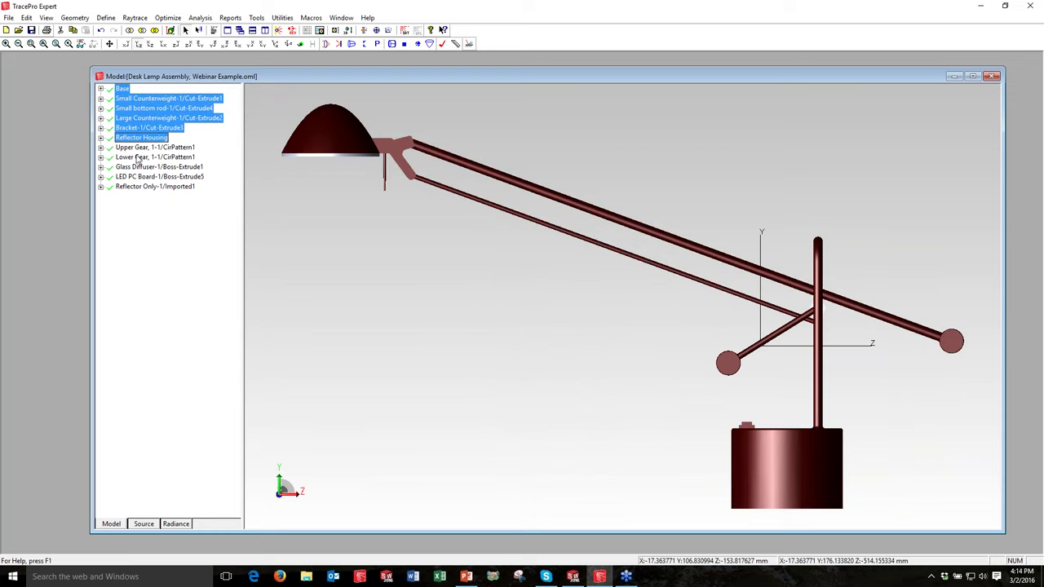
shift+click(139, 157)
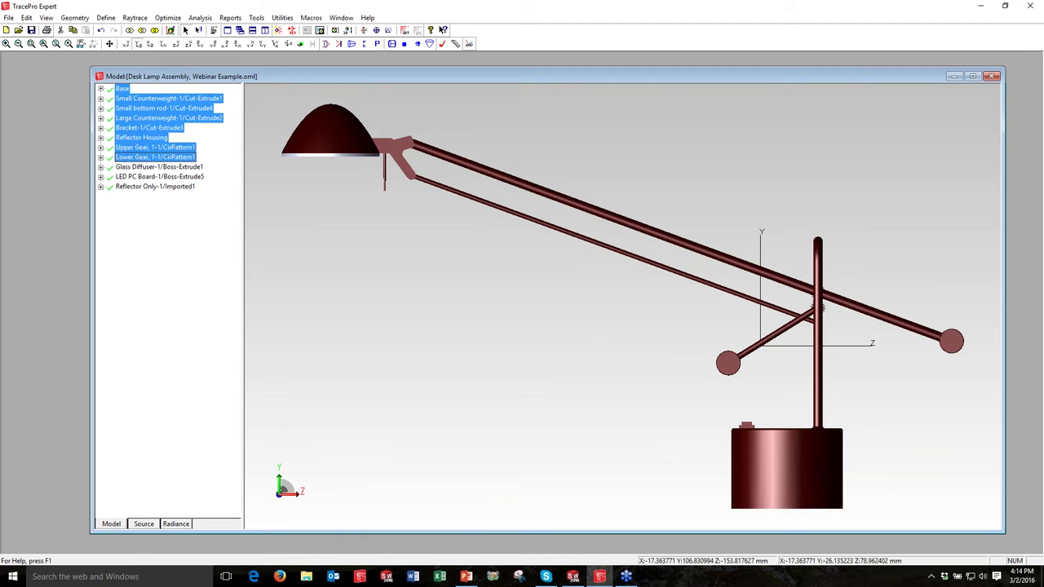
- Apply the Black Plastic surface property from the Default catalog to the selected lamp parts and check it on Base's Surface 14
right_click(141, 120)
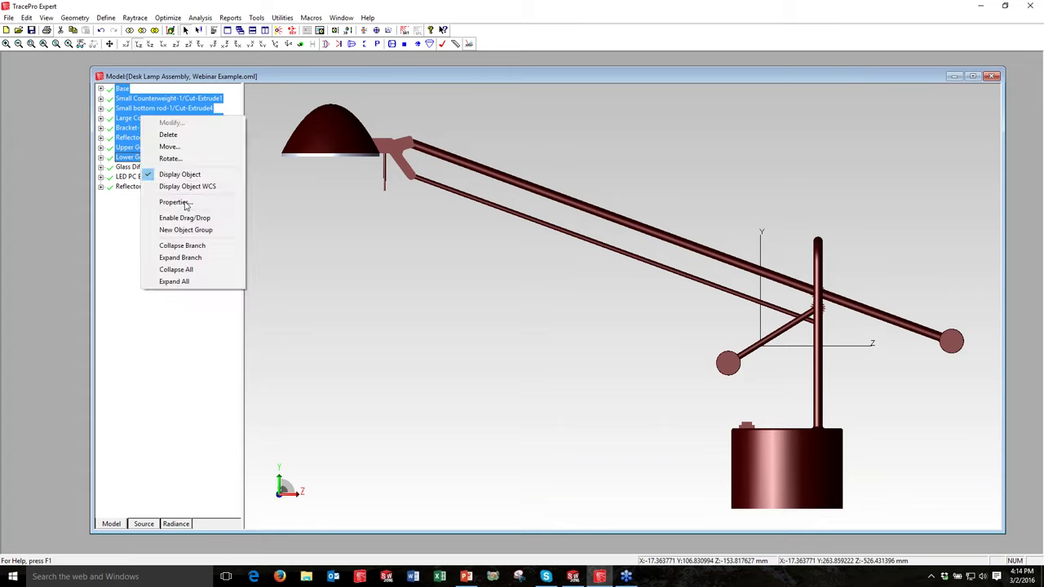
click(186, 204)
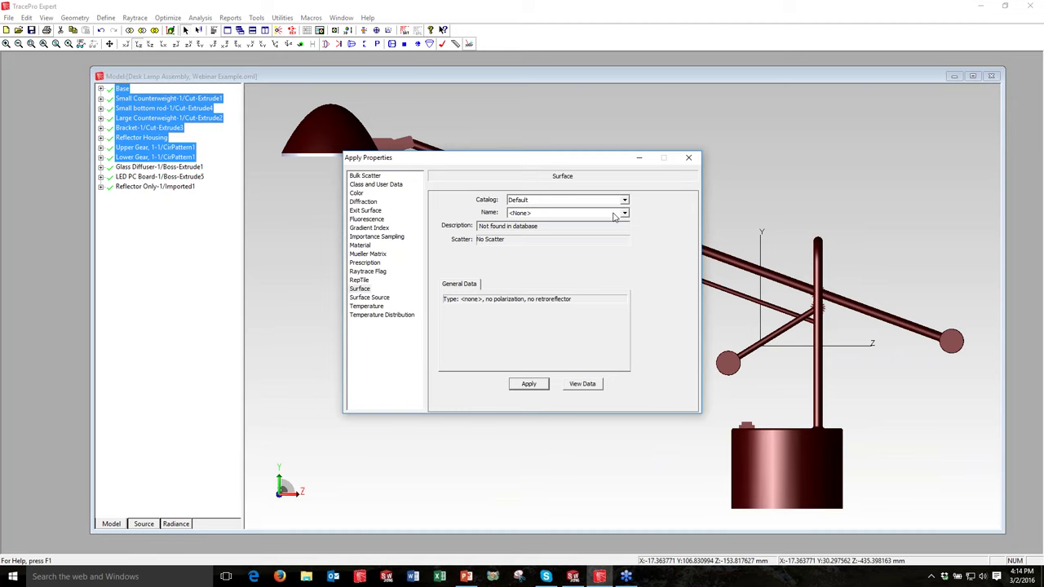
click(528, 202)
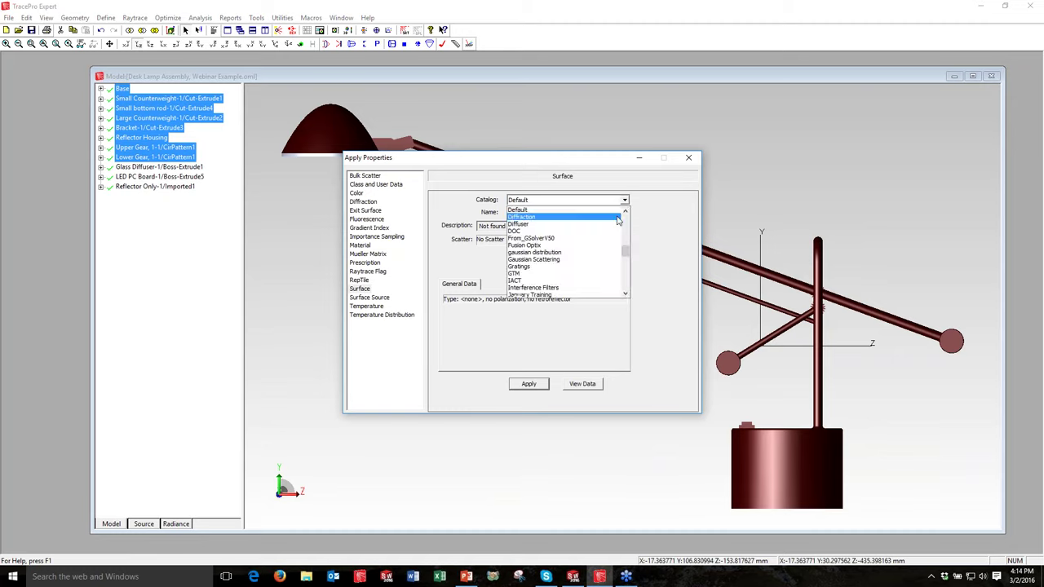
click(617, 210)
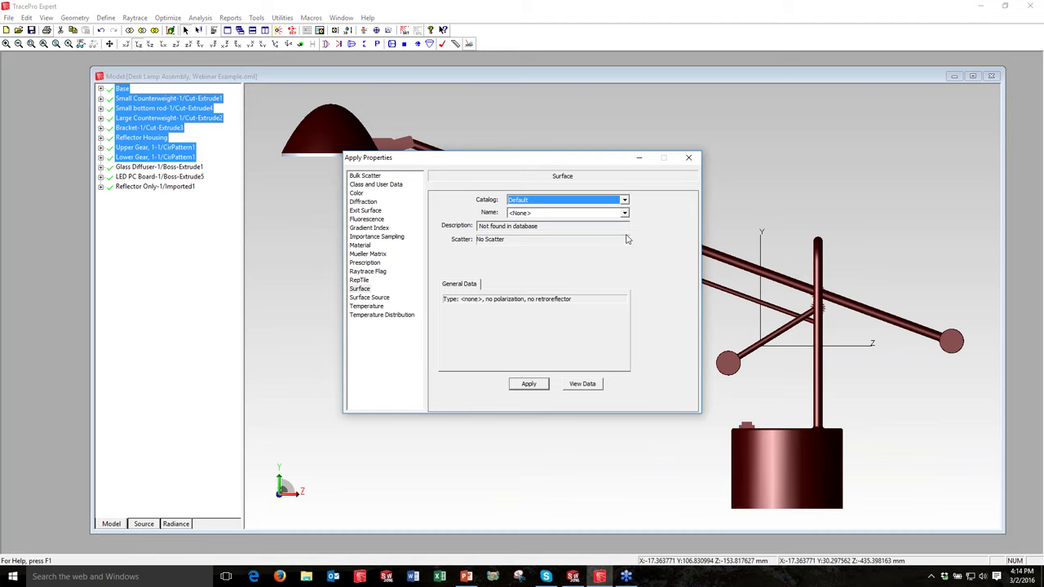
click(623, 213)
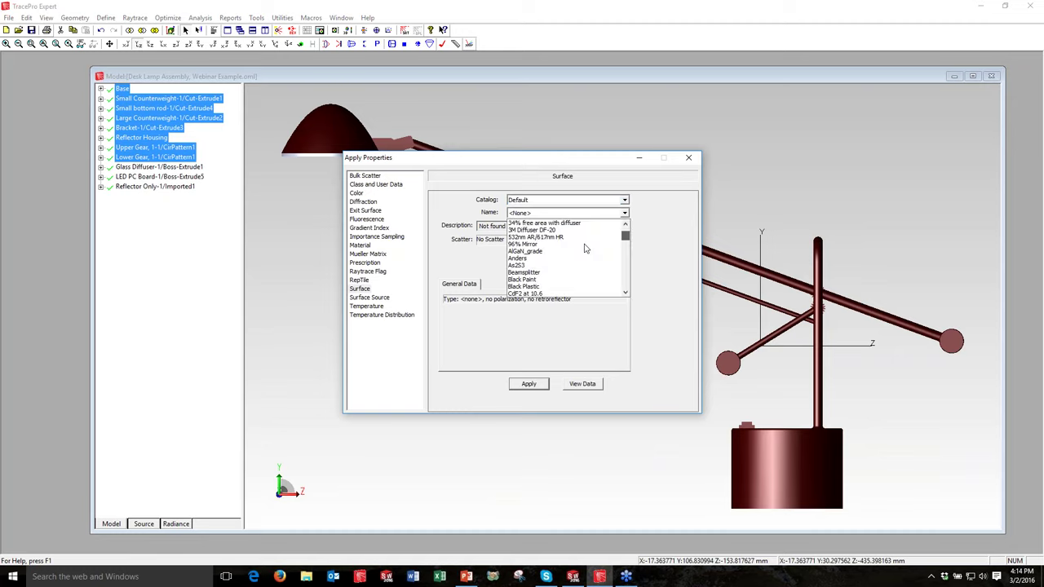
click(563, 286)
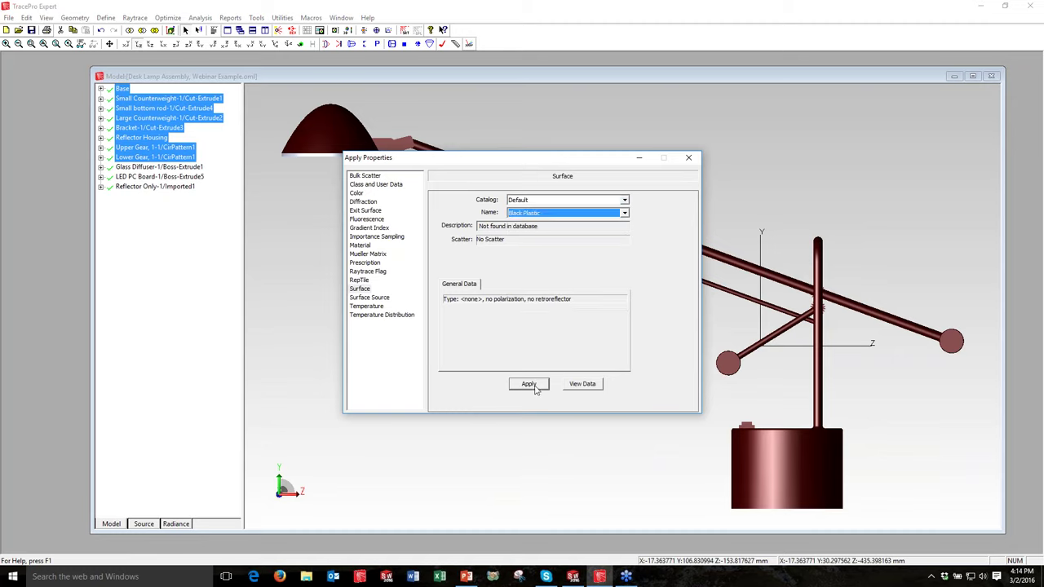
click(530, 385)
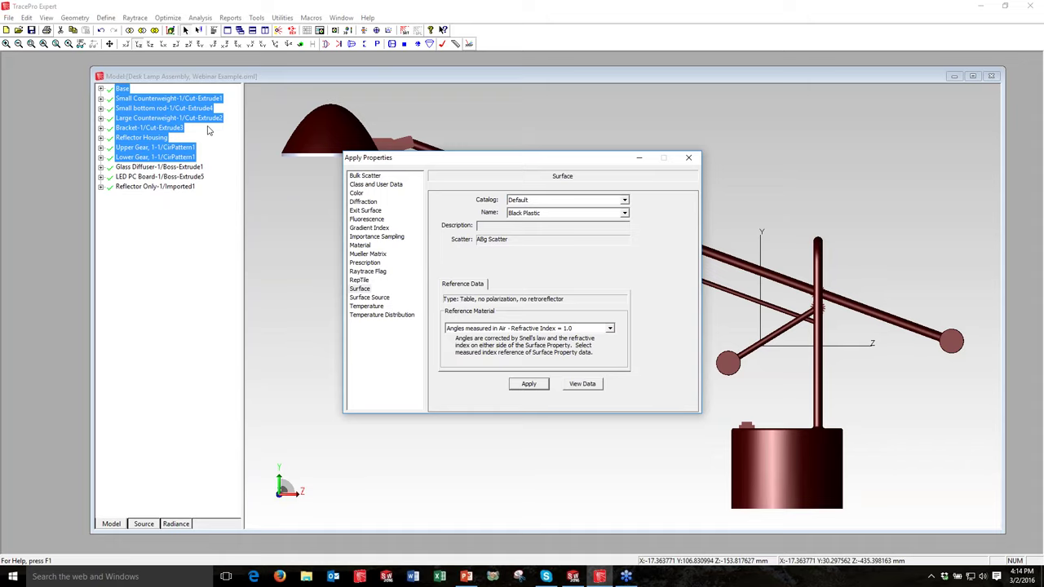
click(688, 157)
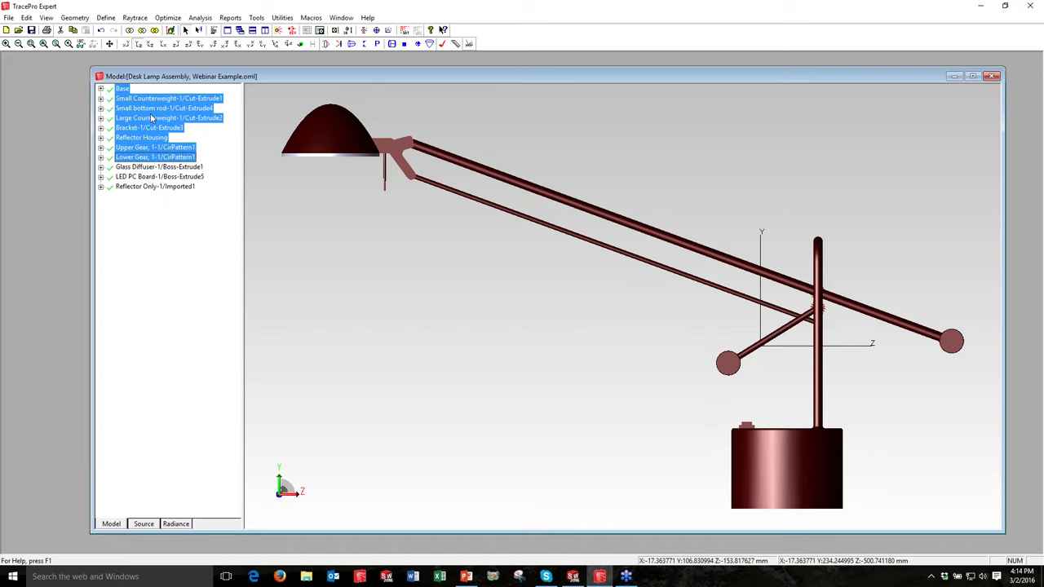
click(101, 88)
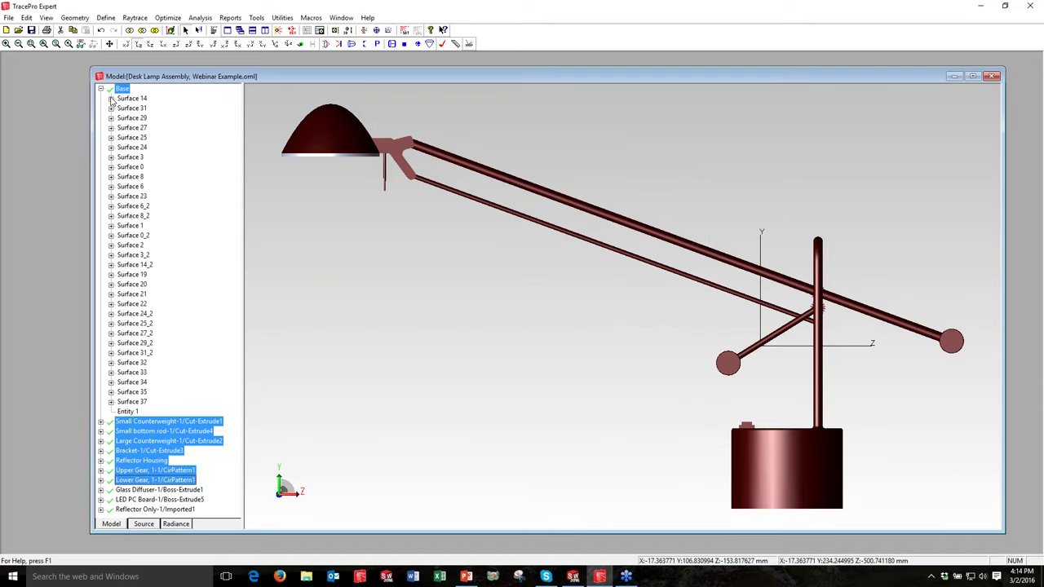
click(110, 98)
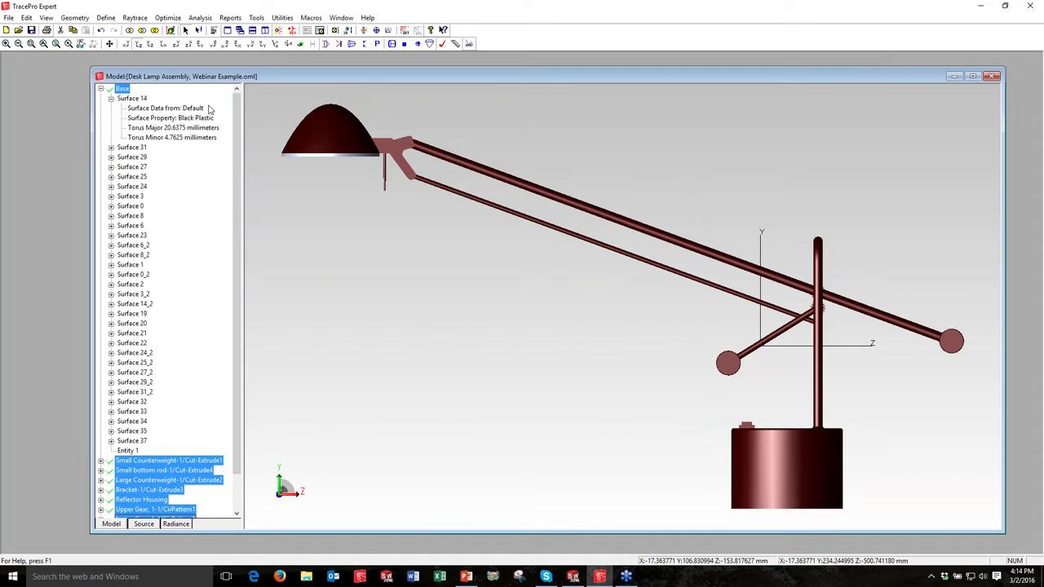
- Apply the Black Paint surface property to the selected lamp parts and check it on surfaces of Base and the Large Counterweight
right_click(120, 90)
click(158, 176)
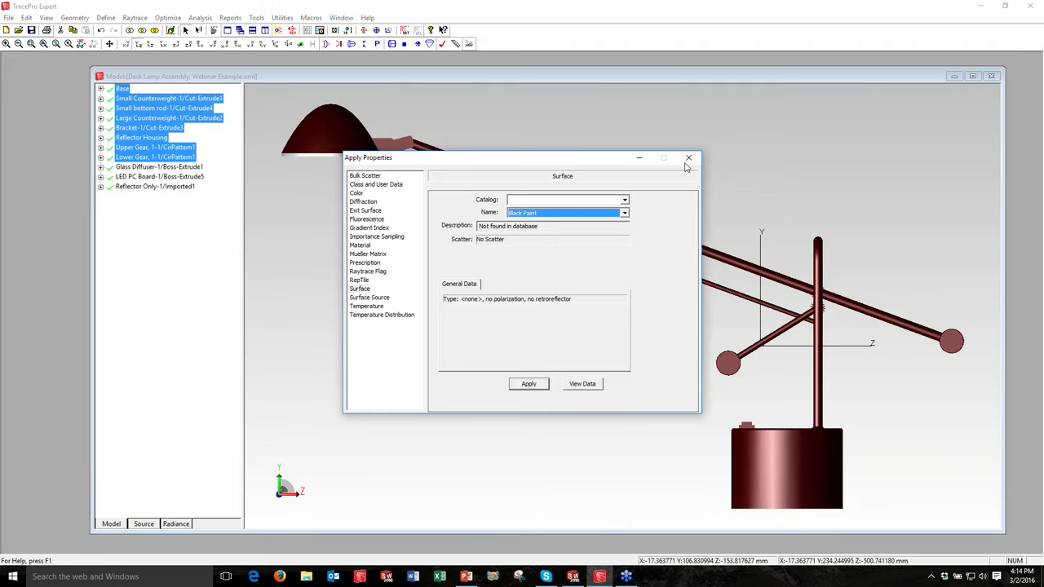
click(100, 118)
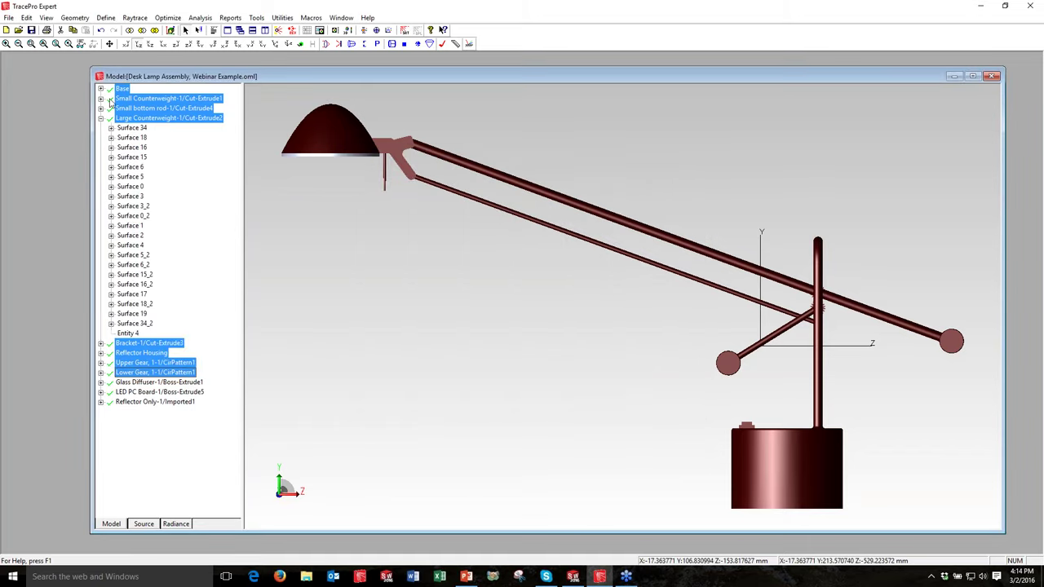
click(100, 88)
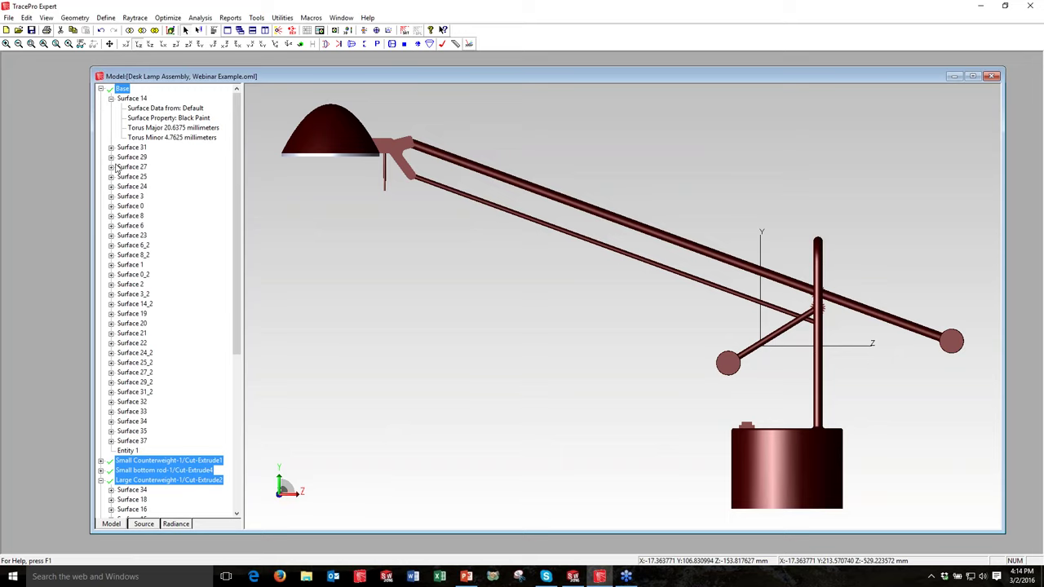
click(100, 88)
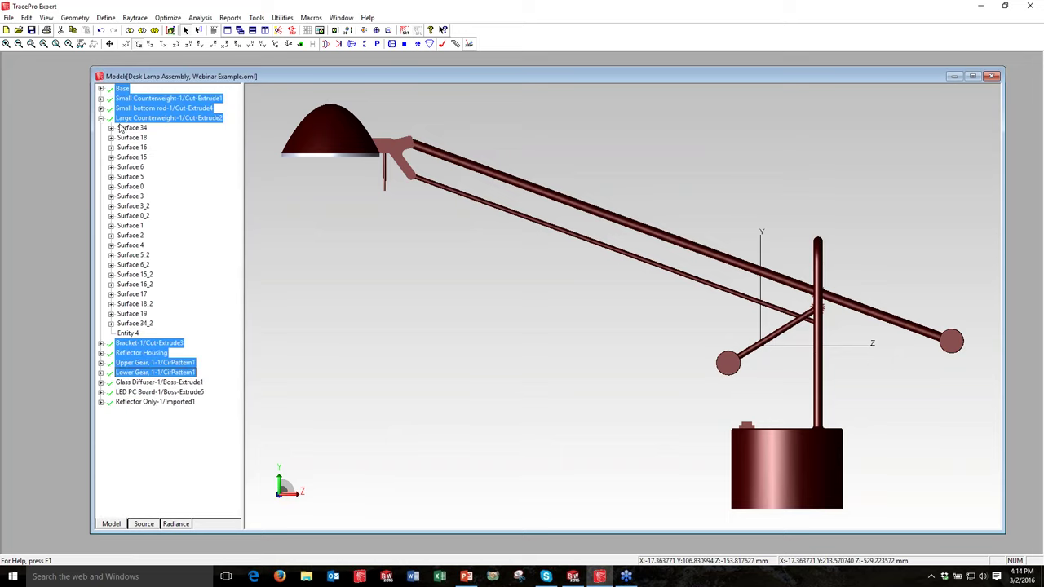
click(111, 167)
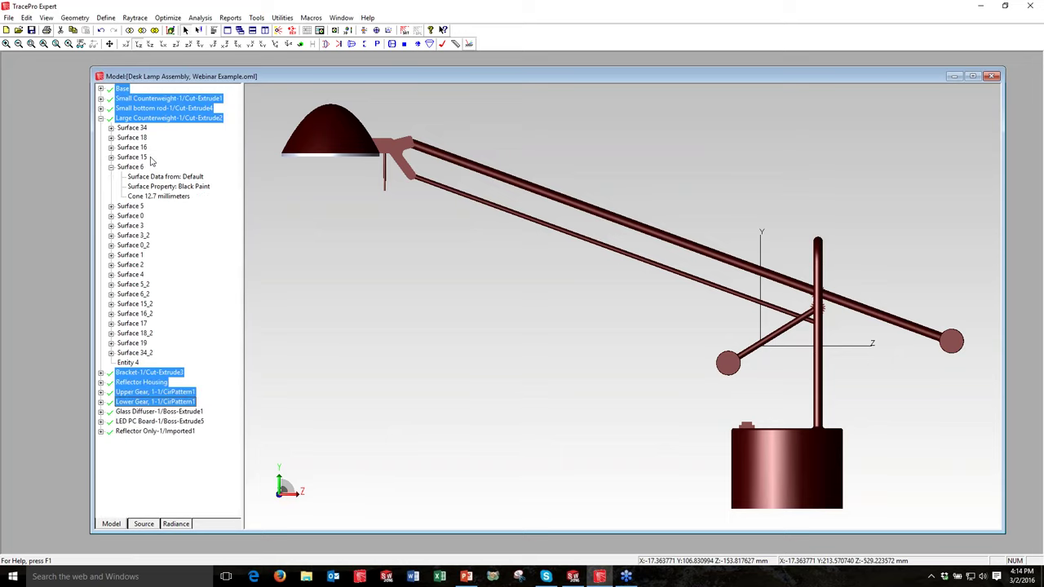
- Examine Base as a whole object and then its individual surfaces, including Surface 3, Surface 8_2 and Surface 0_2
click(101, 118)
click(132, 118)
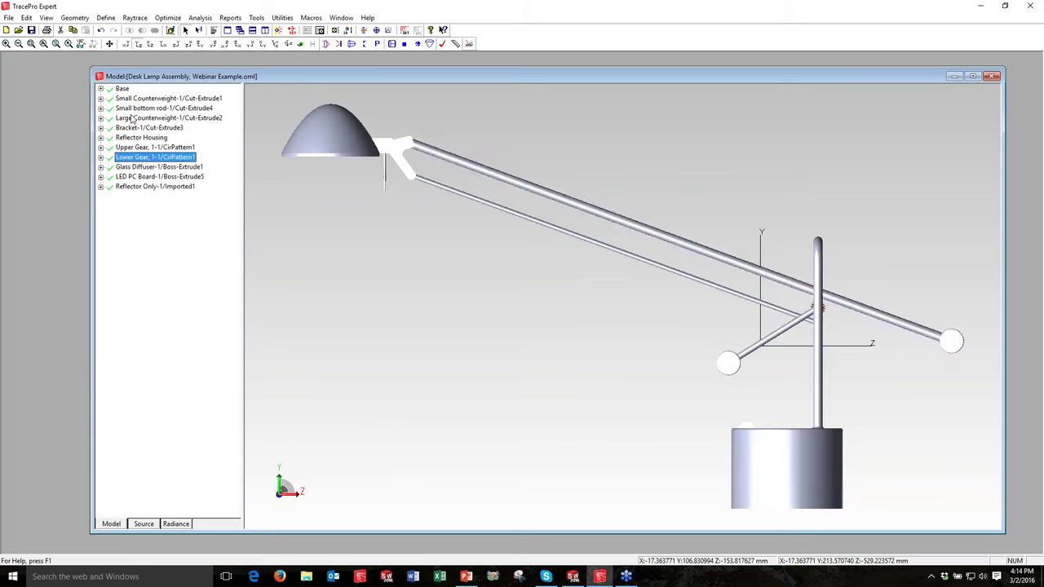
click(131, 119)
click(122, 89)
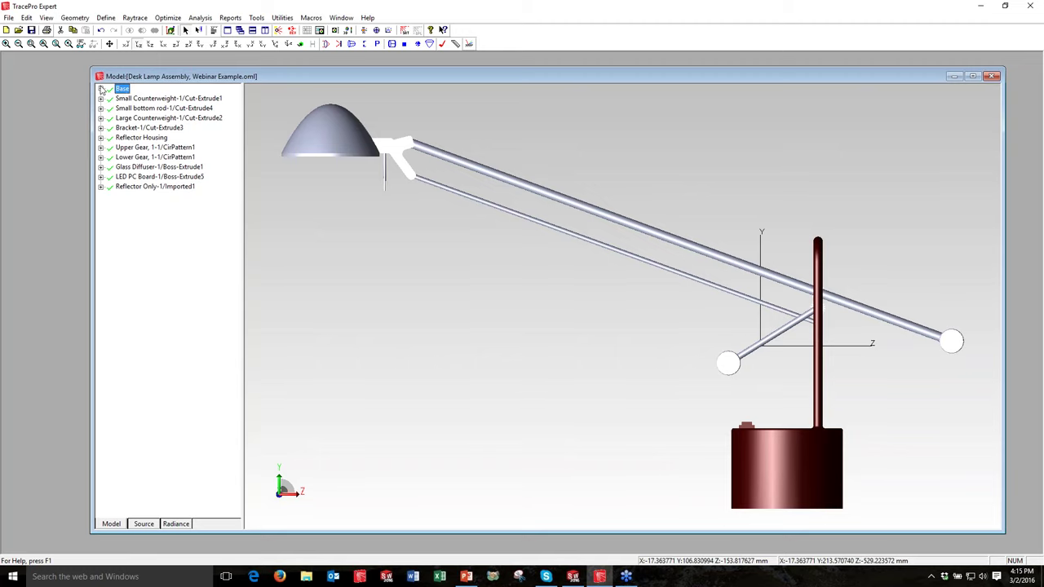
click(102, 89)
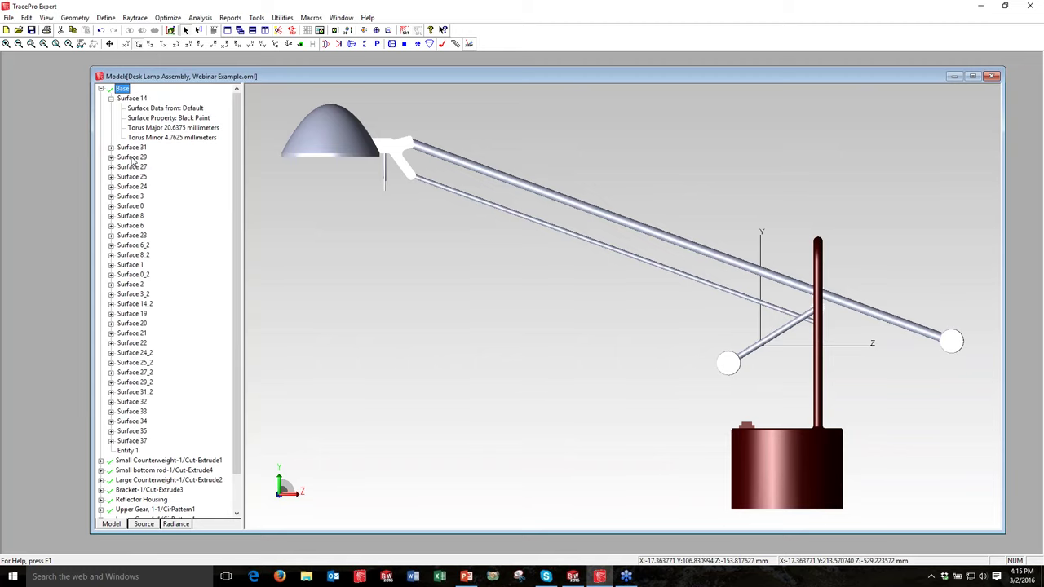
click(131, 158)
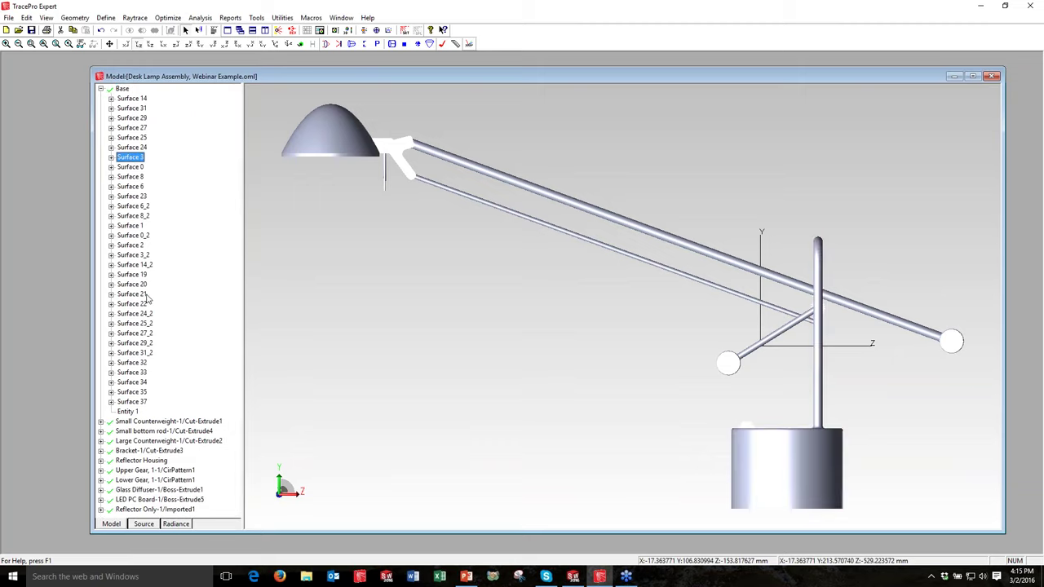
click(137, 216)
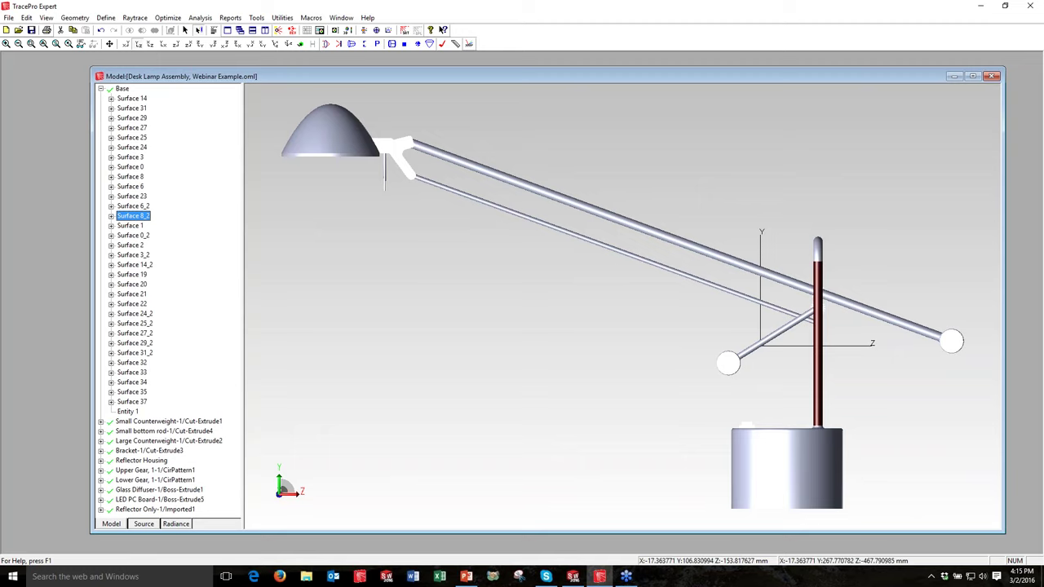
click(788, 466)
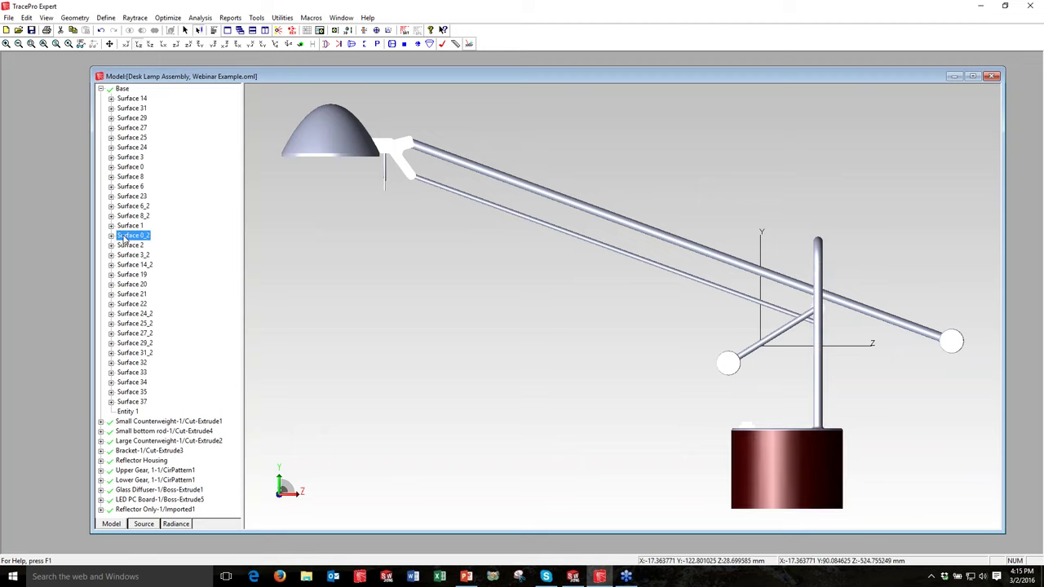
click(100, 88)
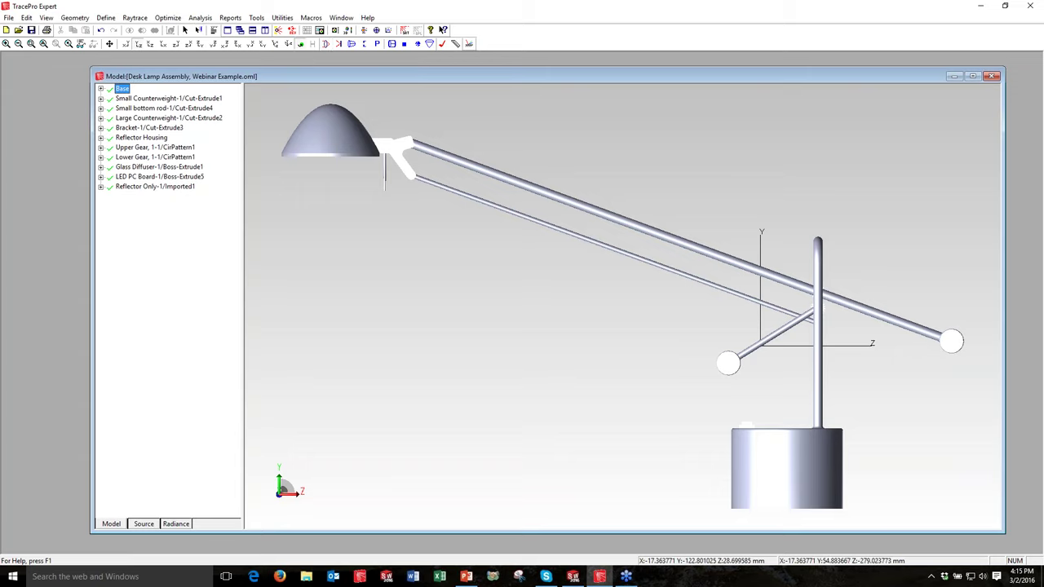
- Apply the BK7 material from the SCHOTT catalog to the Glass Diffuser in the lamp head
middle_drag(545, 384, 462, 189)
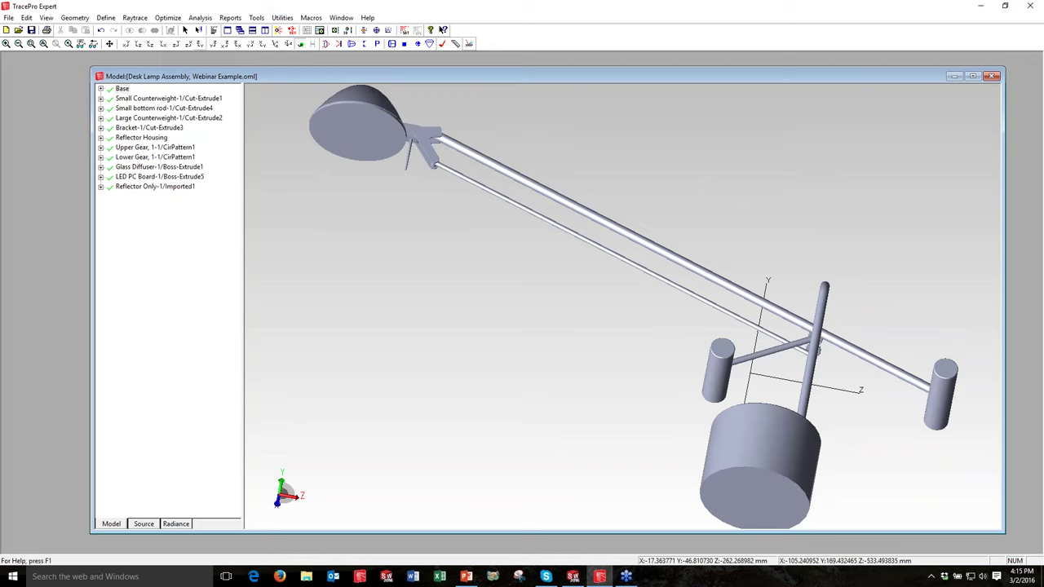
click(370, 147)
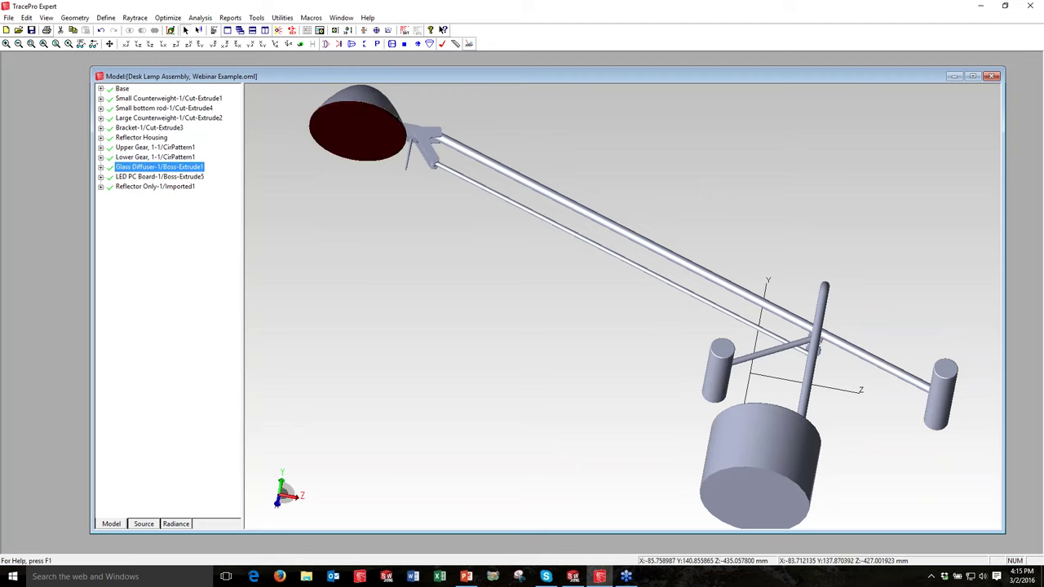
right_click(145, 167)
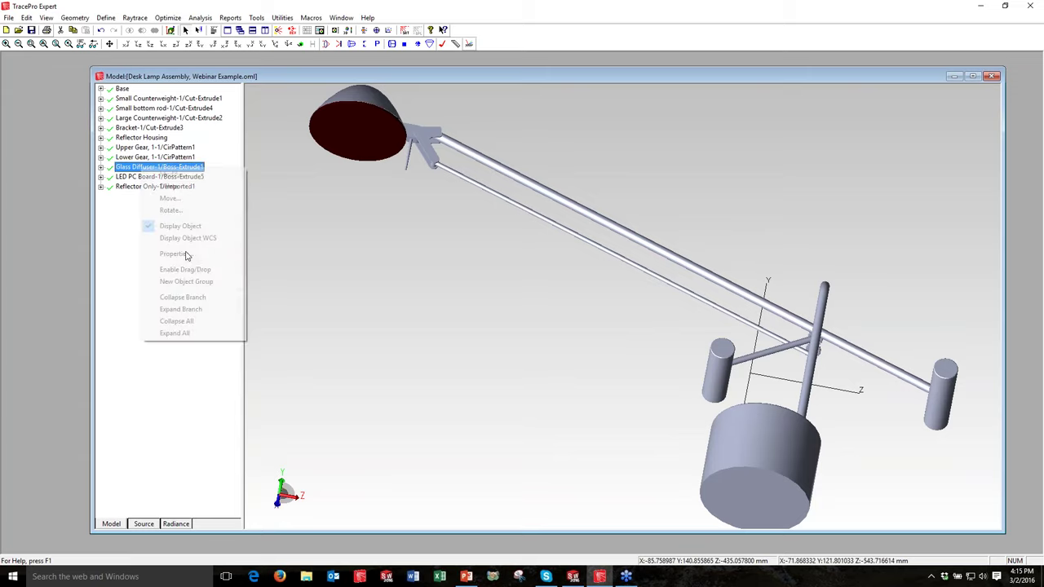
click(186, 256)
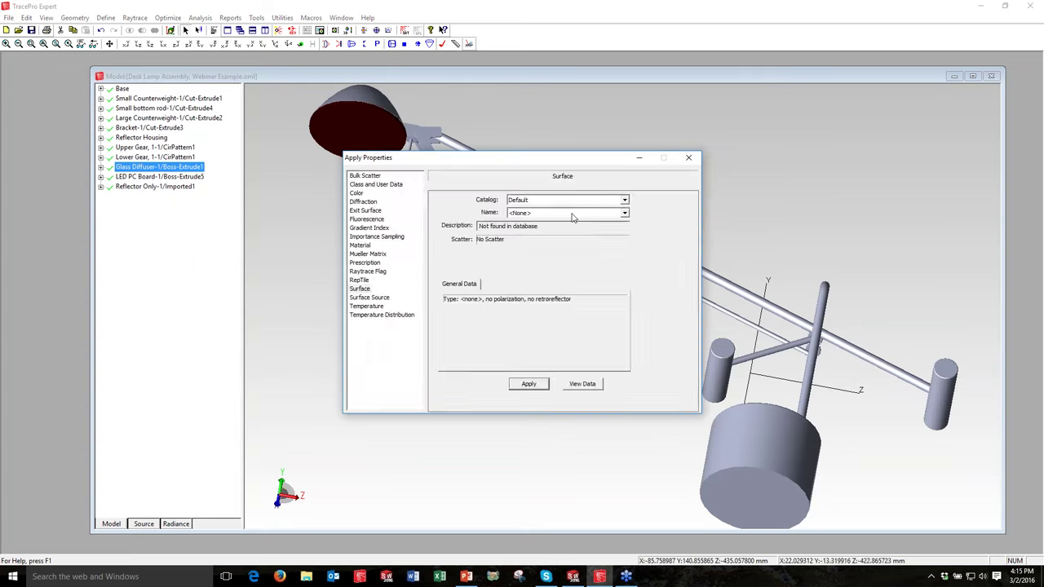
click(360, 246)
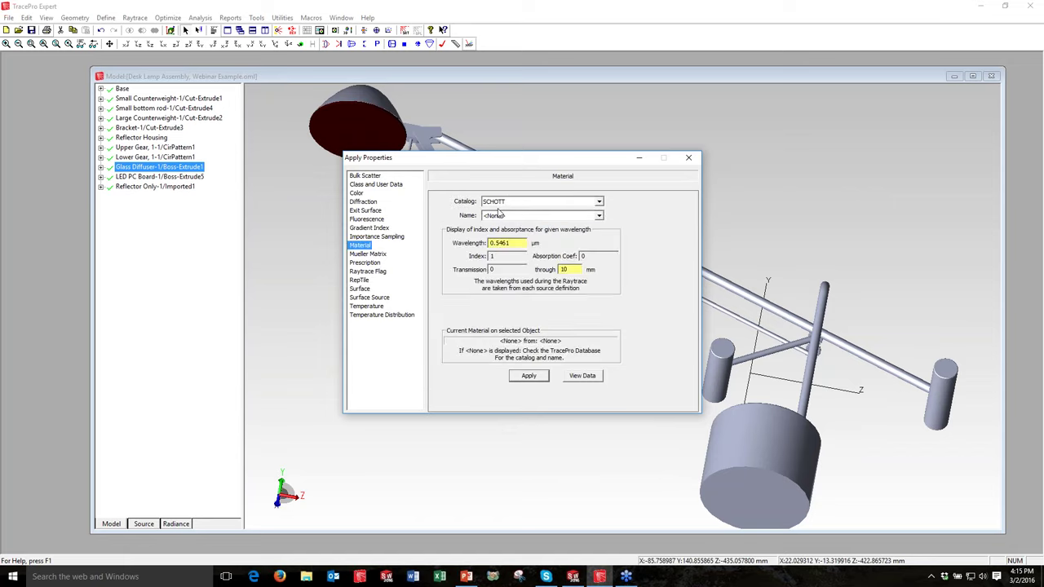
click(601, 216)
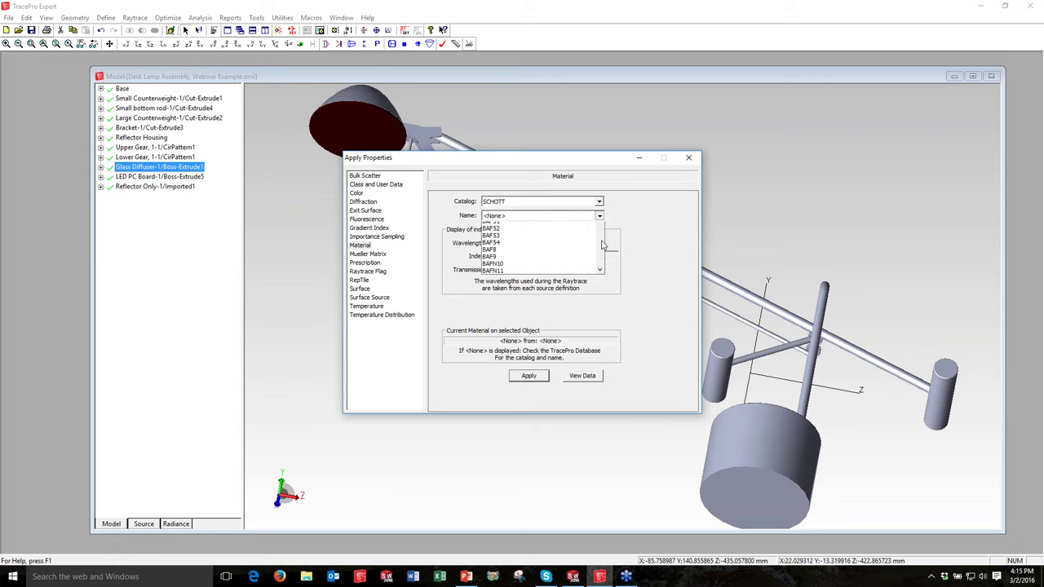
drag(602, 237, 603, 246)
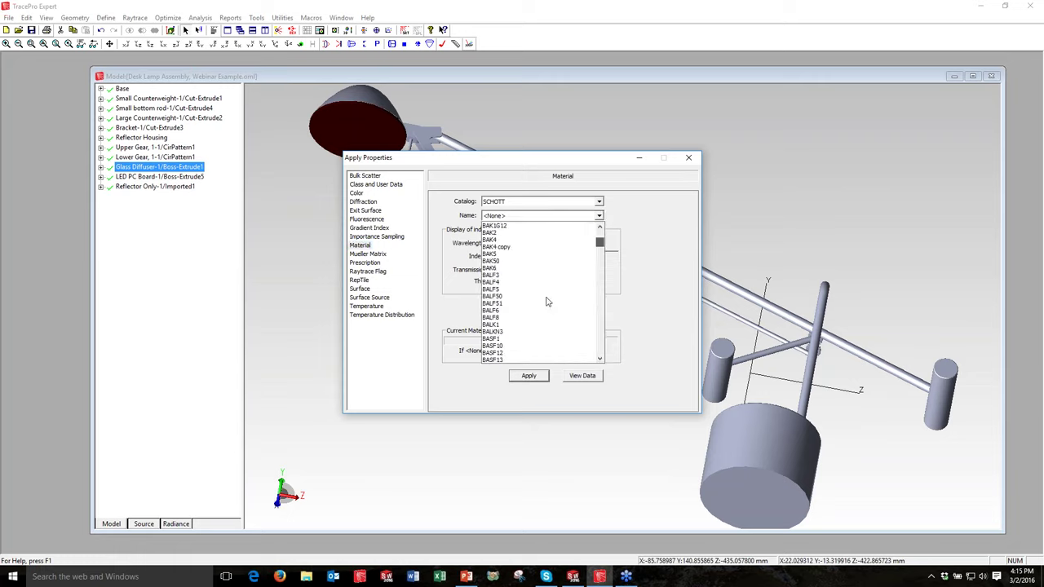
scroll(547, 302, down, 7)
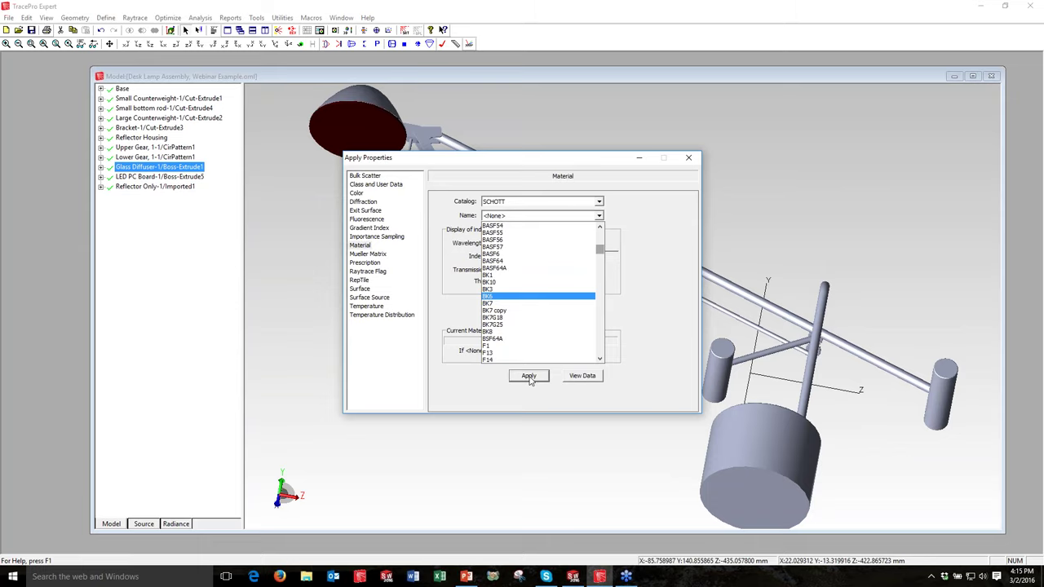
click(494, 303)
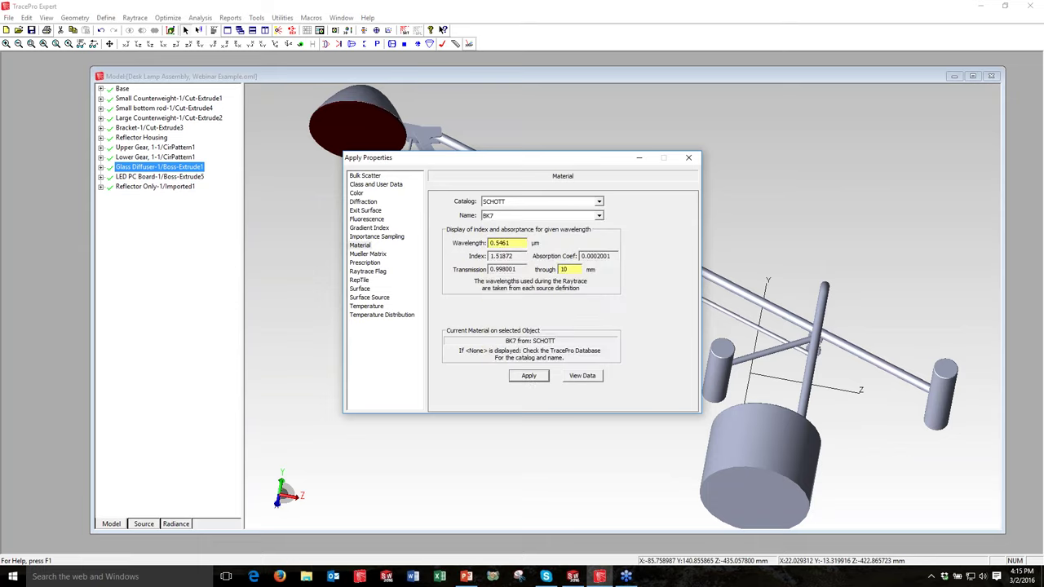
click(688, 157)
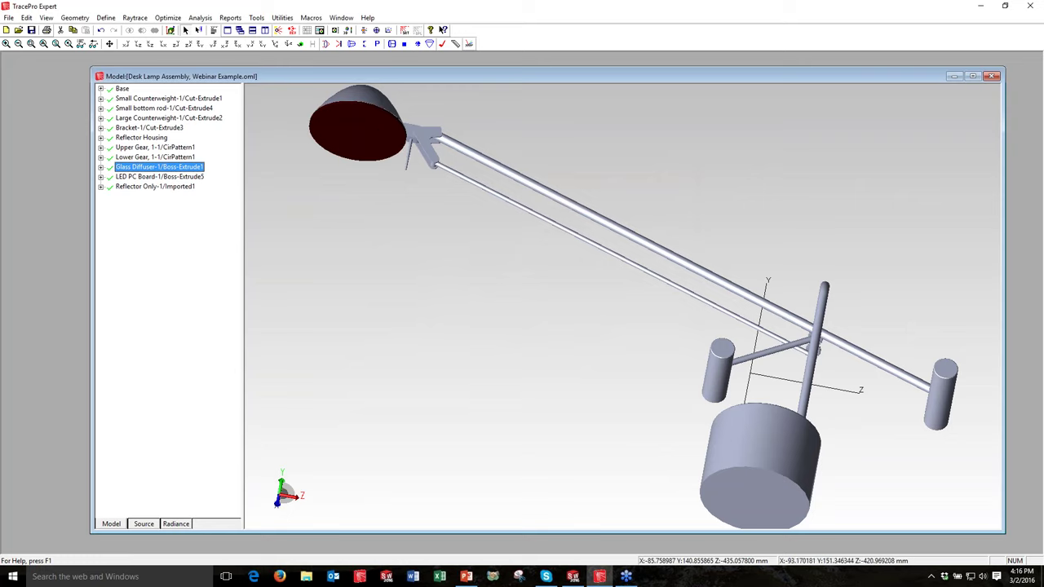
- Hide the Glass Diffuser to expose the faceted reflector and the LED board inside the lamp head
right_click(142, 168)
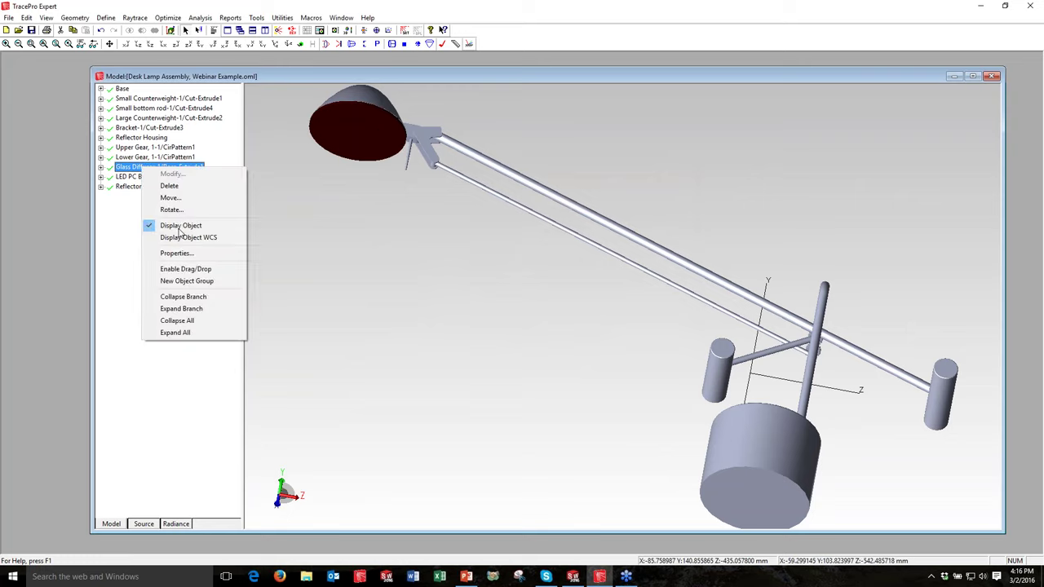
click(195, 225)
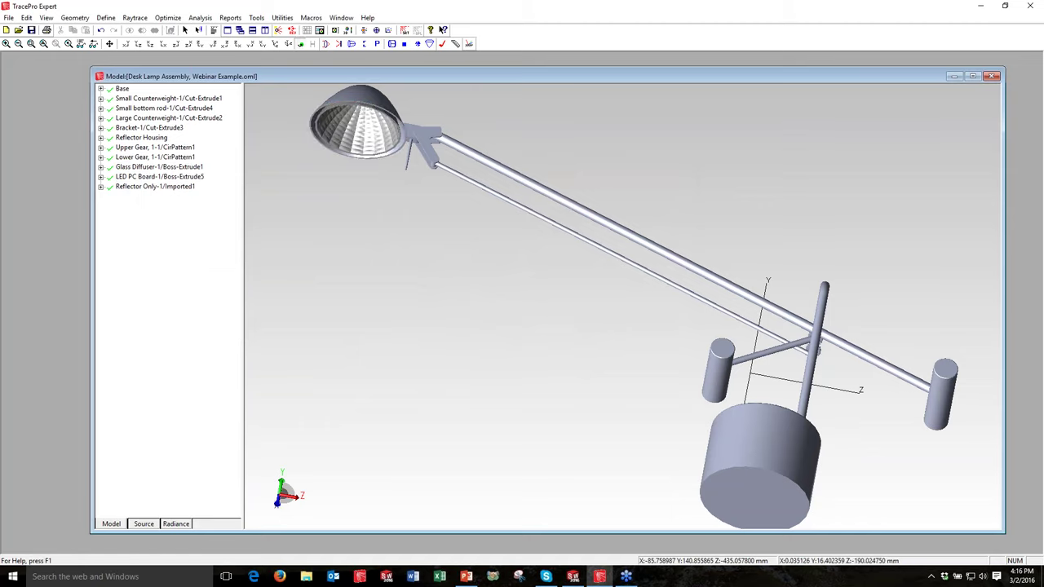
middle_drag(579, 342, 580, 321)
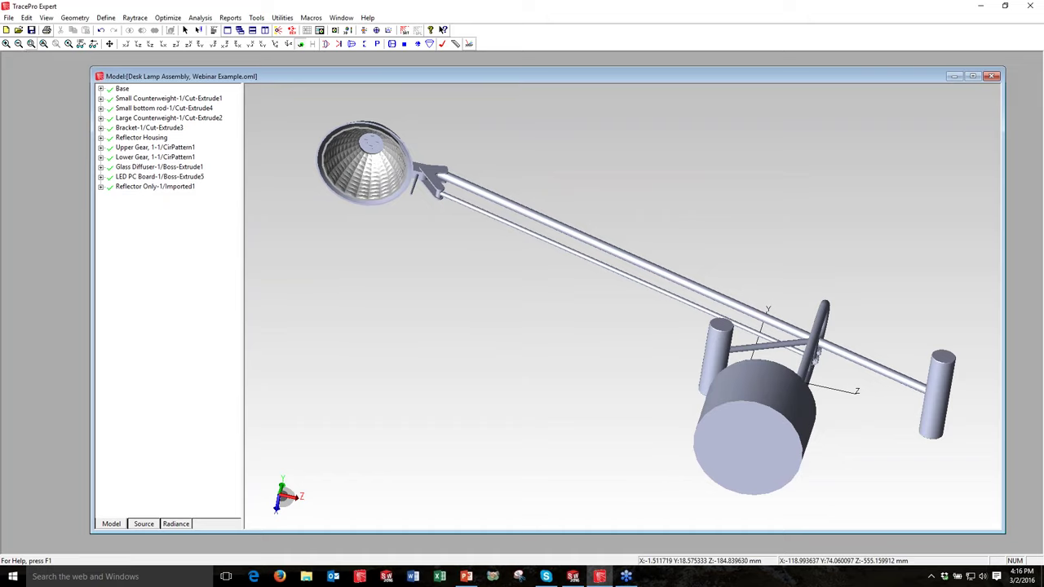
drag(291, 97, 492, 230)
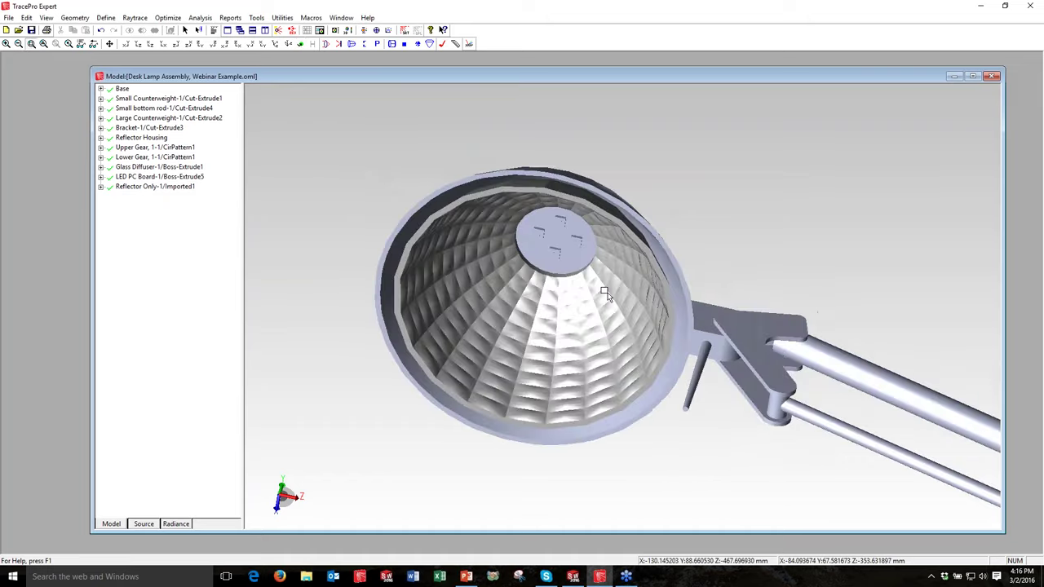
scroll(605, 293, up, 2)
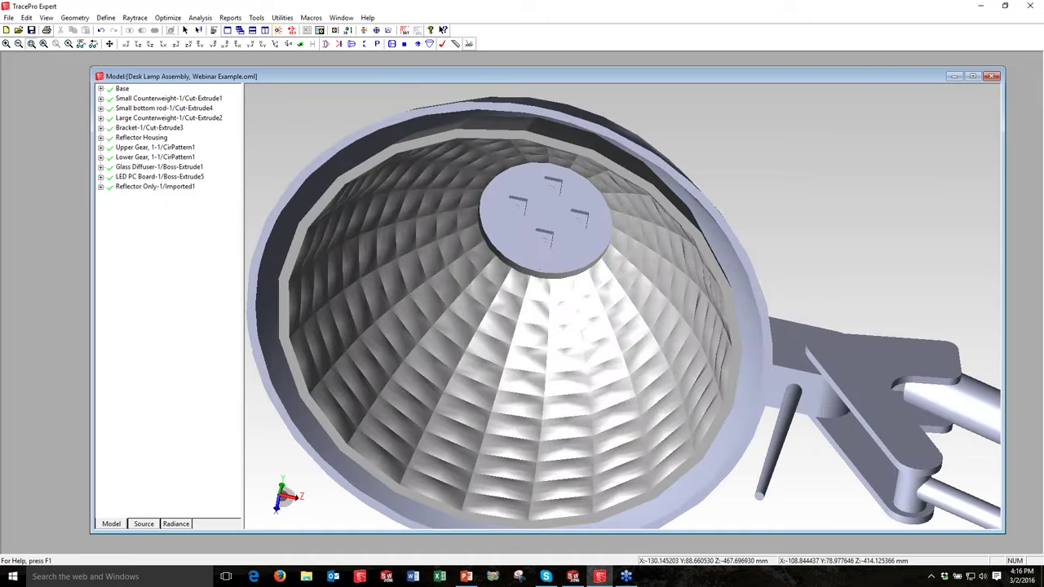
- Apply the Mirror surface property from the Default catalog to the Reflector Only object
click(139, 186)
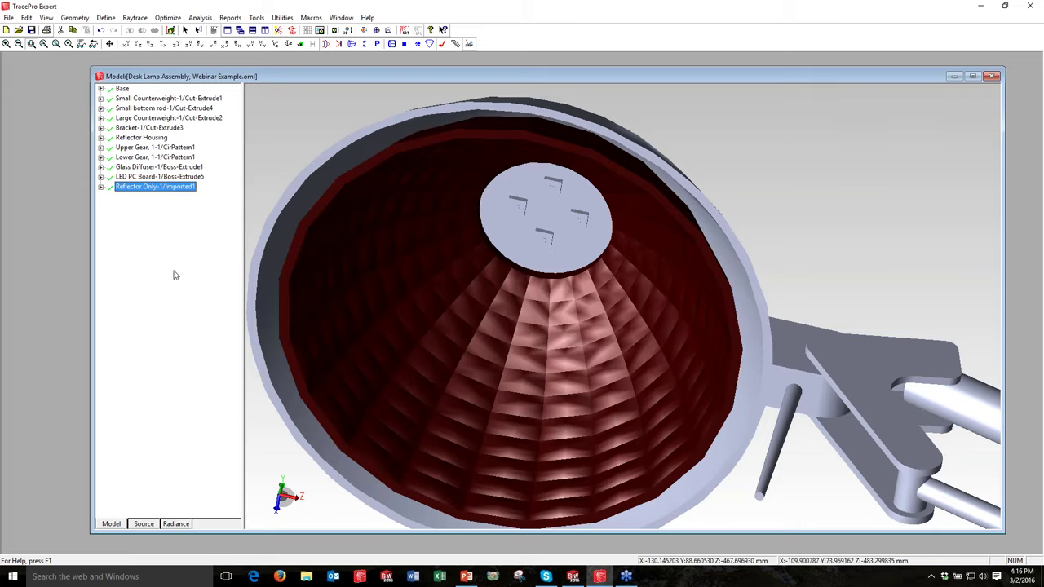
right_click(173, 274)
click(172, 274)
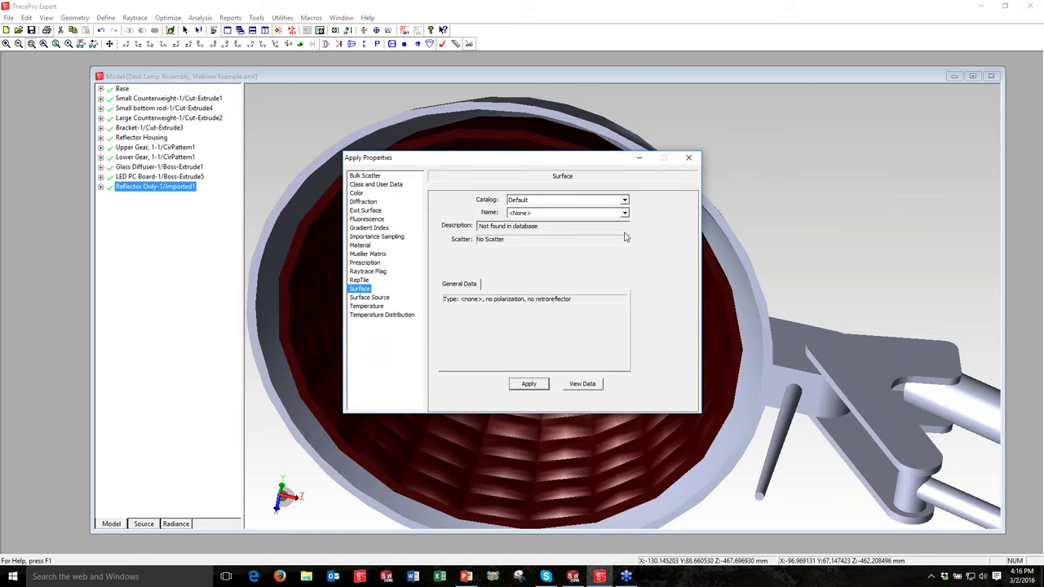
click(624, 214)
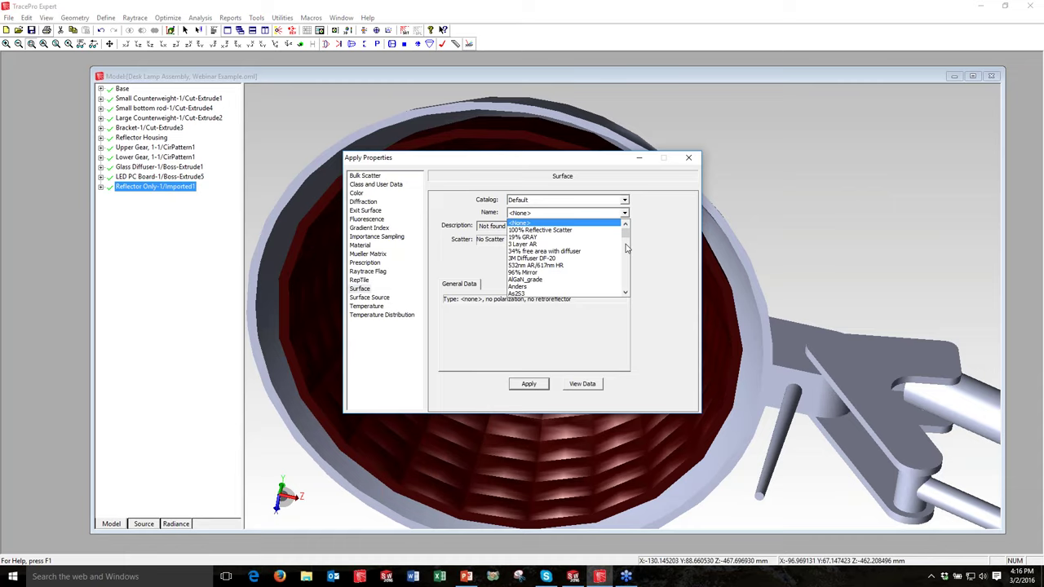
scroll(625, 259, down, 6)
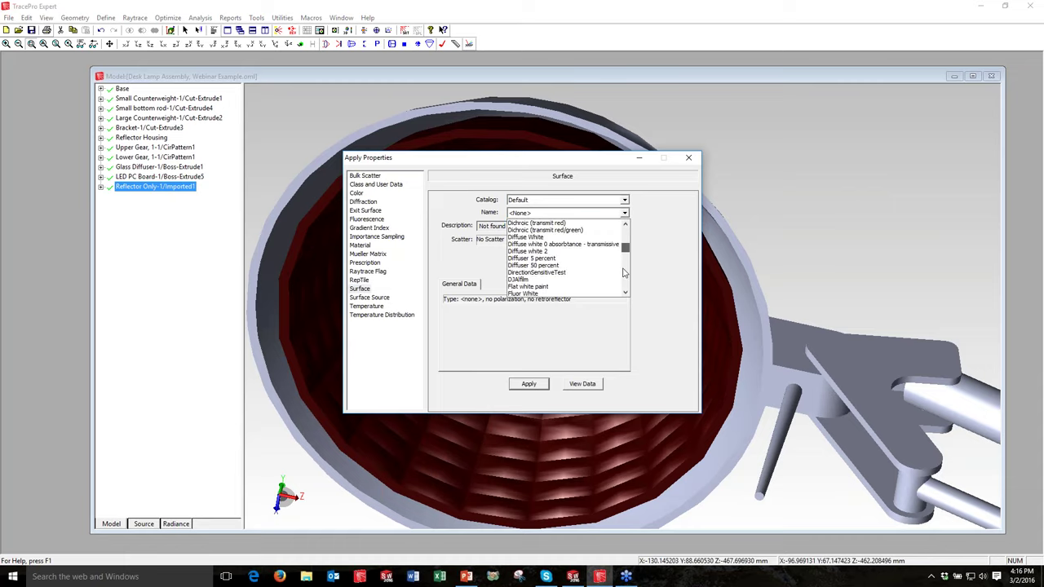
scroll(624, 273, down, 6)
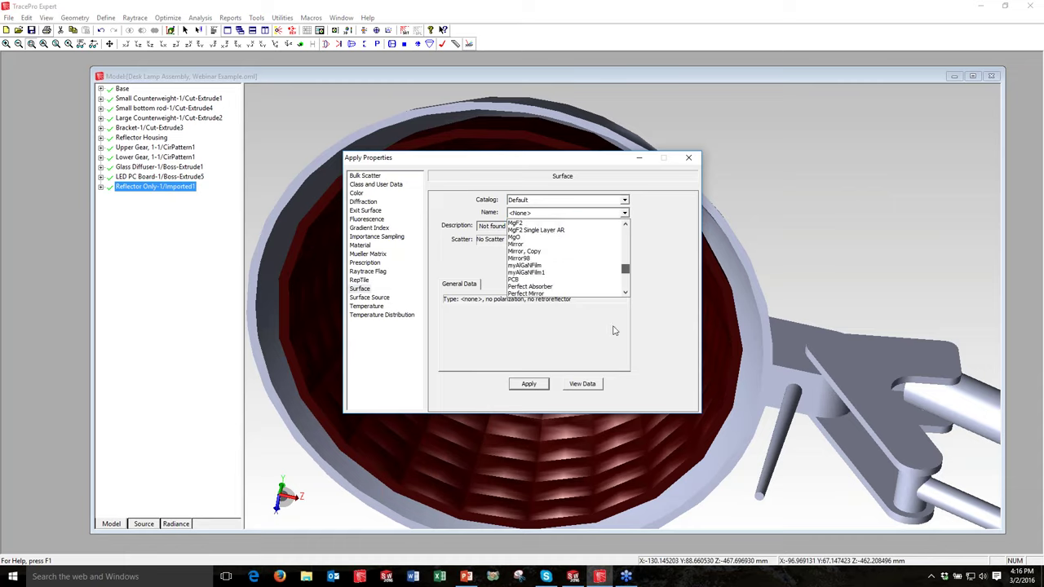
click(515, 244)
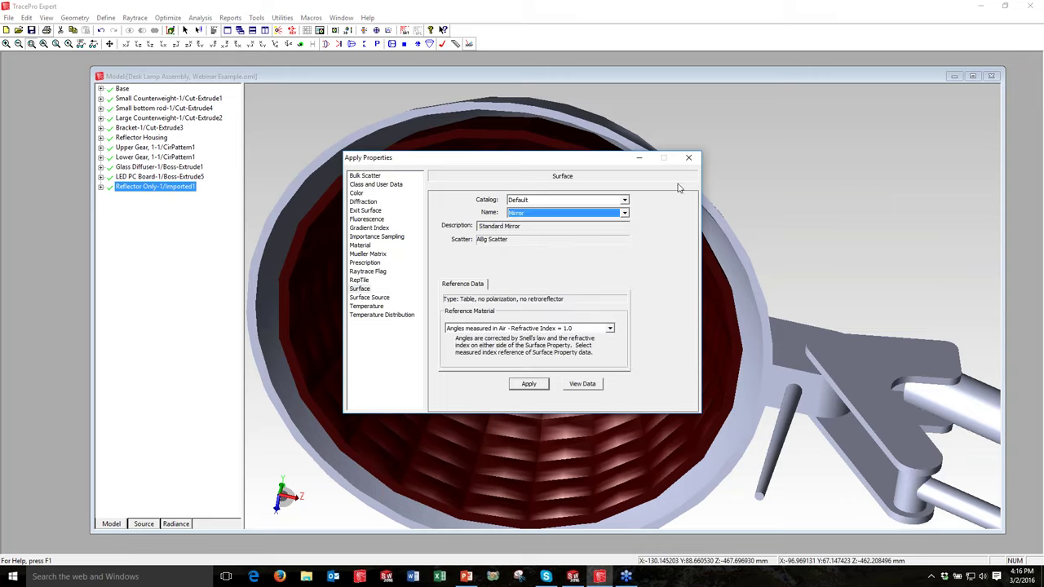
- Check the surface property assigned to Surface 242 of the Reflector Only object, then collapse its surface list
click(110, 194)
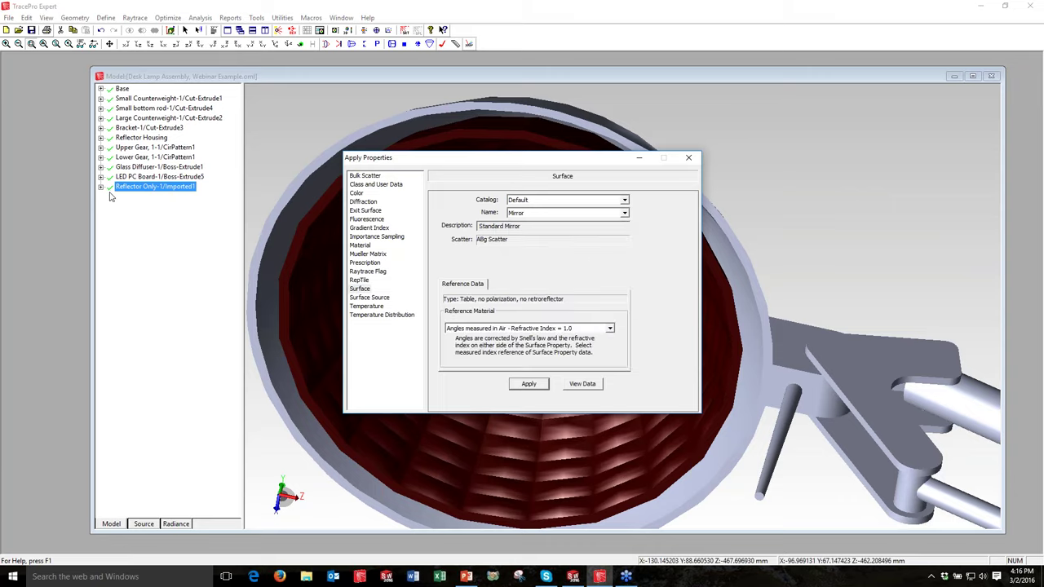
click(111, 215)
click(101, 187)
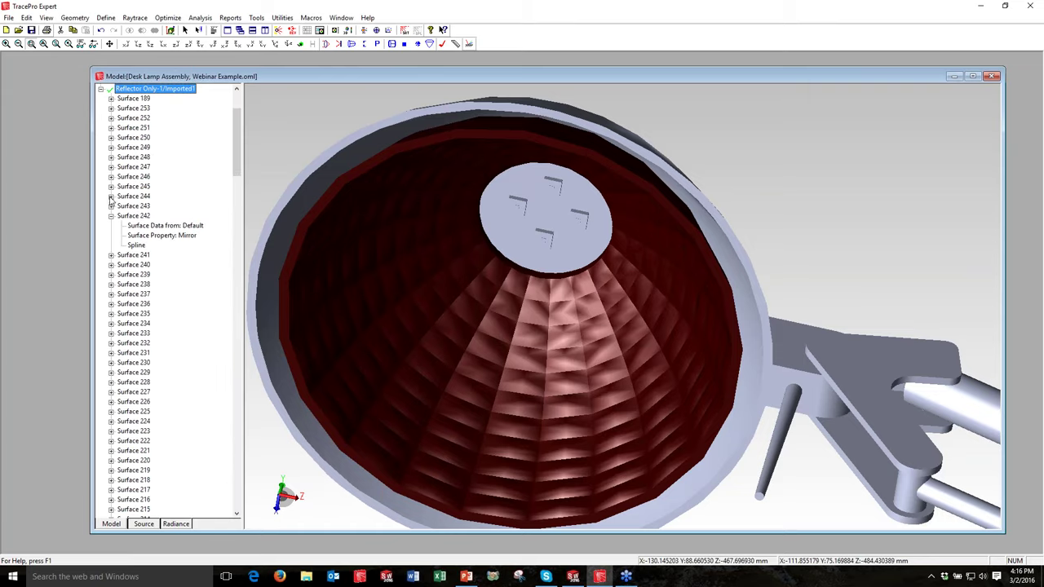
click(110, 196)
click(111, 195)
click(111, 216)
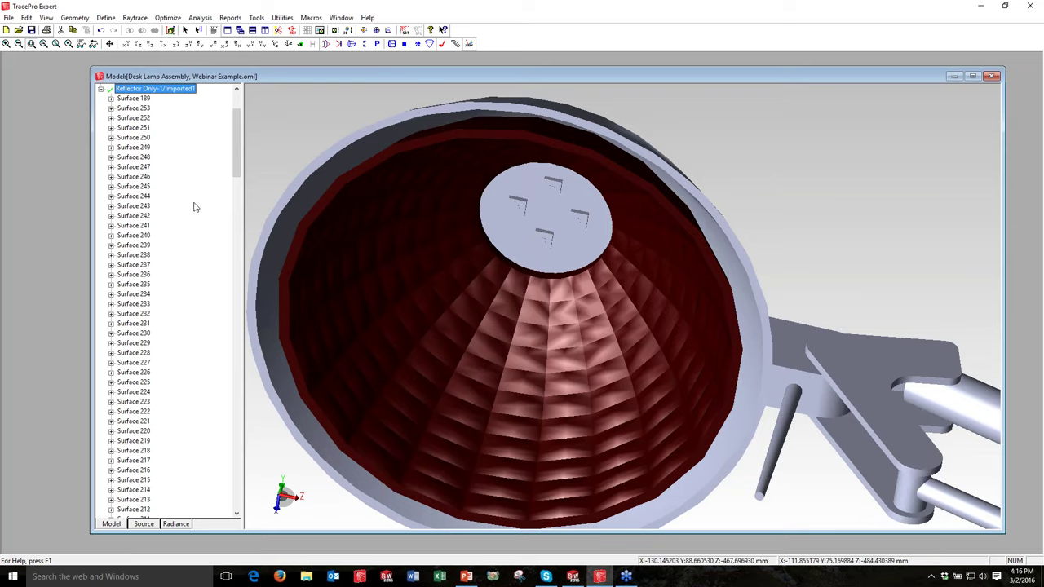
key(Left)
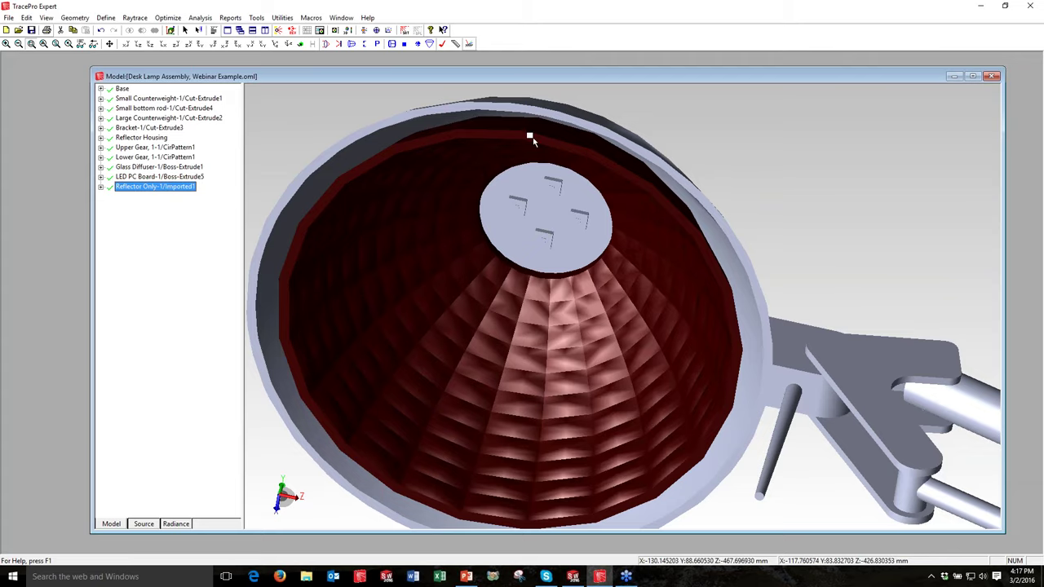
- Select the four small LED emitting surfaces on the LED PC Board inside the lamp head
scroll(522, 147, up, 3)
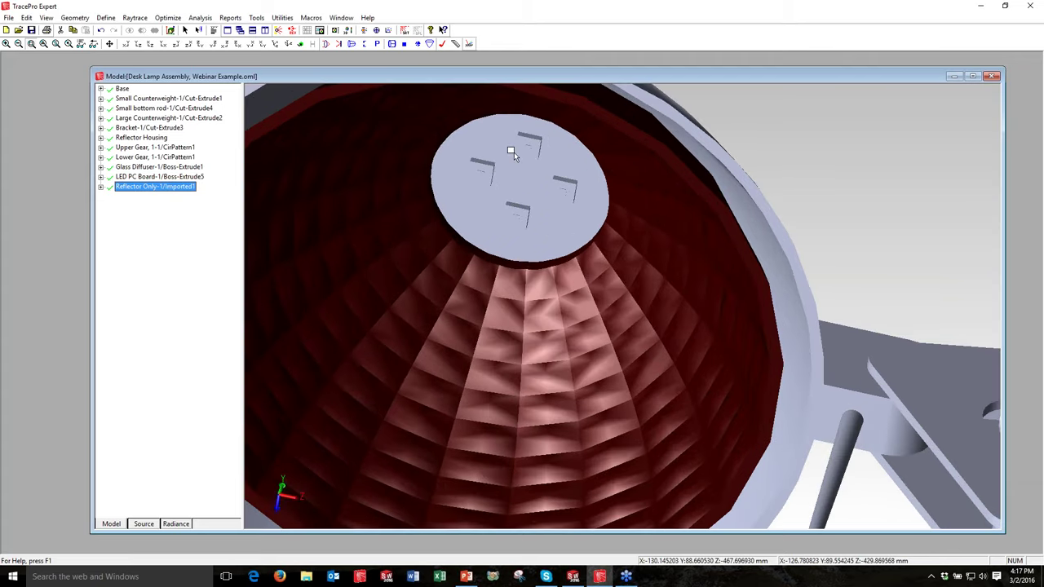
middle_drag(512, 153, 499, 163)
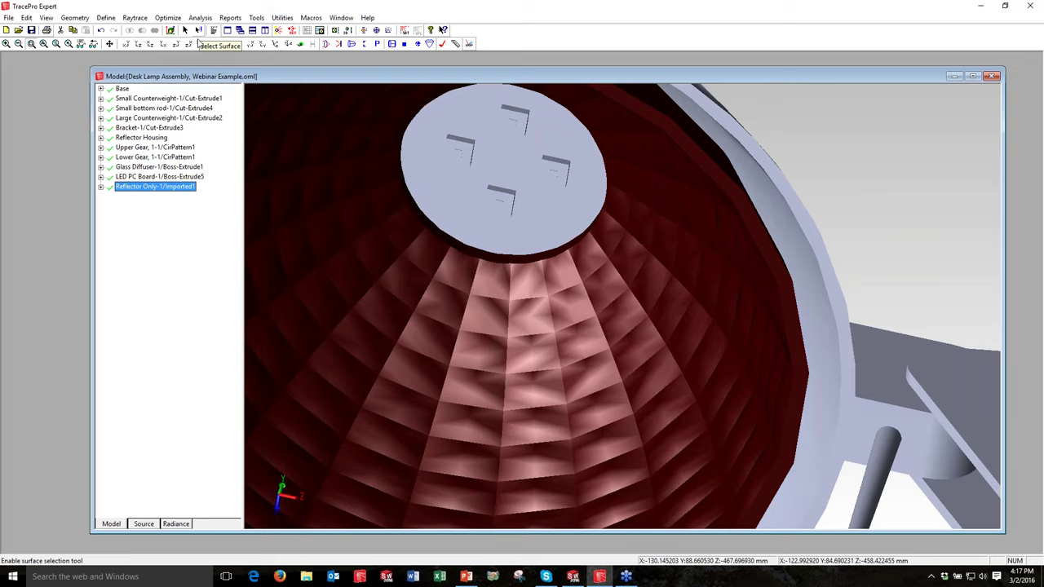
click(199, 31)
click(199, 31)
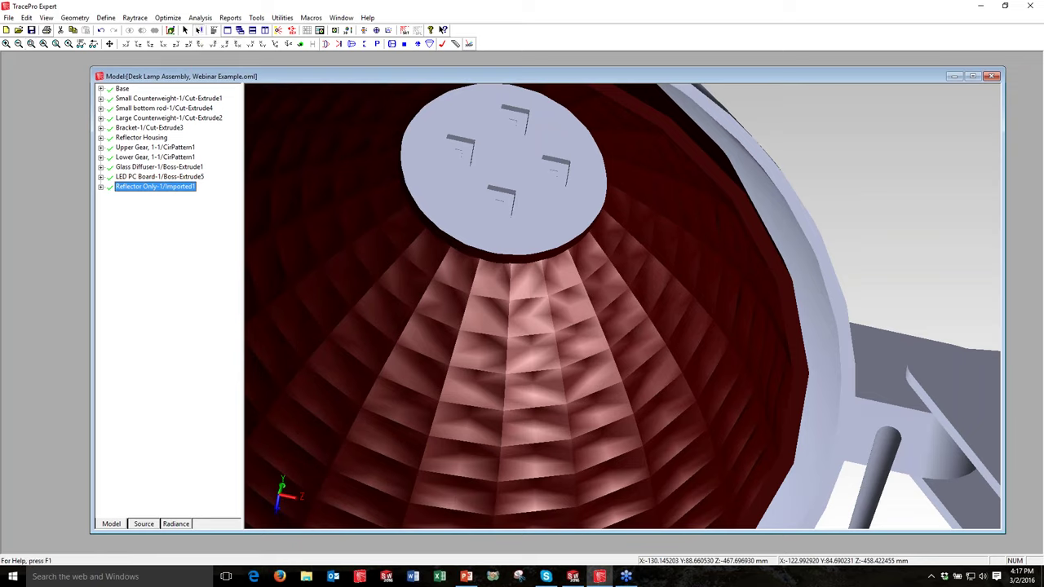
ctrl+click(513, 123)
ctrl+click(458, 154)
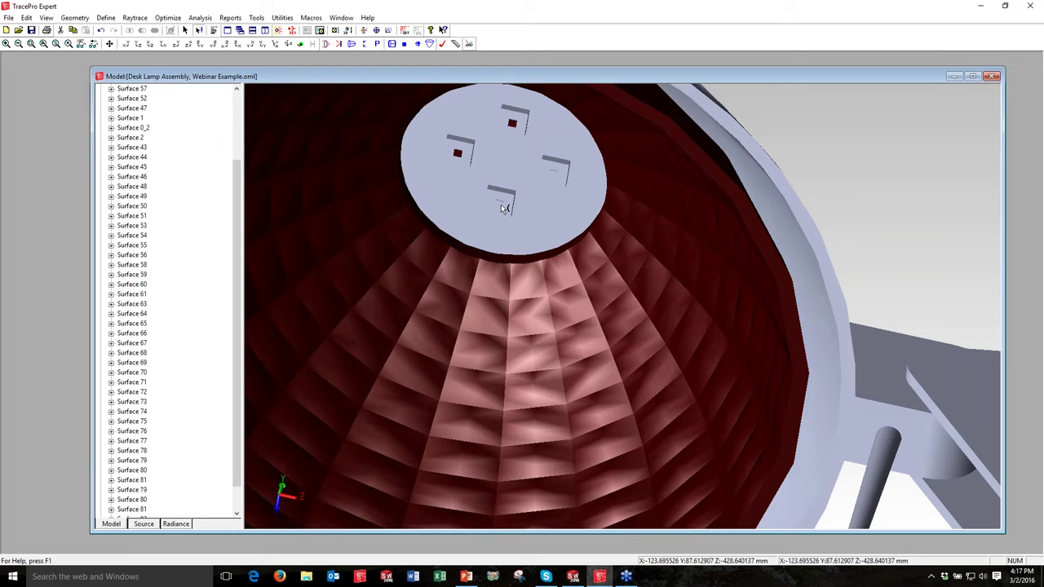
shift+click(554, 172)
shift+click(502, 204)
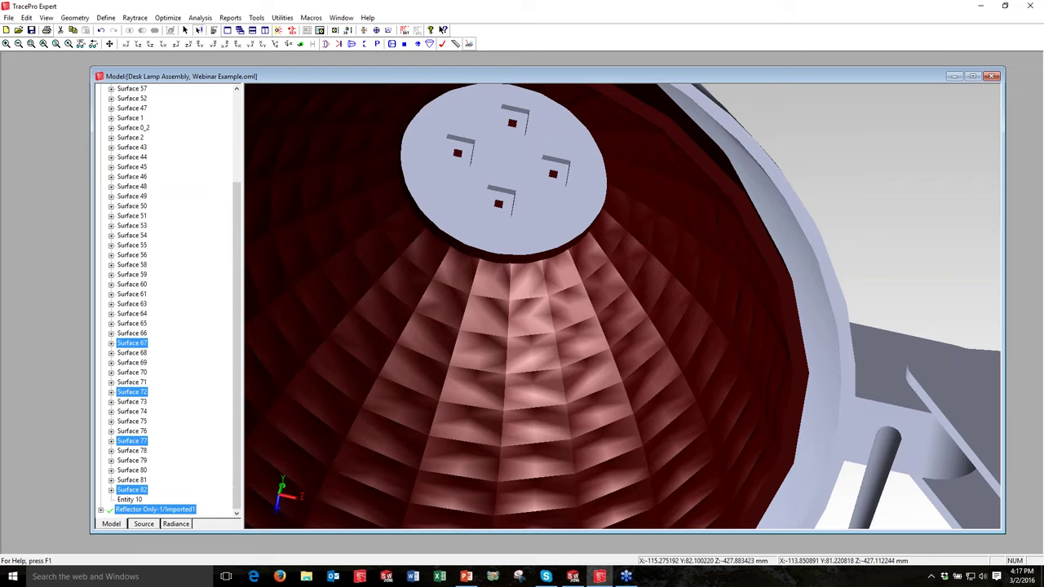
- Define the selected LED surfaces as surface sources with emission type Source Property, using XP-E White 3700-5000 from the Cree Xlamp catalog
right_click(502, 203)
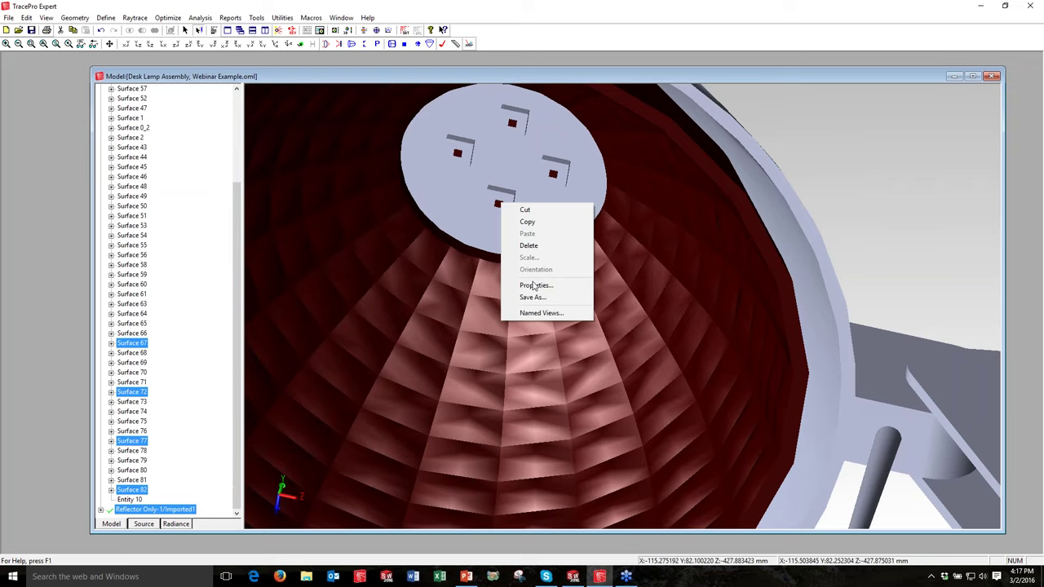
click(534, 286)
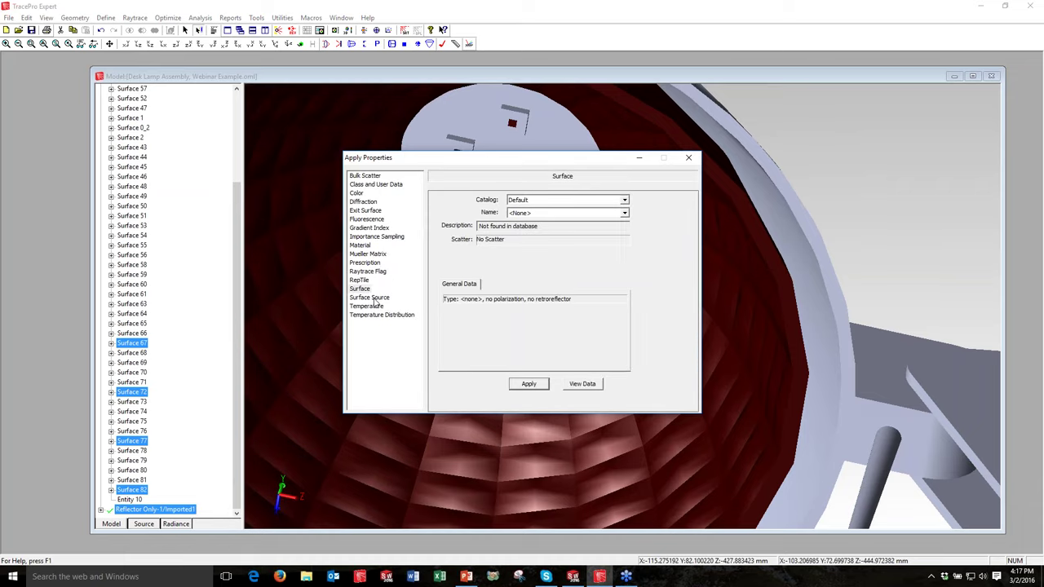
click(371, 298)
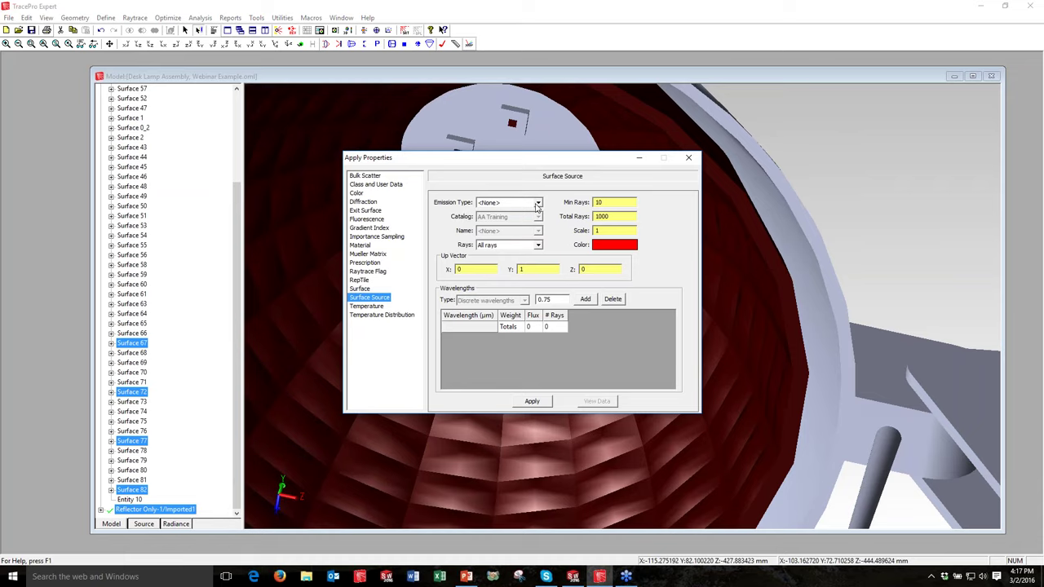
click(538, 203)
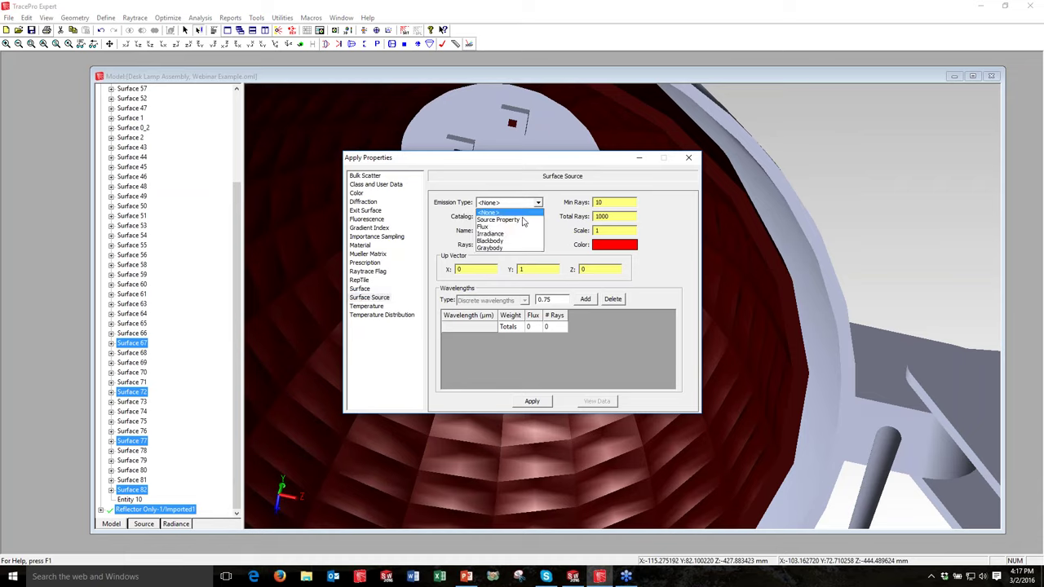
click(521, 220)
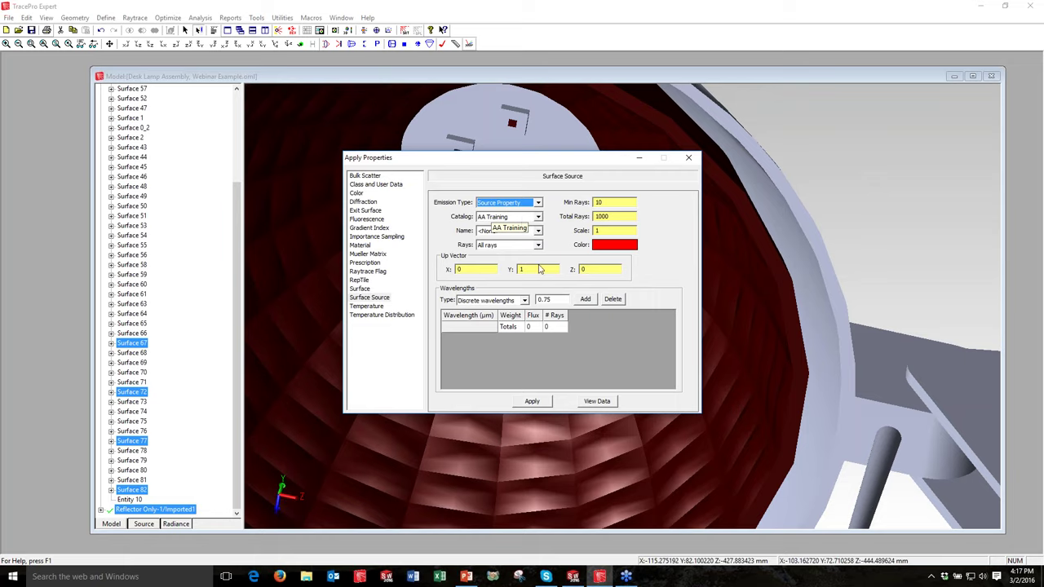
click(539, 216)
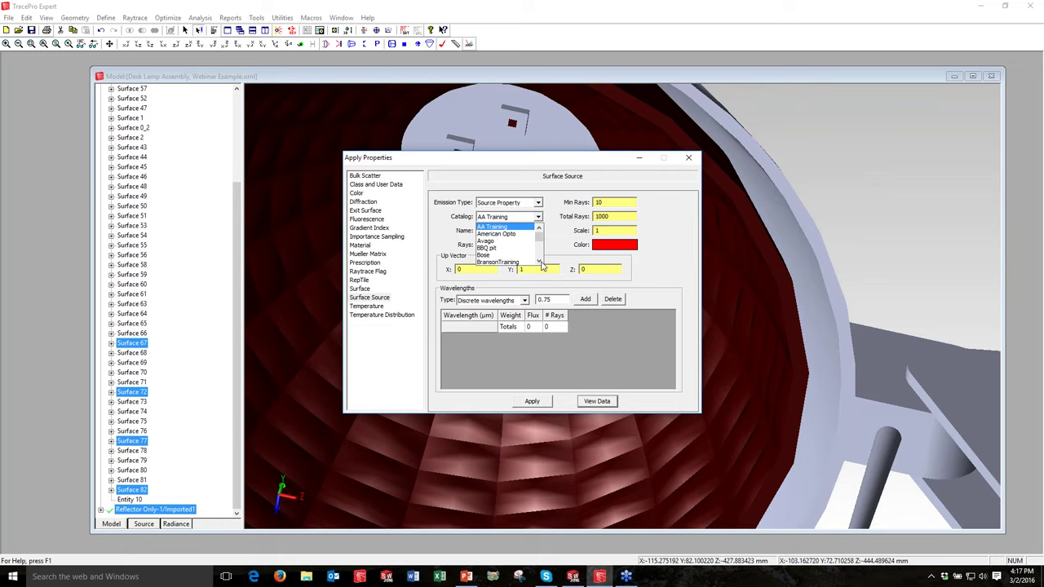
click(540, 262)
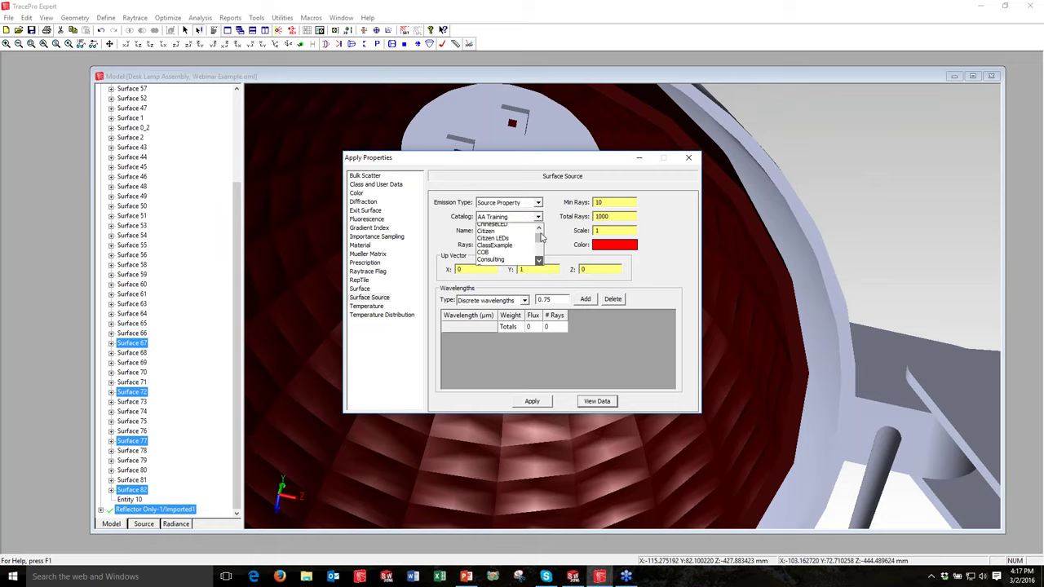
click(528, 264)
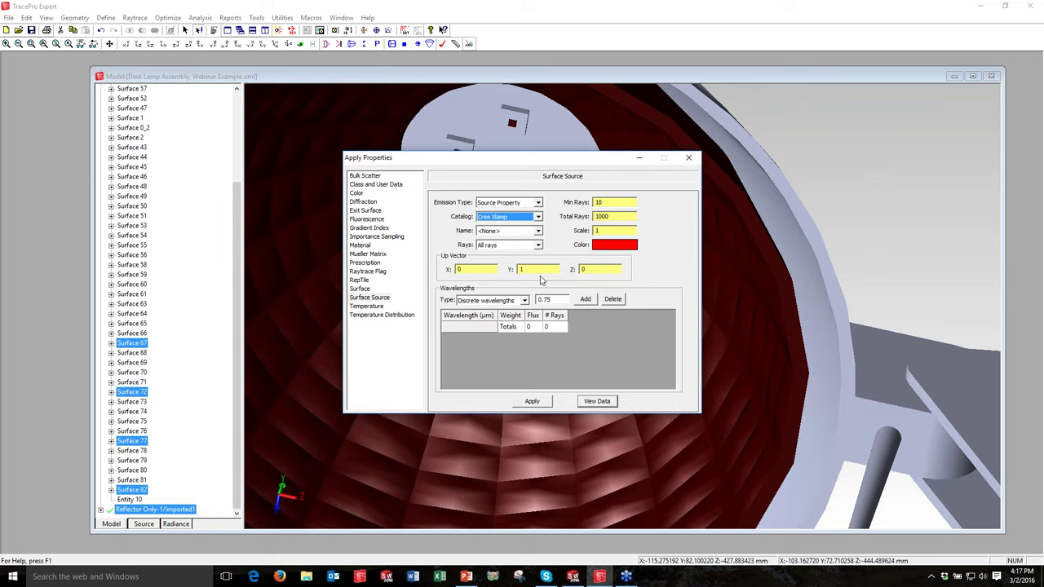
click(538, 231)
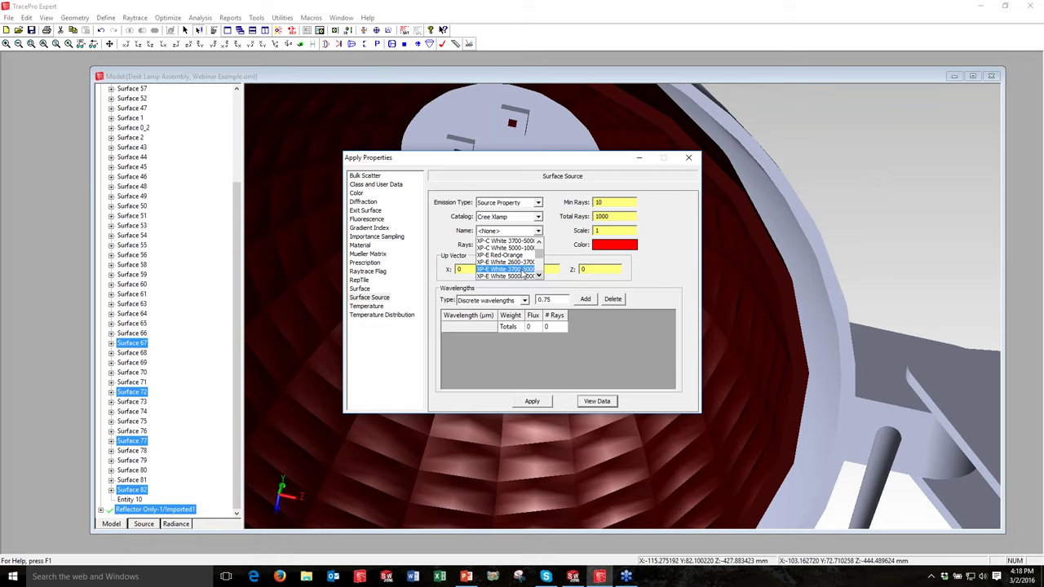
click(522, 270)
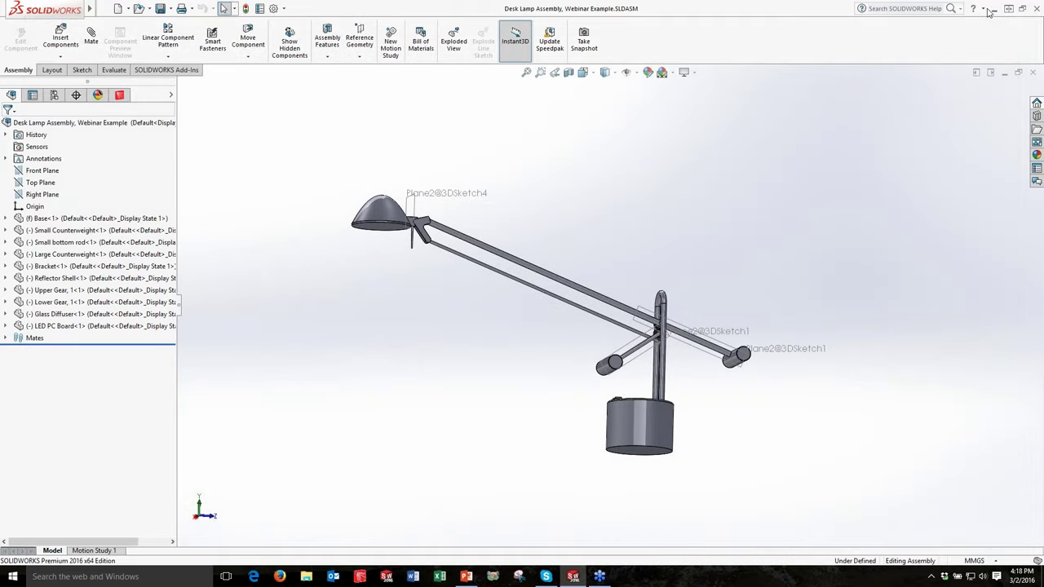
- Restart TracePro and open the file Desk Lamp Assembly, Webinar Example.oml from the Examples folder
click(990, 9)
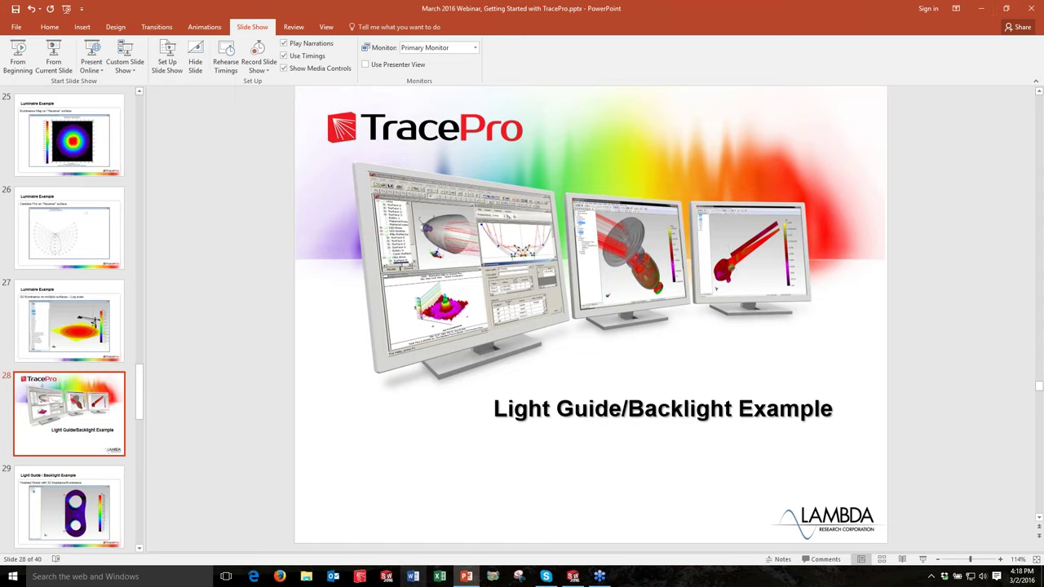
click(414, 577)
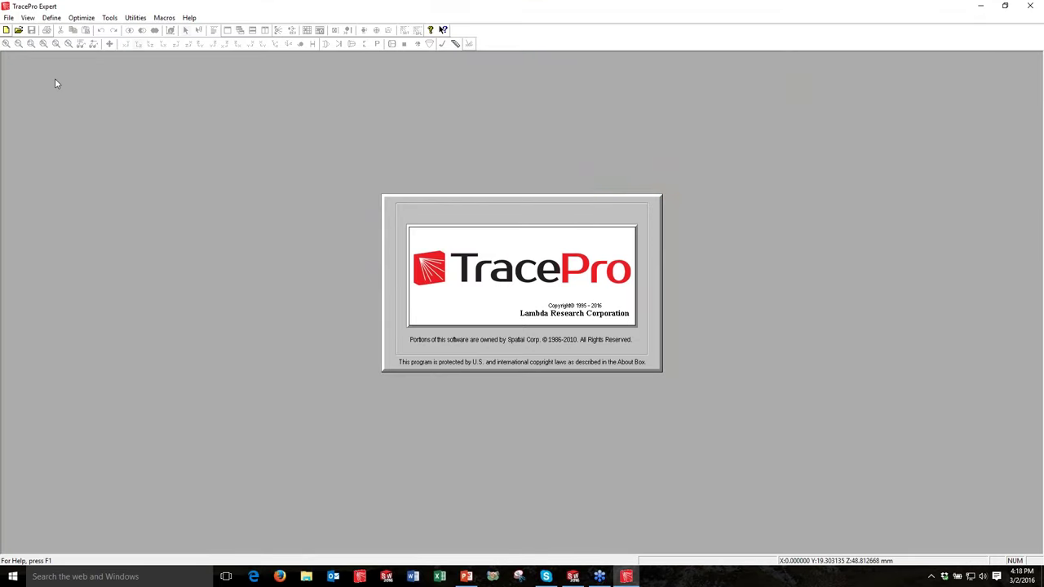
key(alt+f)
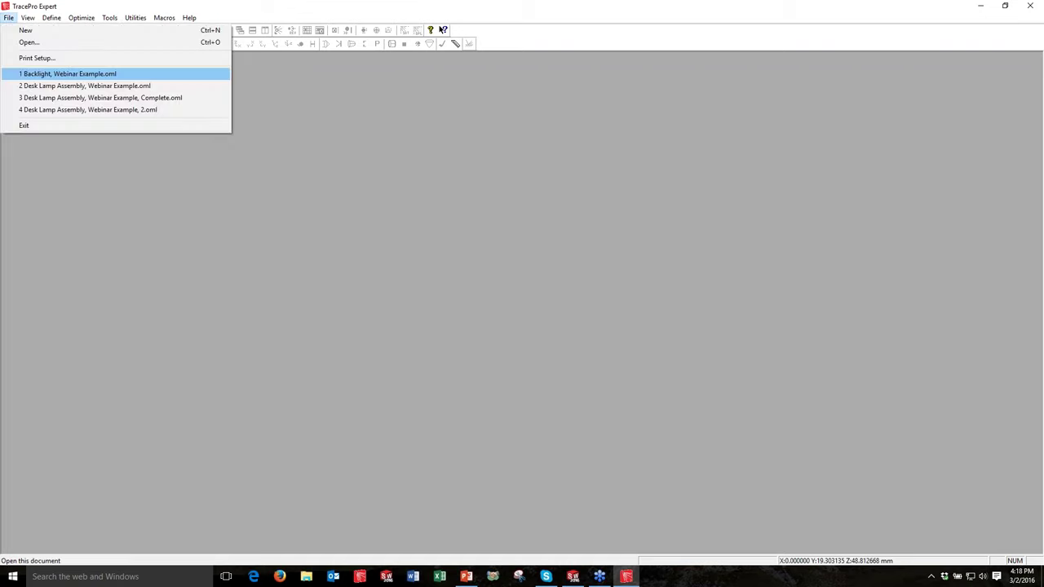
key(Return)
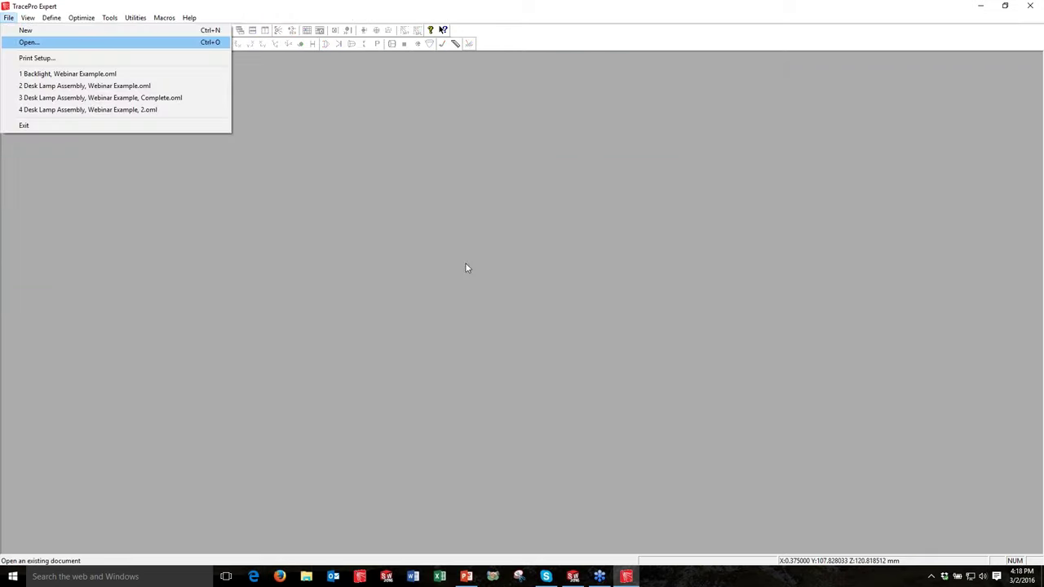
key(Return)
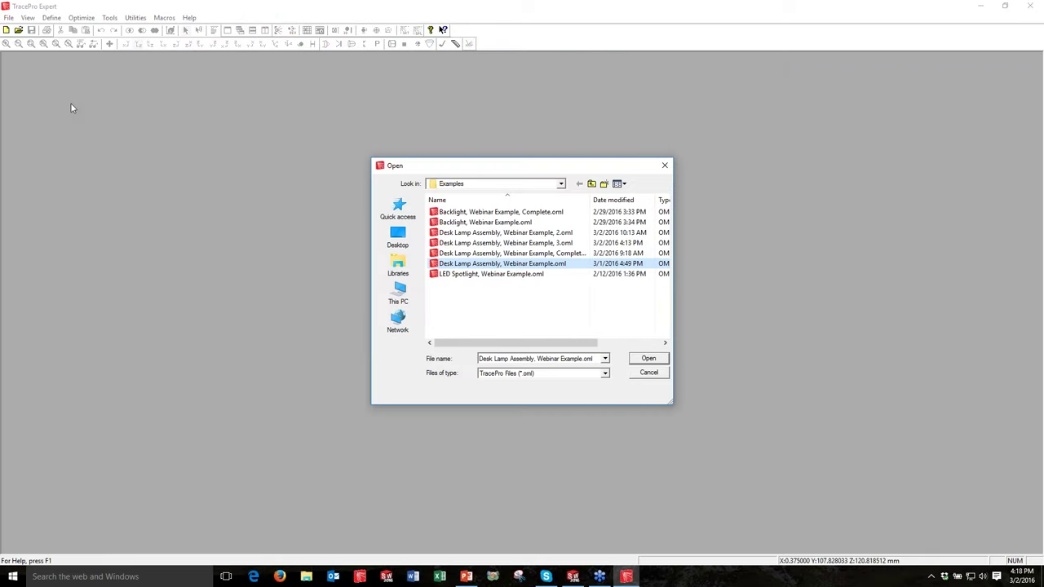
key(Return)
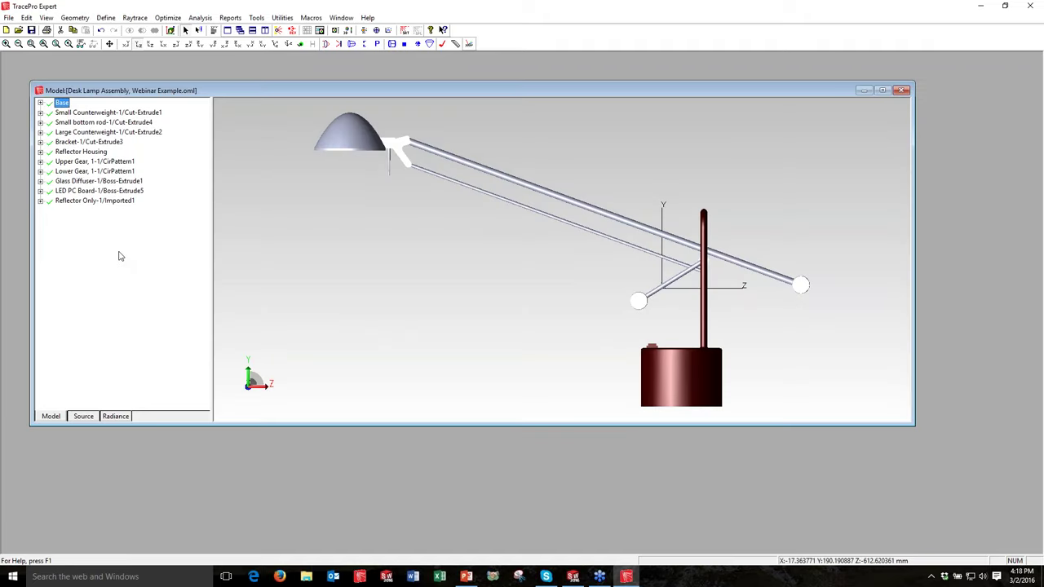
- Apply the Black Paint surface property from the Default catalog to all objects from Base through Lower Gear
shift+click(78, 171)
right_click(78, 171)
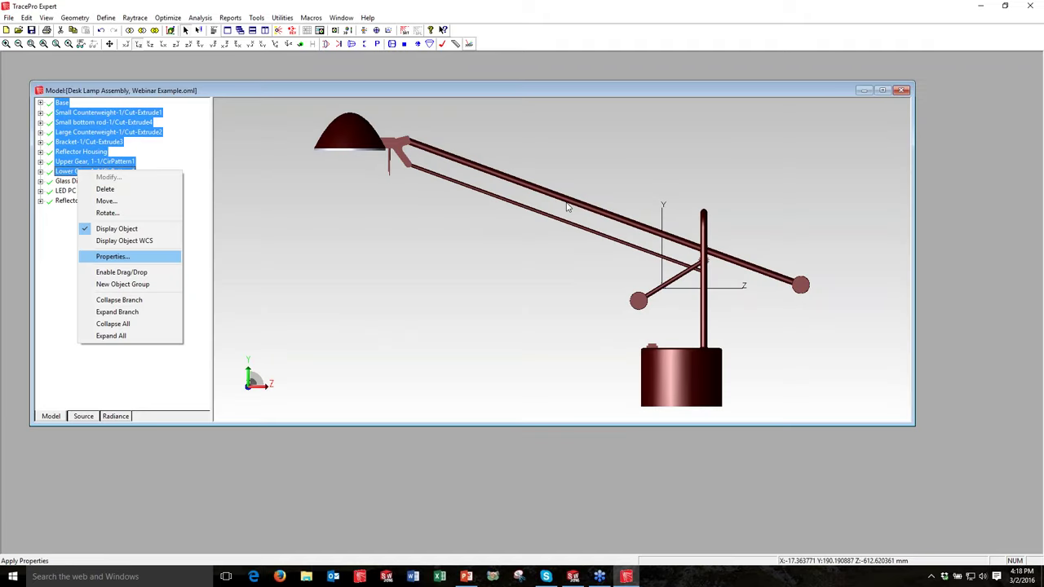
key(Return)
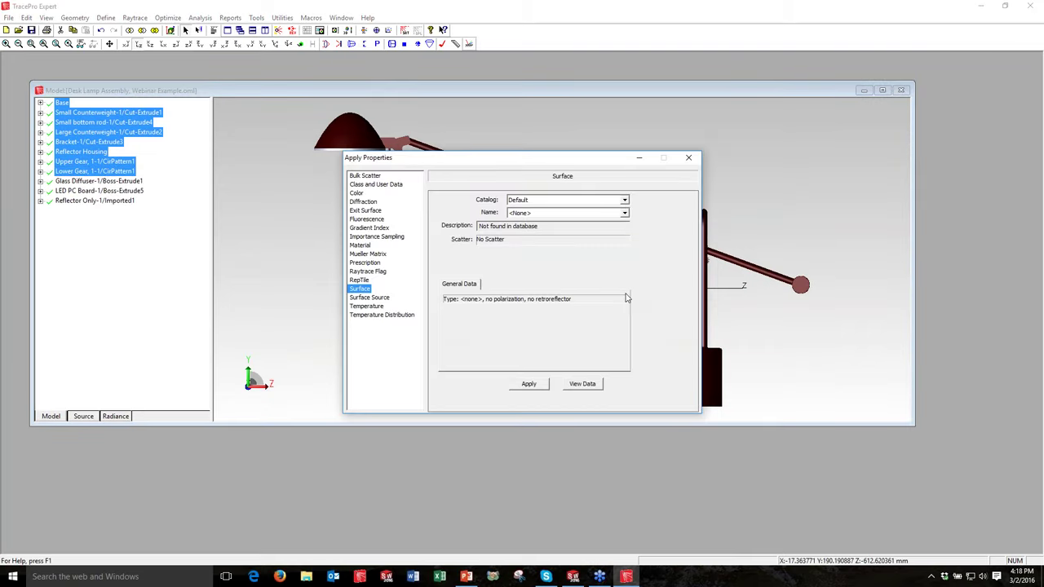
click(624, 213)
click(625, 294)
click(522, 292)
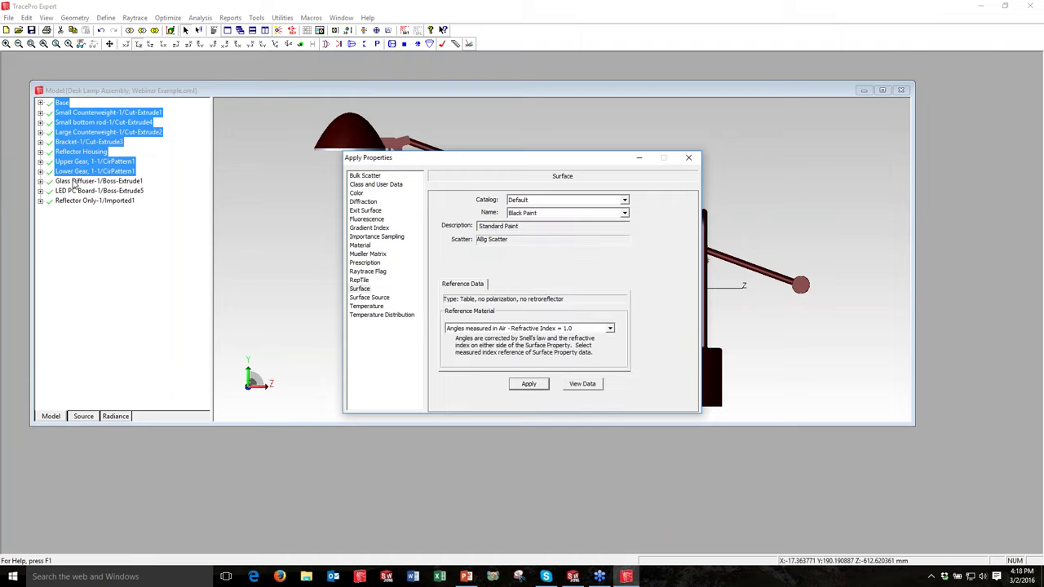
- Apply the BK7 material from the SCHOTT catalog to the Glass Diffuser and close the properties dialog
click(75, 181)
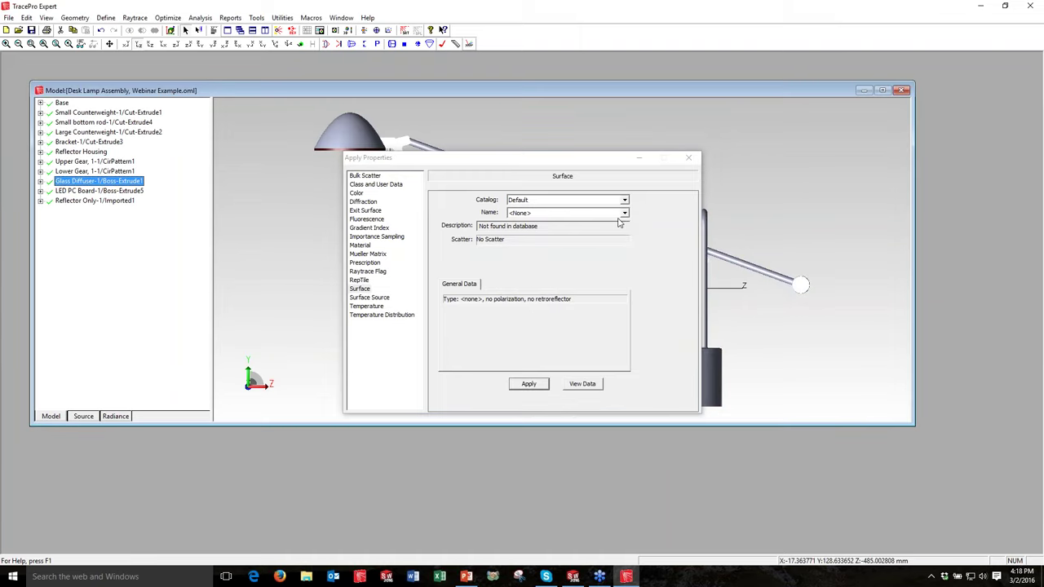
click(360, 245)
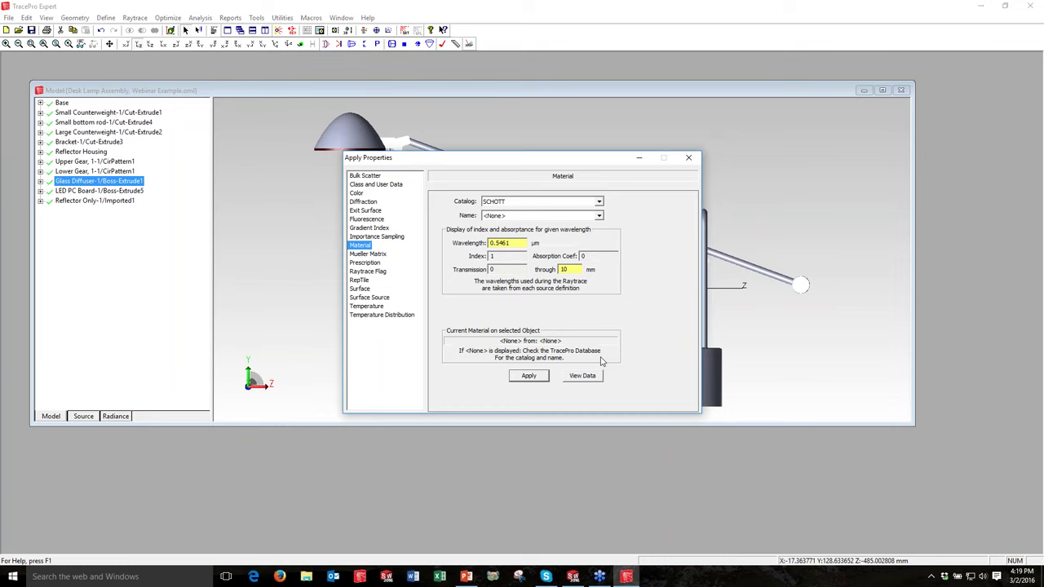
click(601, 360)
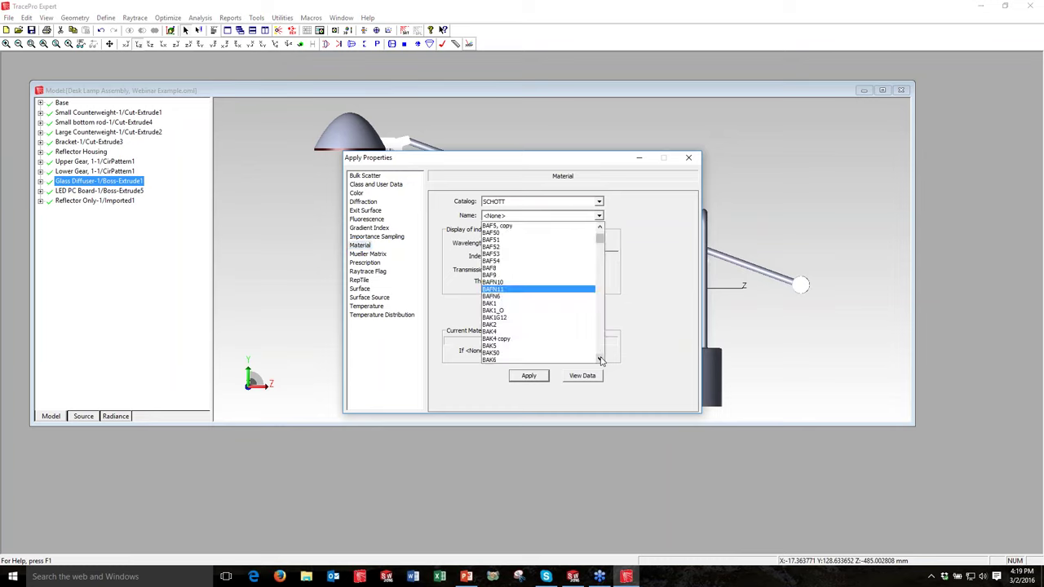
scroll(600, 359, down, 6)
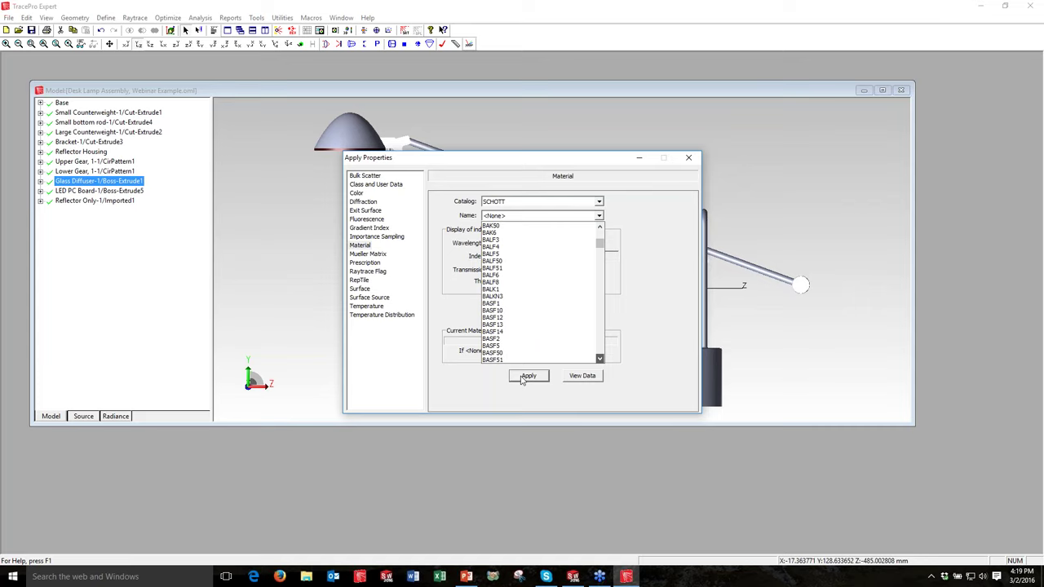
text(BK7)
key(Return)
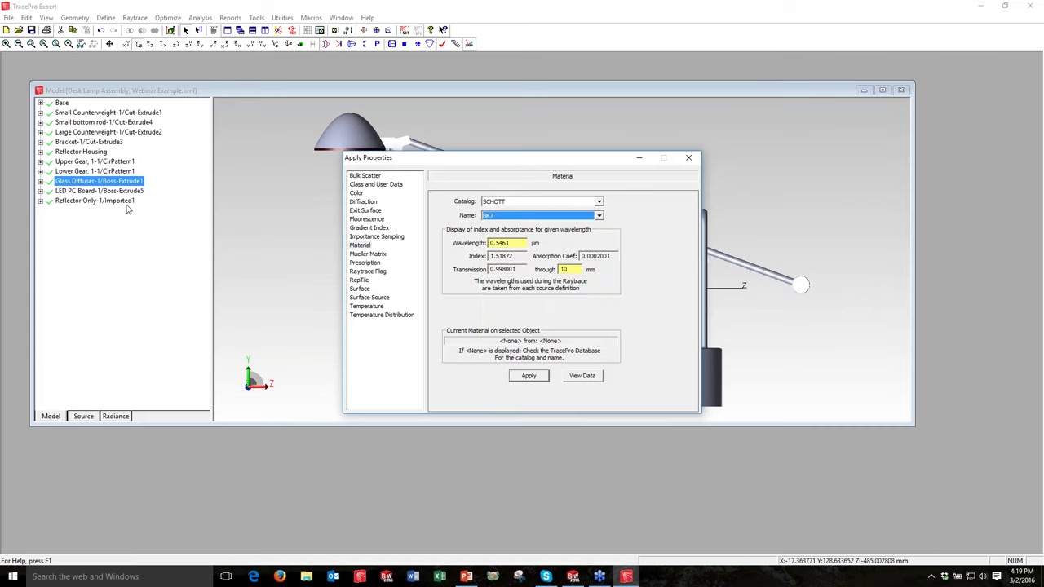
key(Escape)
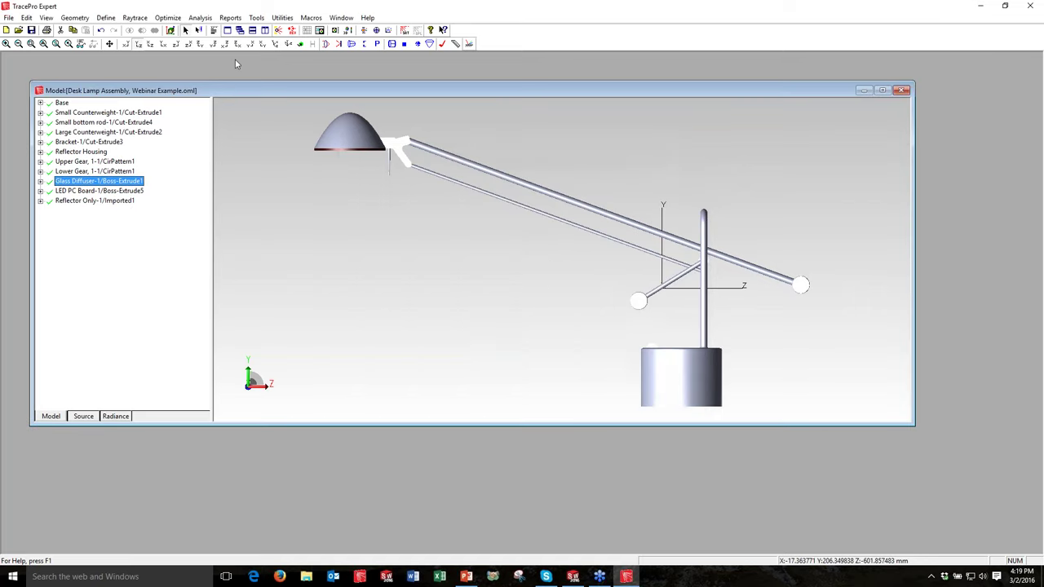
- Hide the Glass Diffuser and enlarge the model window with the view focused on the lamp head's interior
click(136, 121)
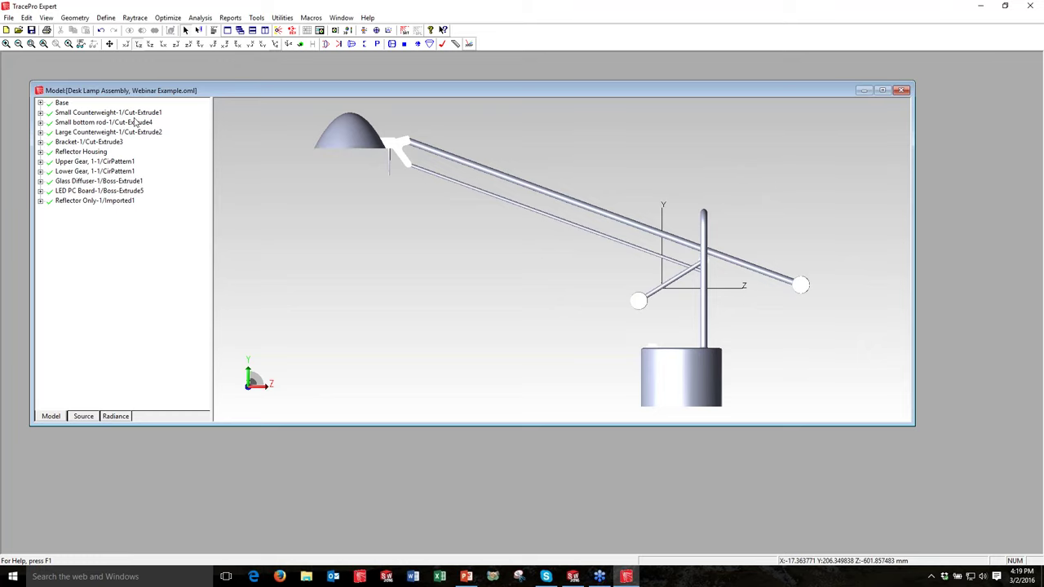
middle_drag(438, 352, 436, 237)
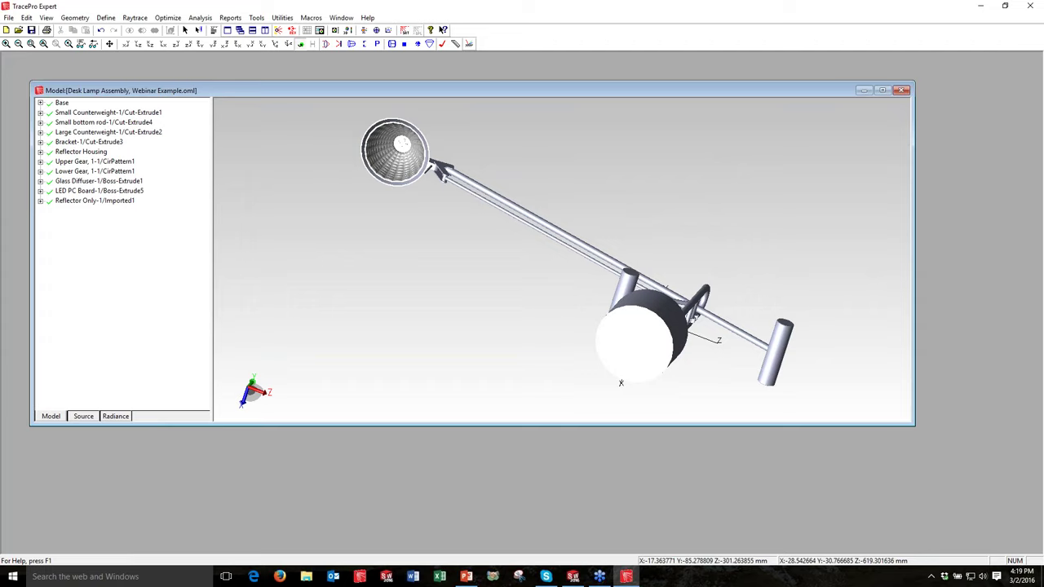
click(31, 44)
drag(328, 103, 479, 232)
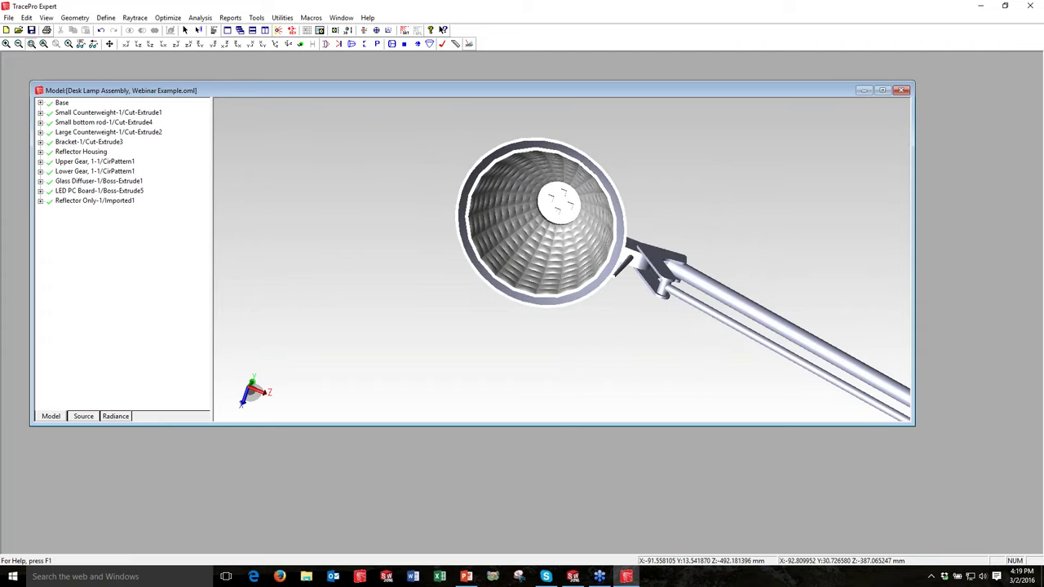
drag(914, 424, 1009, 533)
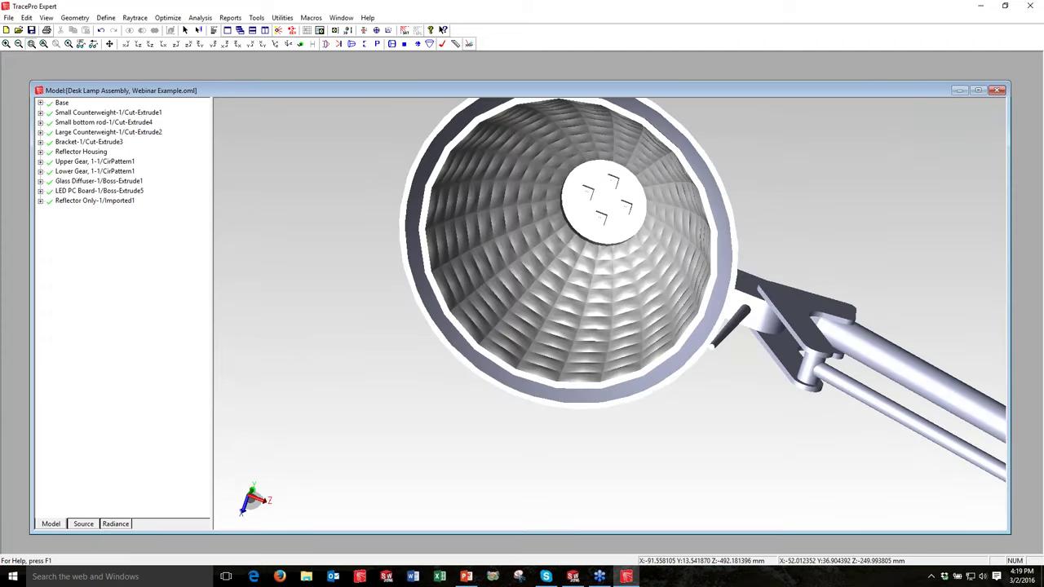
- Apply the Mirror surface property from the Default catalog to the Reflector Only object and close the properties dialog
right_click(83, 201)
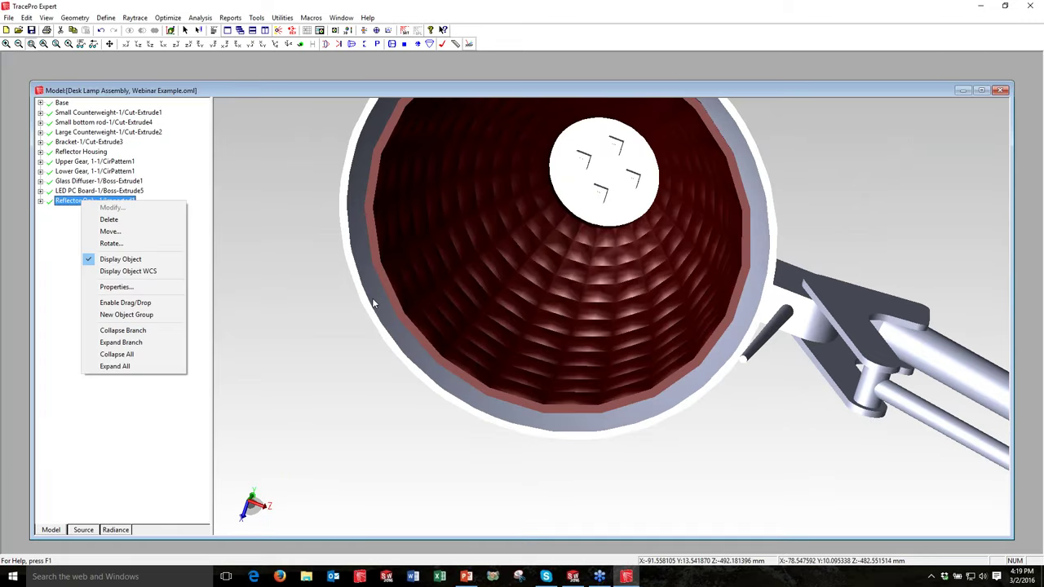
click(116, 287)
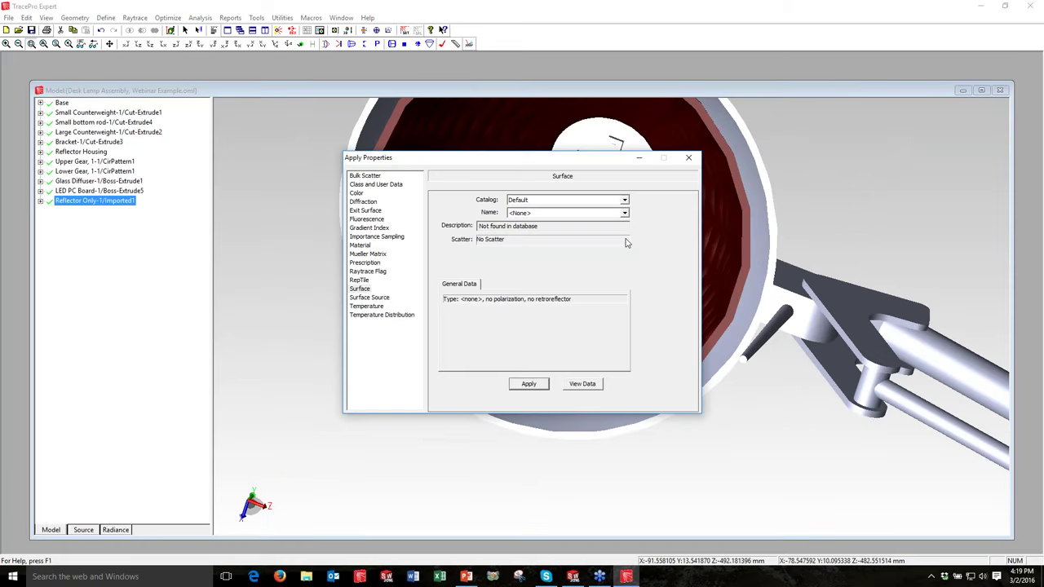
click(624, 213)
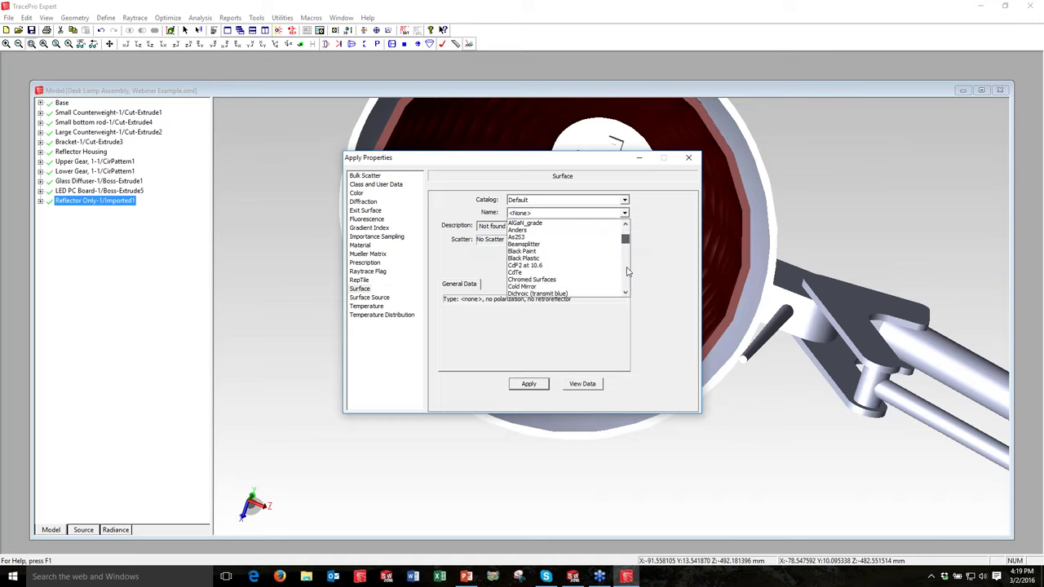
click(627, 271)
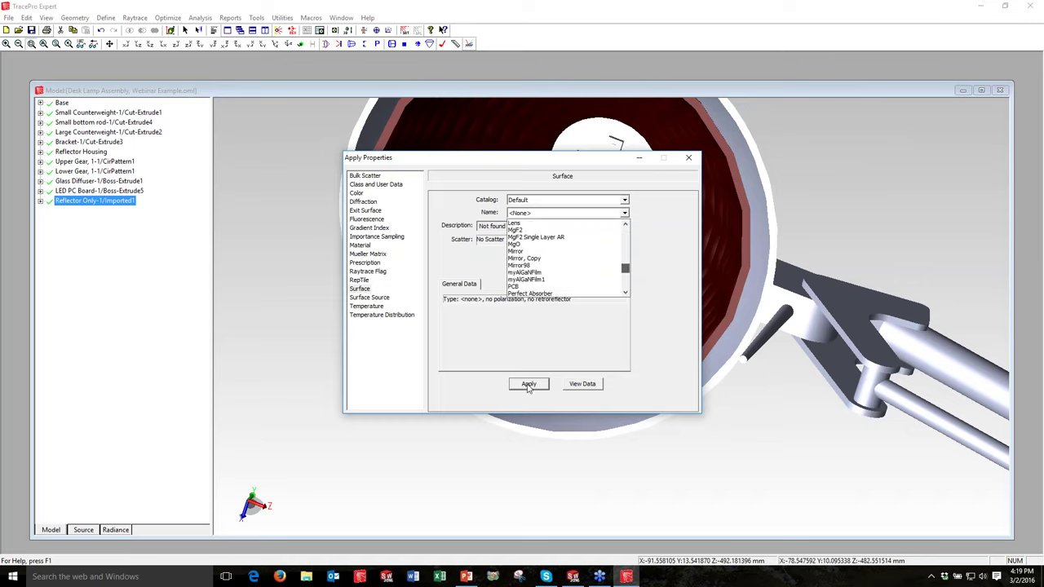
click(515, 251)
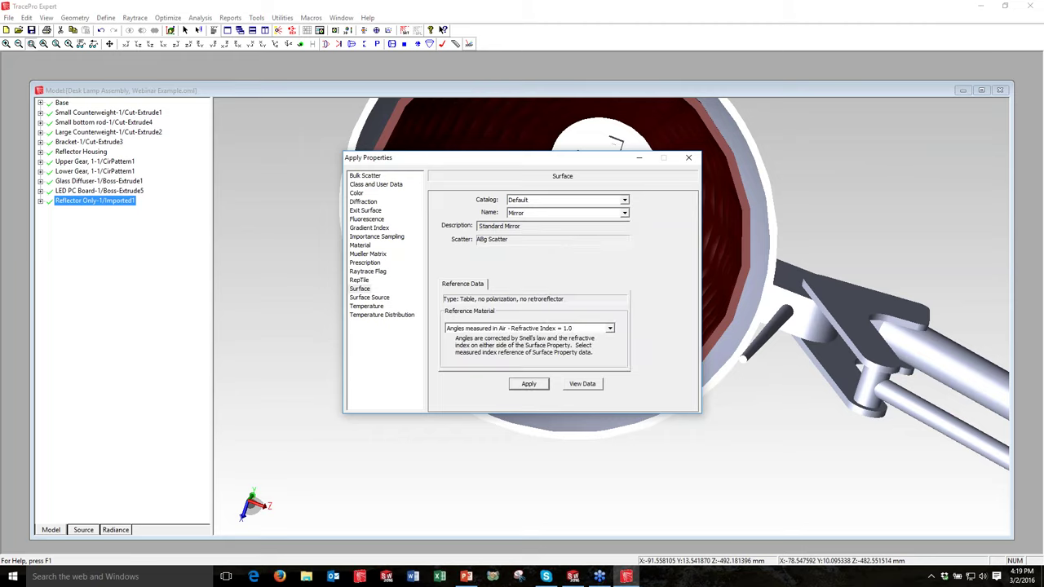
click(688, 158)
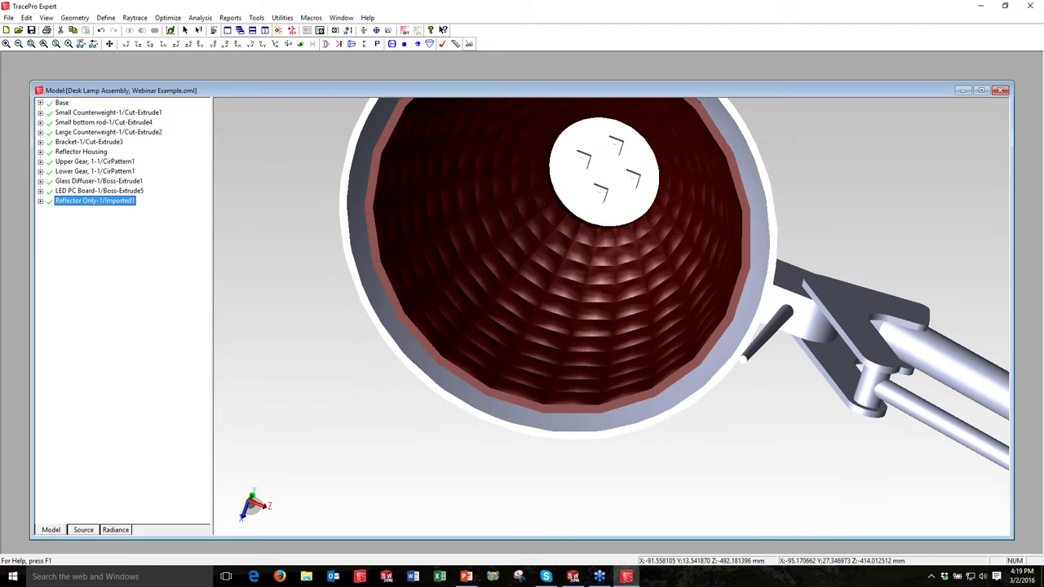
- Select the small square emitting surfaces of all four LEDs on the LED PC Board
drag(573, 133, 647, 193)
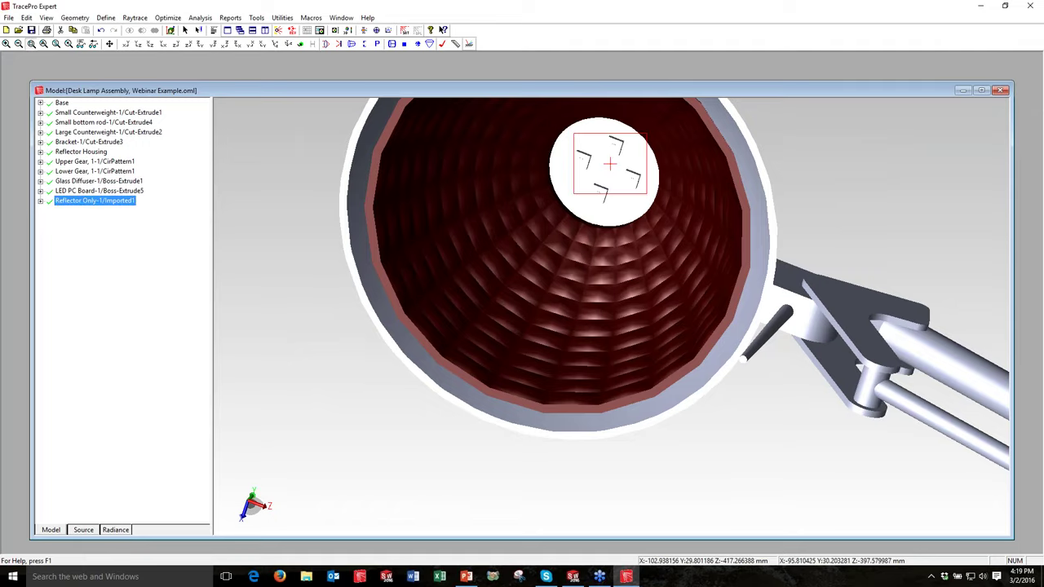
click(610, 164)
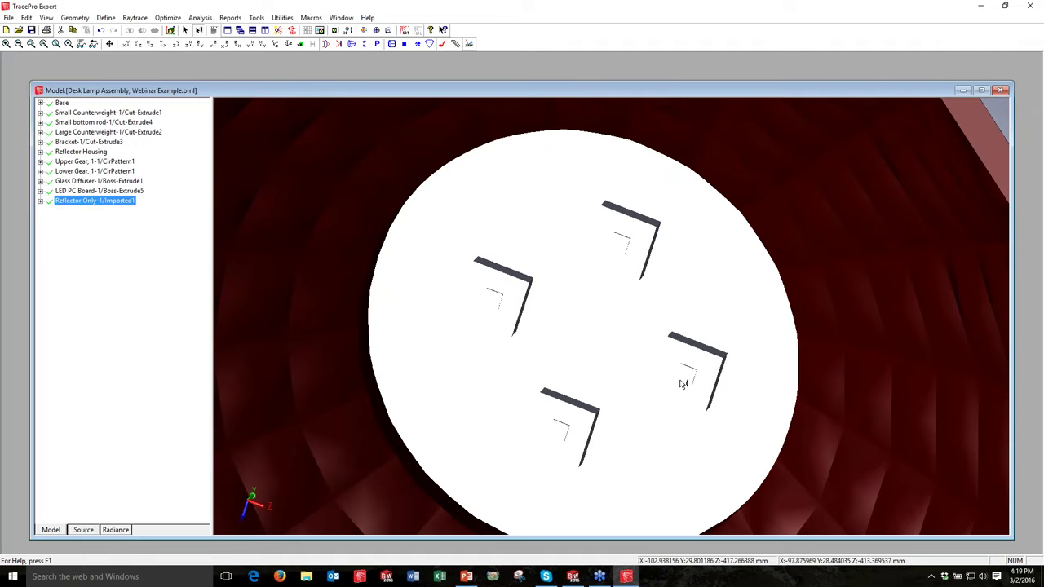
click(619, 243)
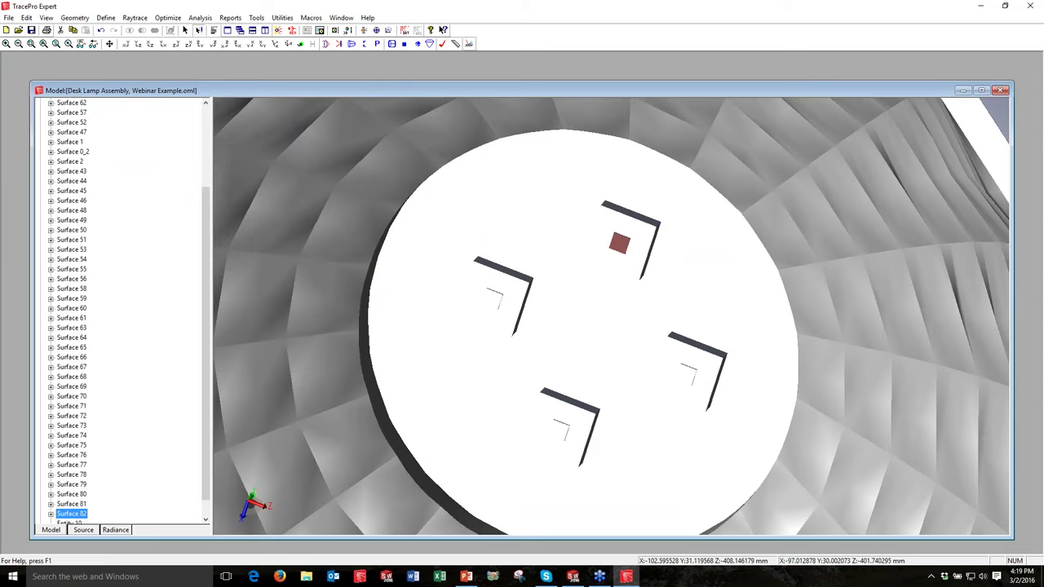
ctrl+click(686, 374)
ctrl+click(559, 429)
ctrl+click(492, 299)
- Define the selected LED surfaces as a Source Property surface source, using XP-E White 3700-500… from the Cree Xlamp catalog
right_click(493, 302)
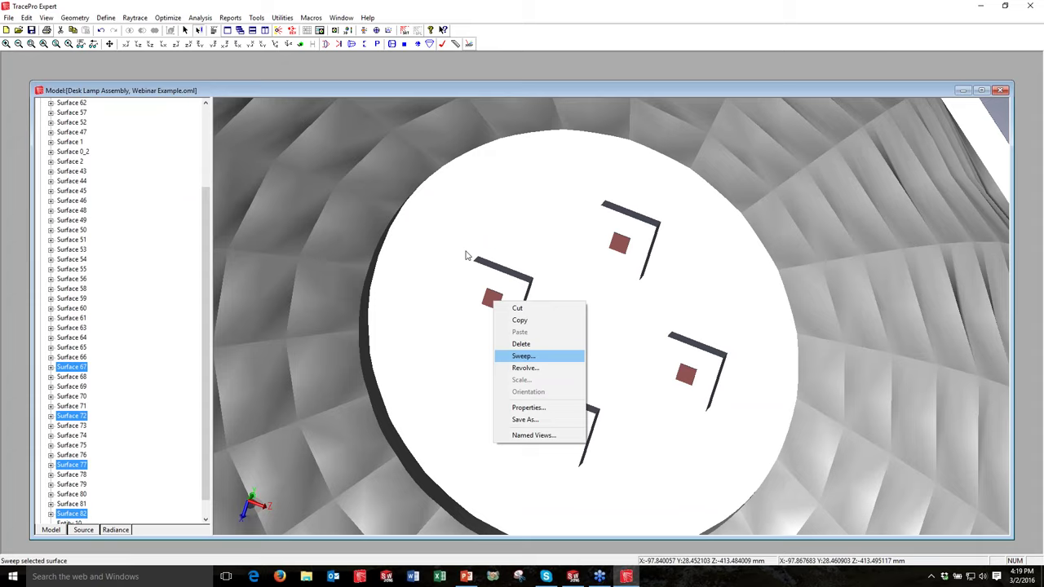
click(527, 406)
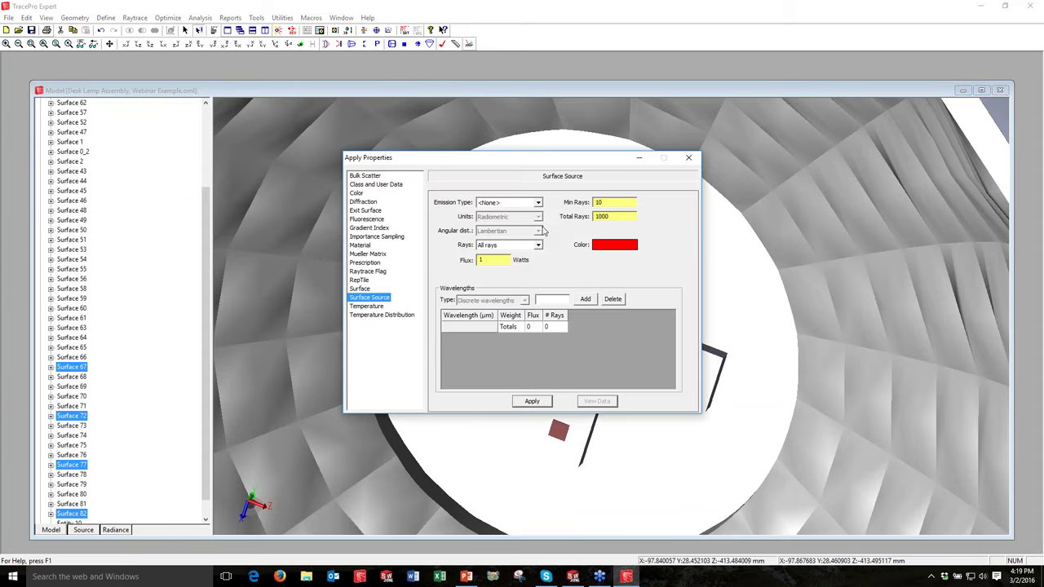
click(539, 203)
click(509, 247)
click(538, 217)
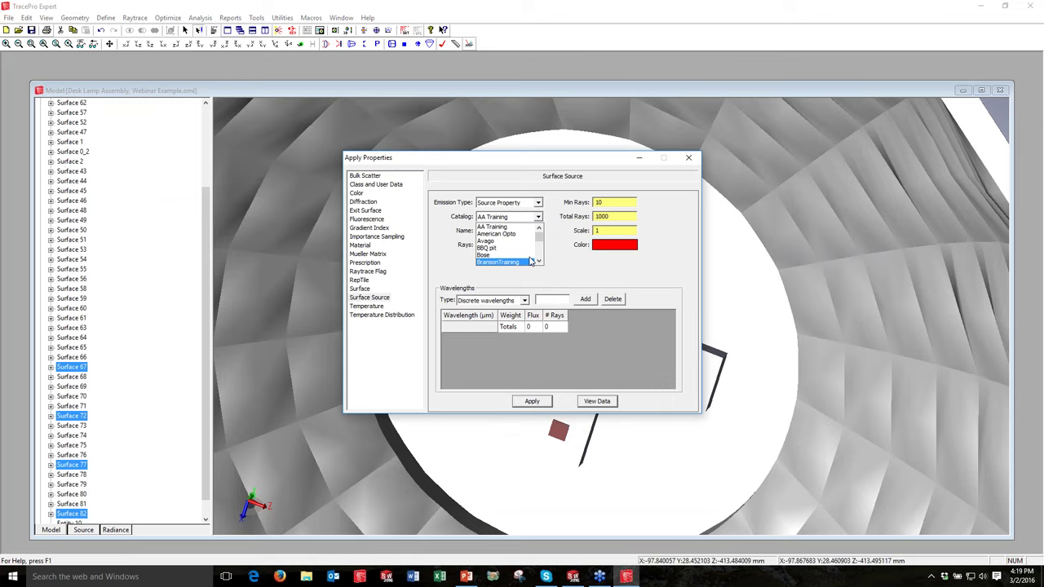
scroll(530, 260, down, 3)
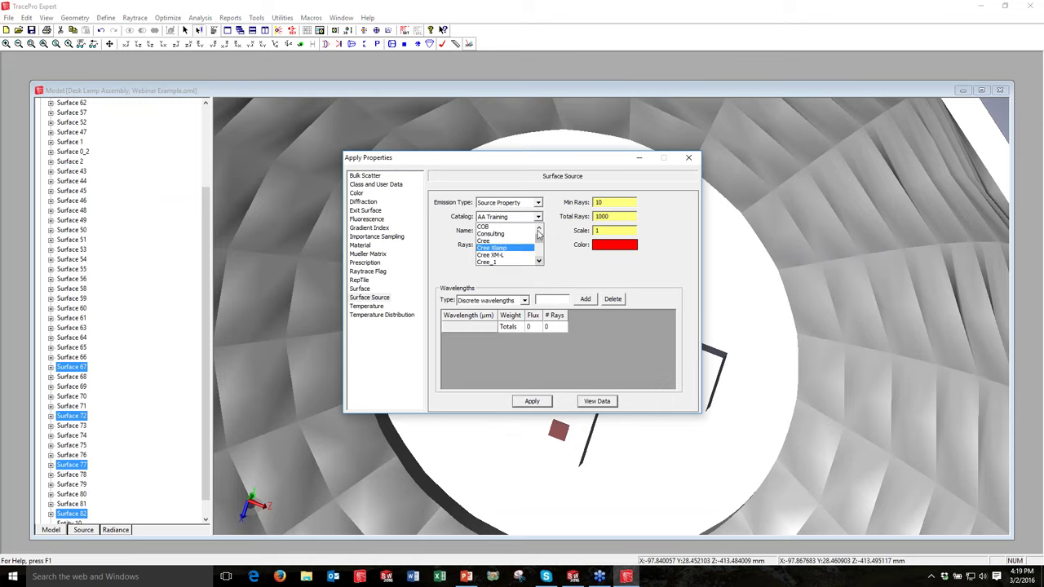
click(506, 247)
click(537, 230)
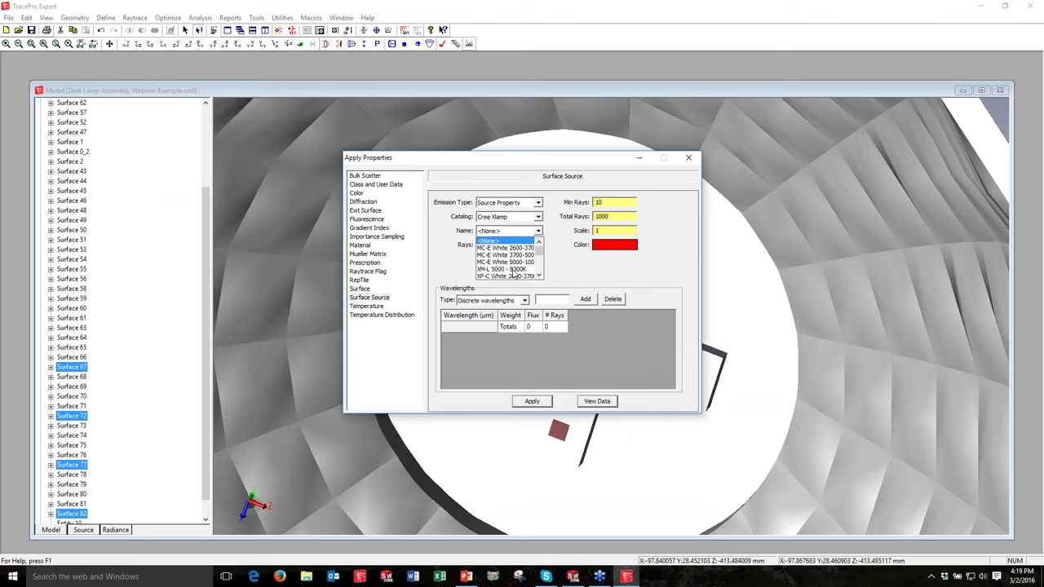
scroll(512, 273, down, 2)
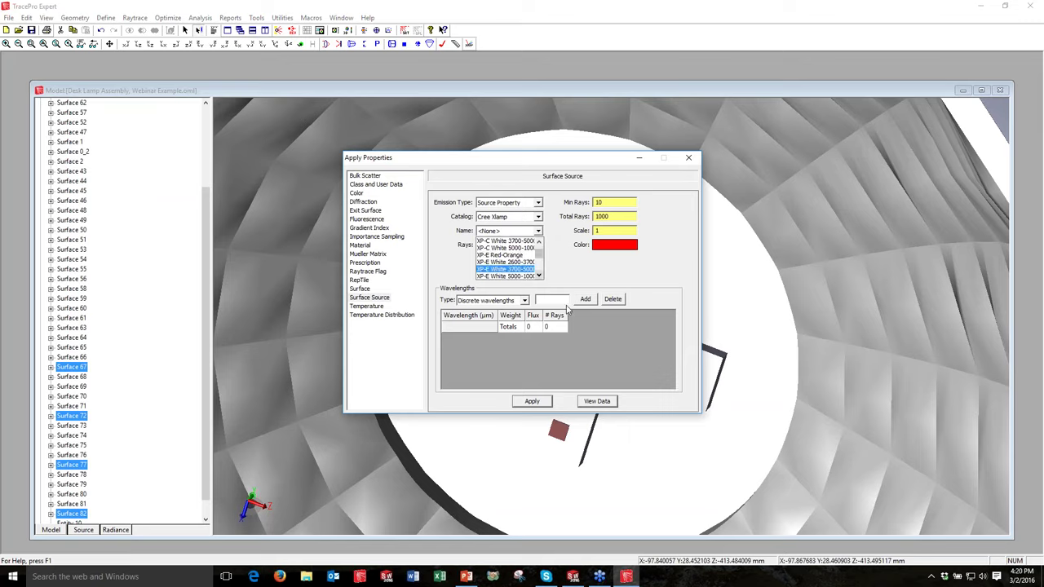
click(505, 268)
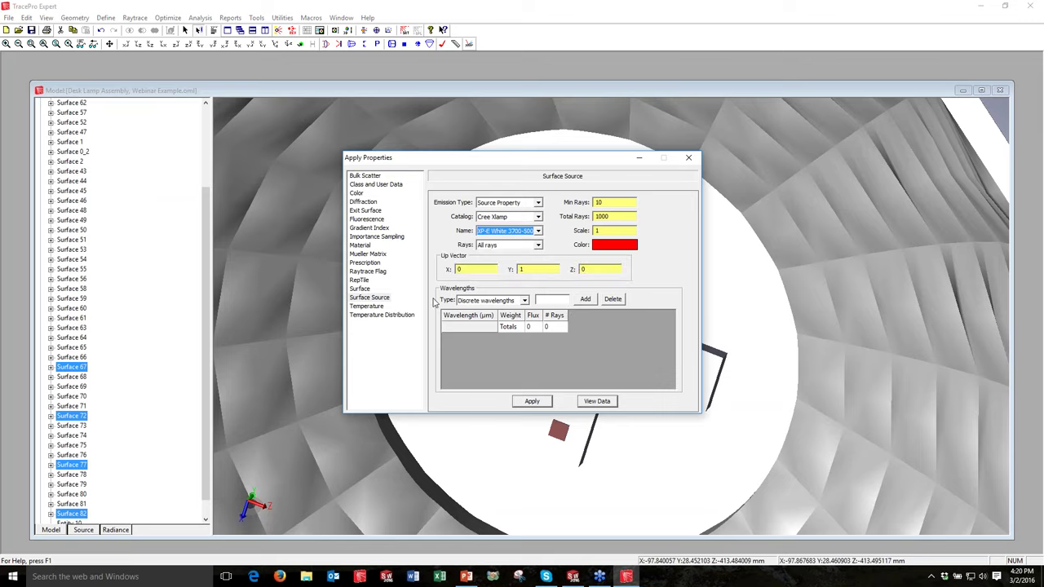
- Switch the source to calculated wavelengths and add range boundaries at 0.4 and 0.75 µm
click(510, 301)
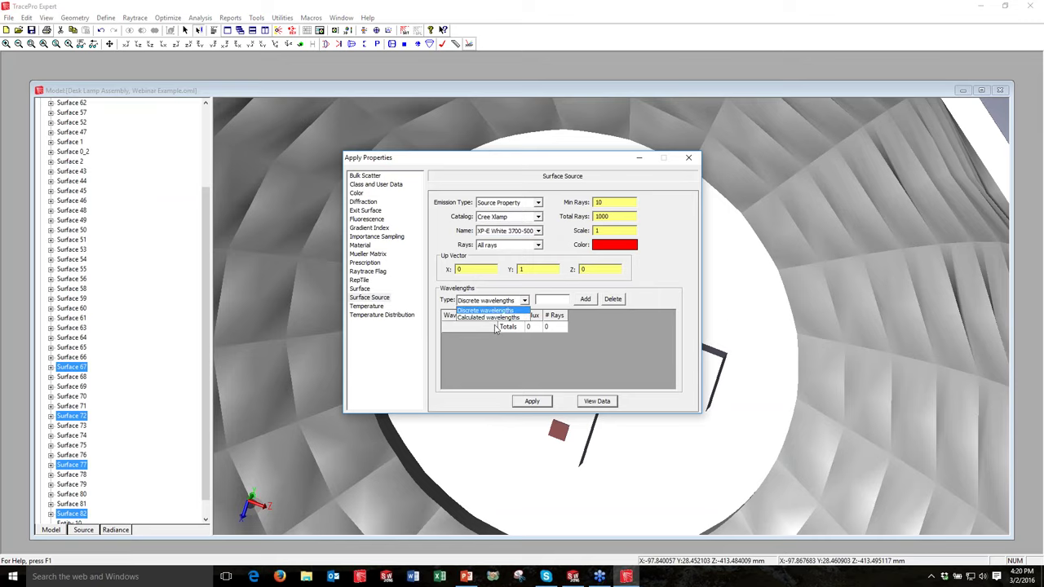
click(494, 318)
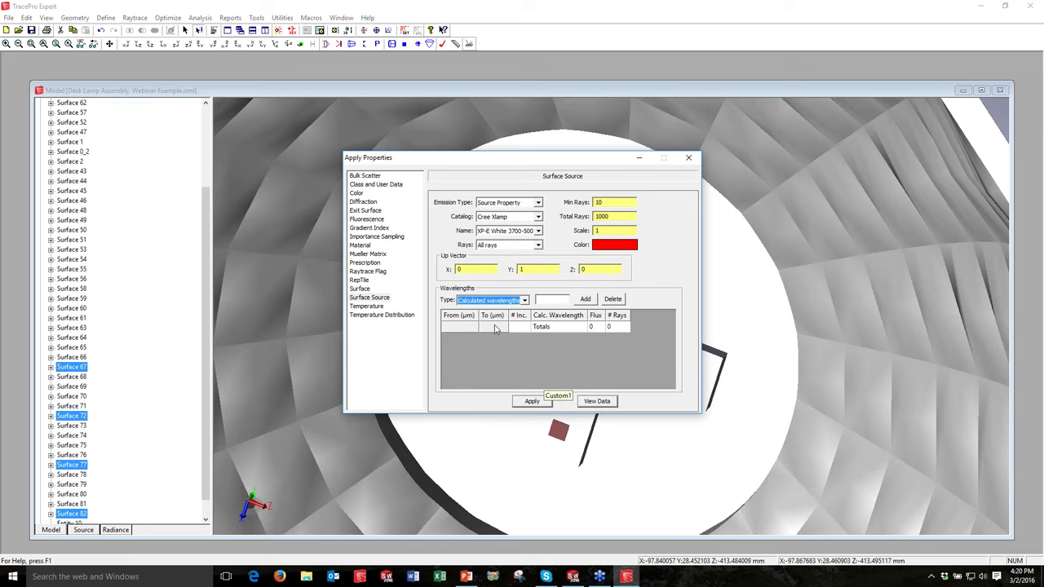
click(554, 300)
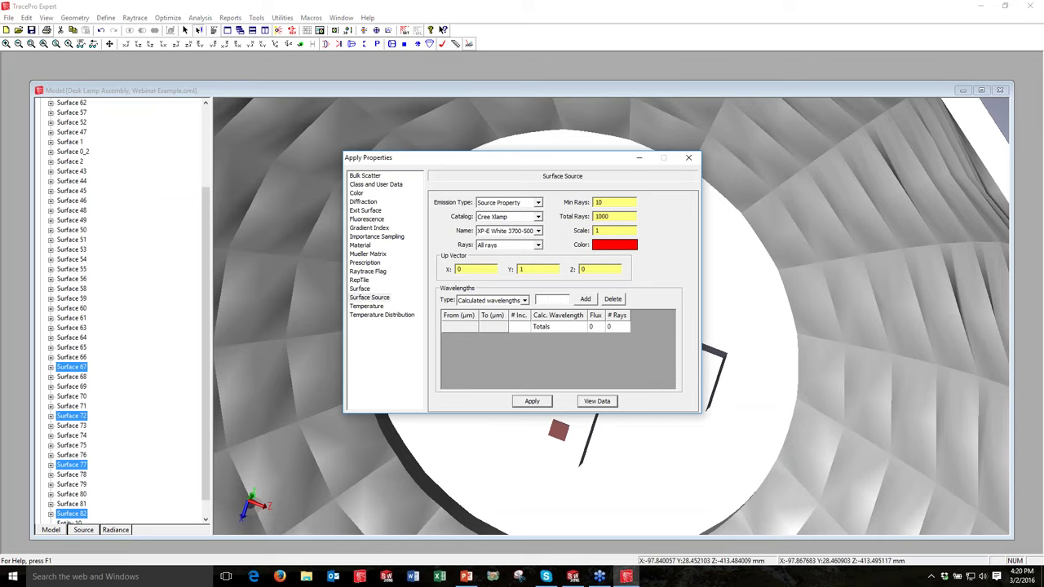
text(0.4)
click(586, 299)
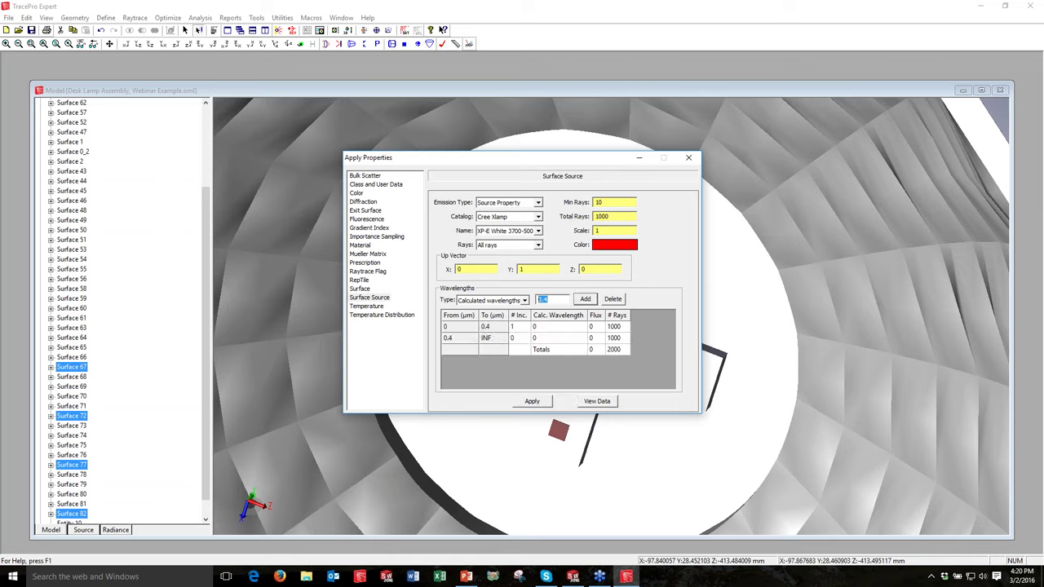
text(0.75)
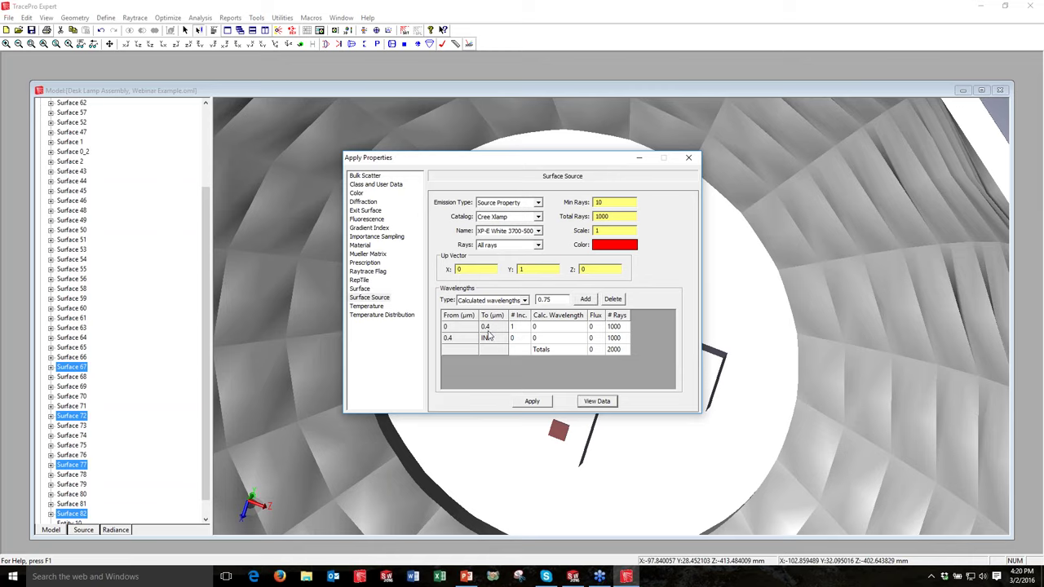
key(Return)
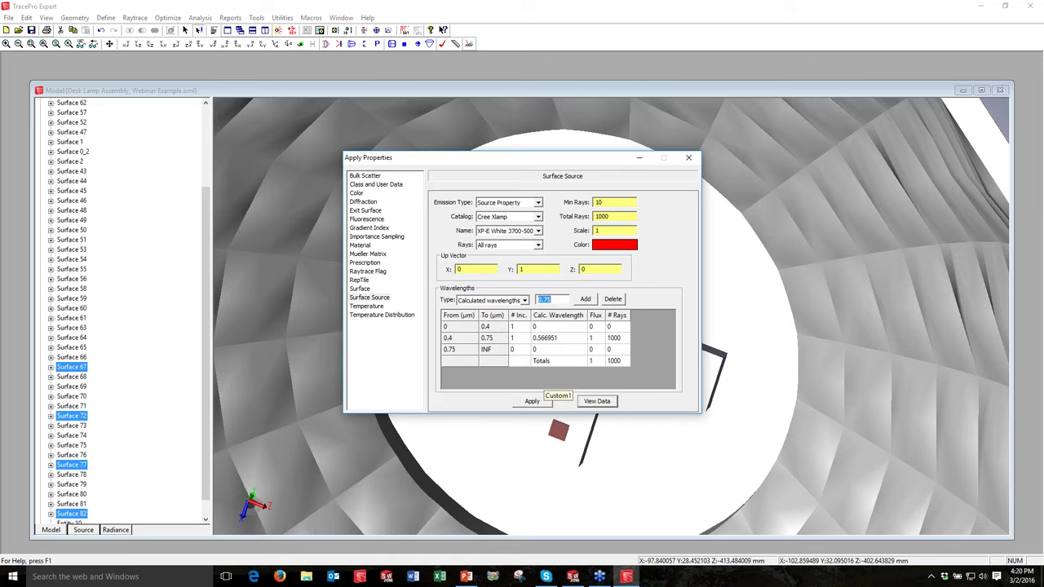
- Divide the 0.4 to 0.75 µm range into 10 increments and review the calculated wavelengths and fluxes
click(520, 339)
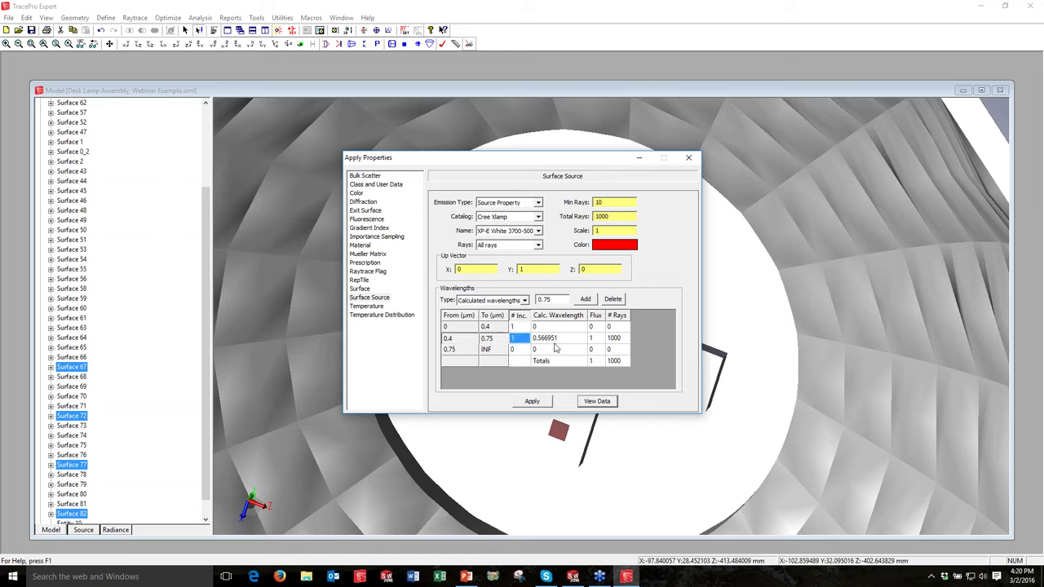
text(10)
click(514, 347)
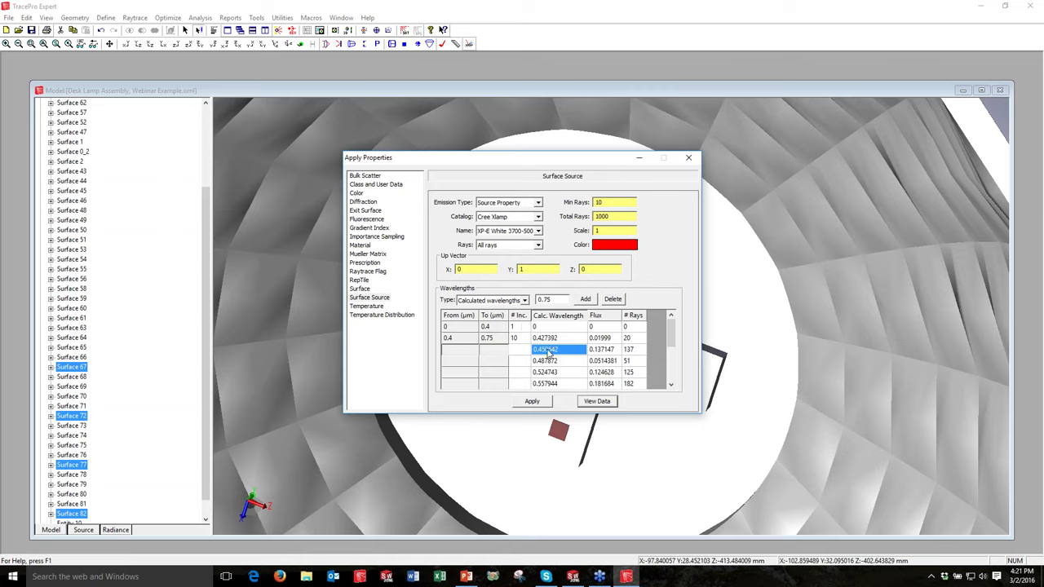
key(Up)
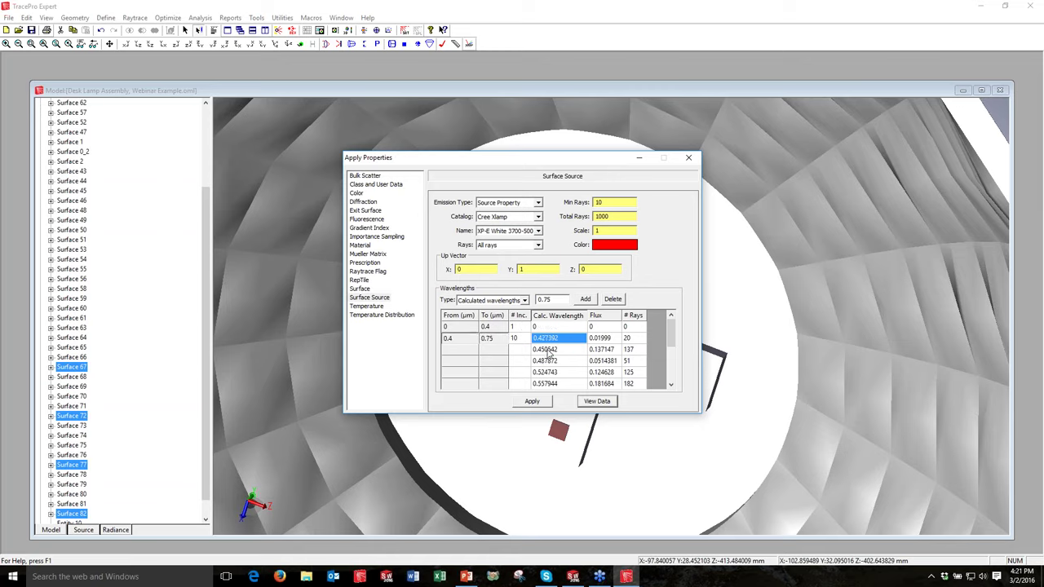
click(604, 350)
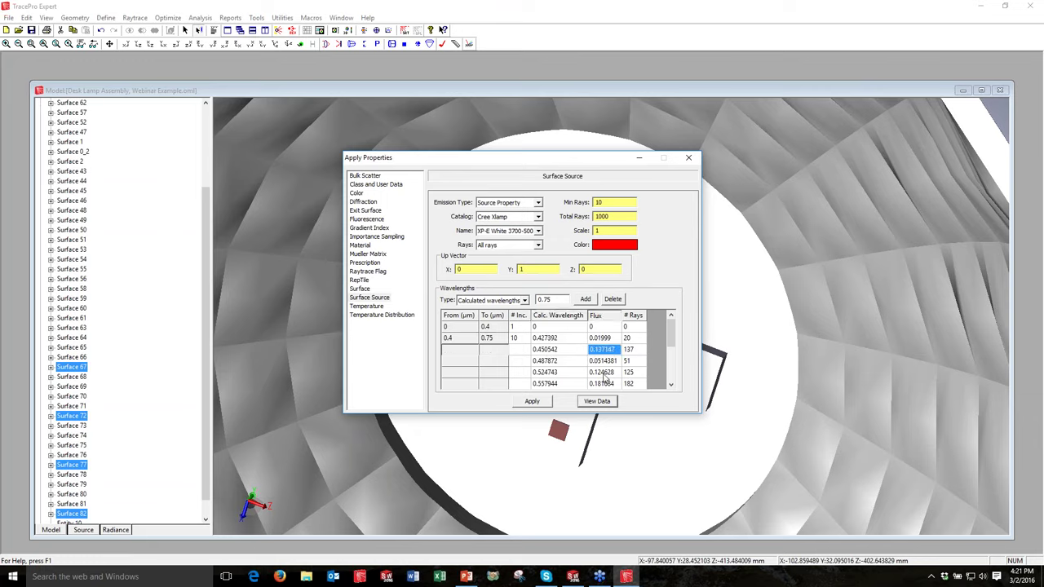
scroll(606, 376, down, 2)
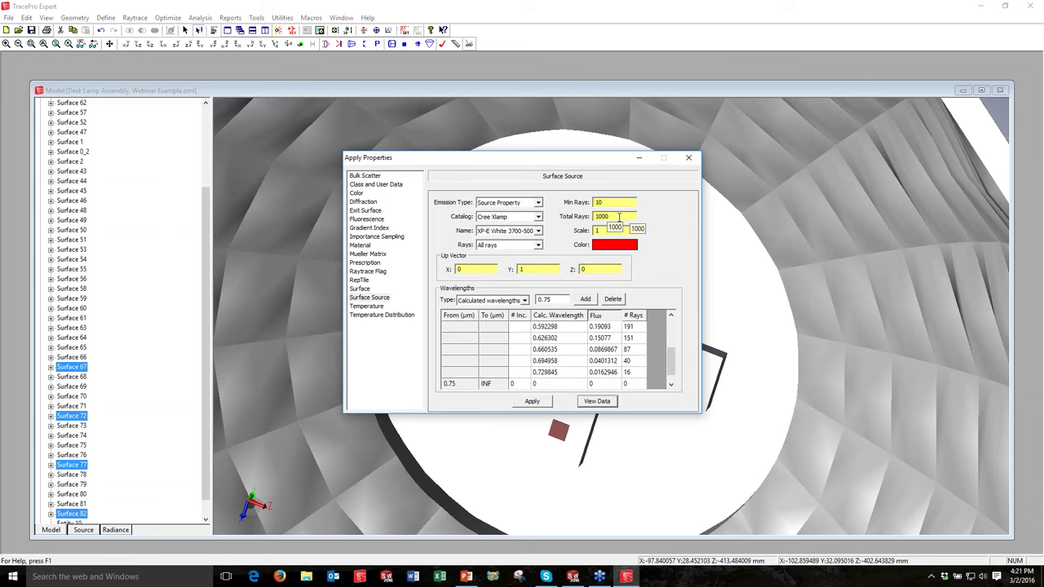
- Set the total rays to 25000, apply the surface source to the LED surfaces and close the properties dialog
drag(619, 216, 596, 230)
text(25000)
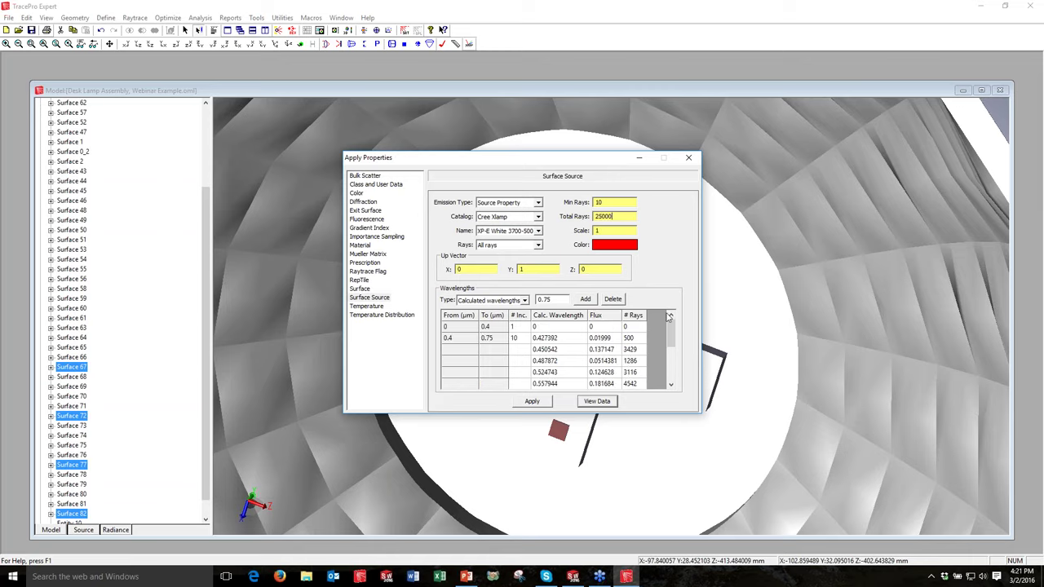
click(532, 402)
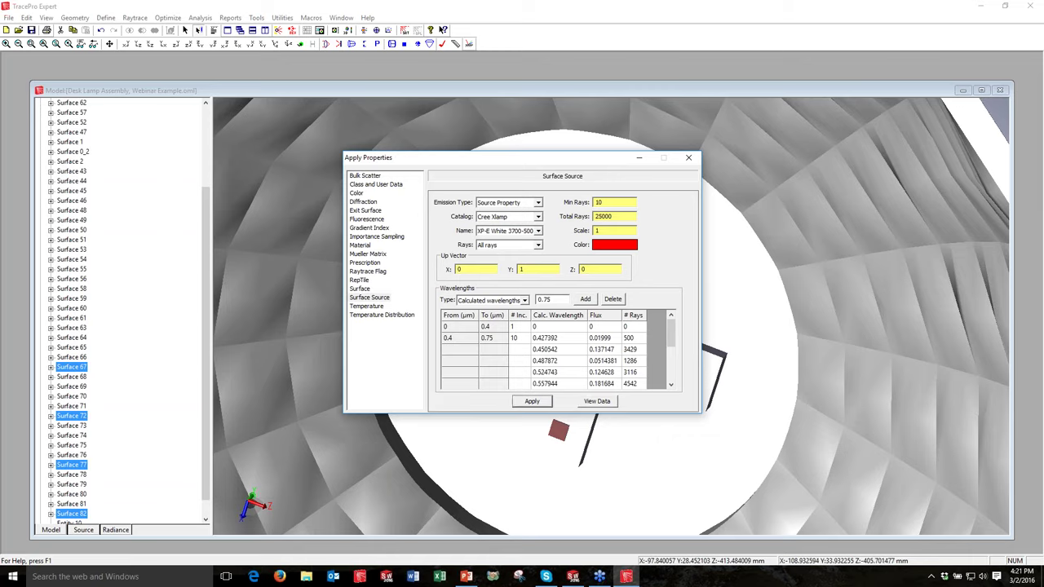
click(688, 158)
- Show the whole lamp from the side and collapse all branches of the model tree
click(43, 44)
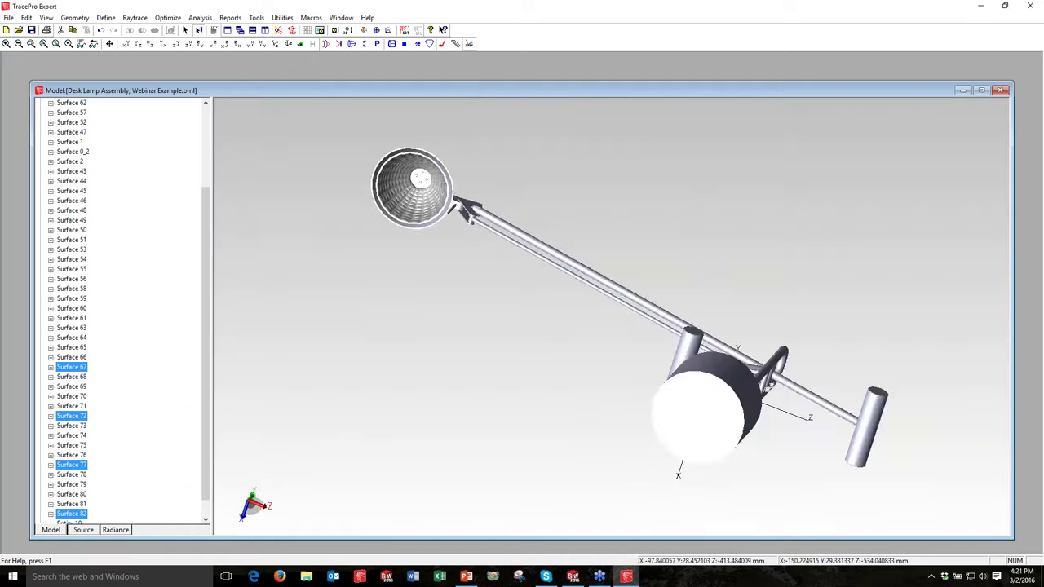
drag(420, 178, 422, 155)
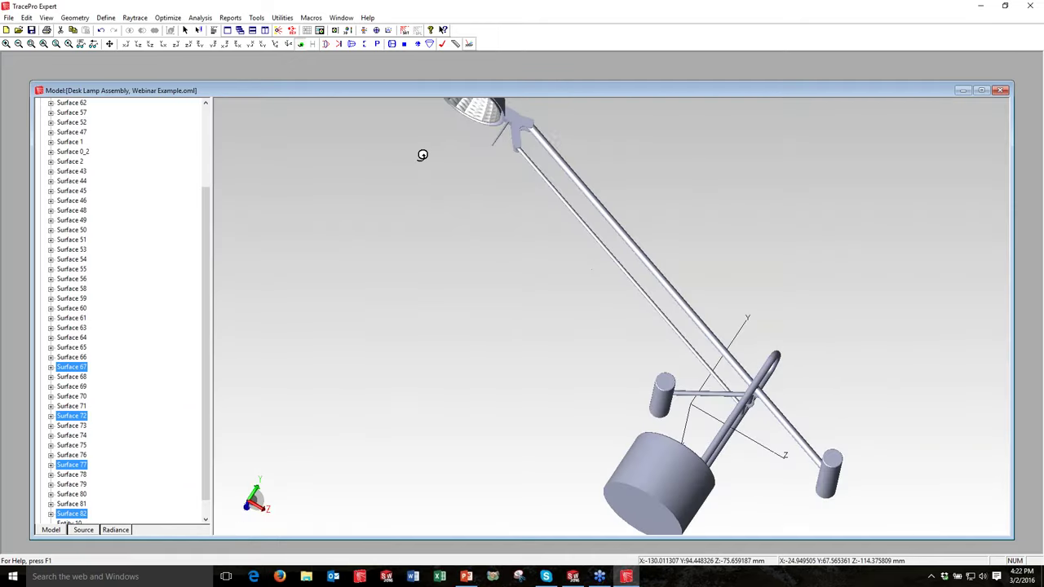
middle_drag(423, 155, 423, 154)
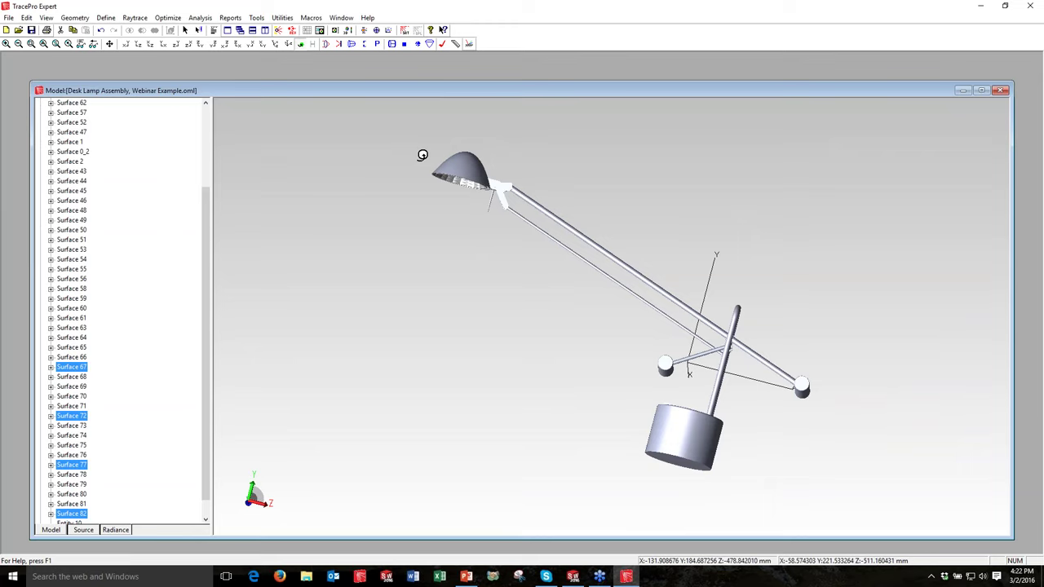
right_click(163, 263)
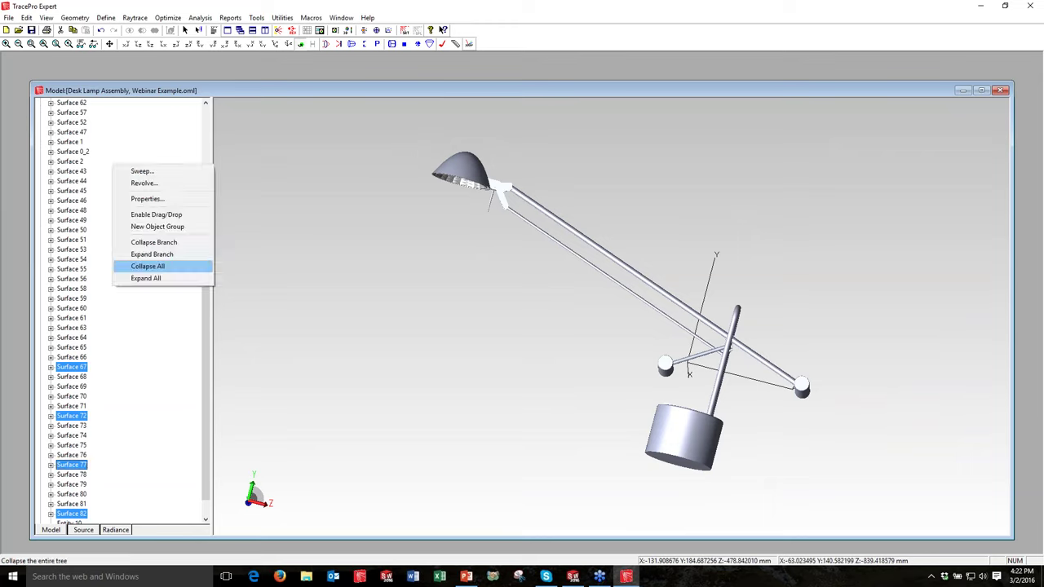
click(148, 266)
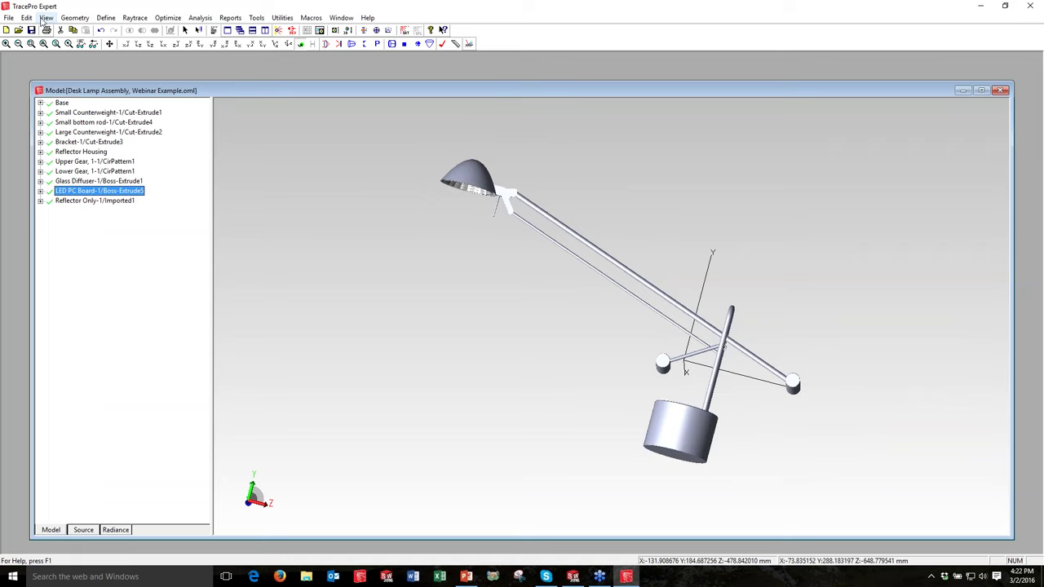
- Display all objects of the lamp model, including the hidden ones
click(44, 18)
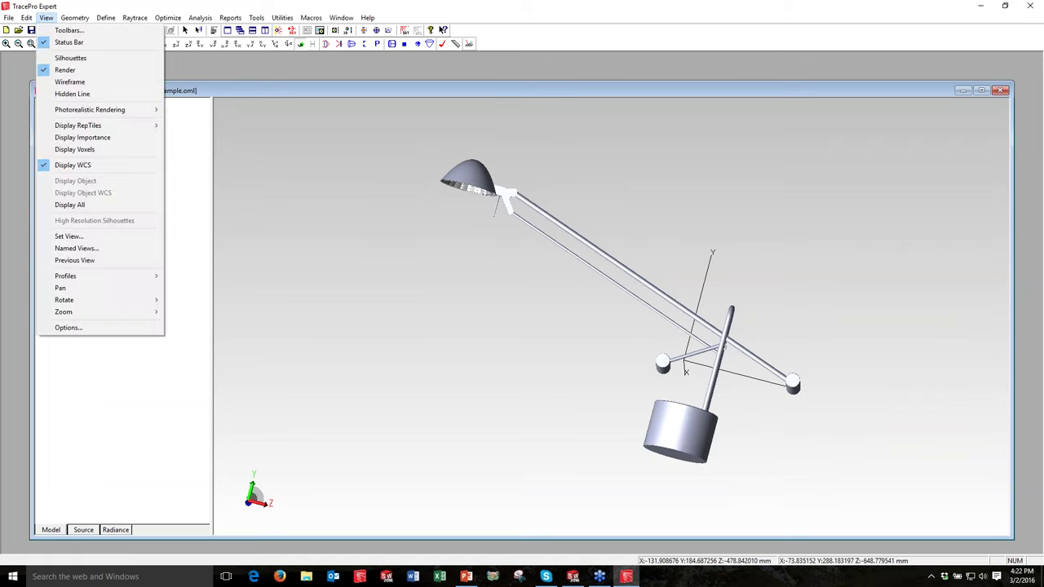
click(70, 204)
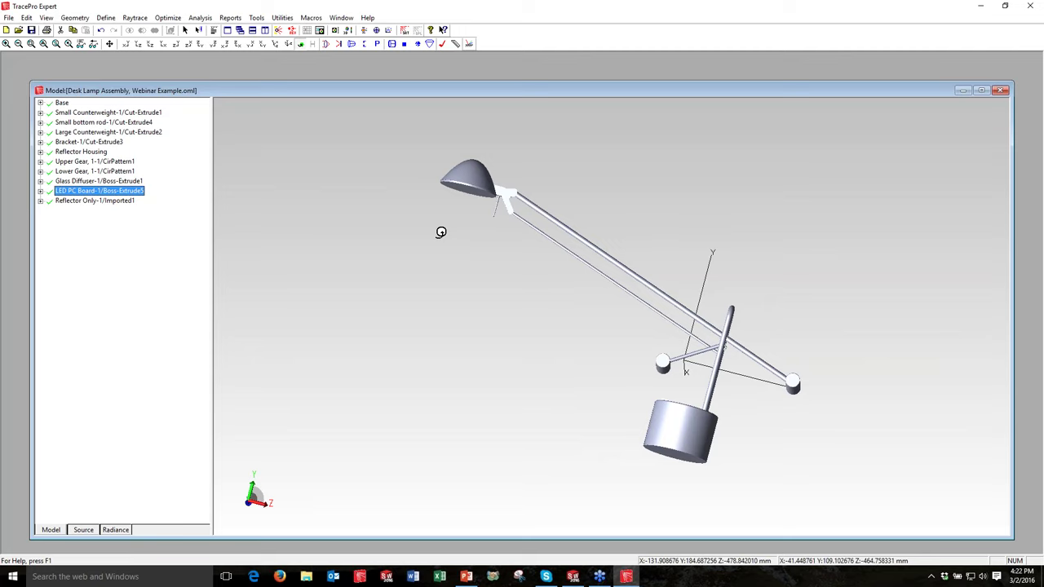
- Define a primitive block named Target with widths of 1000 mm in X, 1 mm in Y and 1000 mm in Z
click(75, 18)
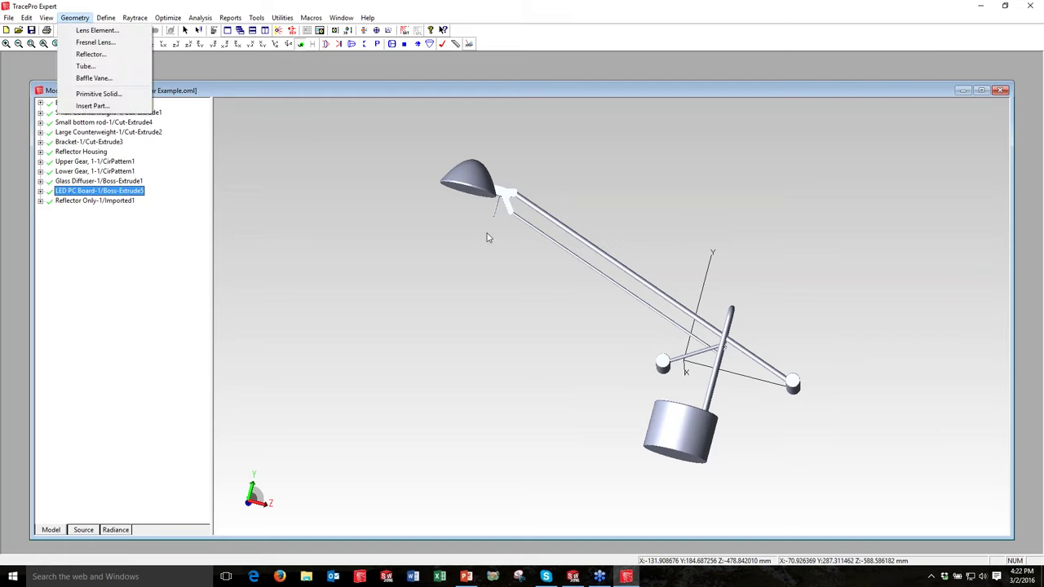
key(p)
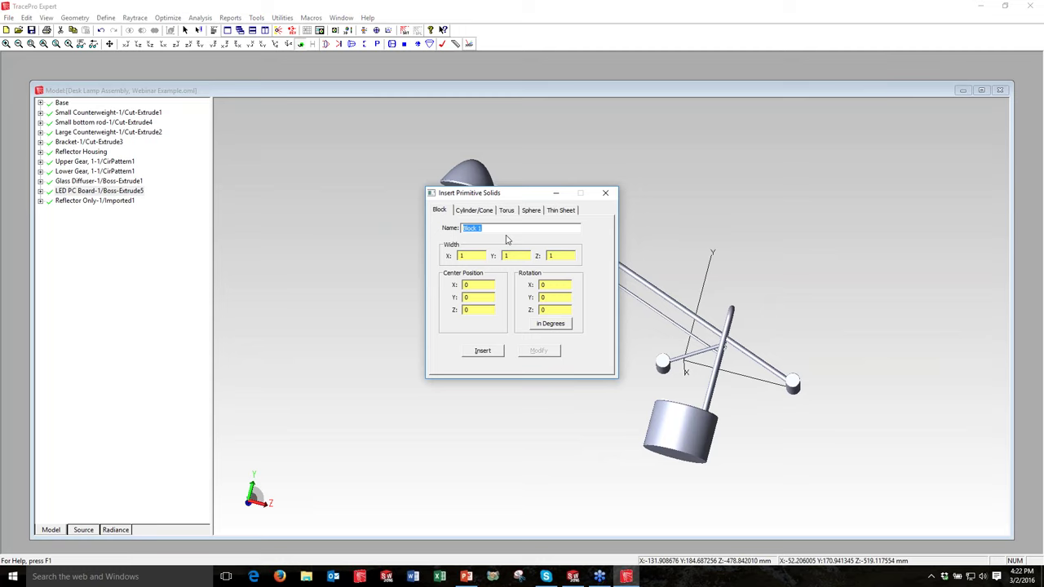
text(Target)
text(00)
text(0)
key(Tab)
key(Tab)
text(1000)
- Center the Target block at X 0, Y -170, Z -440 mm without rotation, insert it and close the dialog
text(-170)
key(Tab)
text(-440)
key(Return)
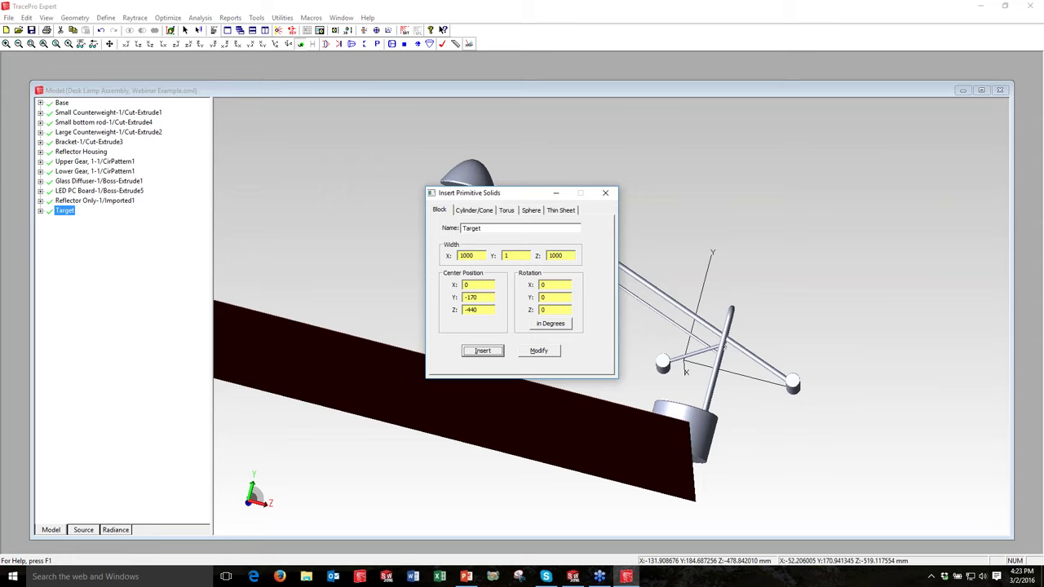
key(Escape)
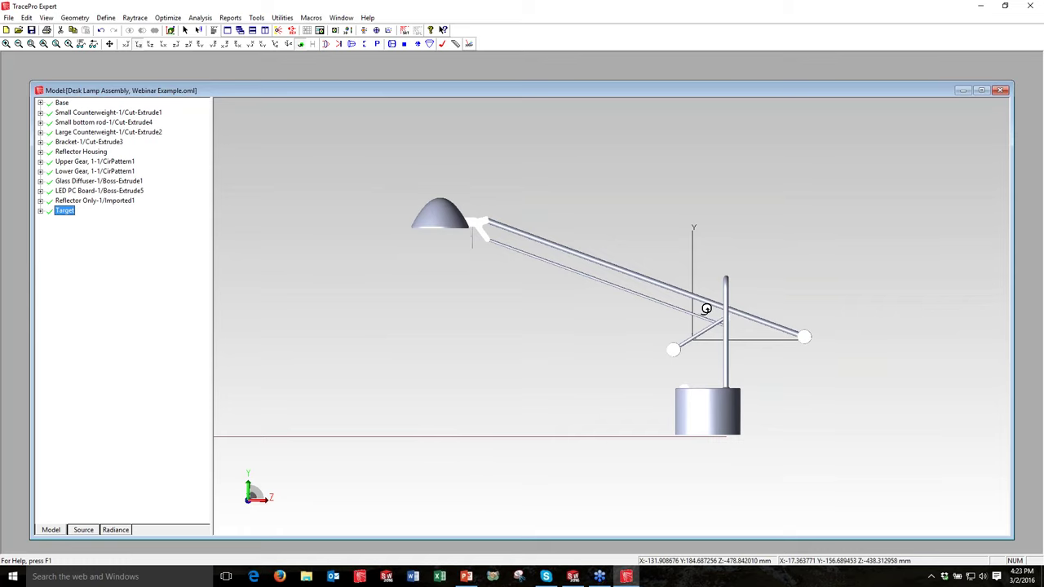
- Rename Surface 4 of the Target block as Receiver
drag(490, 274, 235, 130)
click(41, 212)
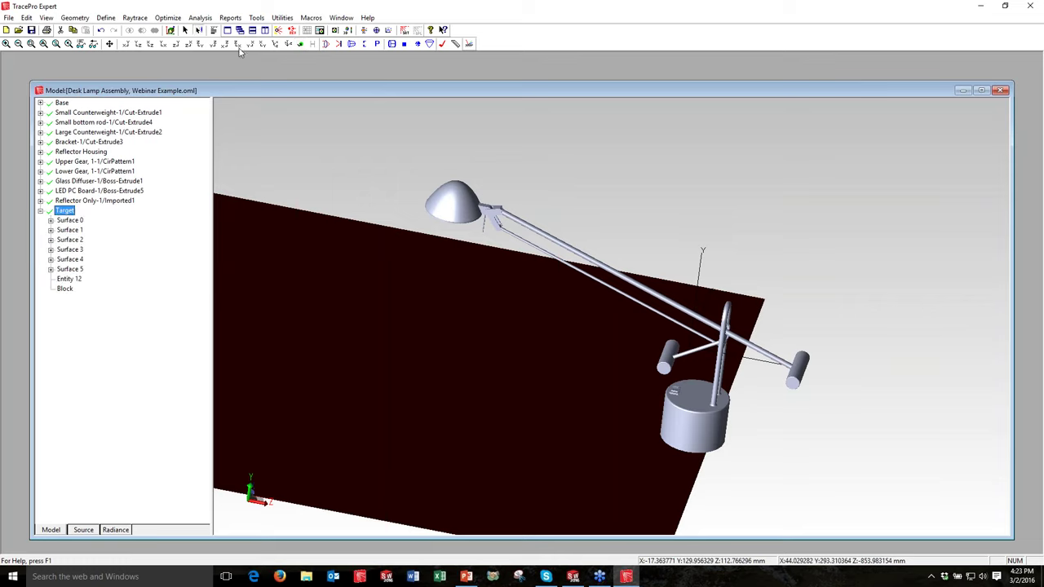
drag(240, 81, 240, 52)
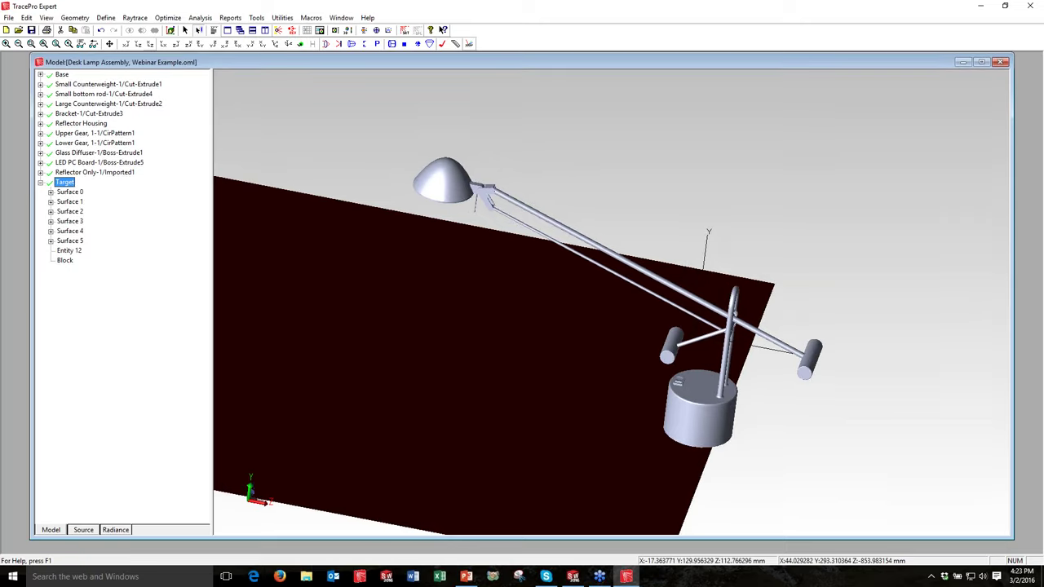
click(70, 231)
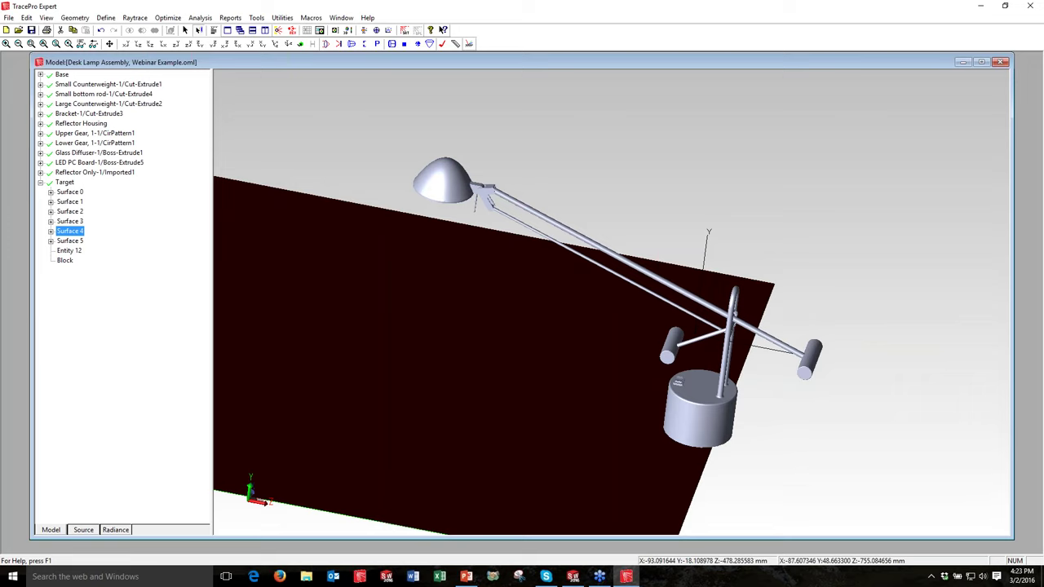
key(F2)
text(Receiver)
click(76, 234)
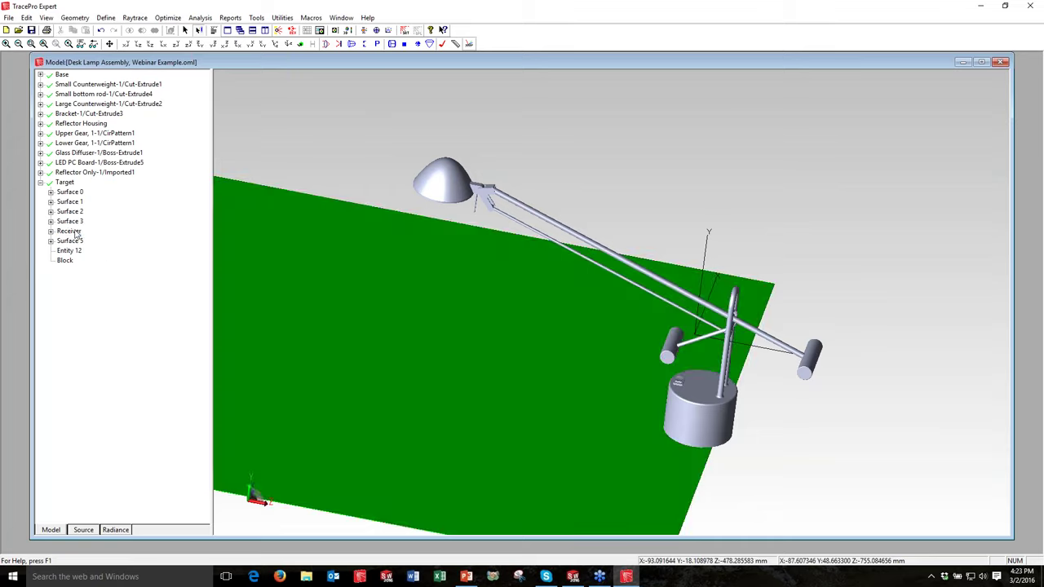
- Apply the Perfect Absorber surface property from the Default catalog to the Receiver surface and close the properties dialog
click(74, 231)
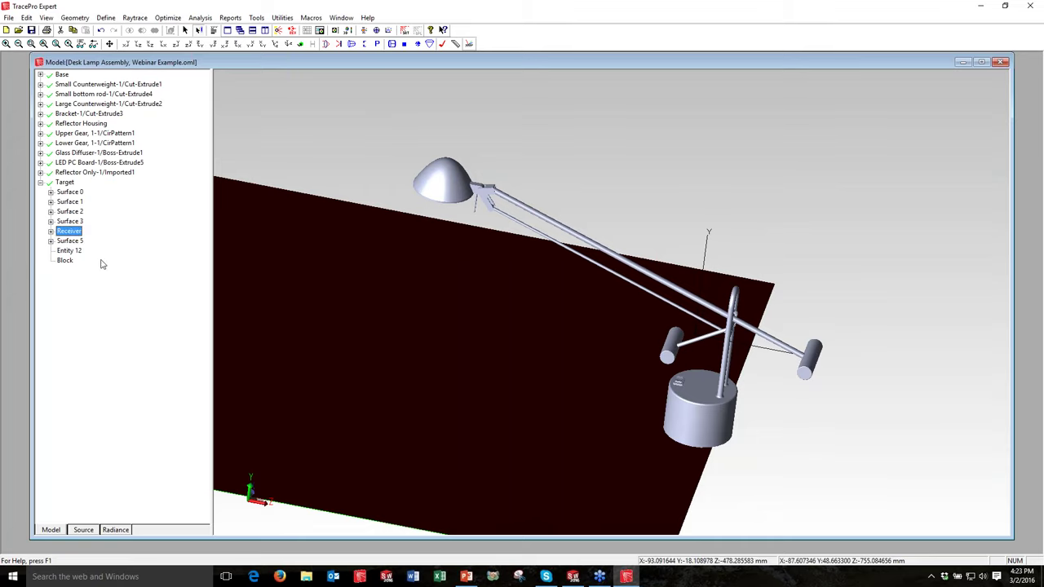
right_click(75, 231)
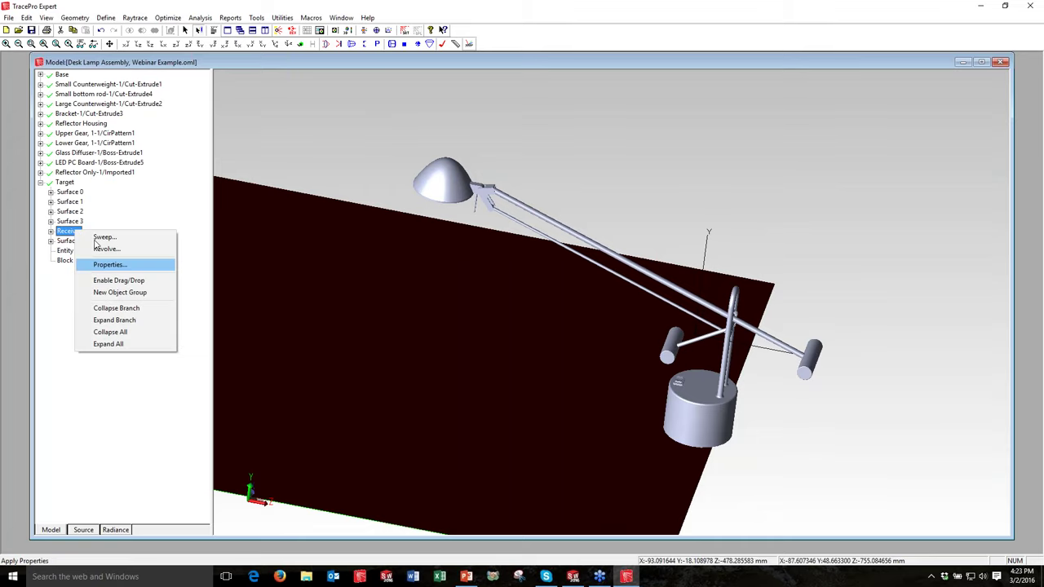
click(108, 264)
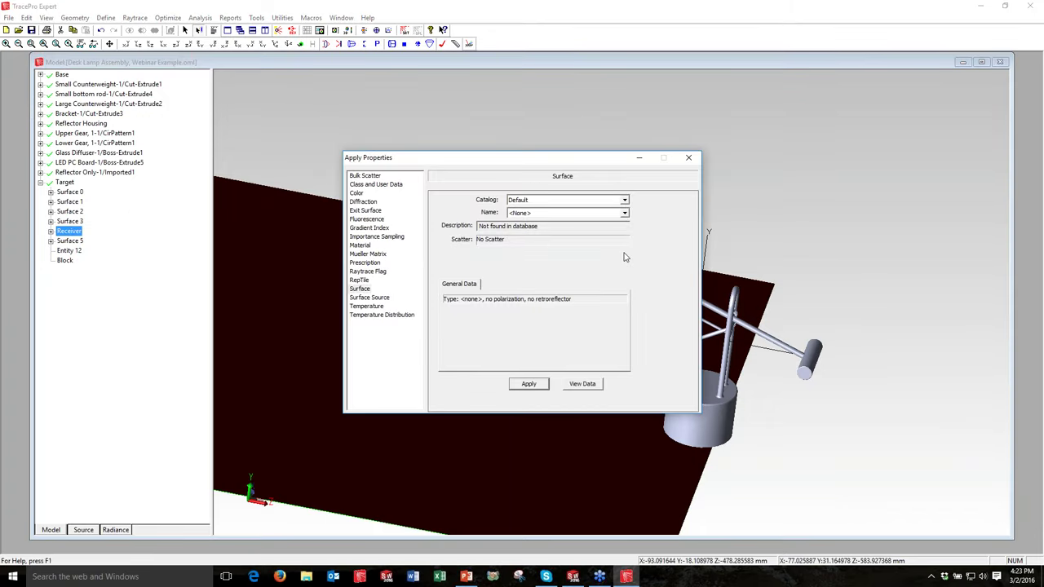
click(624, 213)
drag(625, 257, 625, 273)
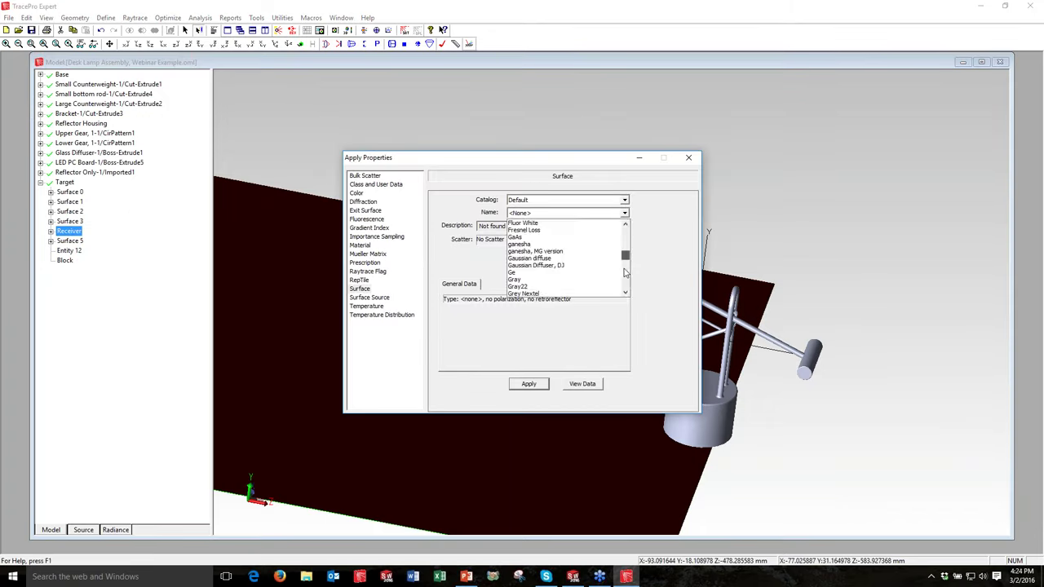
scroll(624, 273, down, 5)
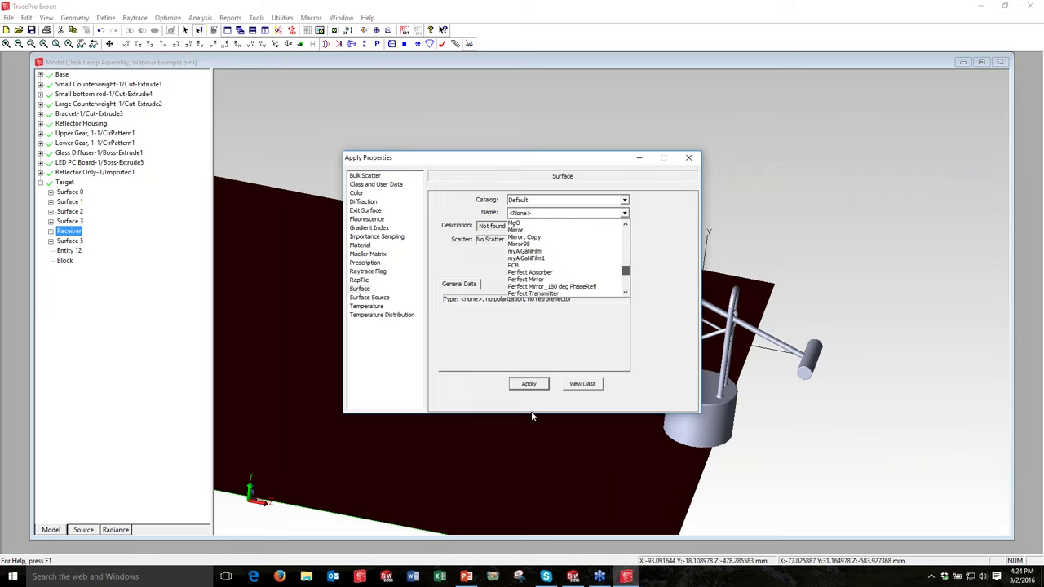
click(530, 273)
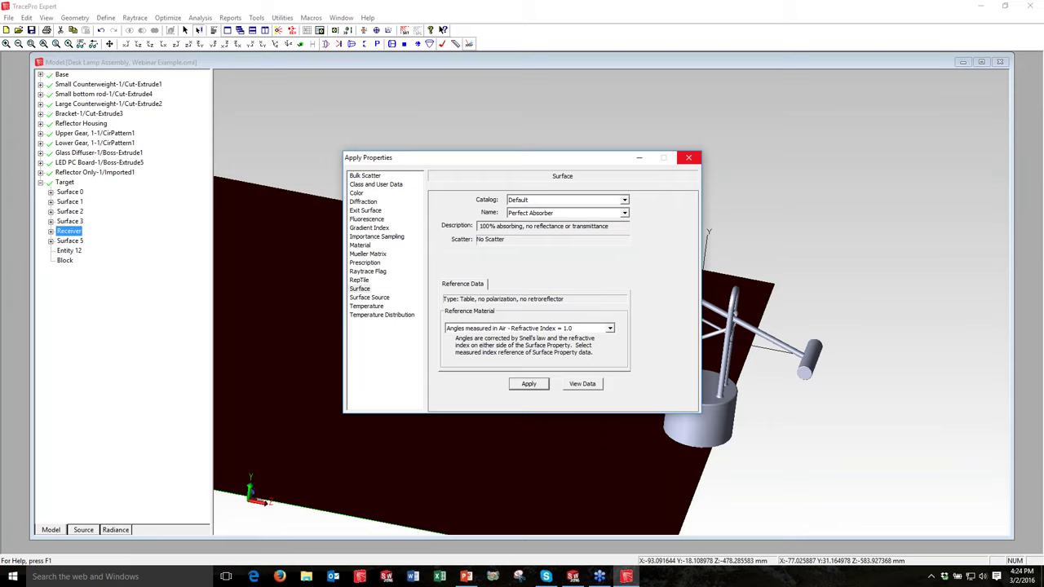
click(688, 157)
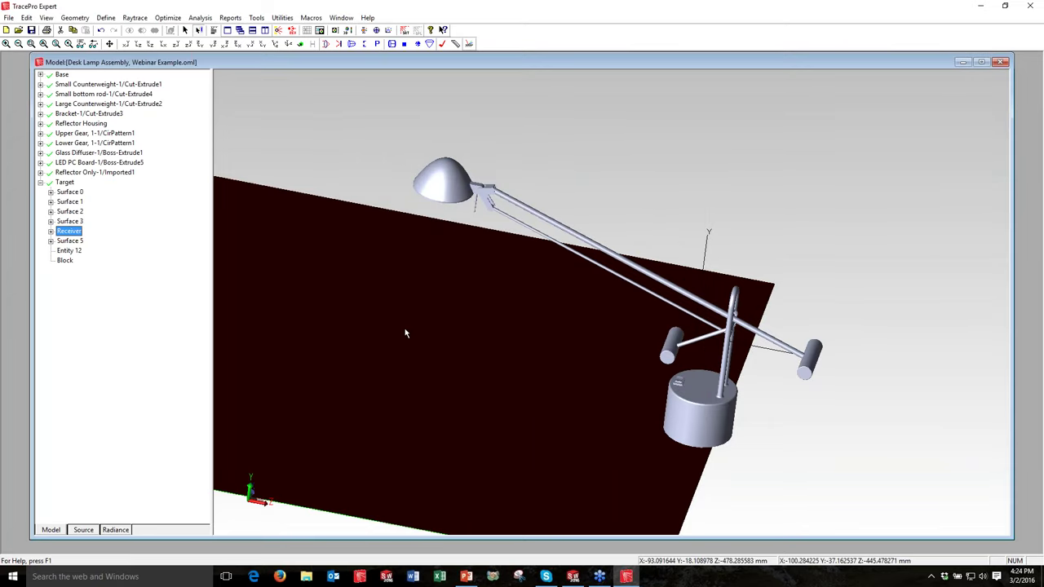
- Set the raytrace analysis units to Photometric, apply the change and close the raytrace options
scroll(405, 332, down, 3)
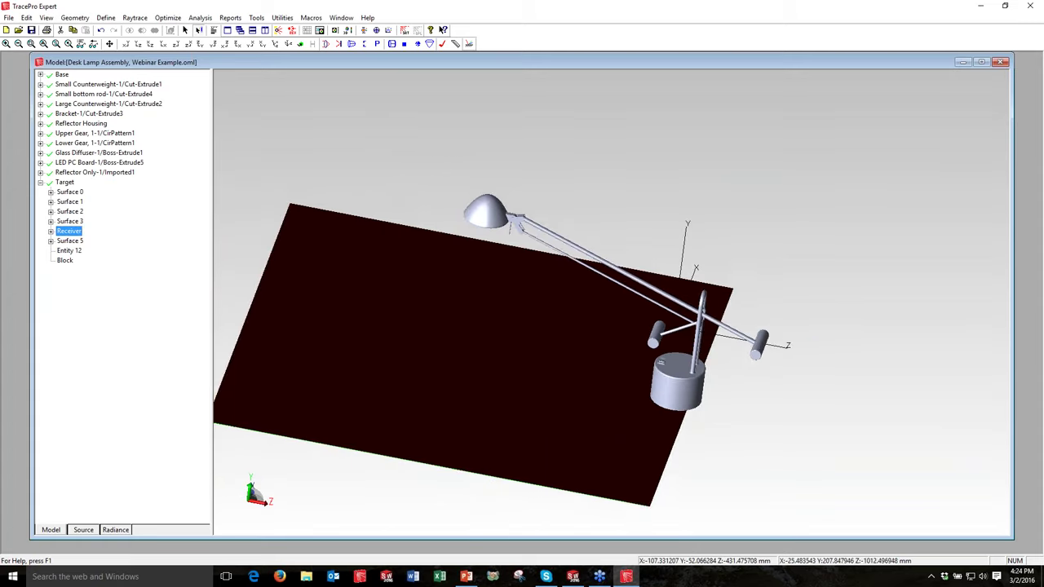
scroll(622, 432, down, 1)
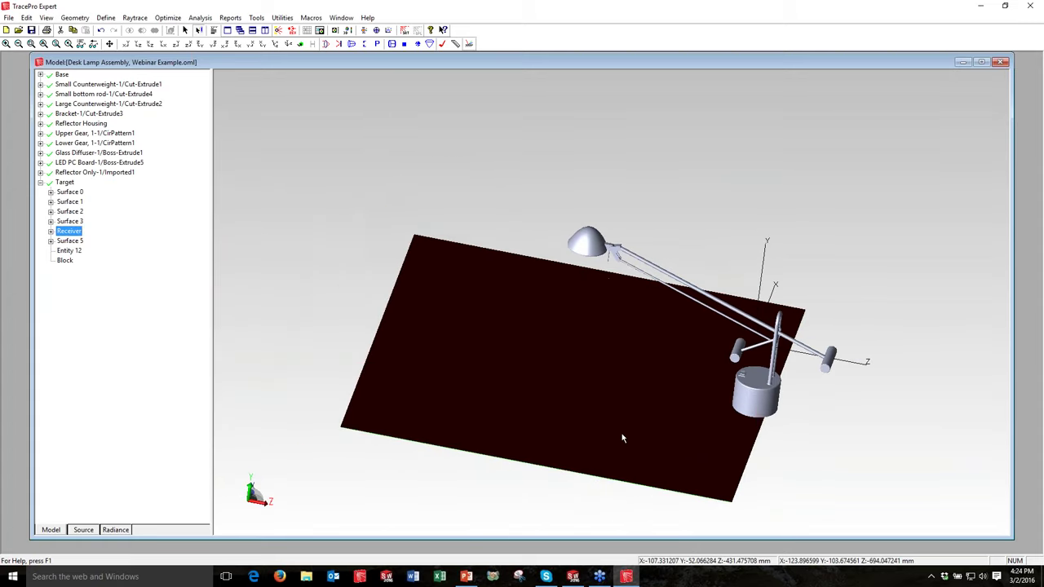
scroll(622, 438, up, 2)
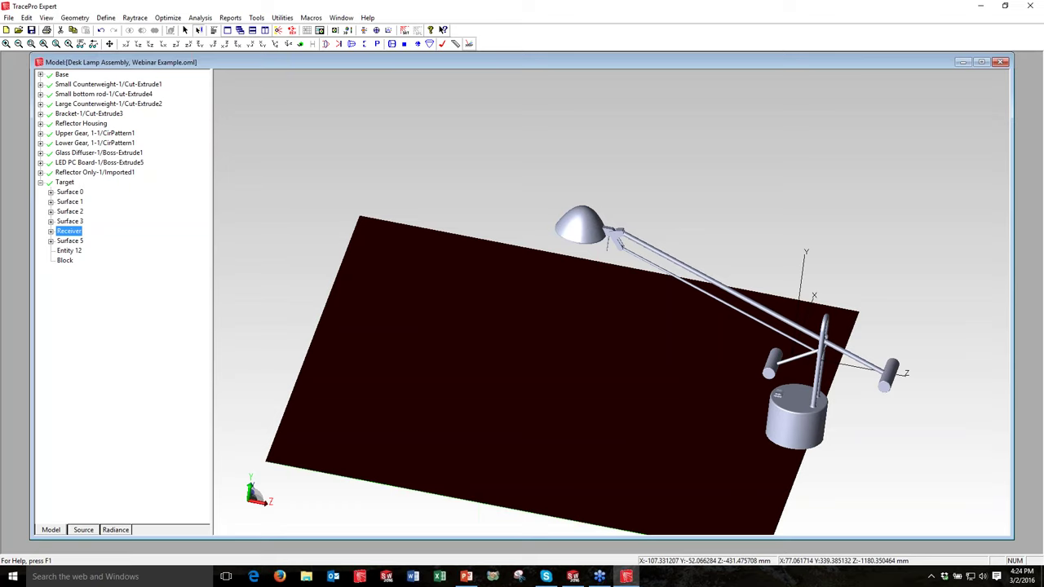
click(134, 18)
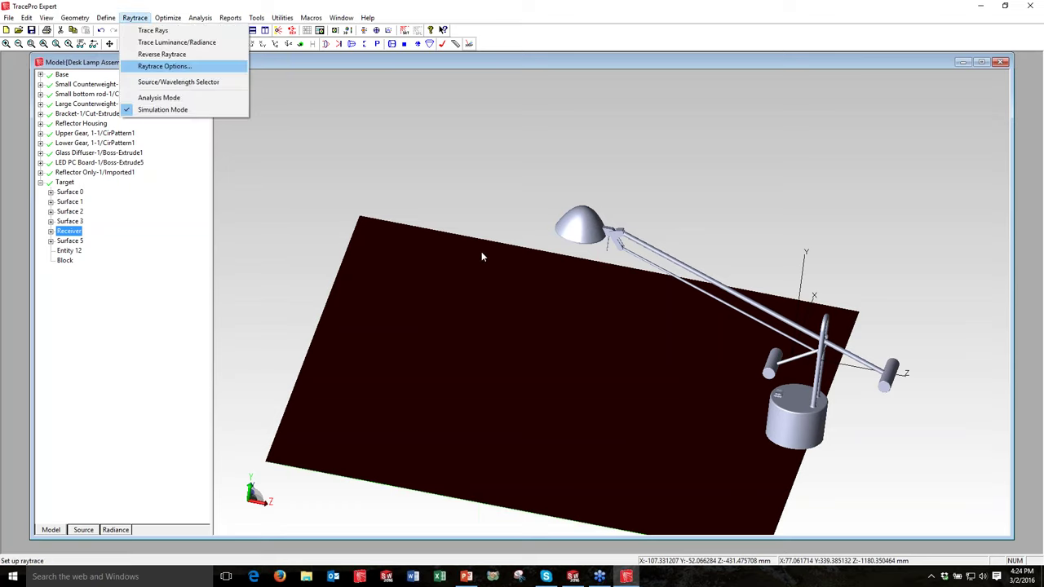
key(Return)
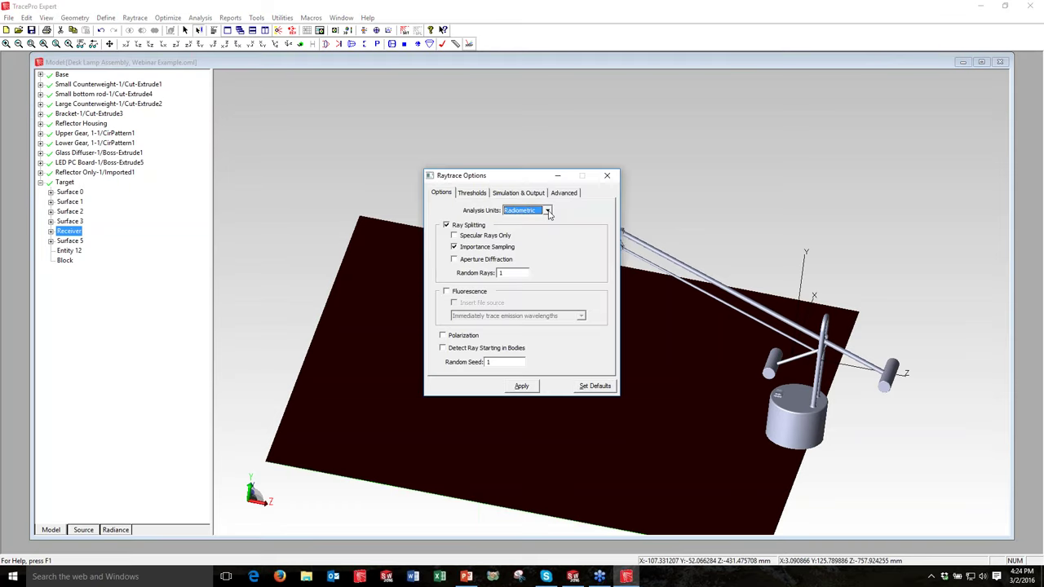
click(548, 211)
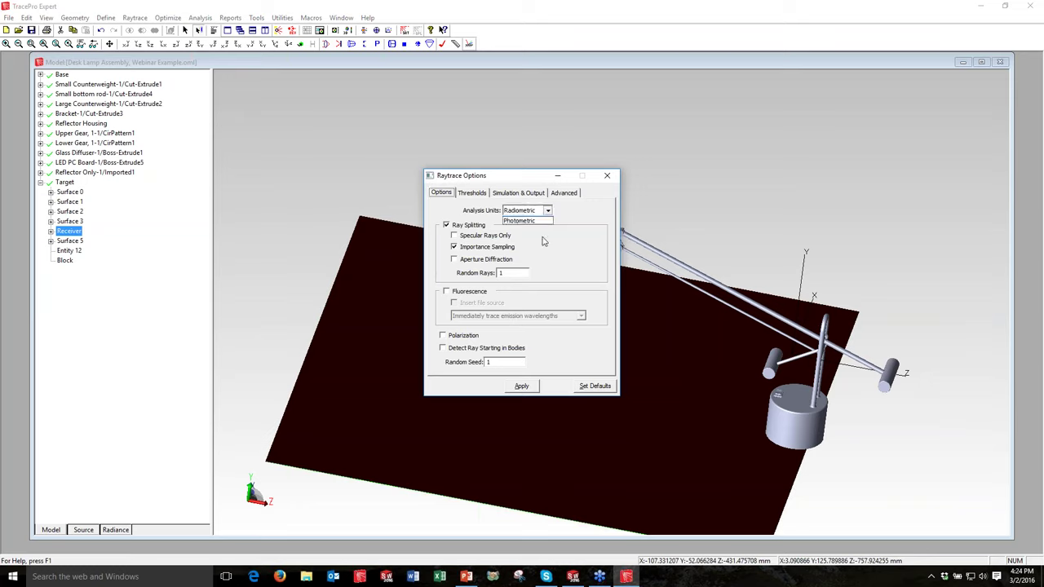
click(519, 220)
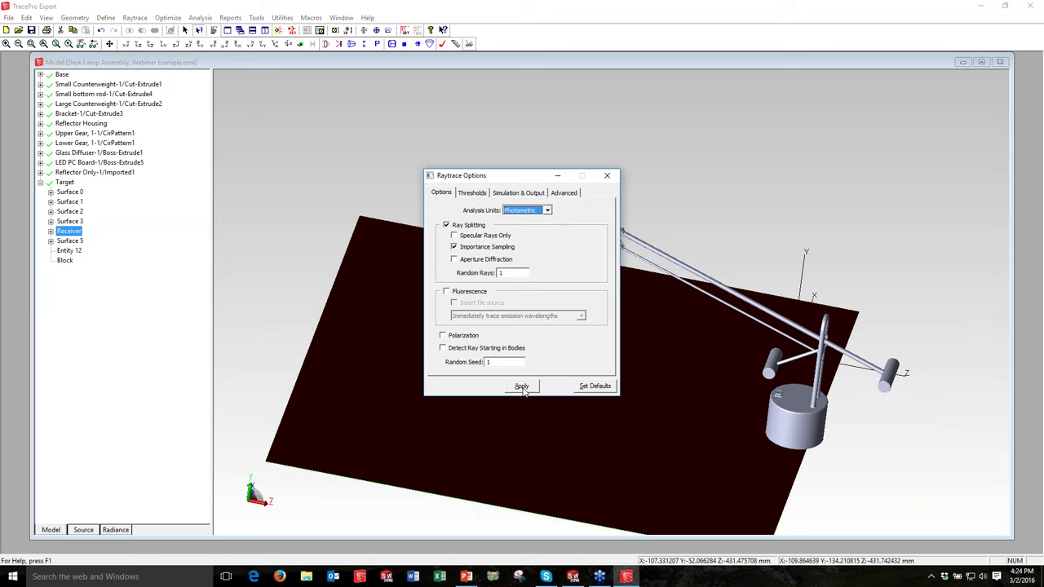
click(522, 386)
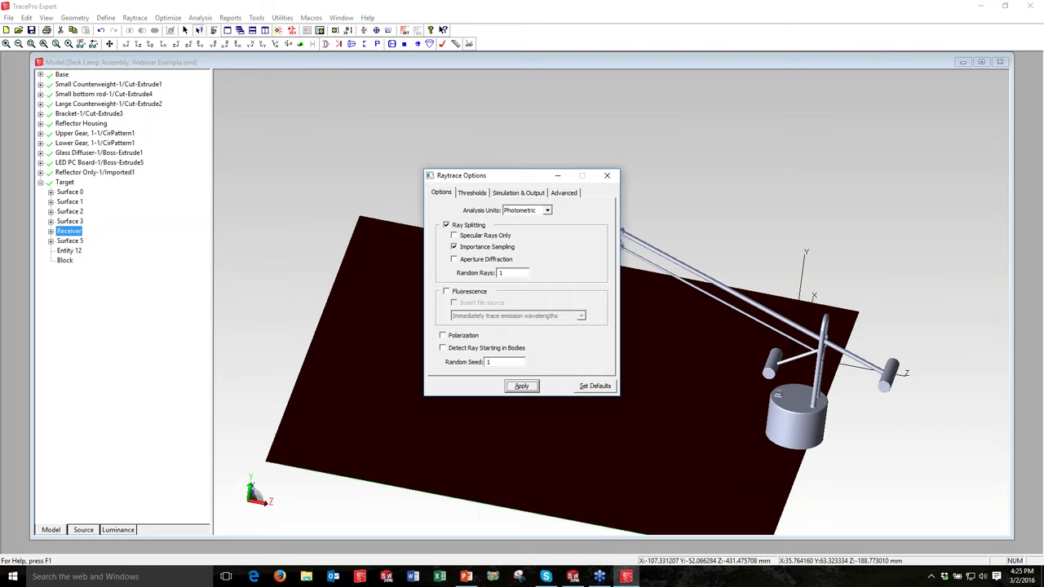
click(606, 175)
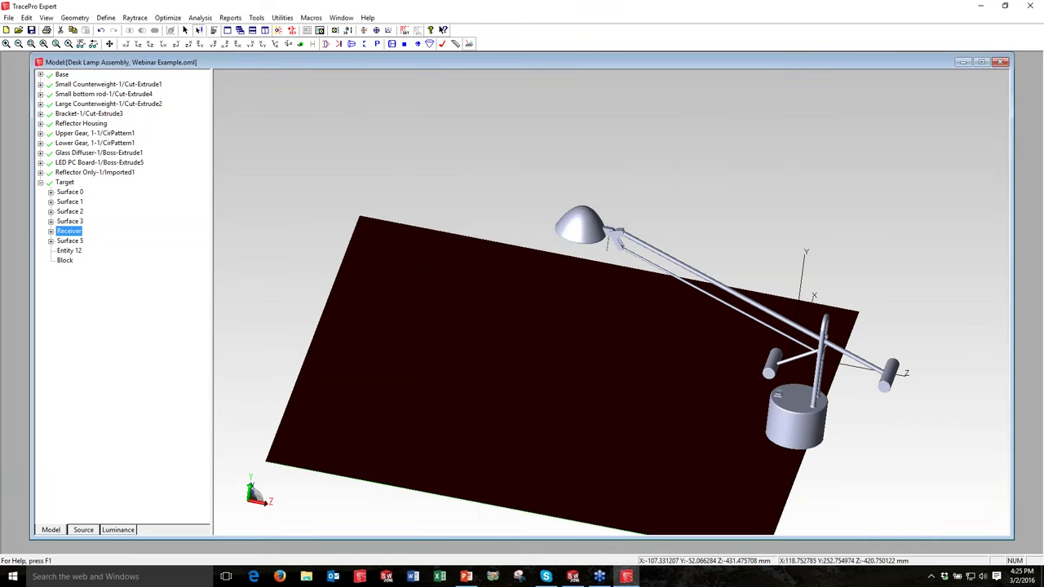
- Trace the rays through the desk lamp model in Analysis Mode
click(279, 31)
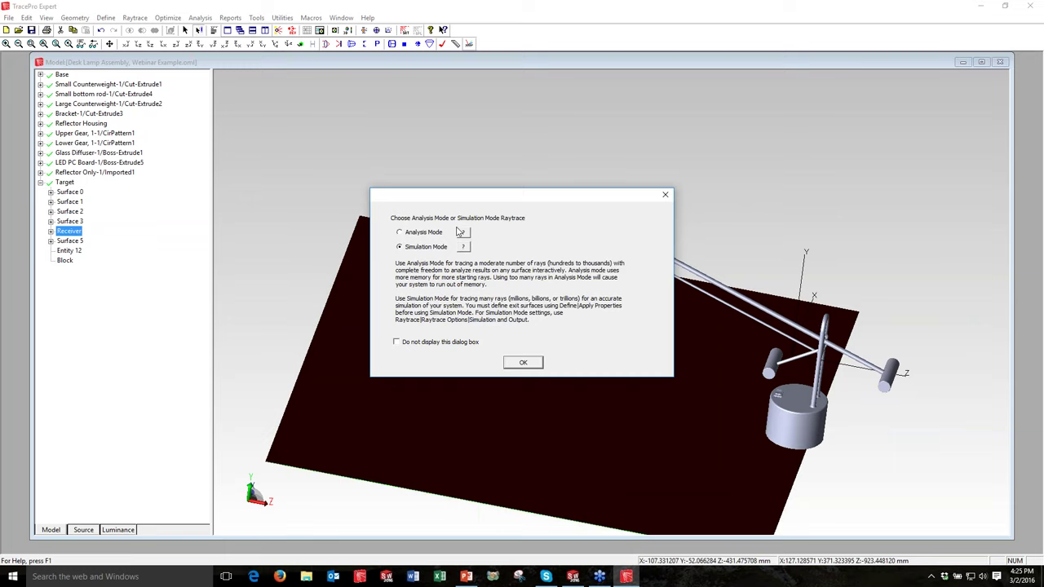
click(403, 235)
click(523, 363)
key(Return)
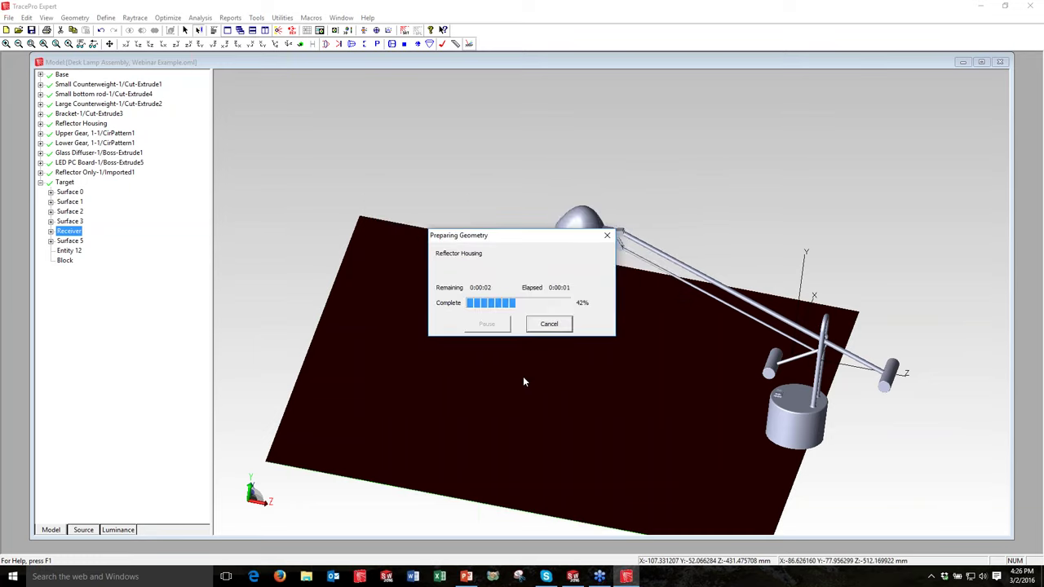
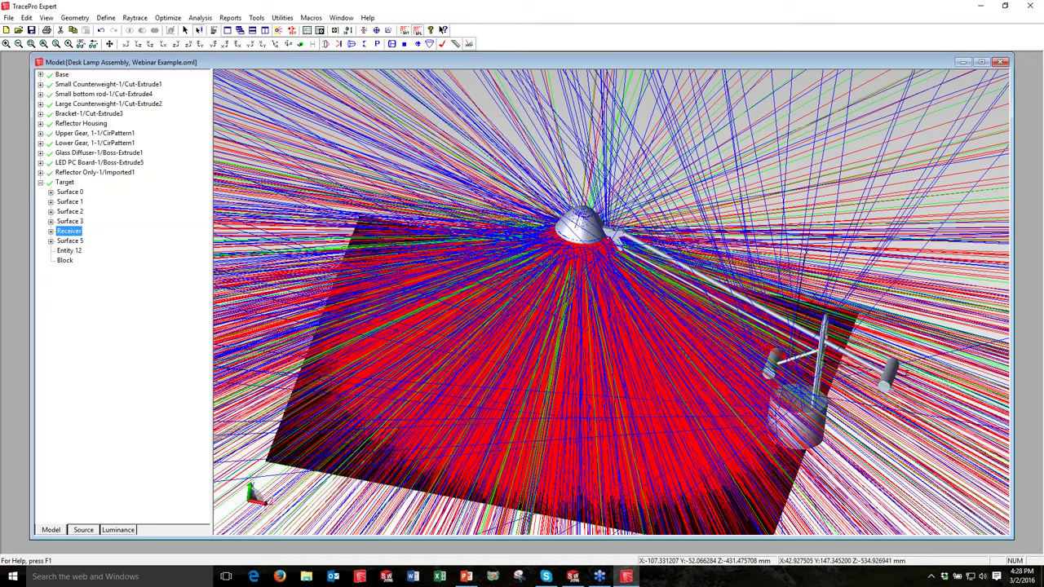
- Sort the displayed rays by Selected Surface so only rays reaching the Receiver surface are drawn
drag(522, 538, 522, 552)
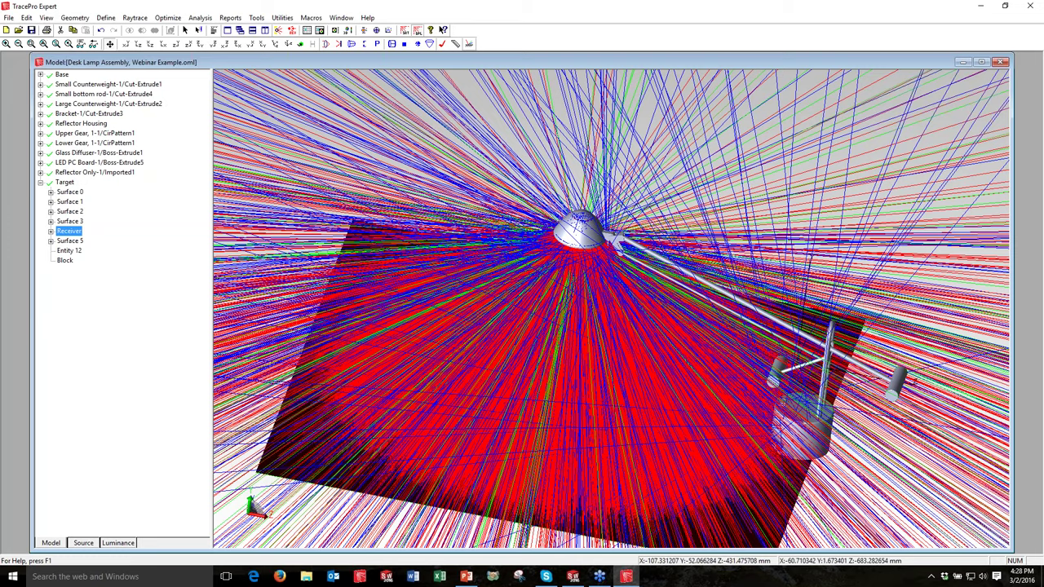
drag(560, 319, 561, 265)
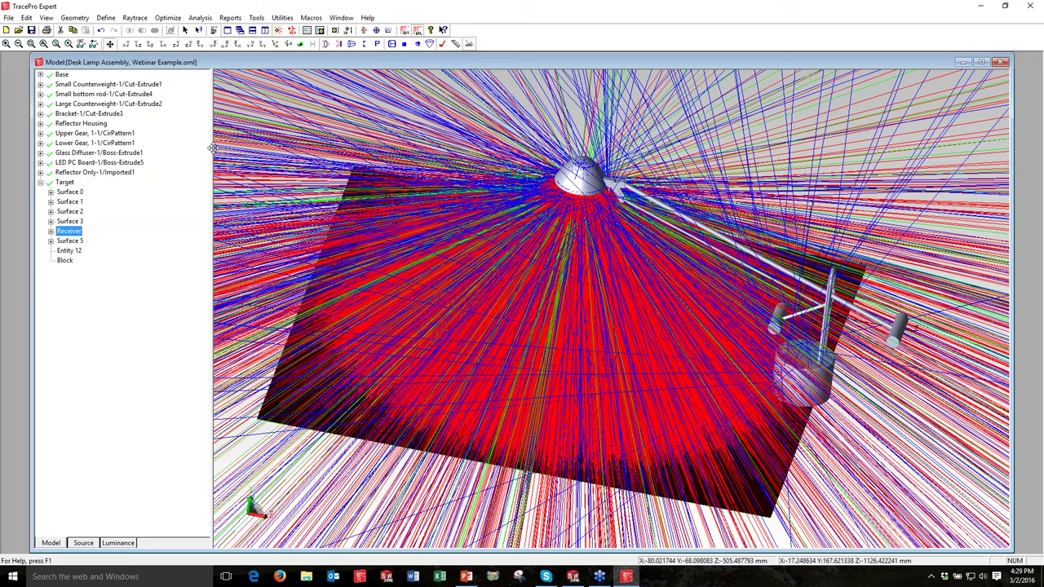
drag(213, 148, 201, 149)
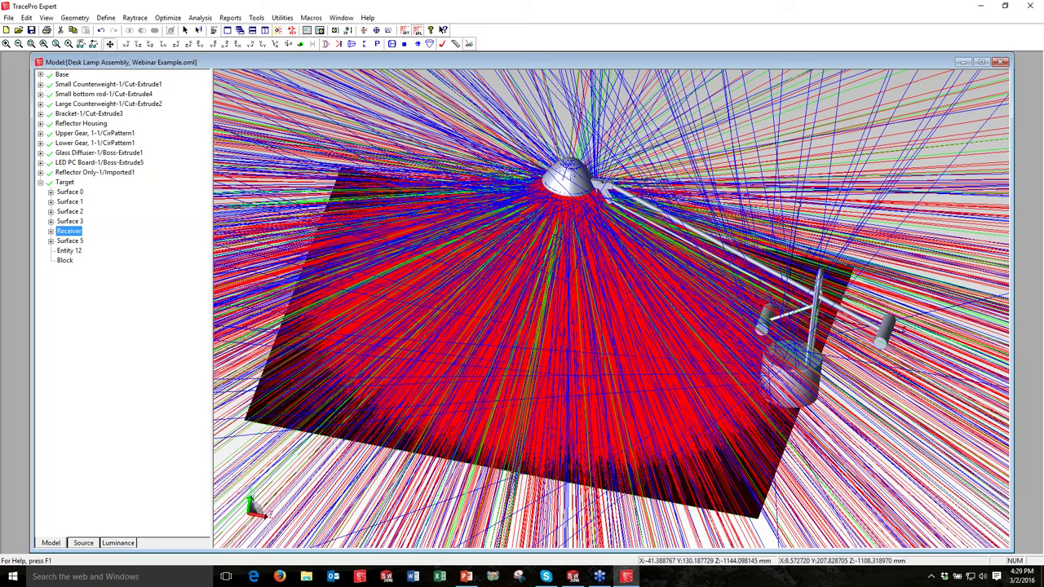
click(200, 18)
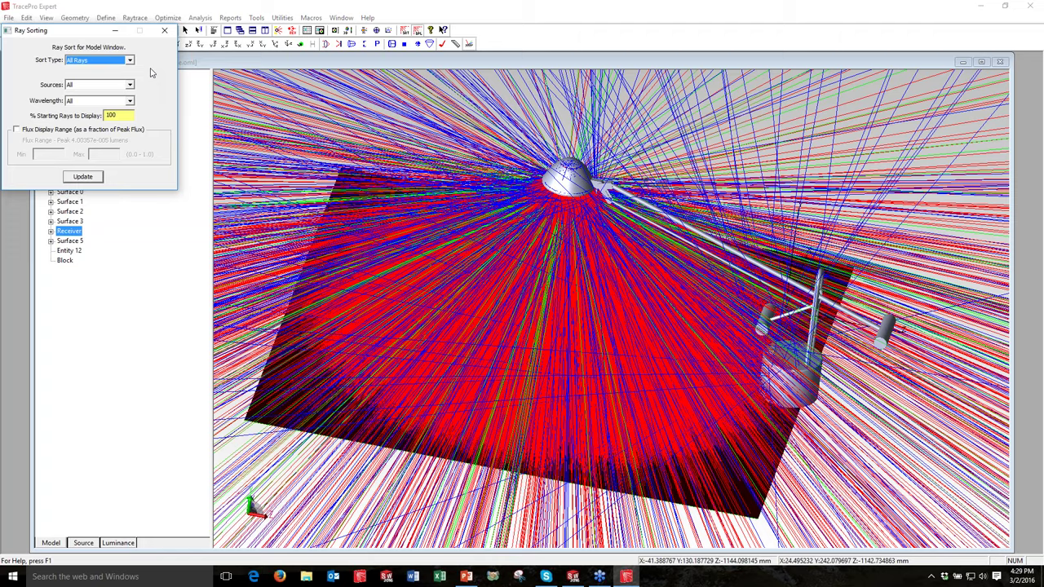
drag(82, 31, 121, 29)
click(169, 58)
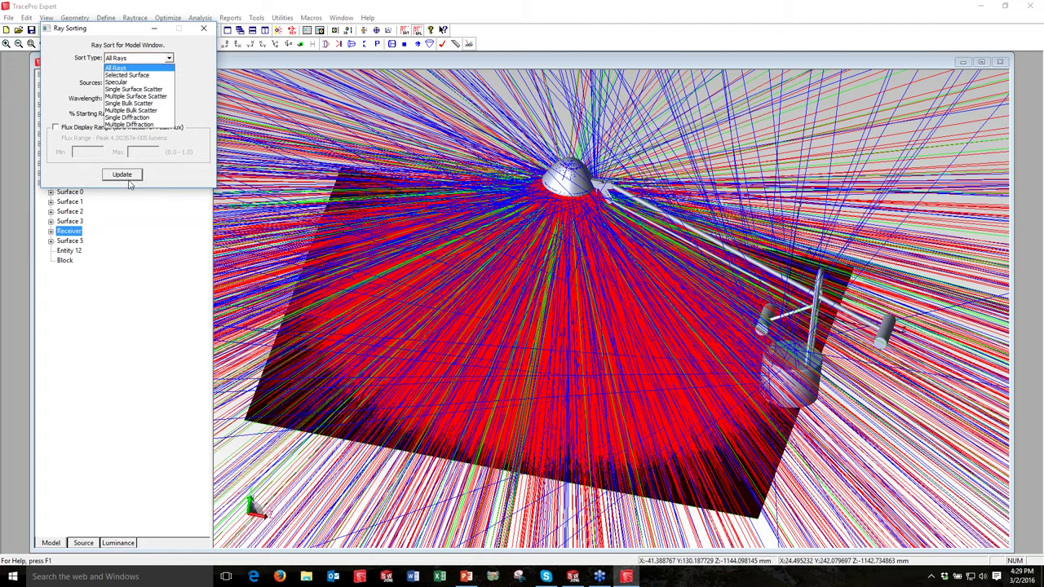
key(Down)
key(Return)
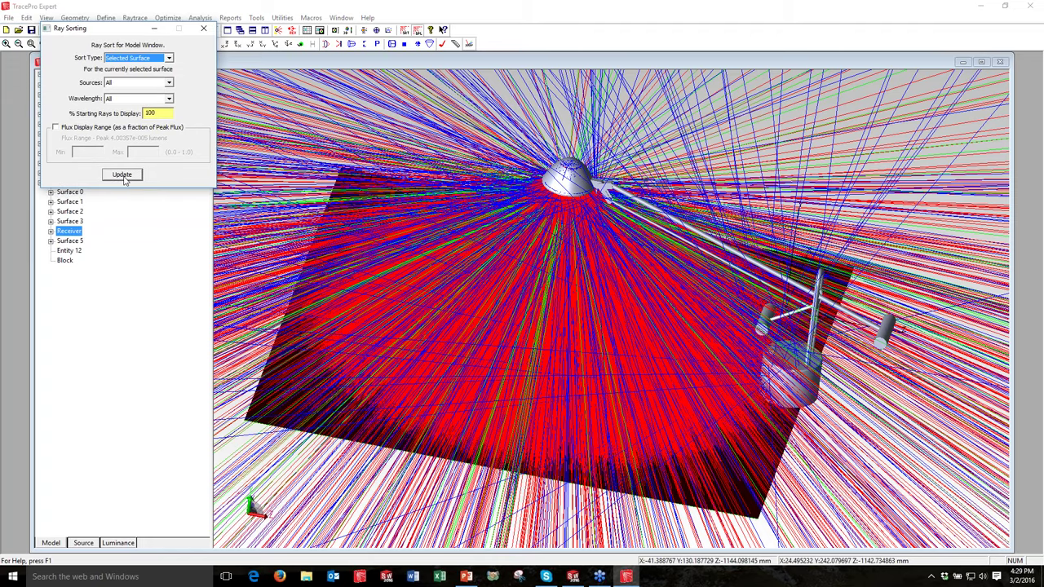
click(124, 177)
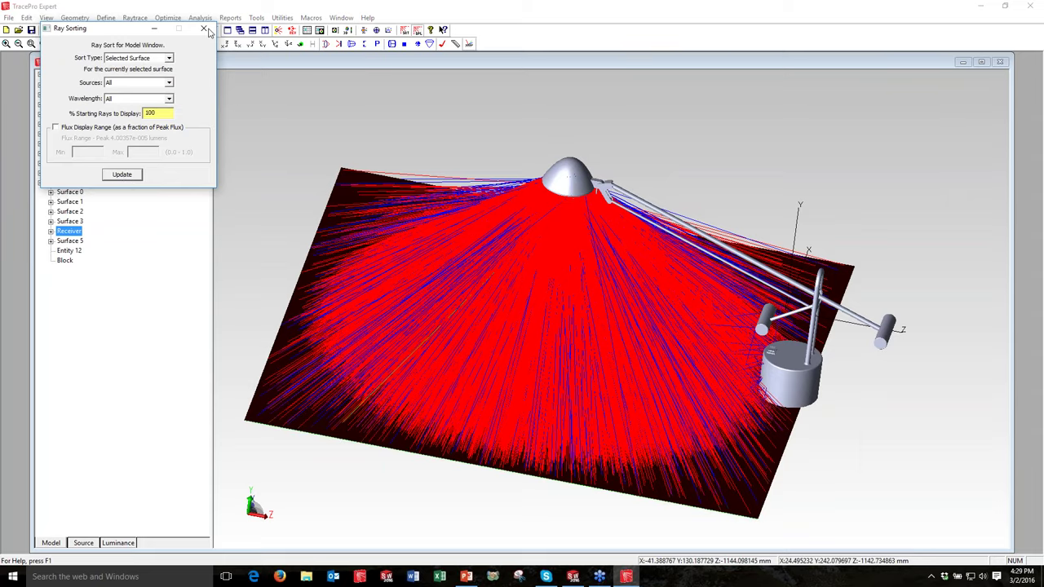
- Close the ray sorting dialog, generate the irradiance/illuminance map for the Receiver surface and enlarge the map window
click(299, 47)
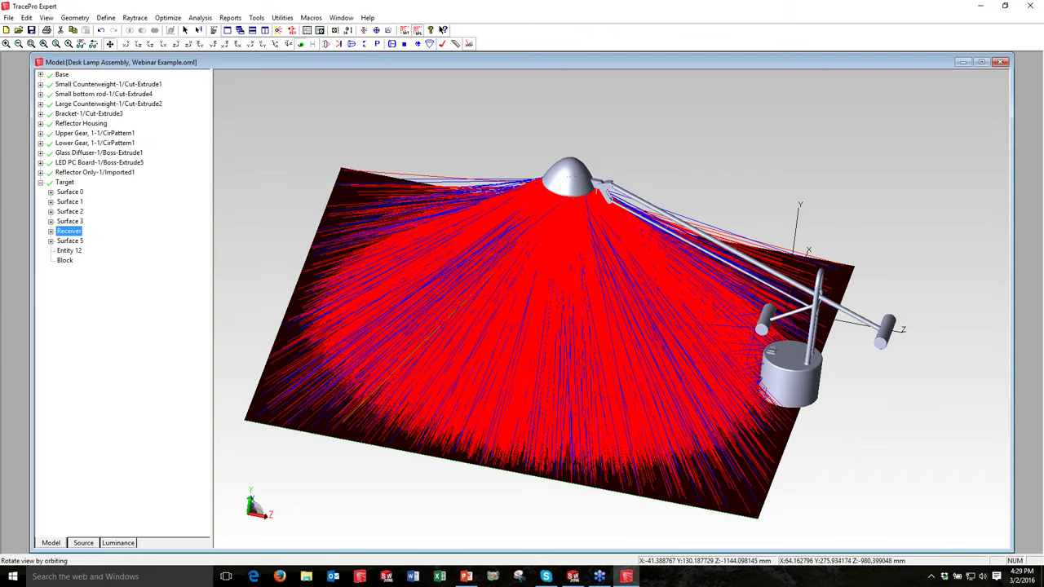
mouse_move(696, 367)
mouse_down()
mouse_move(735, 292)
mouse_move(792, 364)
mouse_up()
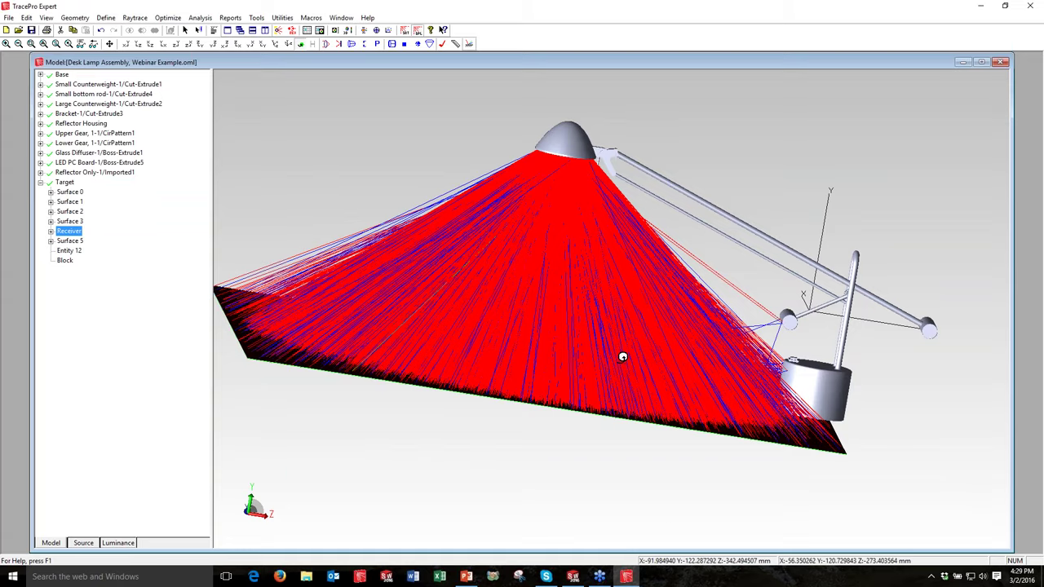
drag(622, 357, 307, 111)
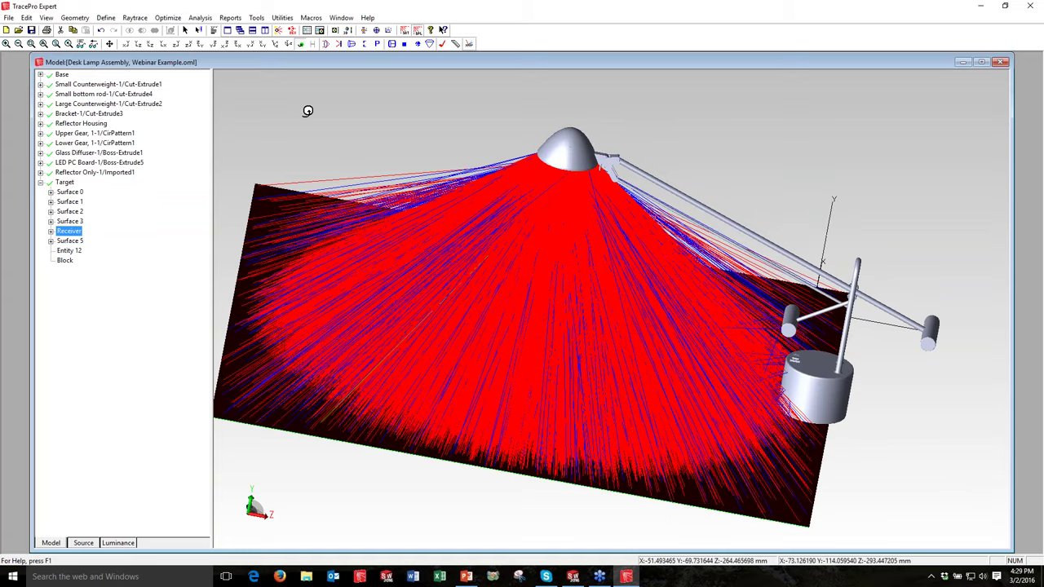
click(198, 17)
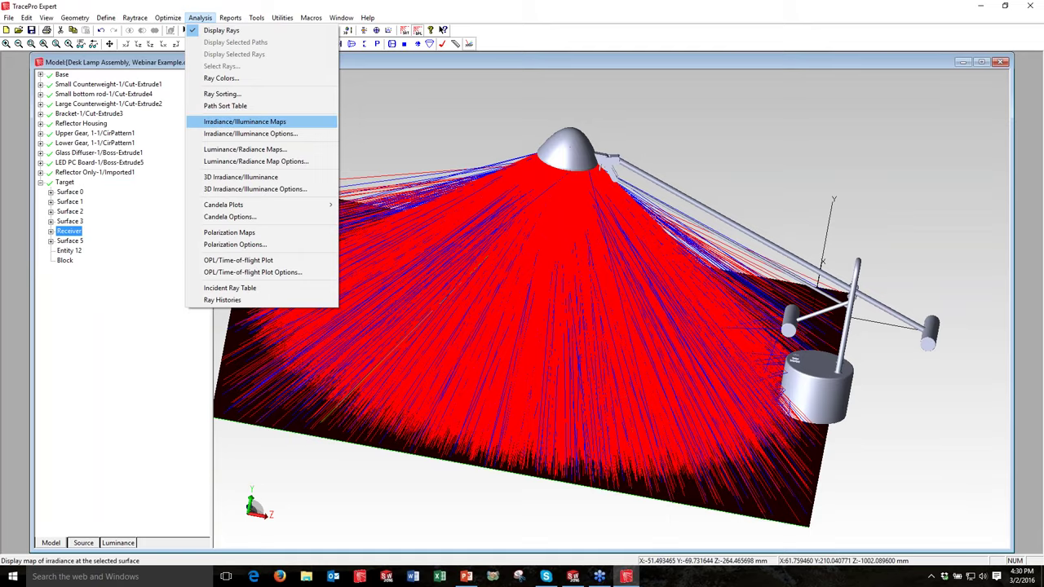
click(245, 121)
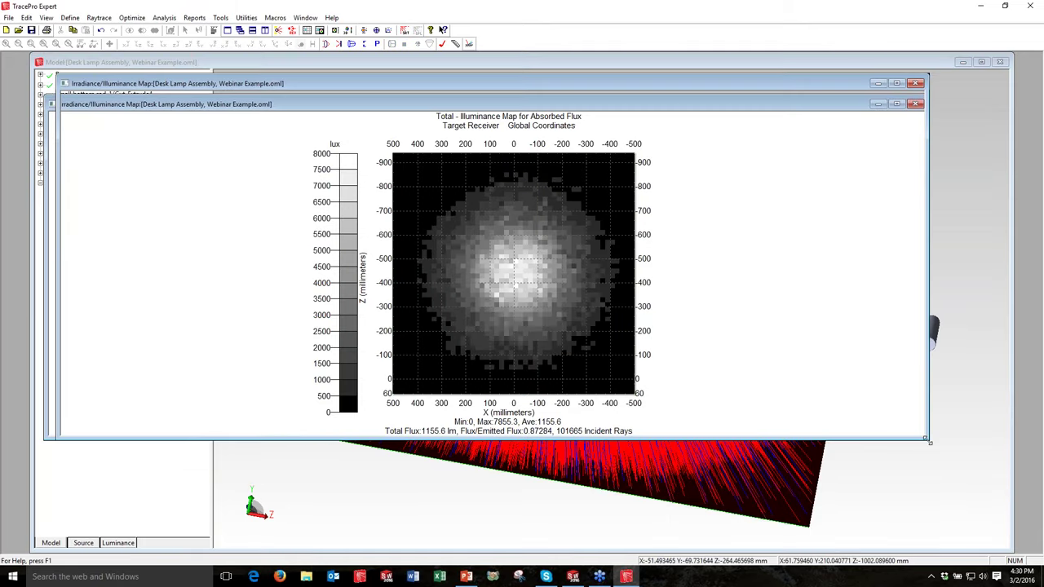
drag(57, 74, 69, 55)
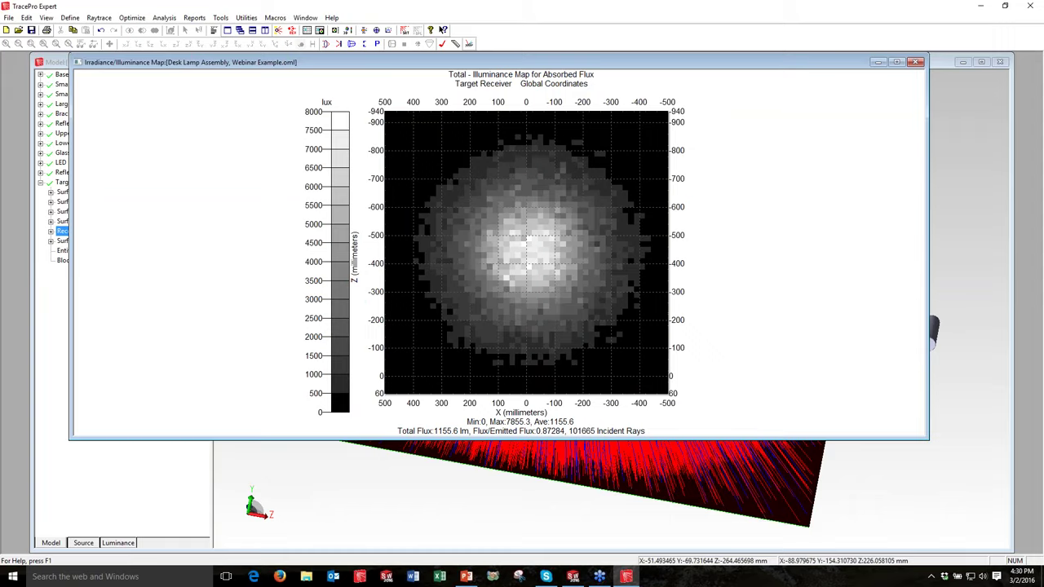
drag(928, 440, 980, 543)
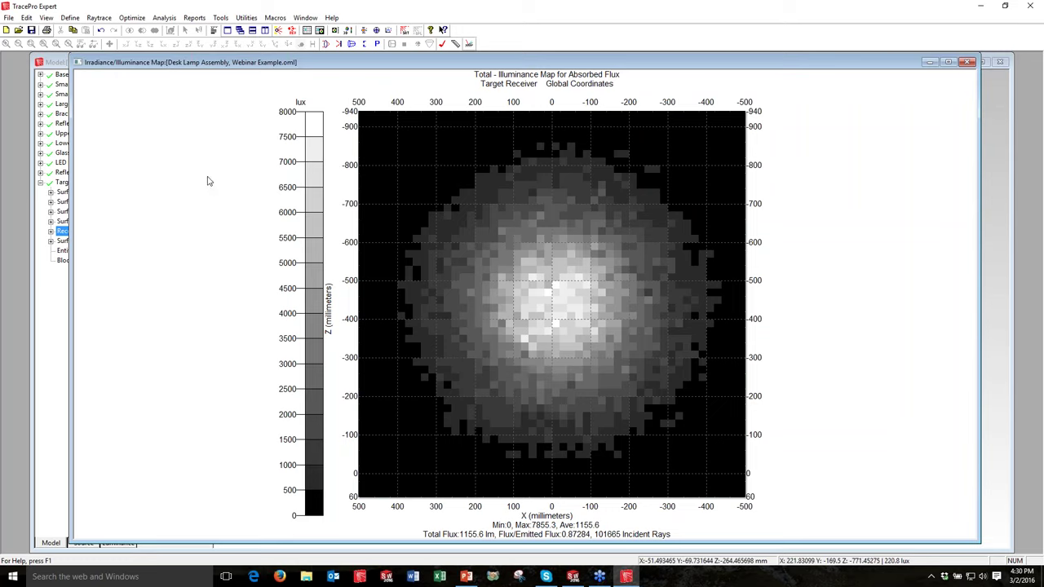
- Turn on smoothing for the illuminance map, set the color map to Color (rainbow) on black and use 20 contour levels
right_click(150, 168)
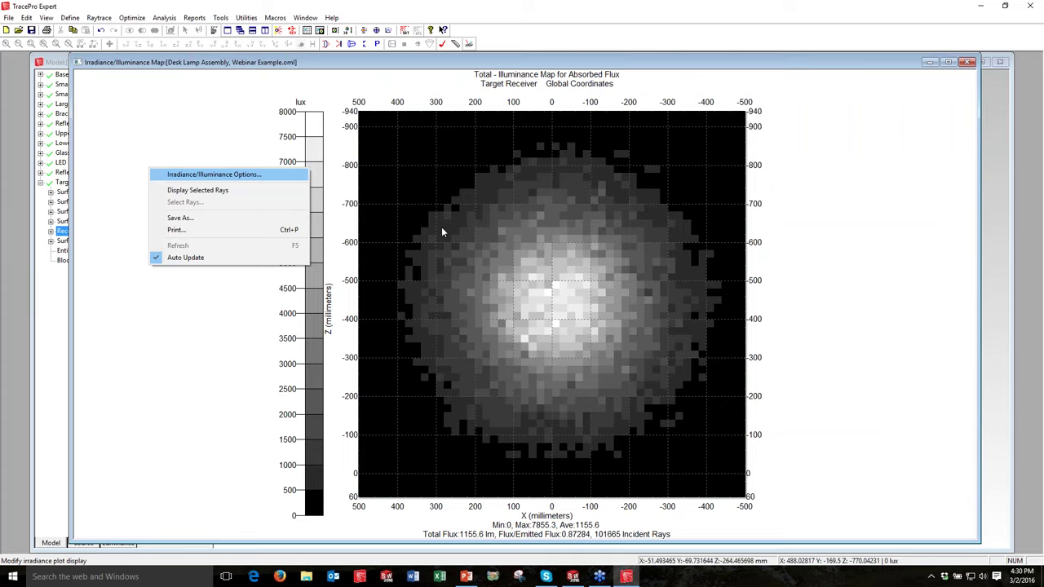
key(Return)
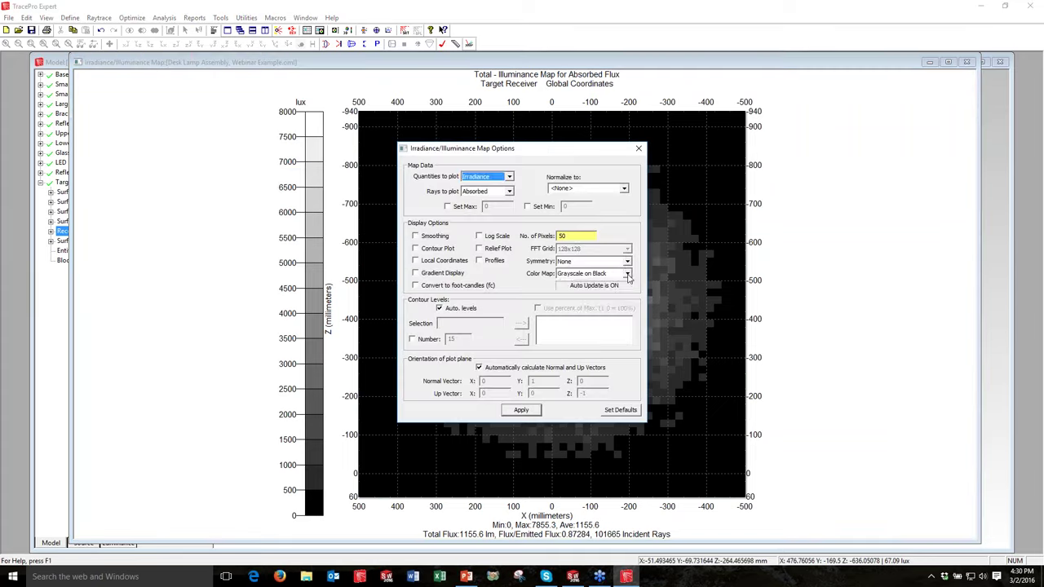
click(627, 275)
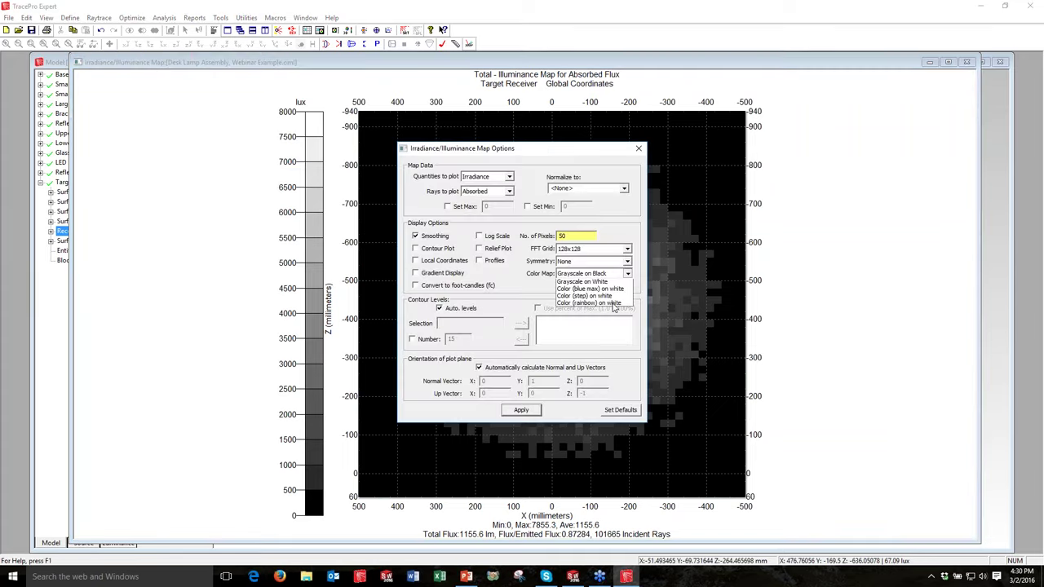
click(613, 305)
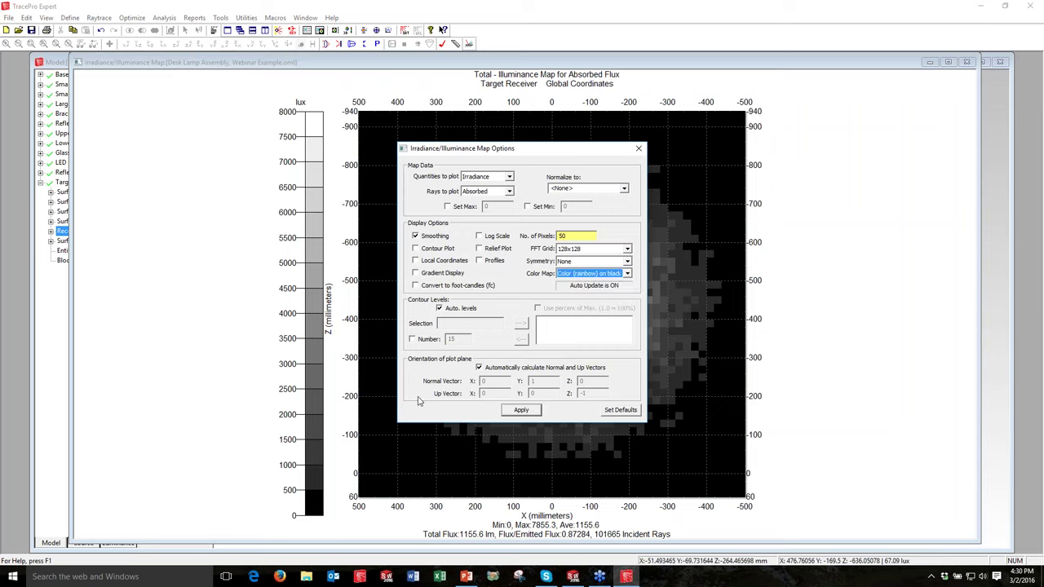
click(434, 345)
text(20)
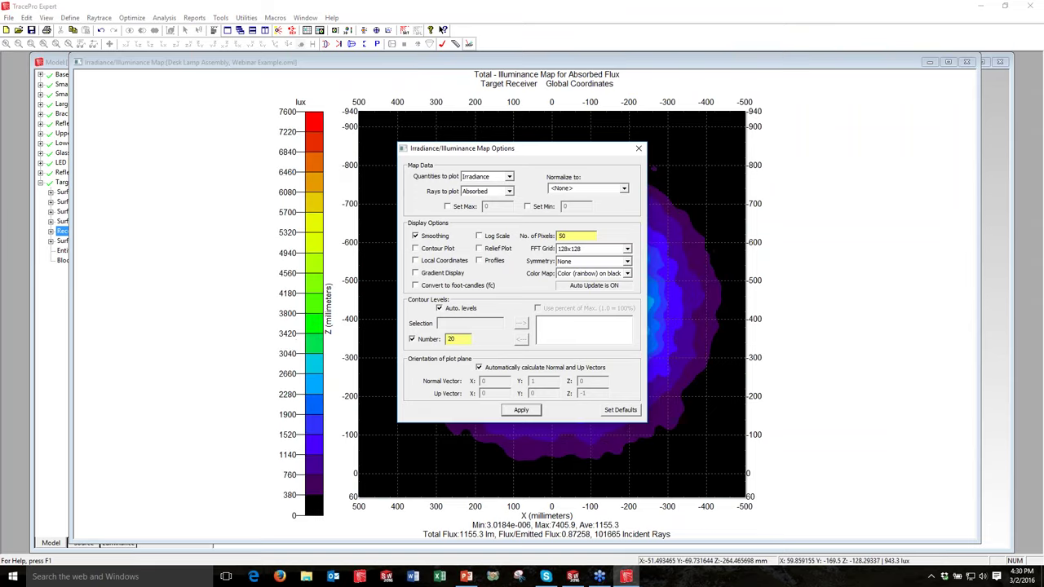
- View the illuminance map as a relief plot, and return it to the flat map display
drag(489, 148, 172, 139)
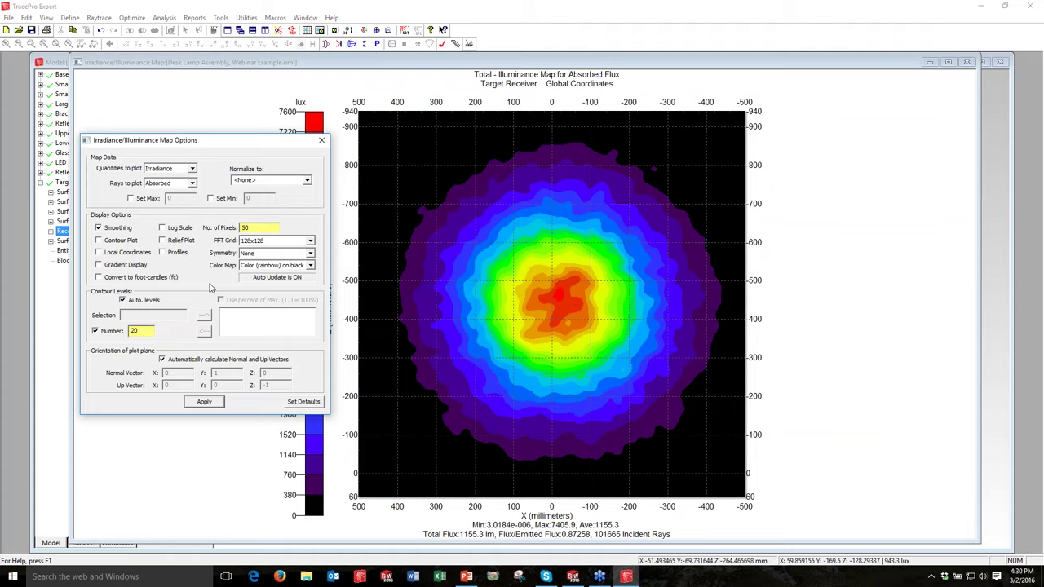
click(210, 403)
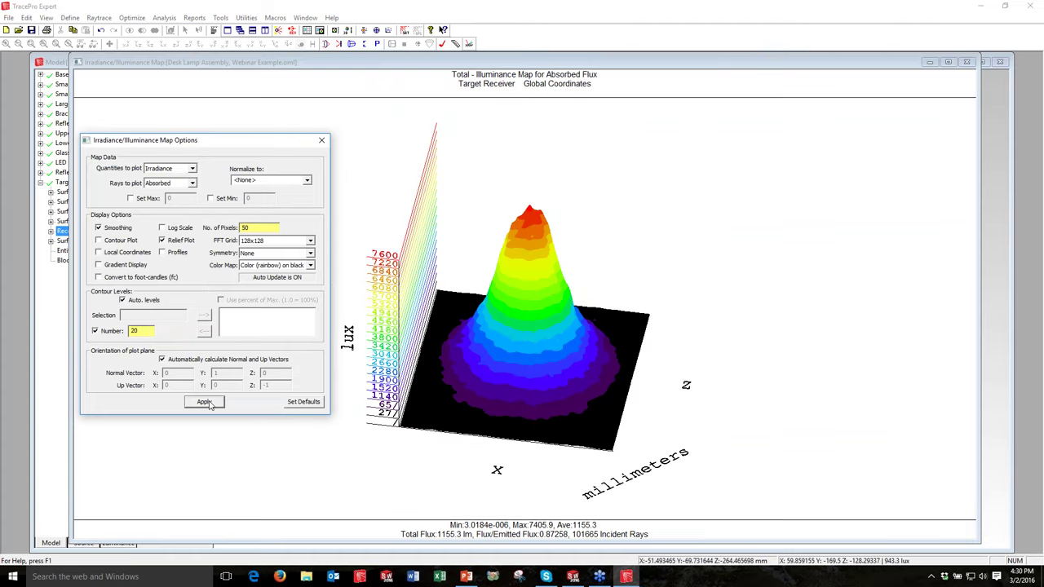
key(alt+r)
click(212, 405)
- Turn on the profiles for the illuminance map and examine the cross sections through its bright central area
click(162, 252)
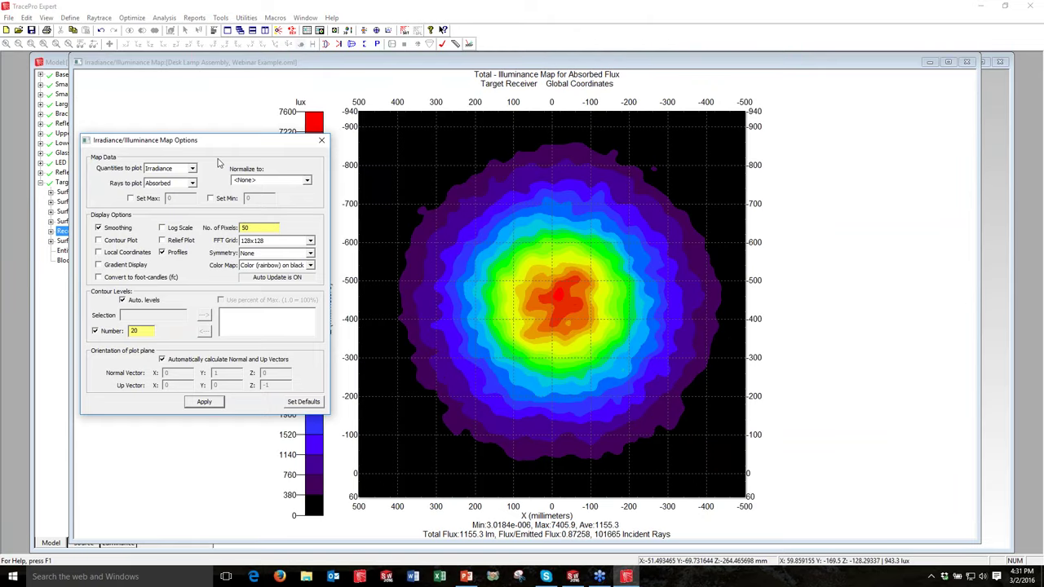
drag(227, 143, 114, 330)
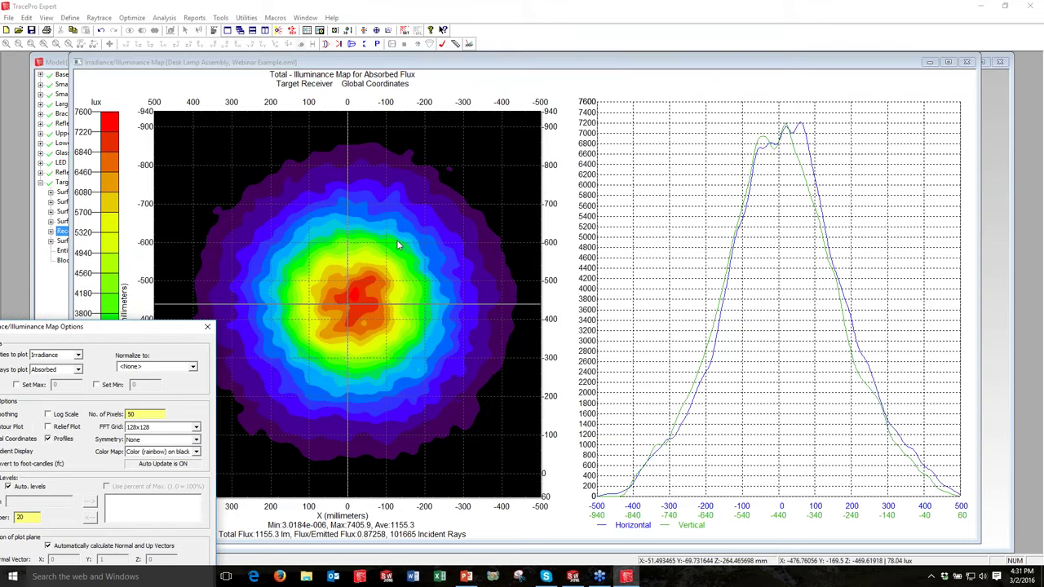
click(353, 303)
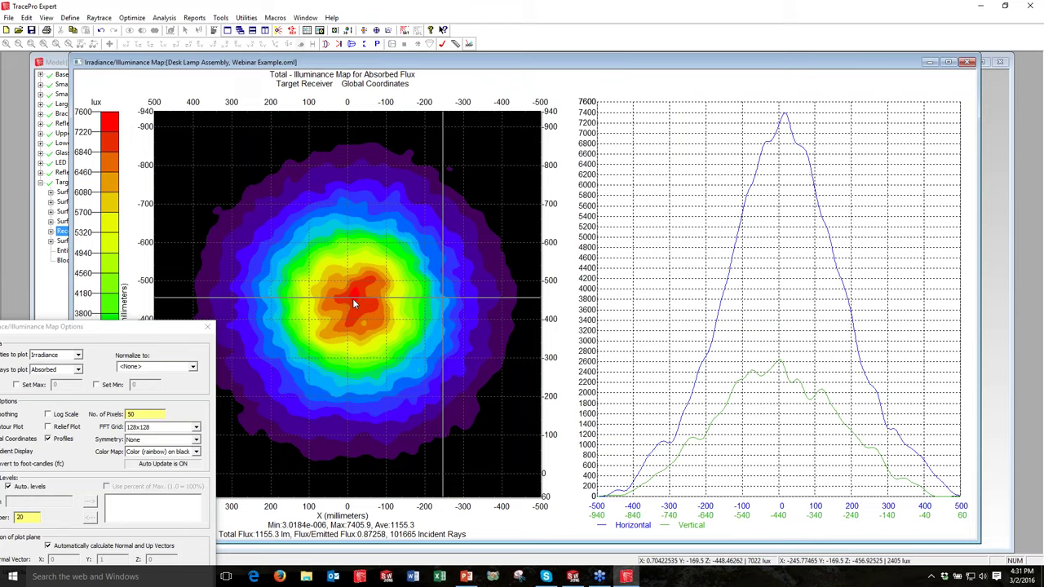
click(352, 304)
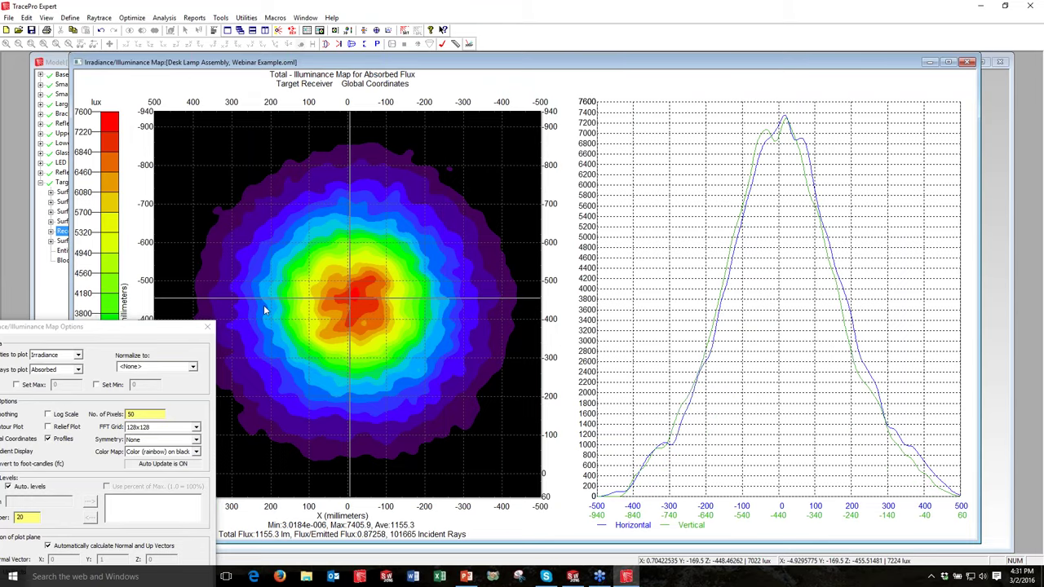
- Turn off the profiles, plot the CIE (xy) color map of the Receiver and examine color temperatures across it
right_click(373, 211)
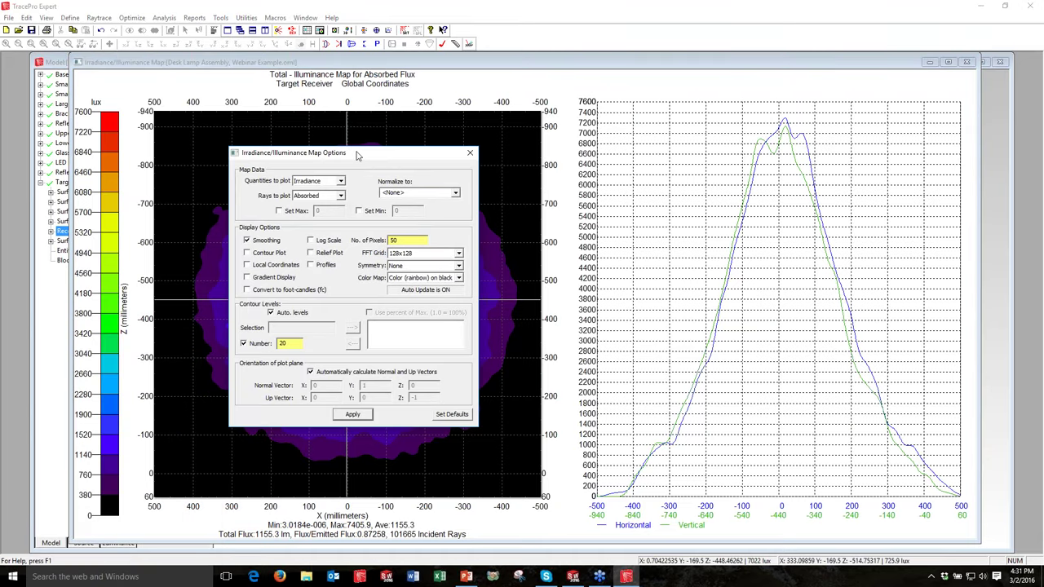
drag(356, 155, 639, 143)
click(640, 404)
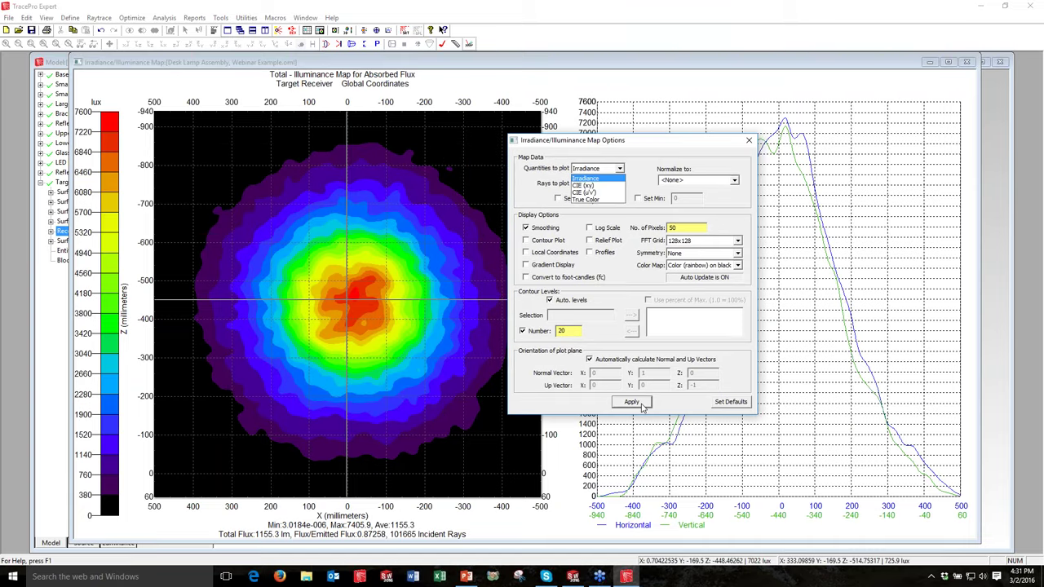
click(583, 186)
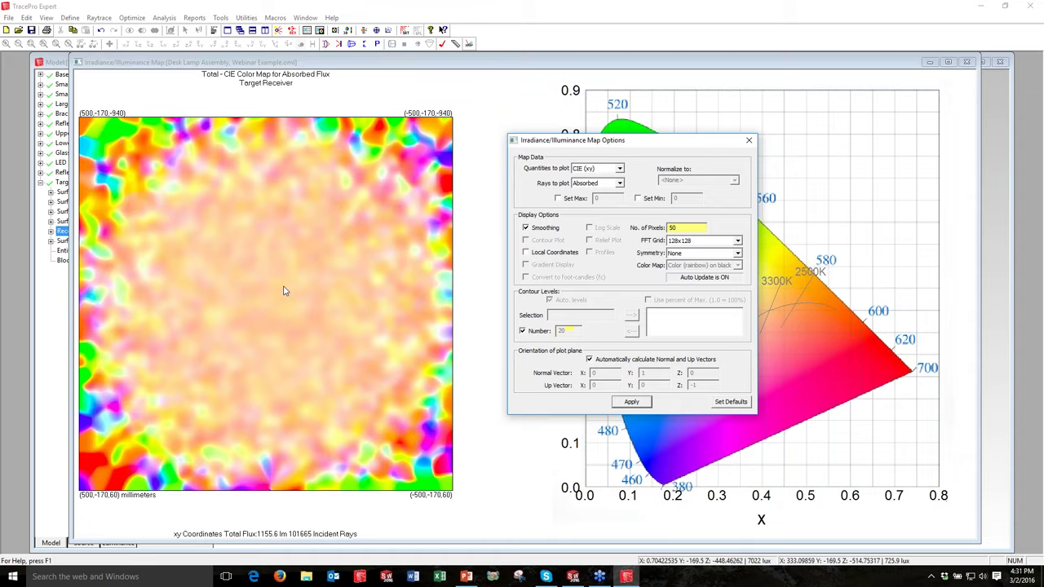
drag(587, 141, 470, 398)
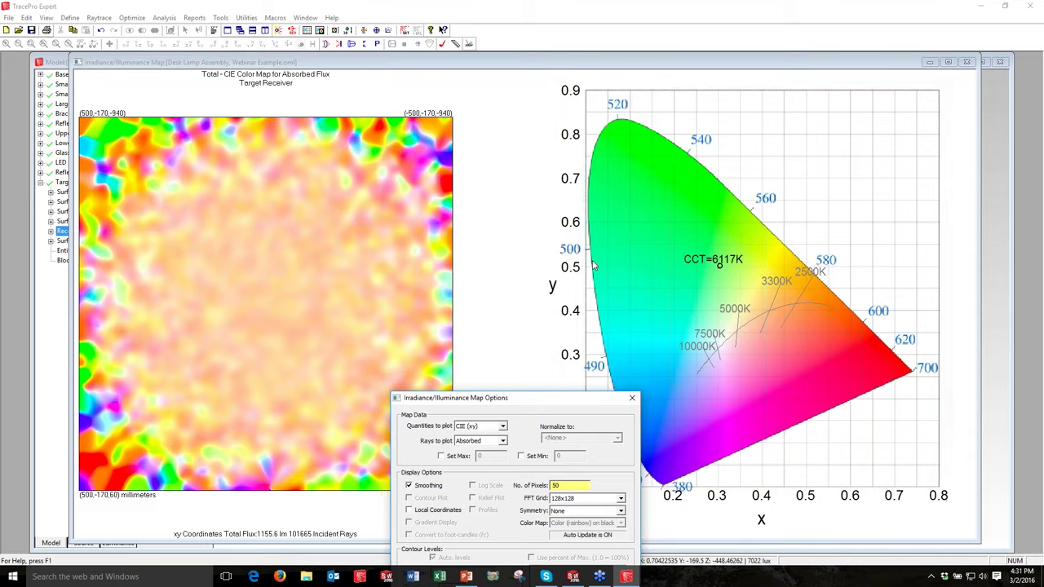
drag(563, 400, 594, 264)
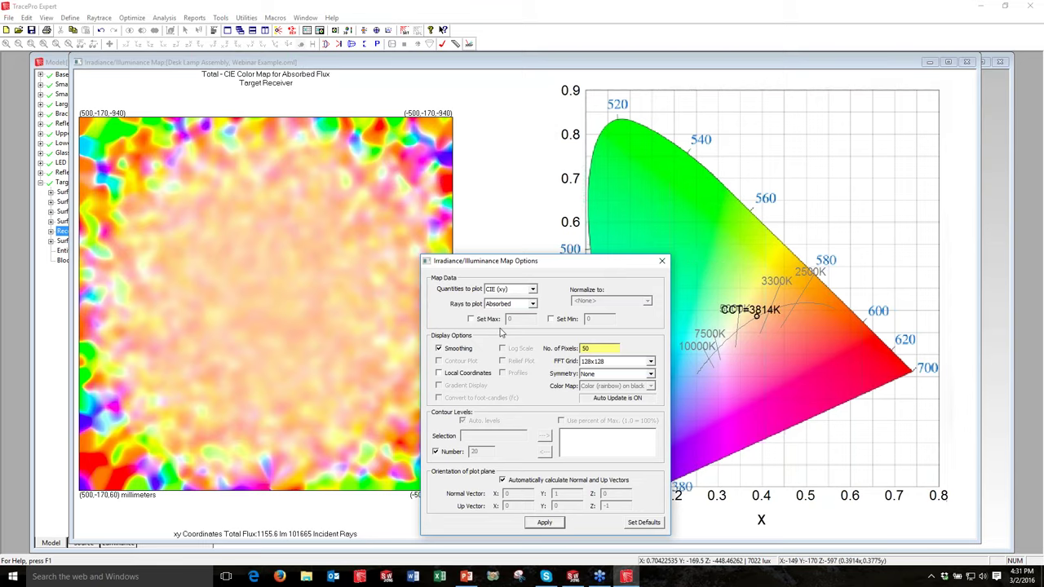
- Change the plotted quantity to True Color and view the map of the Receiver's absorbed light
click(505, 303)
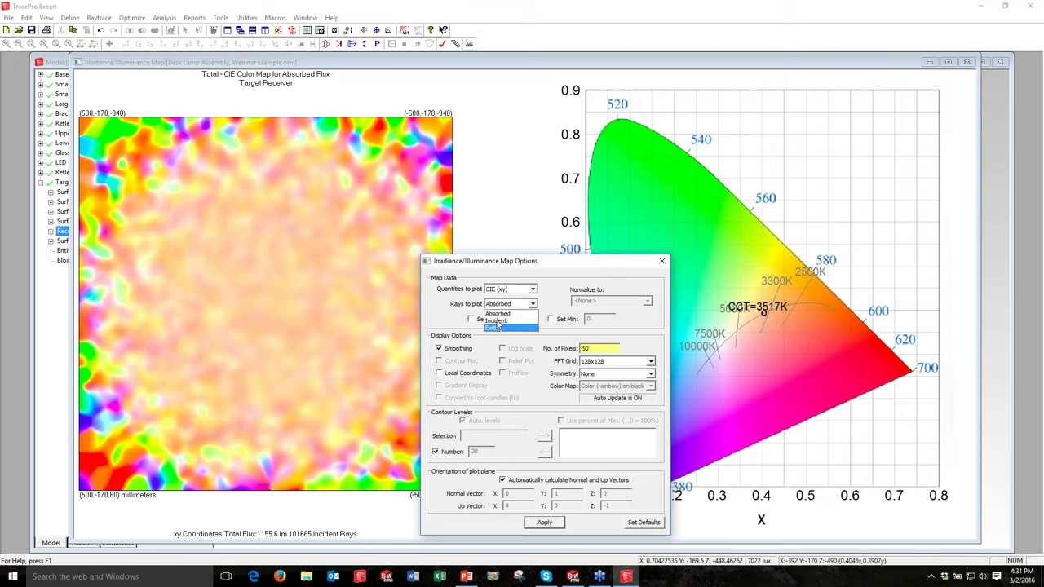
click(502, 289)
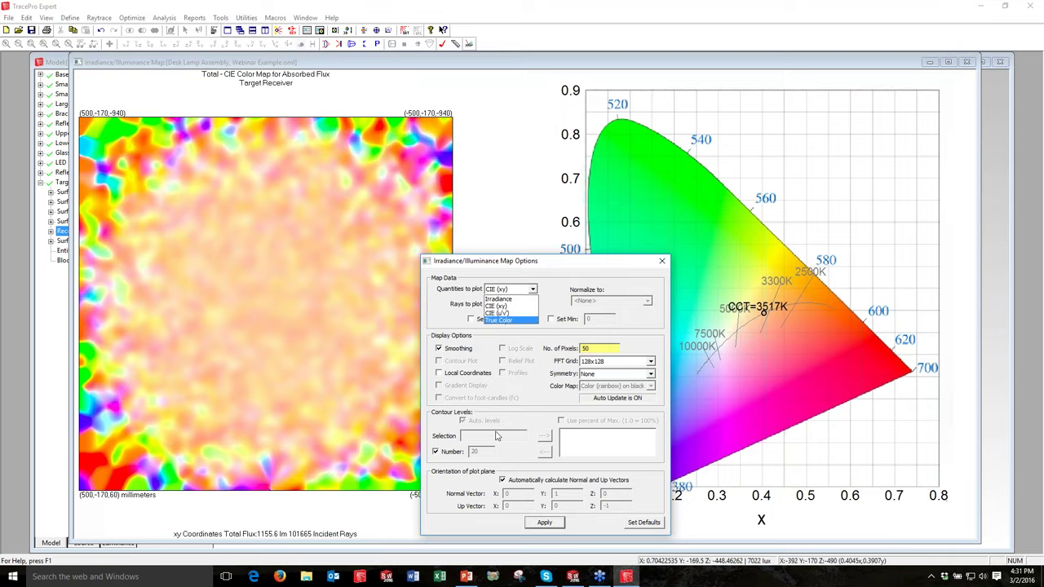
click(499, 319)
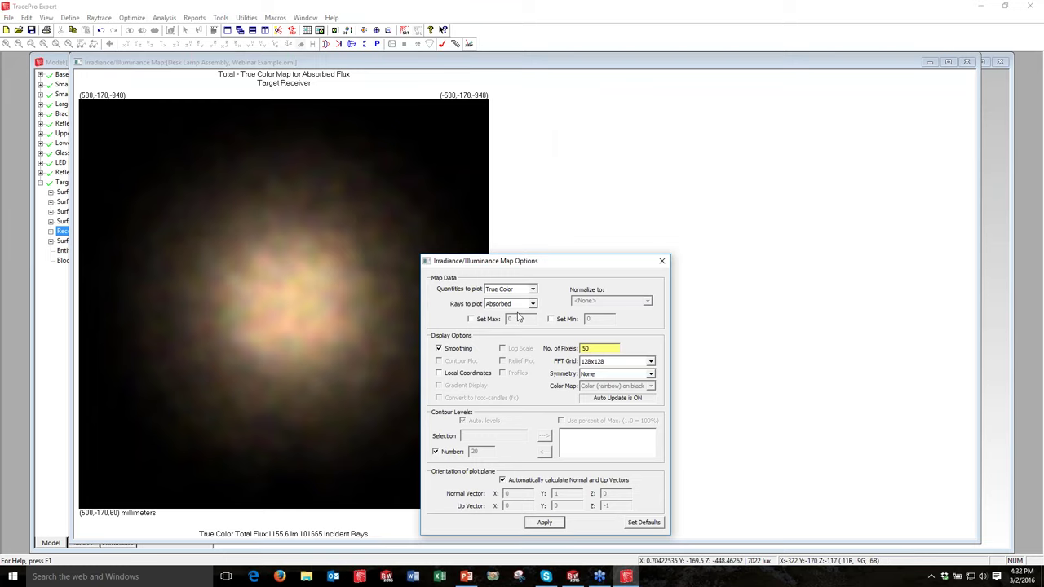
- Set the plotted quantity to Irradiance, apply it to the map and close the map options
click(532, 289)
click(509, 298)
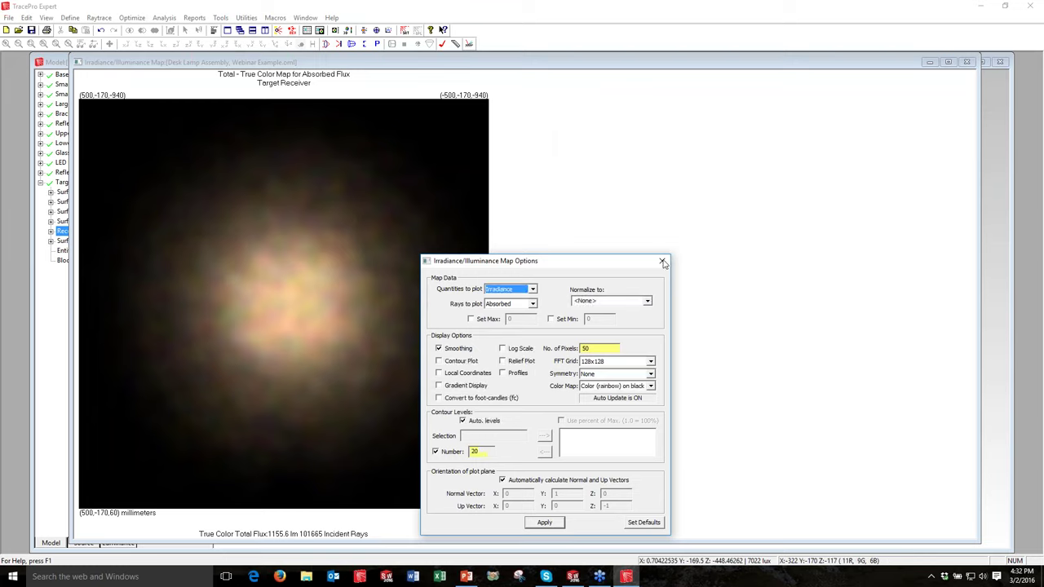
click(662, 261)
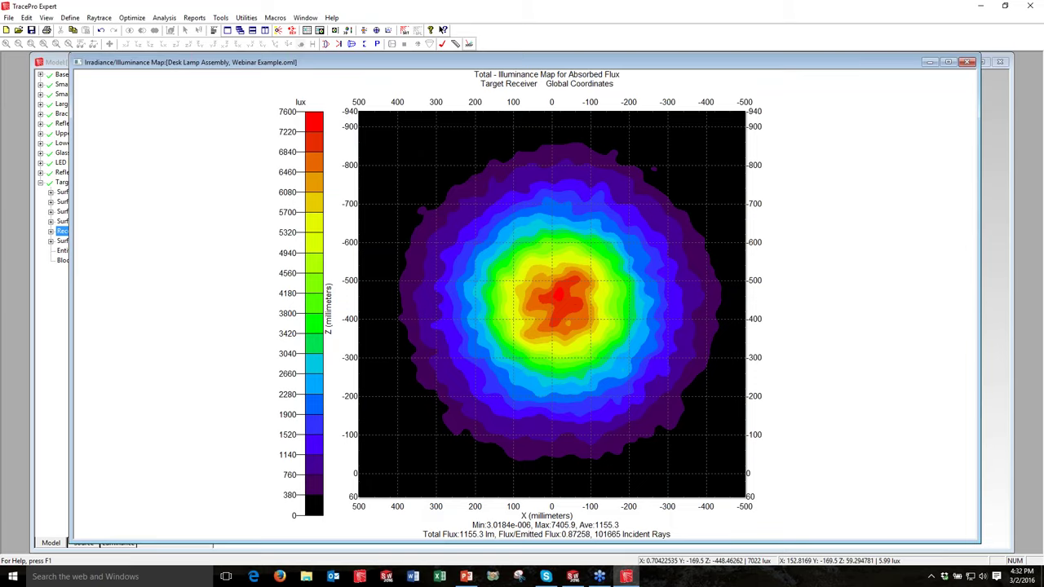
- Enlarge the illuminance map window, and open an enlarged polar candela distribution plot for the lamp
drag(468, 543, 468, 552)
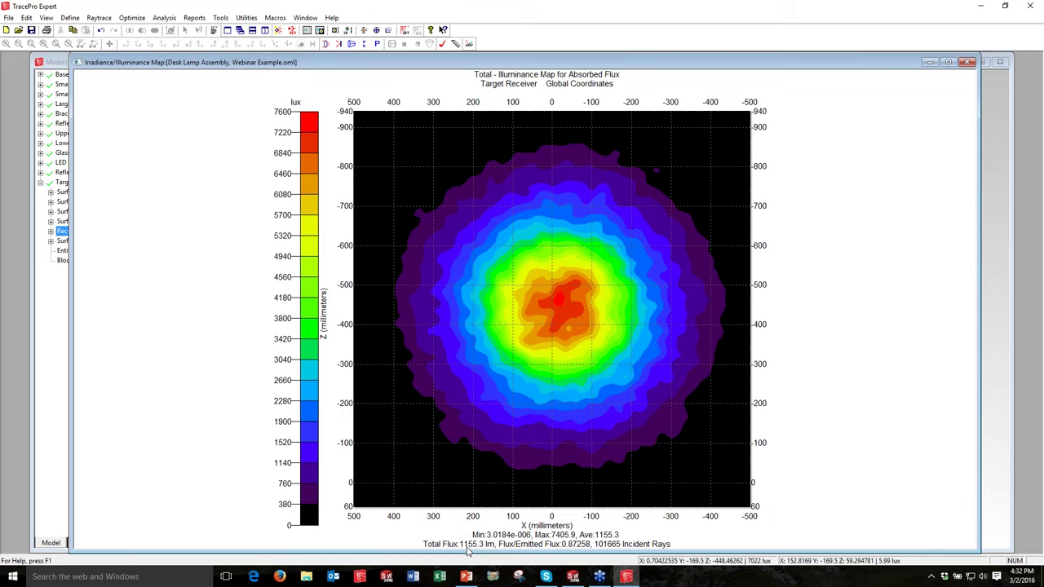
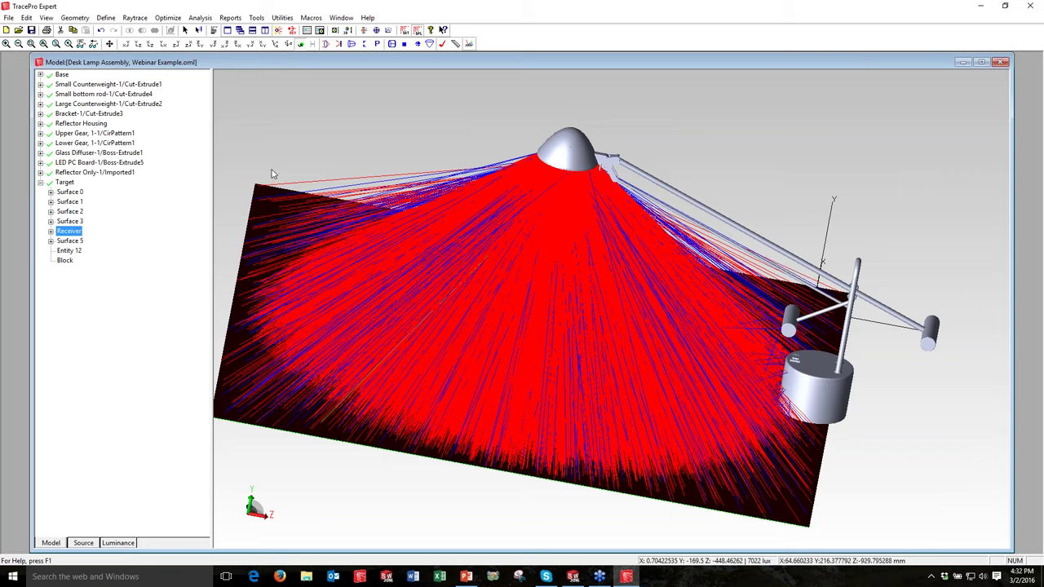
click(200, 18)
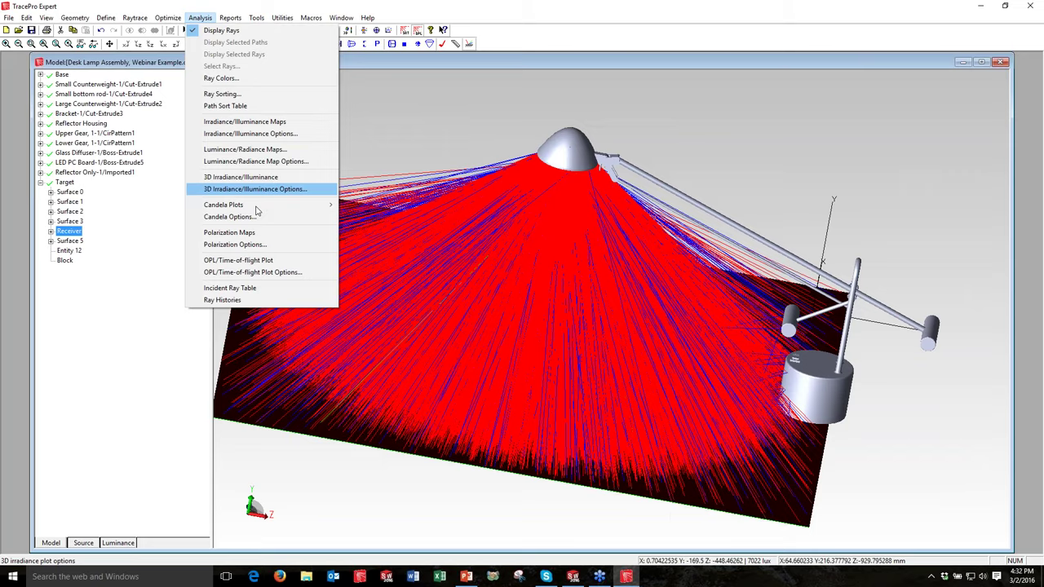
mouse_move(277, 204)
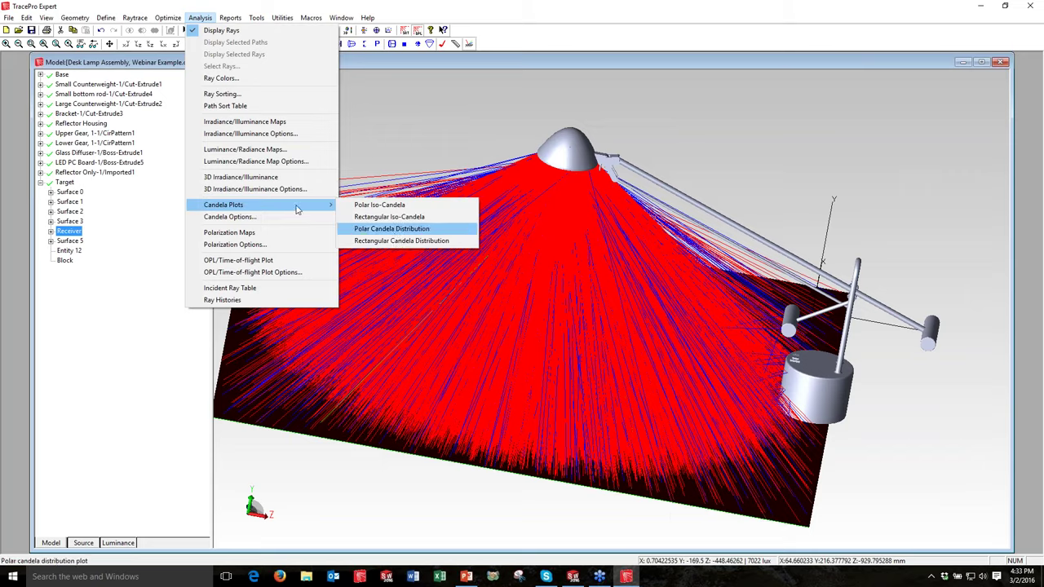
key(Return)
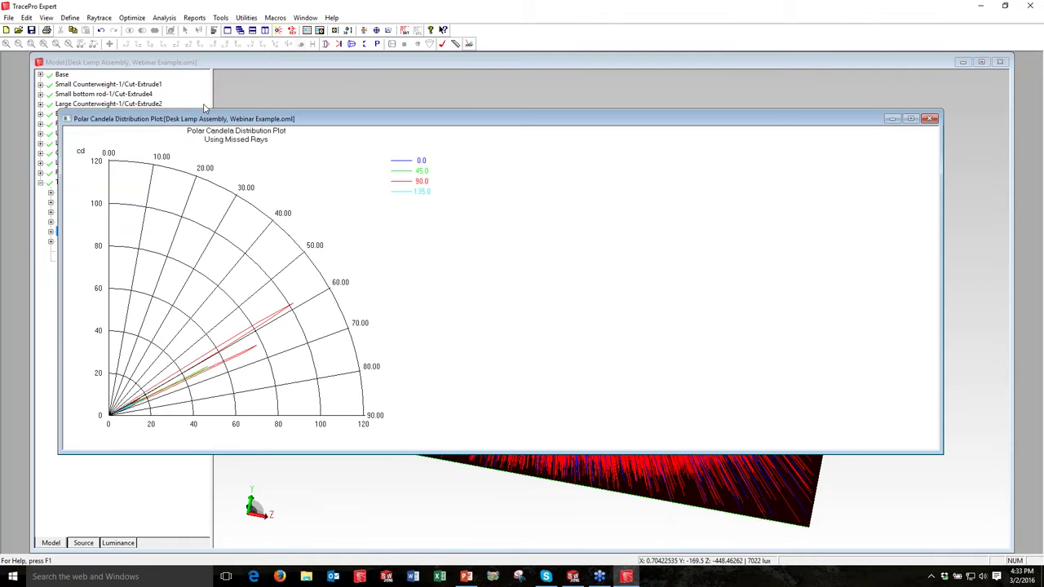
drag(204, 110, 204, 55)
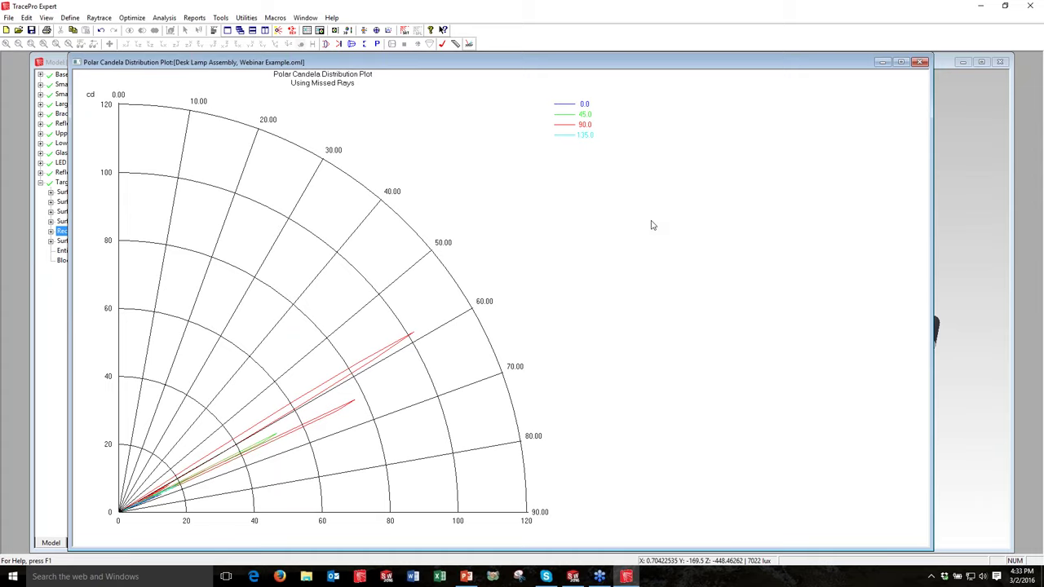
- Base the candela plot on incident rays from the selected surface or exit surface and apply it
right_click(651, 225)
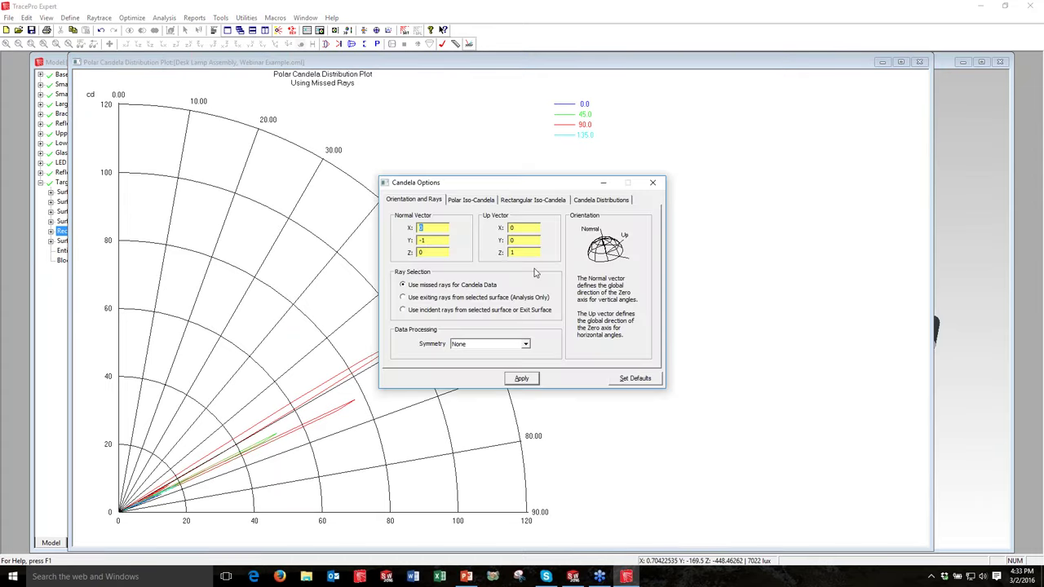
drag(507, 183, 622, 156)
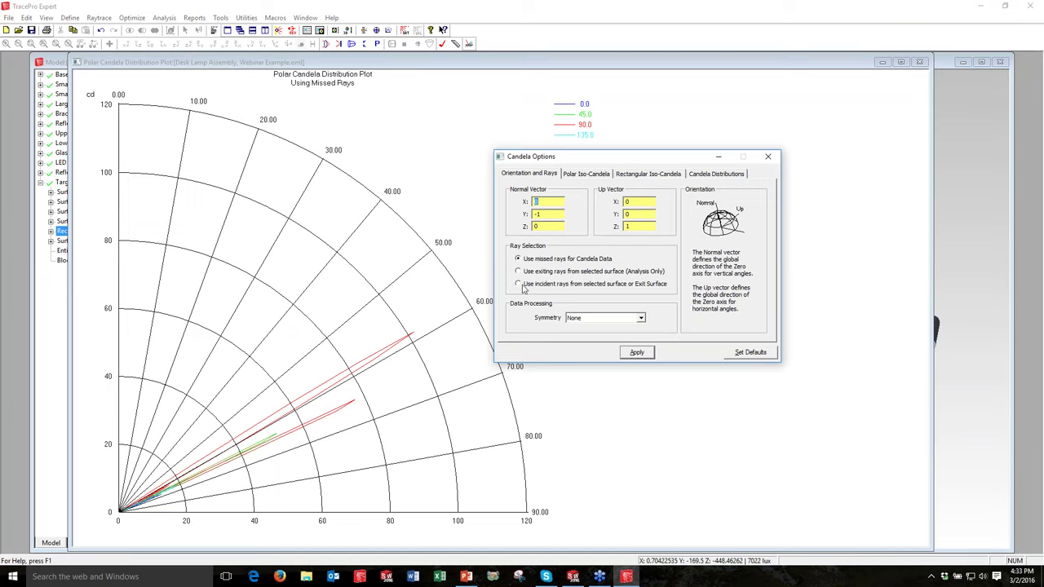
click(521, 284)
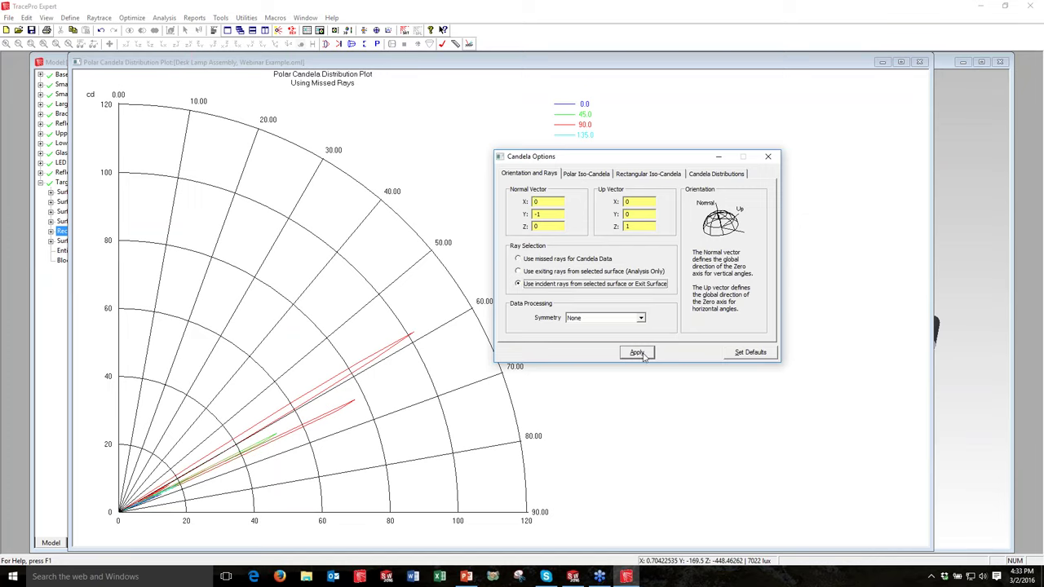
click(637, 353)
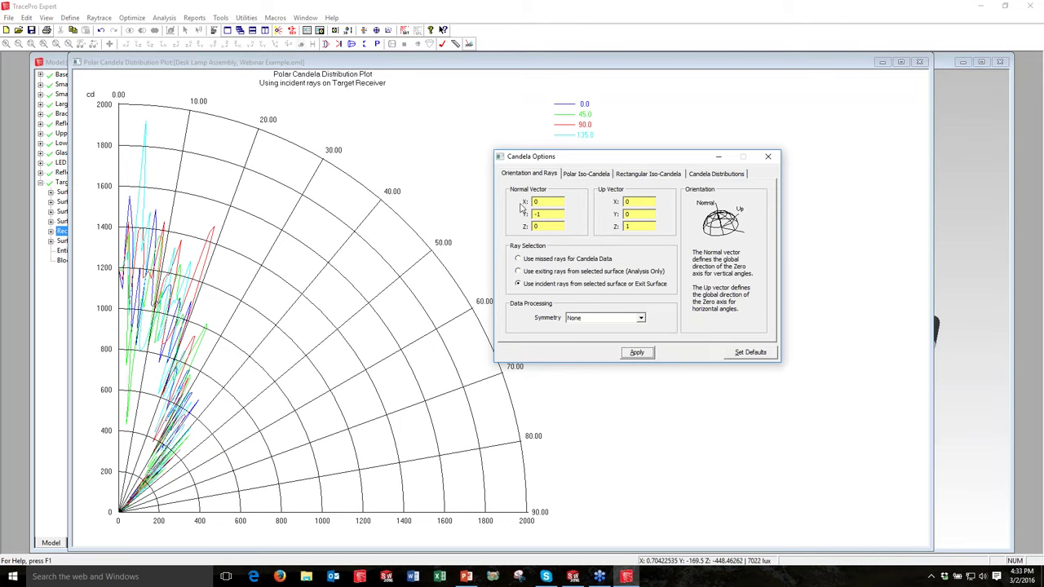
- Smooth the candela distribution with a factor of 45, using 2 horizontal angles and the luminaire format, and close the candela options
click(716, 174)
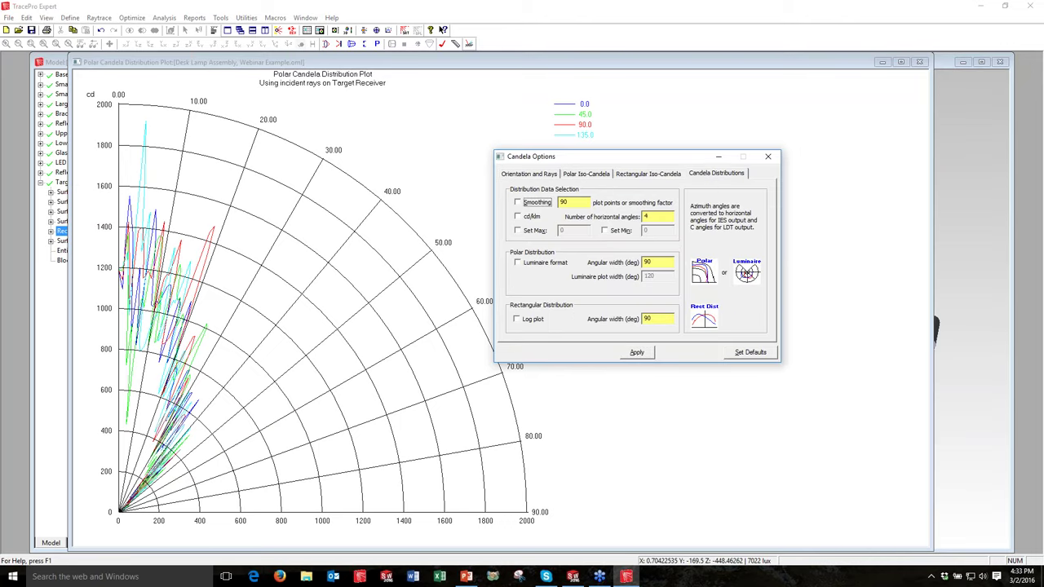
key(space)
key(Tab)
text(45)
key(Tab)
text(2)
click(518, 265)
key(space)
click(638, 354)
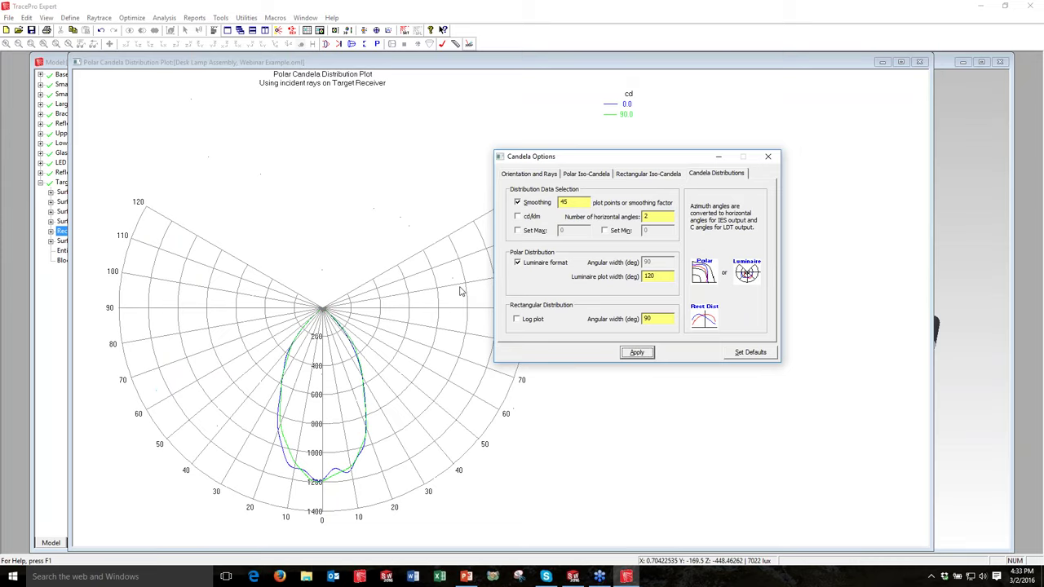
key(Escape)
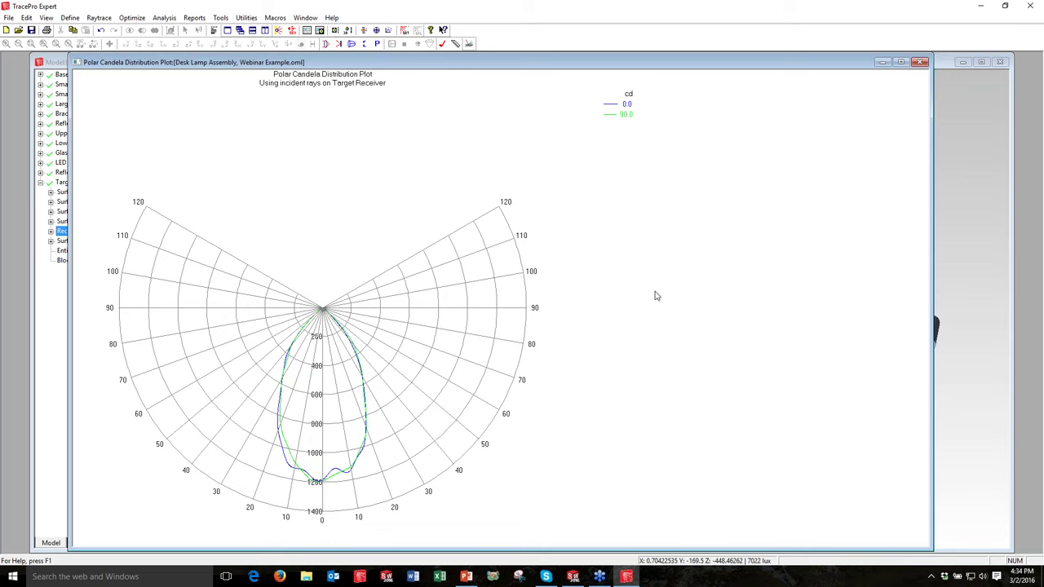
- Start saving the candela distribution plot with IESNA LM-63 (*.ies) as the file type
right_click(608, 244)
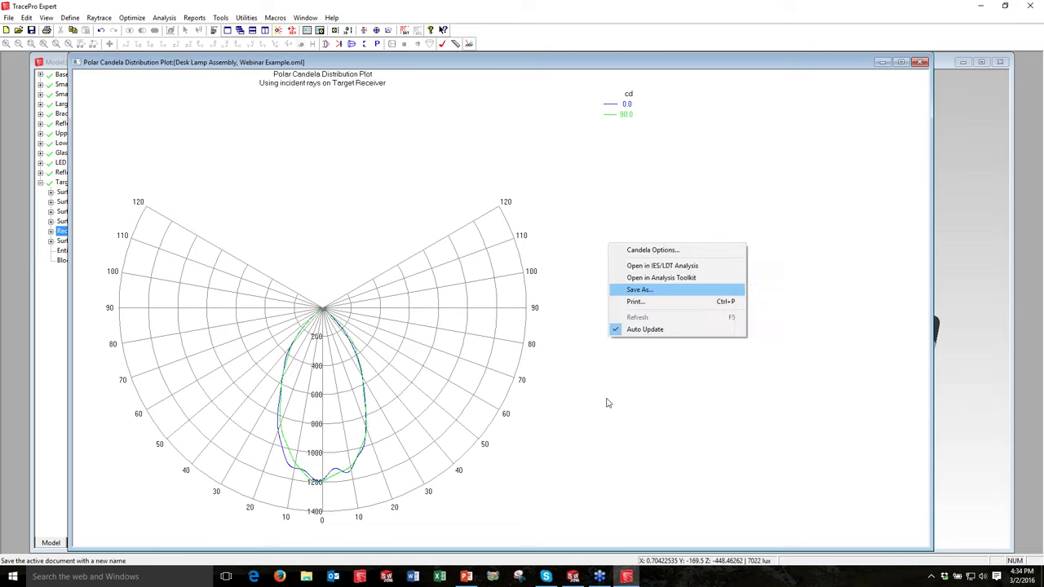
key(Return)
click(570, 394)
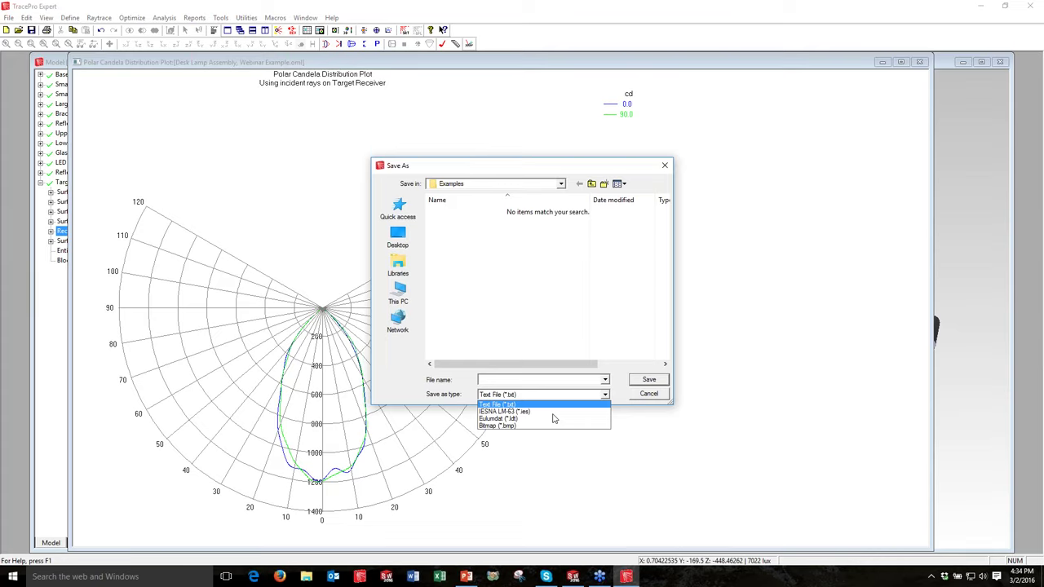
click(552, 413)
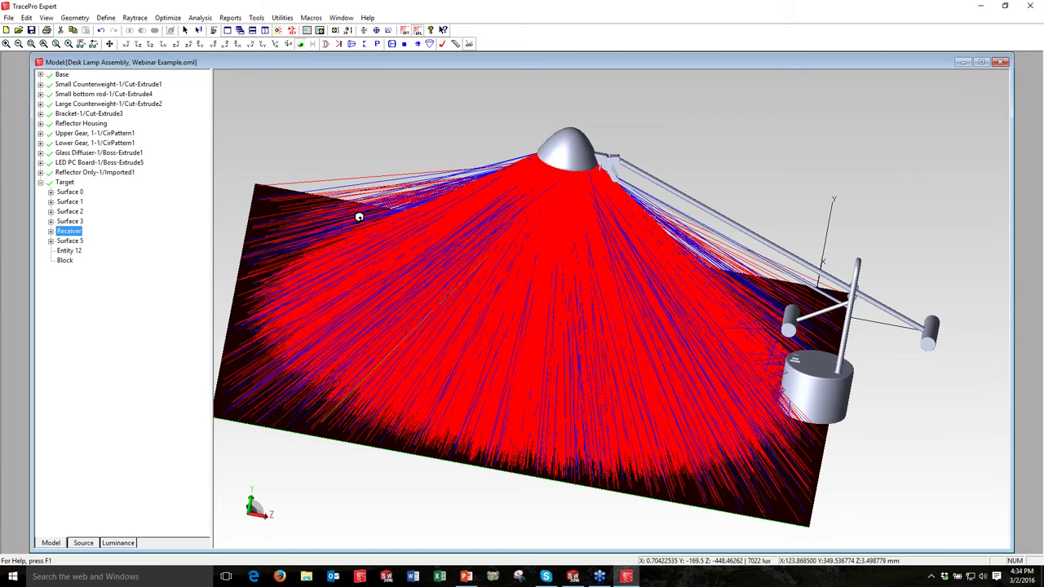
- Hide the traced rays in the model and display the 3D irradiance/illuminance map on the Receiver
middle_drag(358, 217, 404, 260)
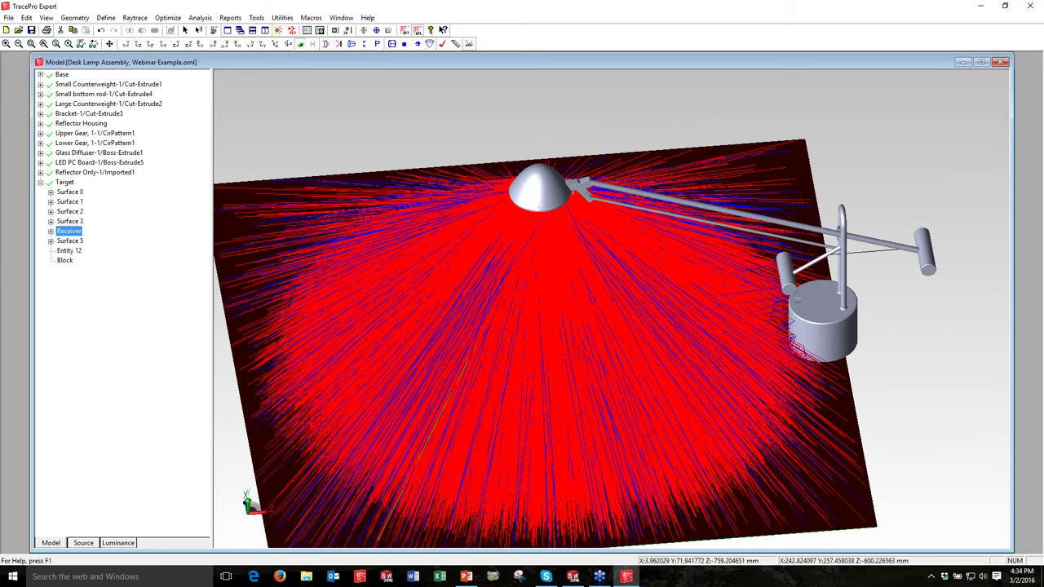
click(572, 200)
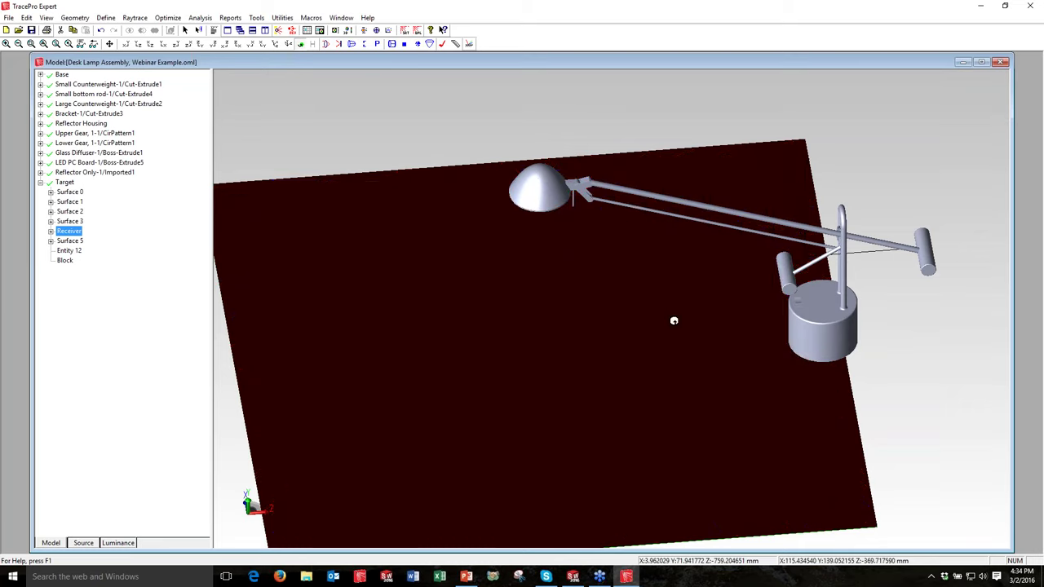
drag(673, 320, 606, 169)
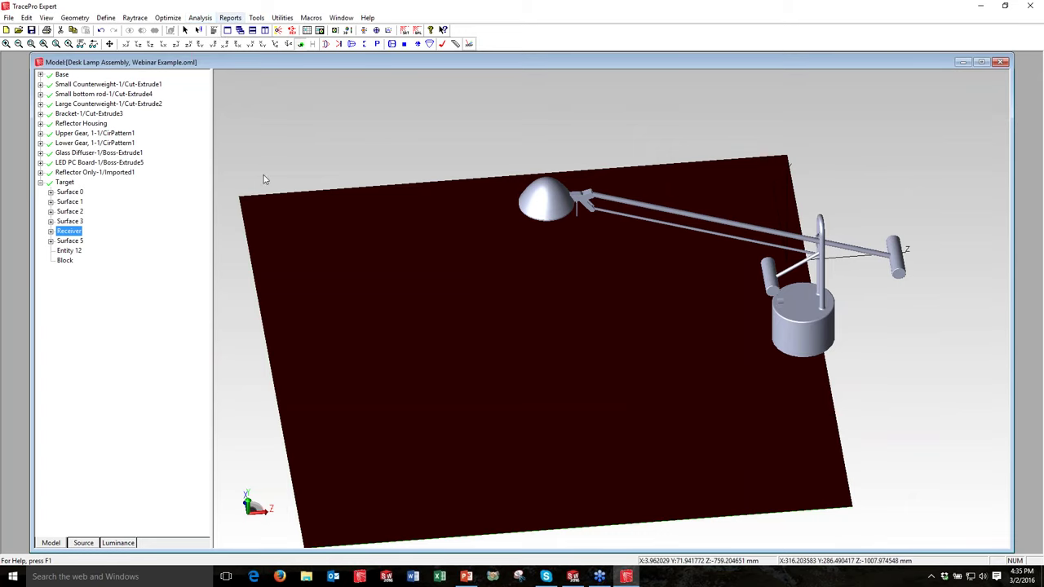
click(200, 17)
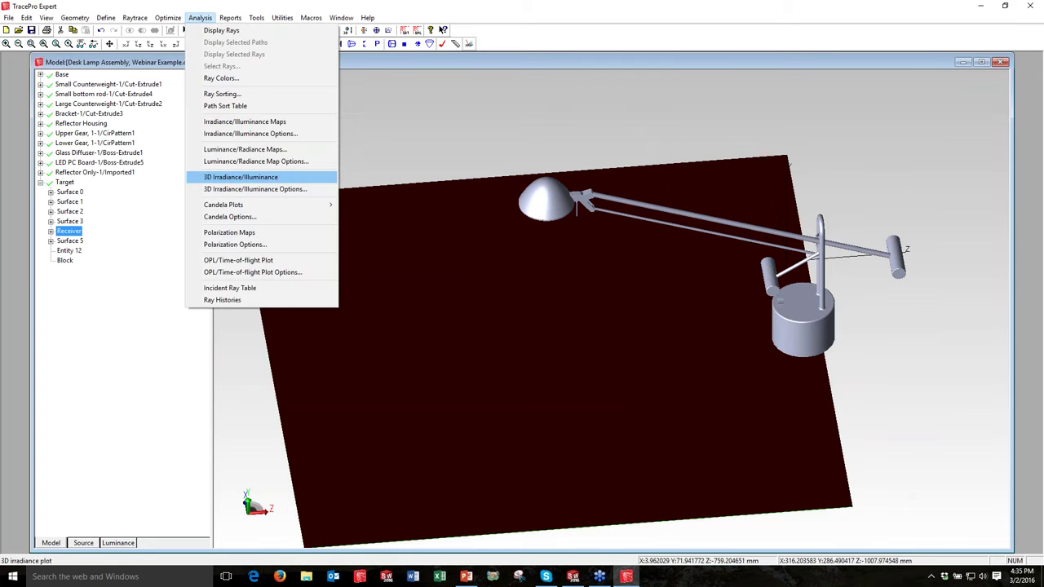
click(240, 176)
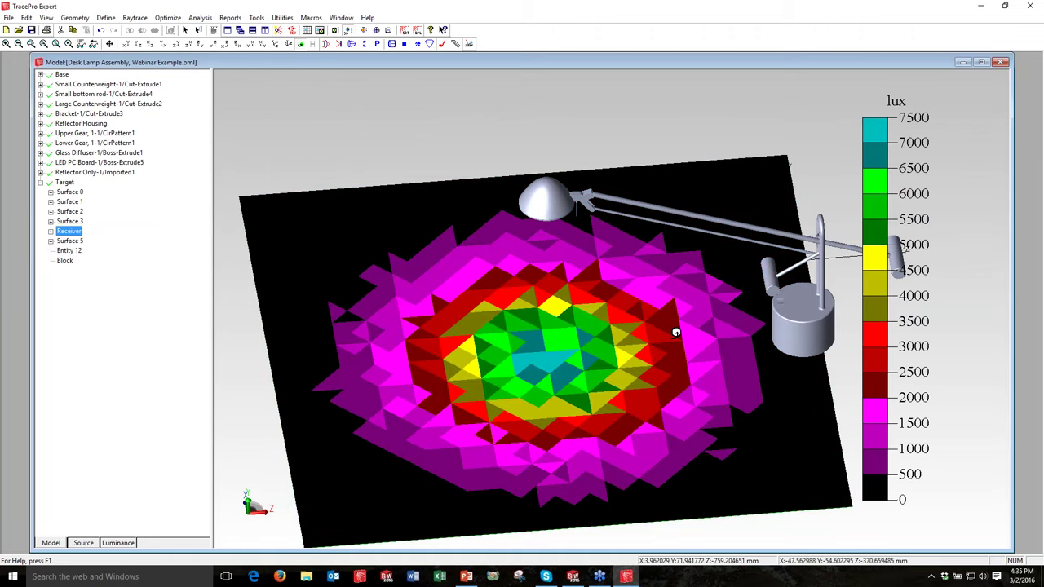
- Format the 3D illuminance map with smoothing, 101 pixels, the Color (rainbow) on black color map and 20 contour levels
drag(676, 332, 437, 305)
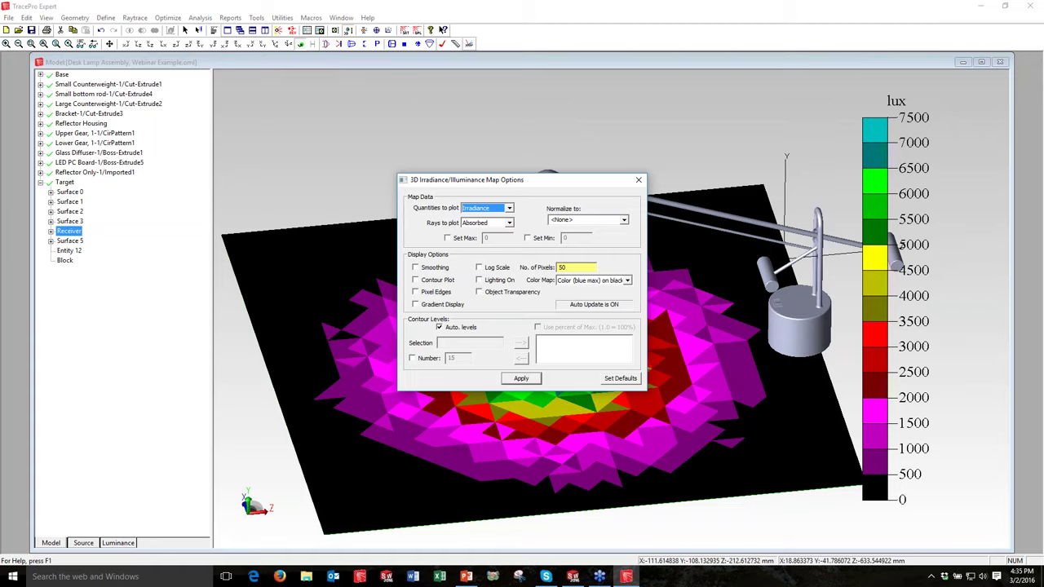
drag(522, 179, 286, 122)
click(180, 209)
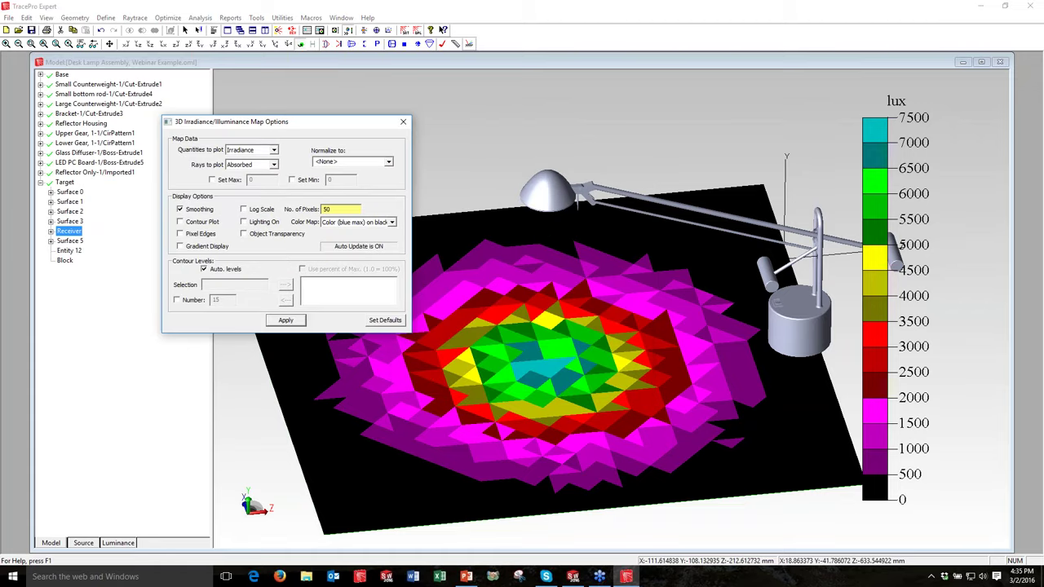
text(101)
click(392, 221)
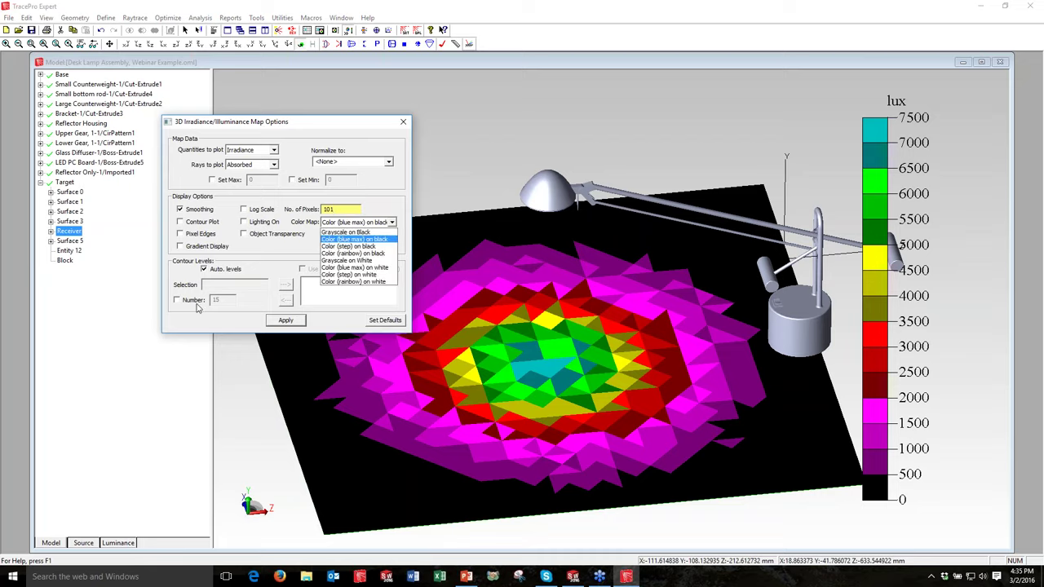
key(Down)
key(Down)
key(Return)
click(196, 300)
key(Tab)
text(20)
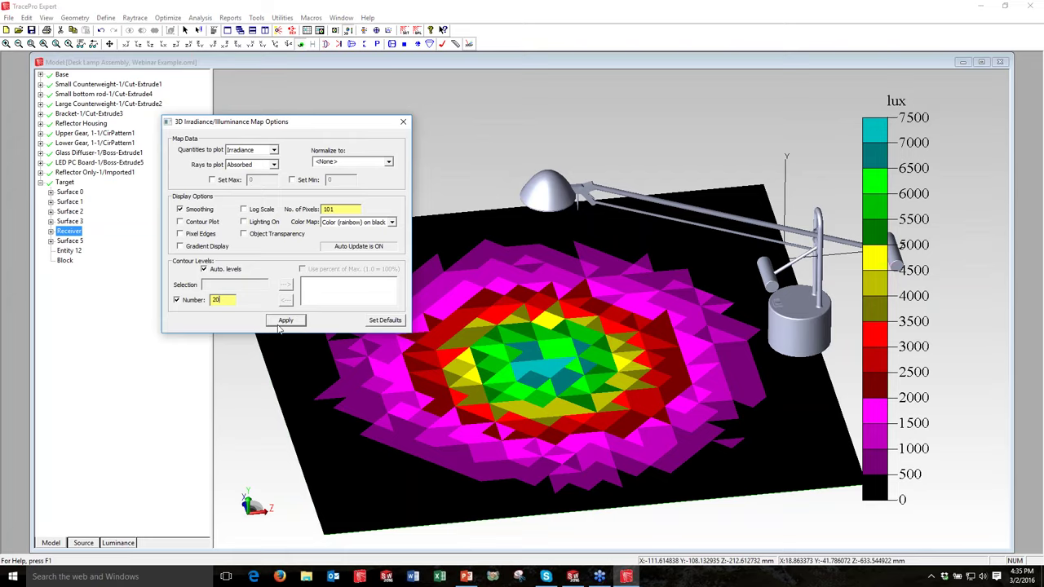
click(282, 321)
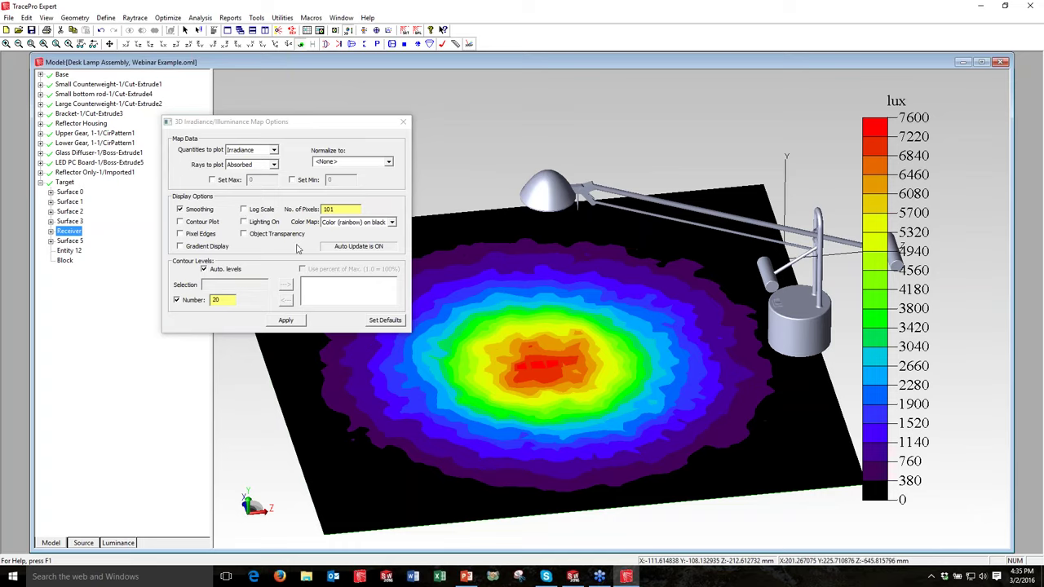
- Switch the 3D illuminance map to a log scale and close its options to view the Receiver
click(243, 208)
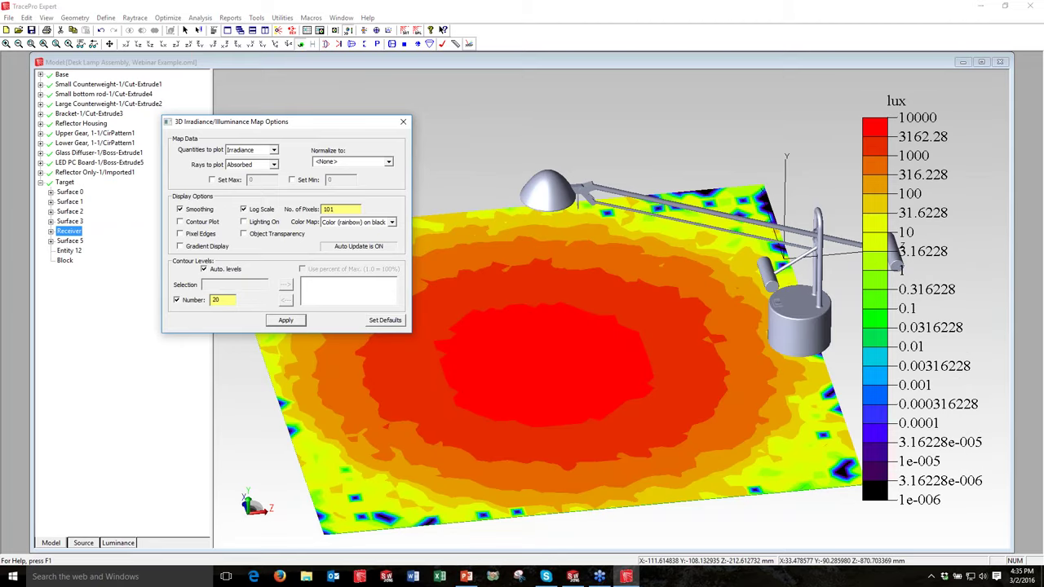
click(403, 122)
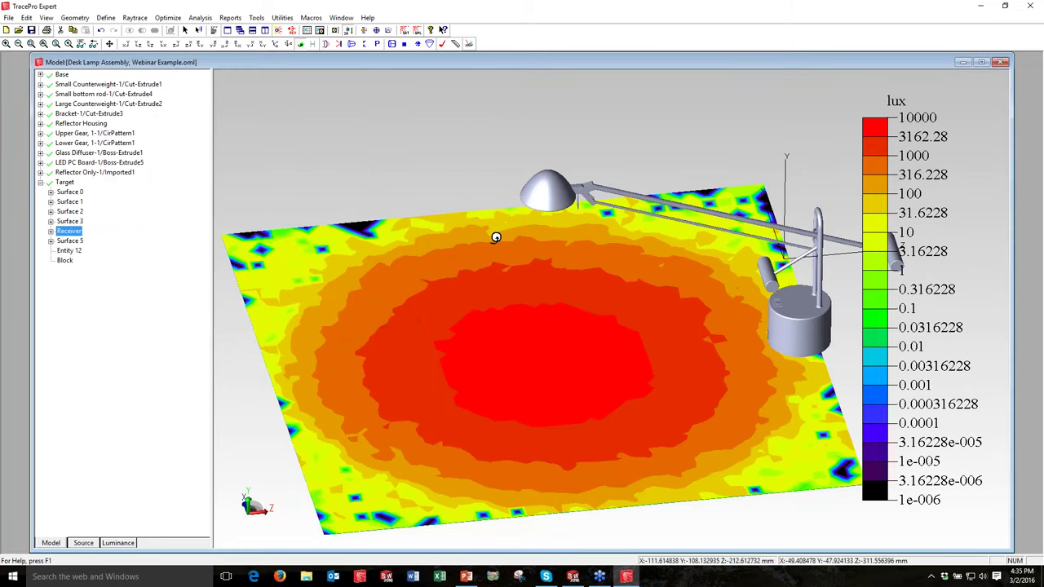
drag(496, 237, 530, 241)
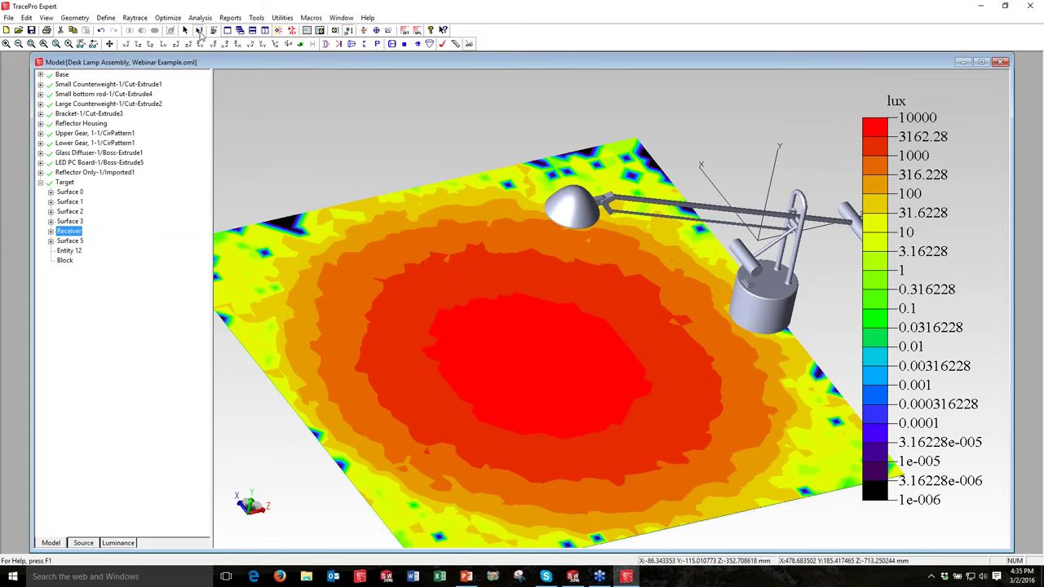
- Map the 3D illuminance on the Base's side and top surfaces and Surface 0_2 of the Small Counterweight, together with the Receiver
click(750, 321)
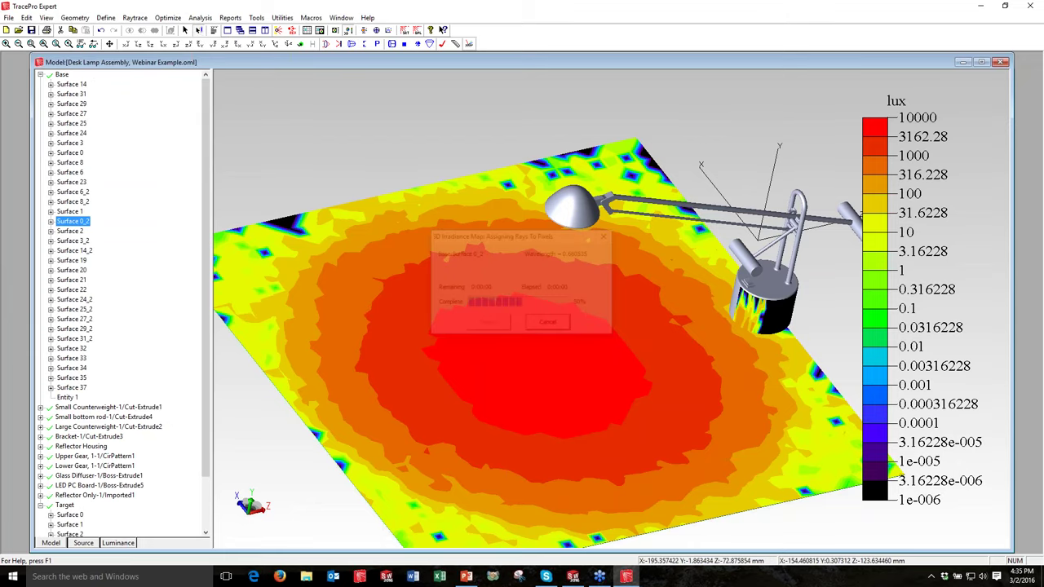
ctrl+click(767, 287)
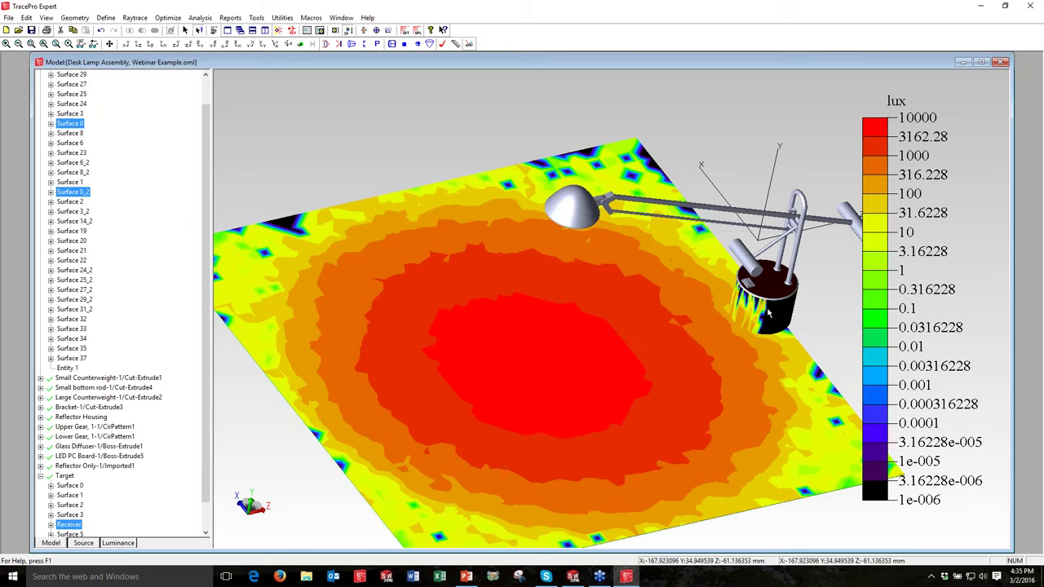
ctrl+click(768, 312)
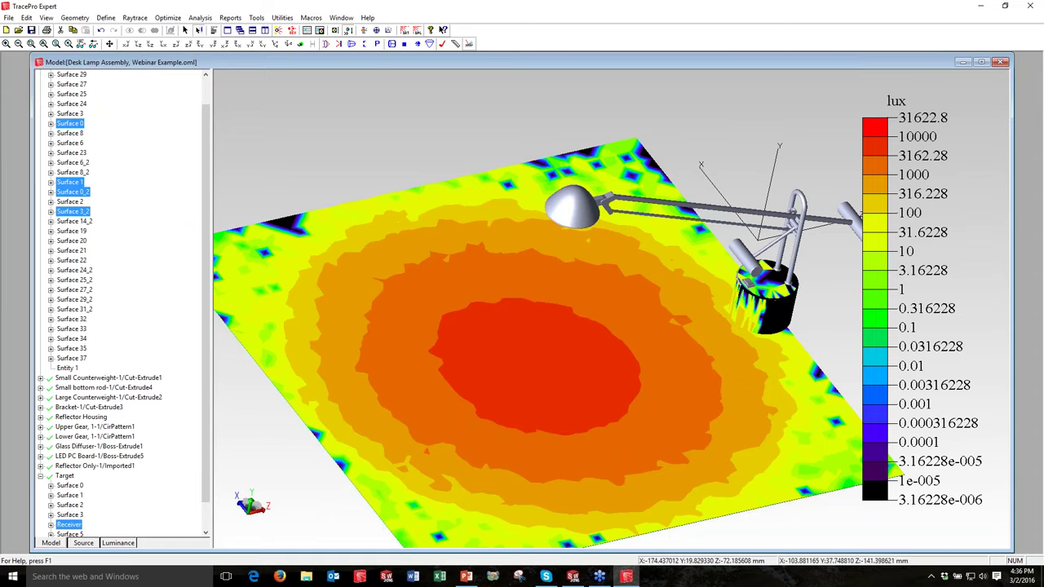
ctrl+click(744, 256)
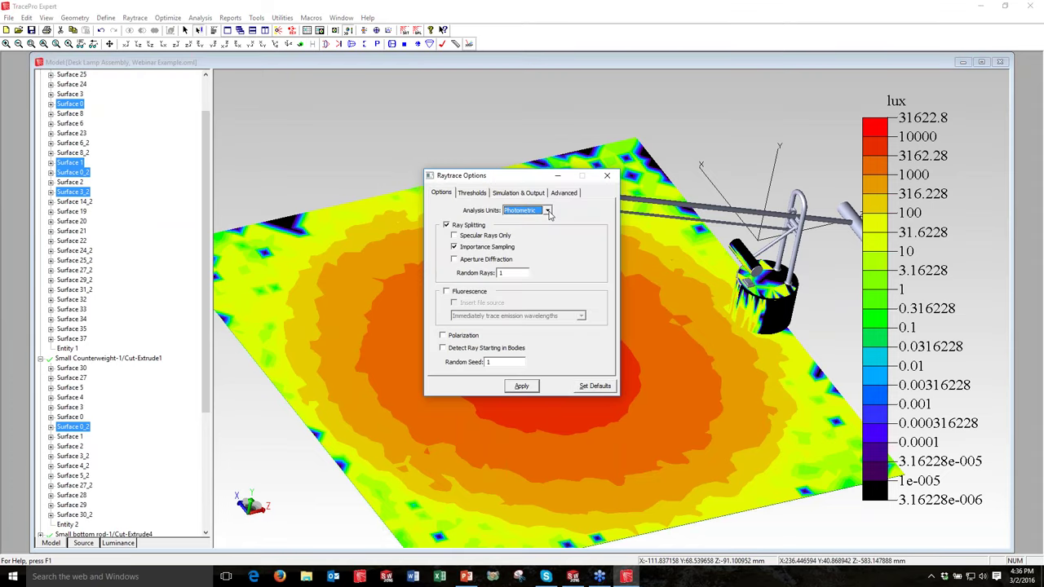
- Set the raytrace analysis units to Radiometric and apply them
click(548, 211)
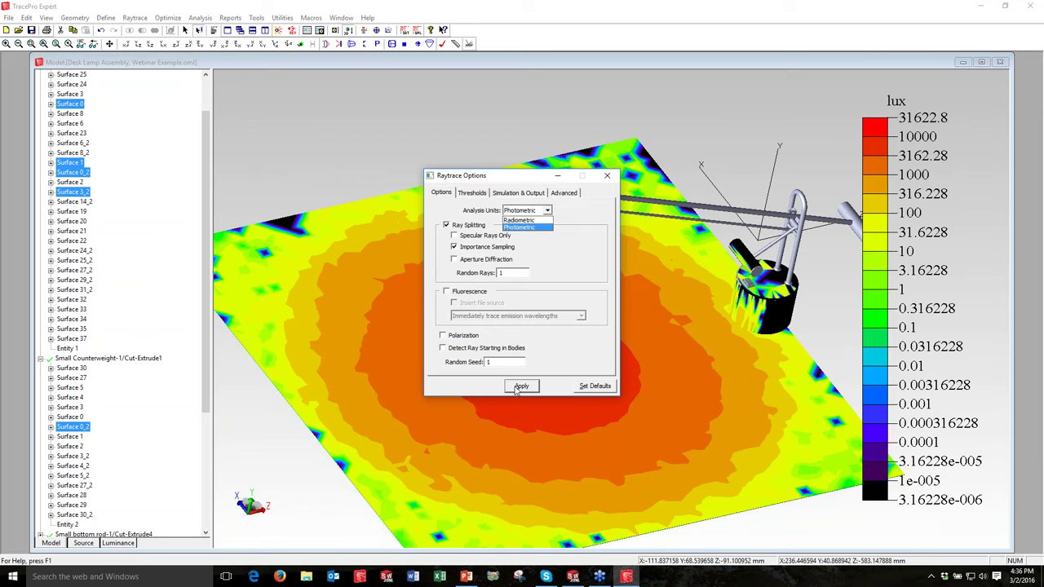
click(518, 219)
click(521, 386)
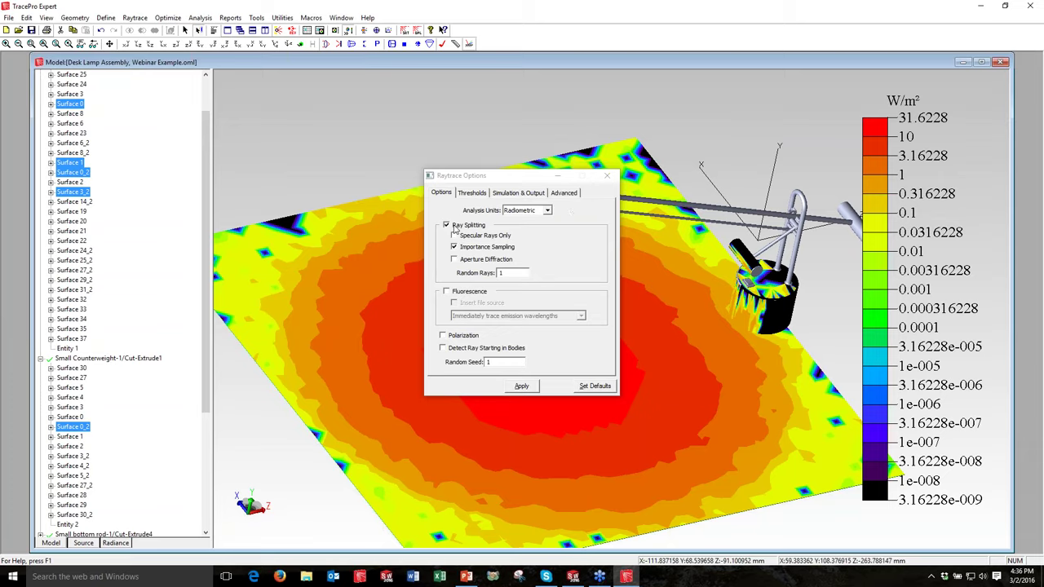
- Review the voxel types in the advanced raytrace options without changing them, close the options and clear the surface selection
click(564, 192)
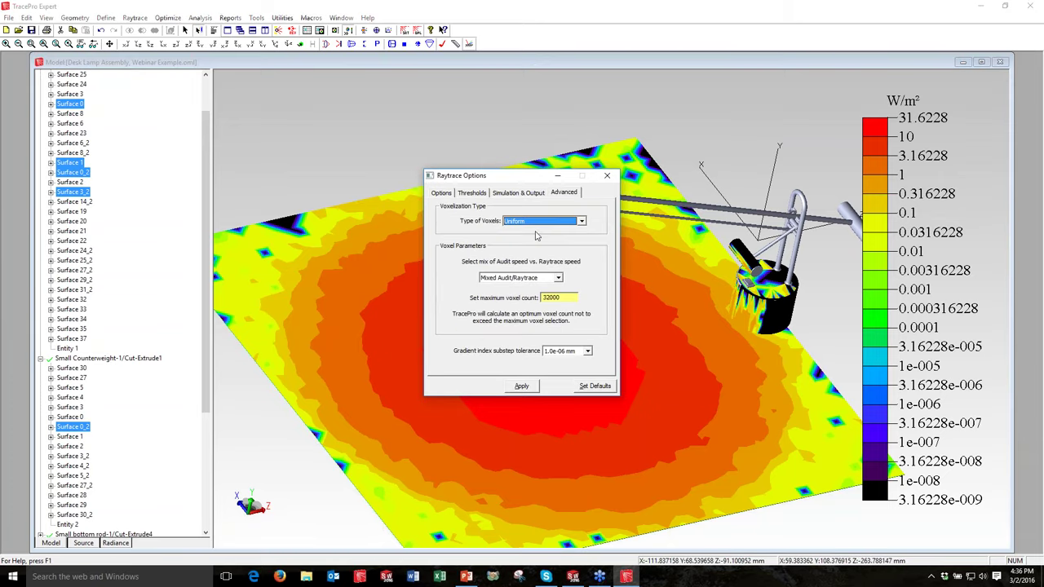
click(580, 221)
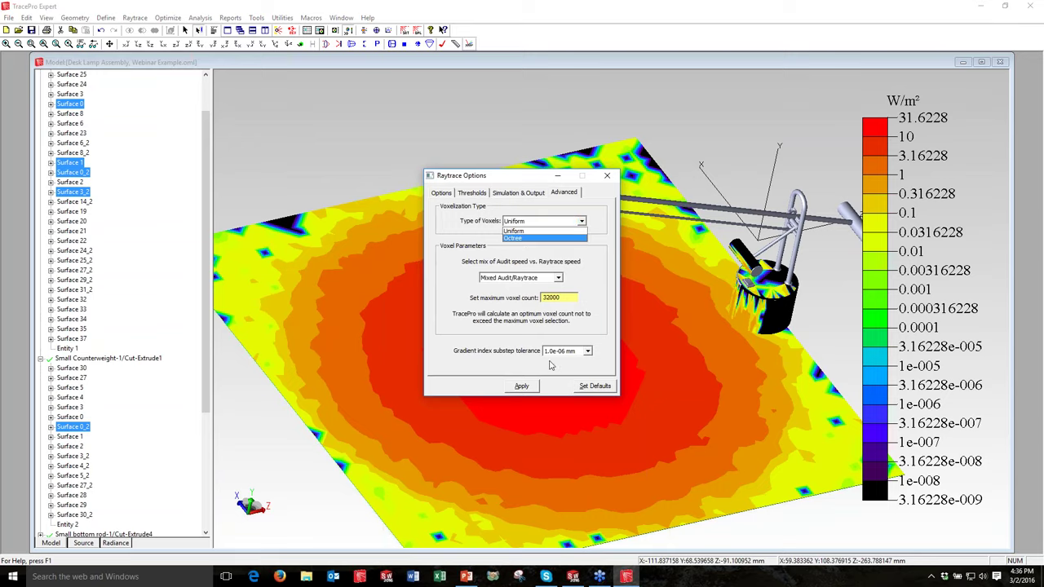
key(Escape)
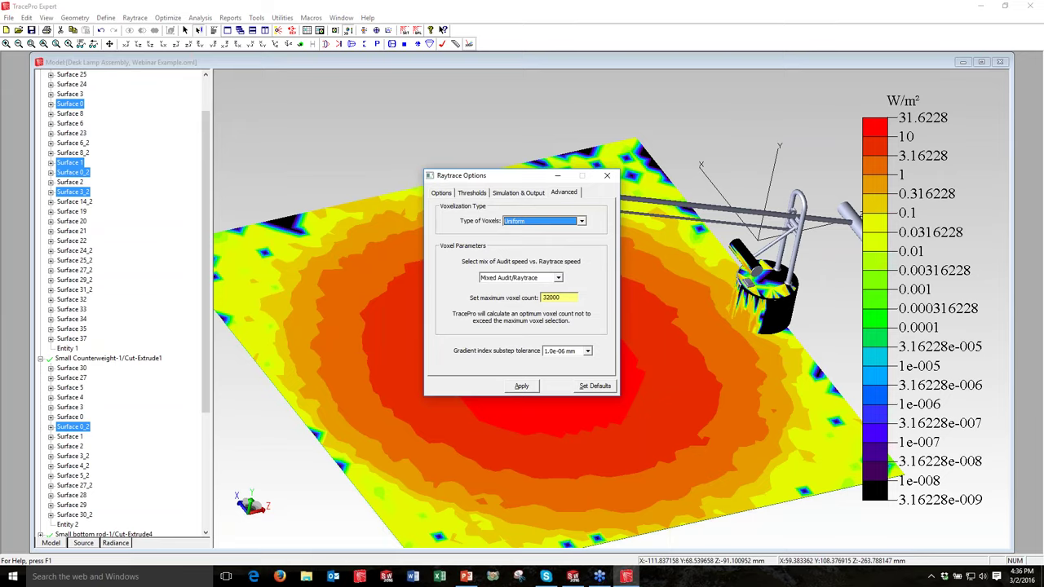
click(606, 175)
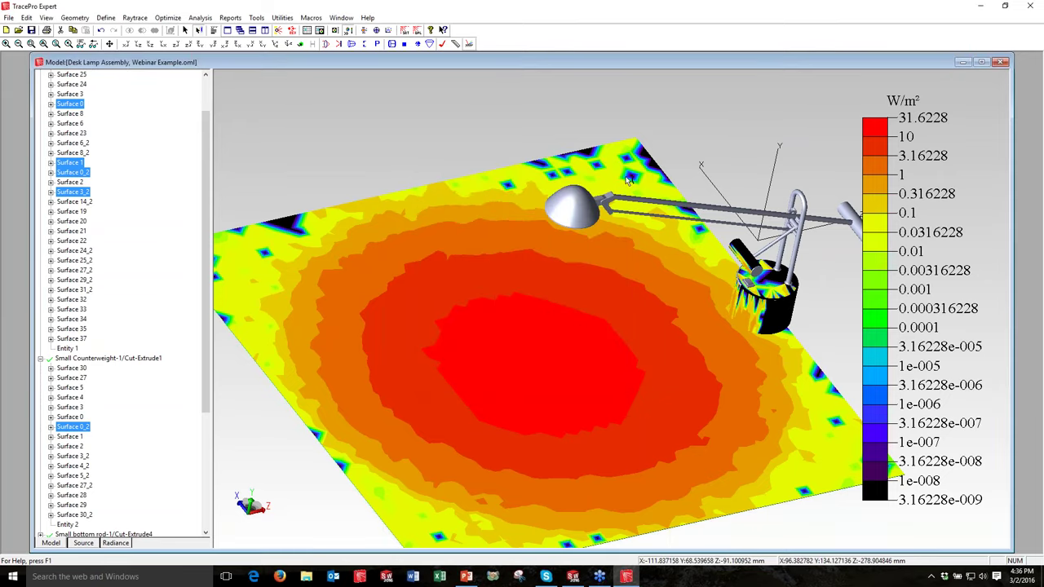
click(562, 289)
scroll(562, 289, down, 1)
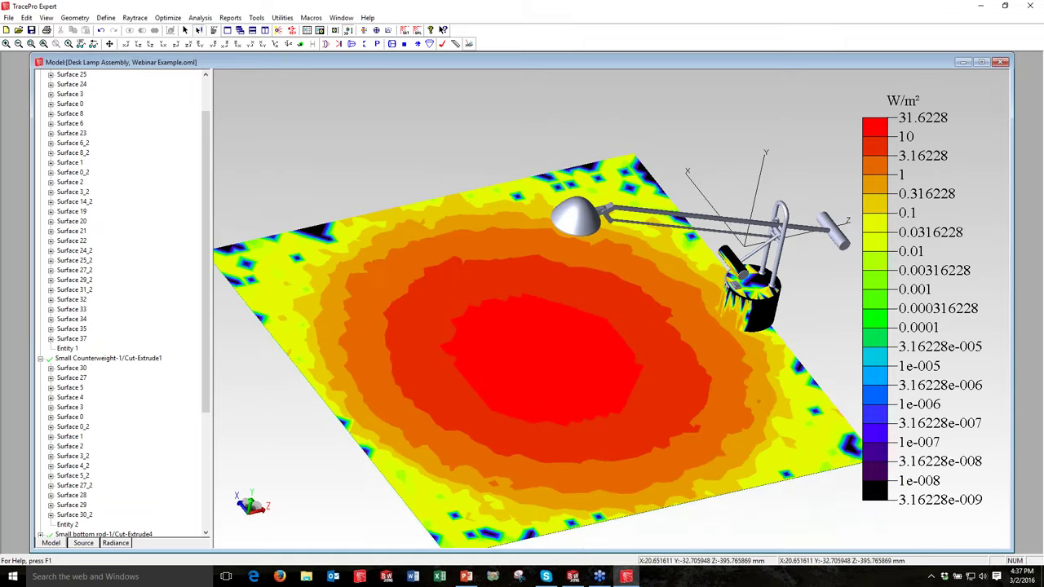
- Minimize the desk lamp model, switch to PowerPoint and present the Light Guide/Backlight Example slides through the finished model slide
click(963, 62)
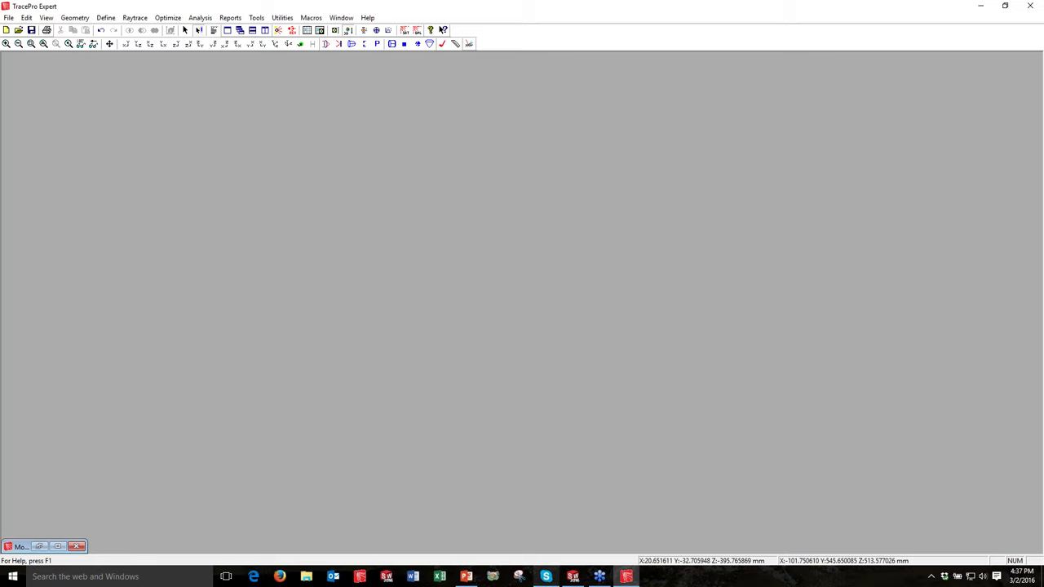
click(467, 577)
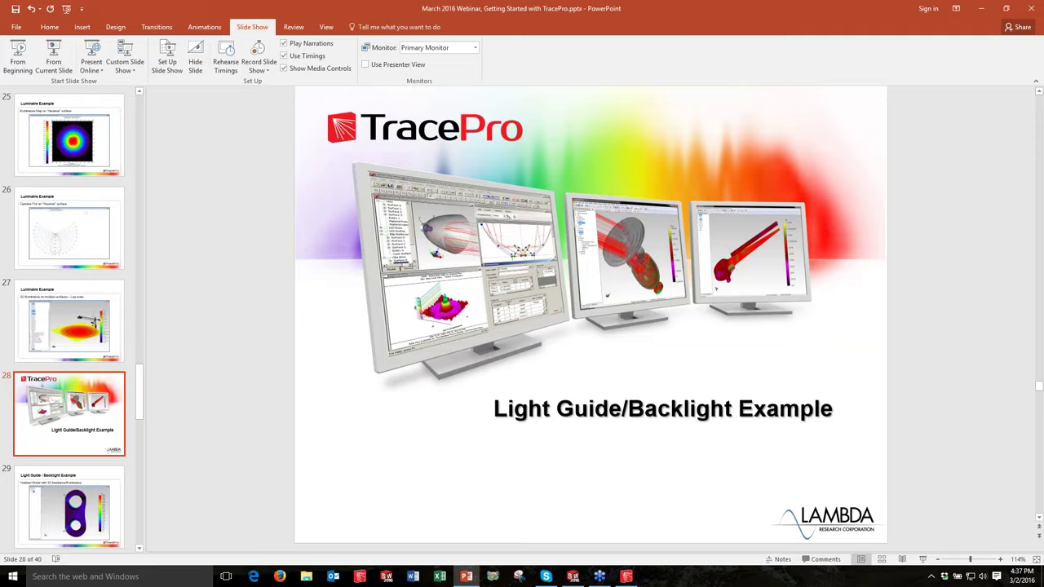
key(shift+F5)
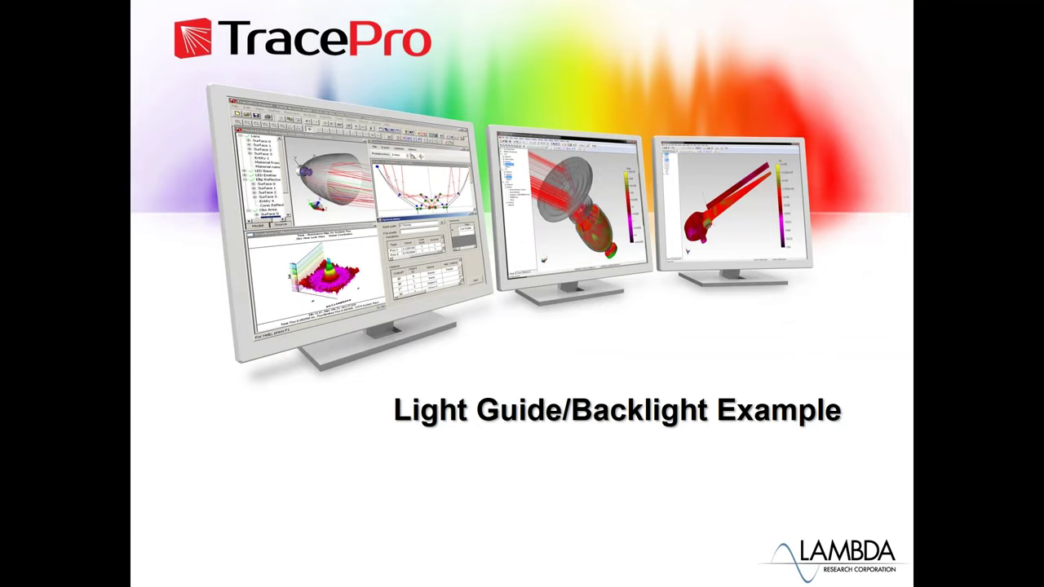
key(Right)
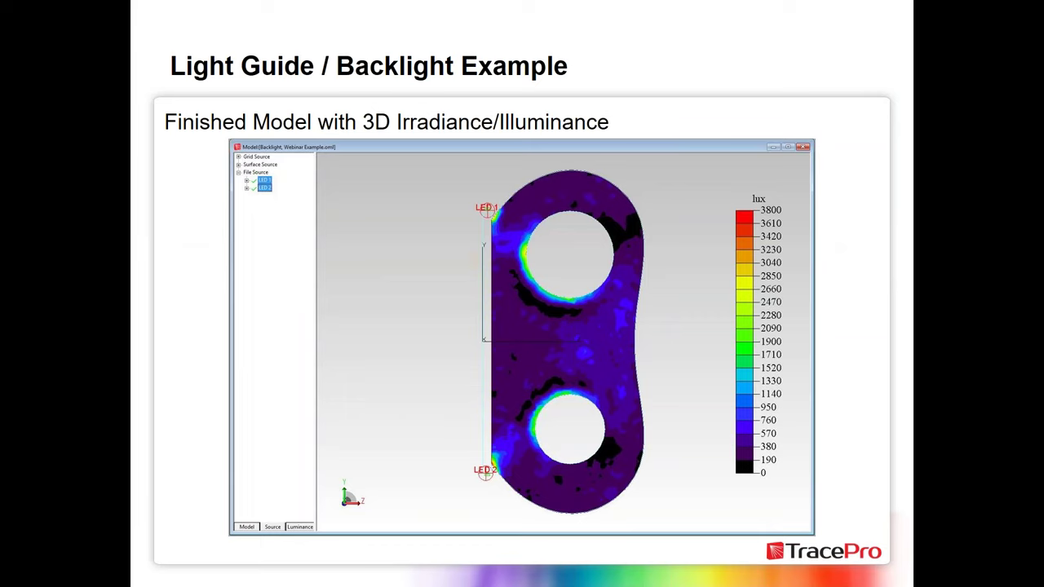
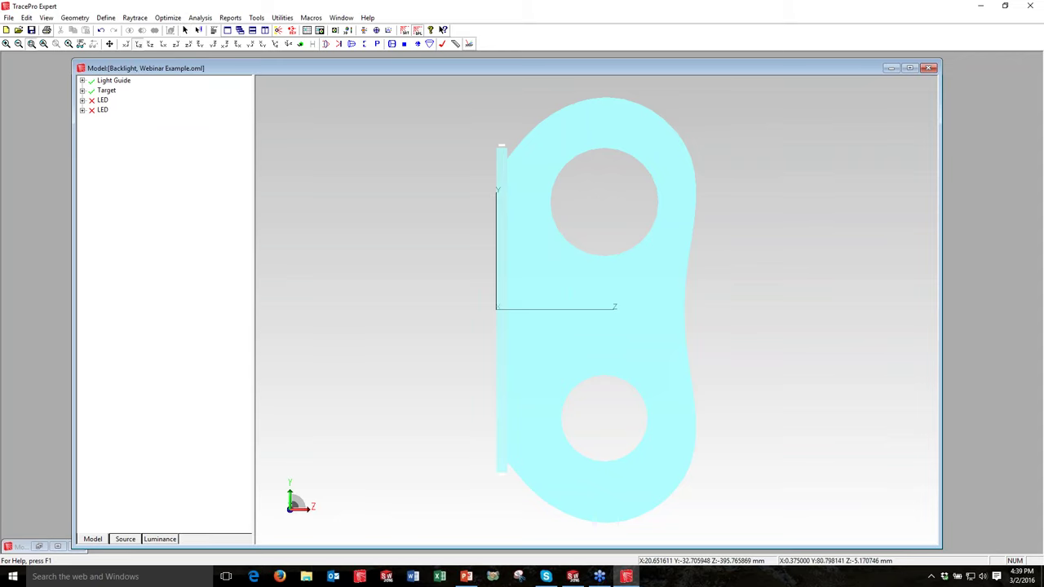
- Inspect the upper LED and the adjacent end of the light guide up close, and return to the full model view
drag(485, 131, 522, 163)
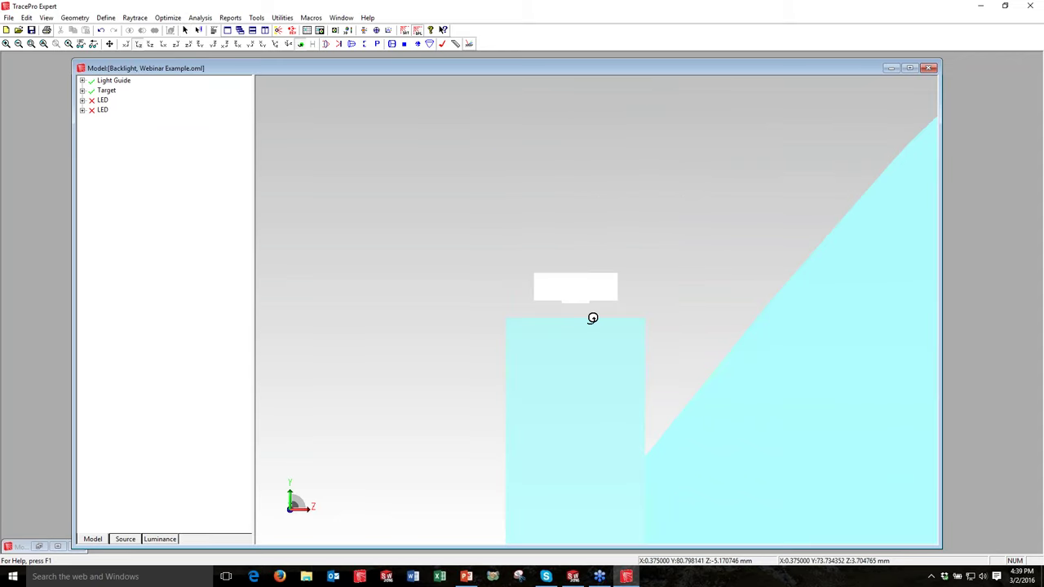
mouse_move(593, 318)
mouse_down()
mouse_move(595, 350)
mouse_move(584, 303)
mouse_up()
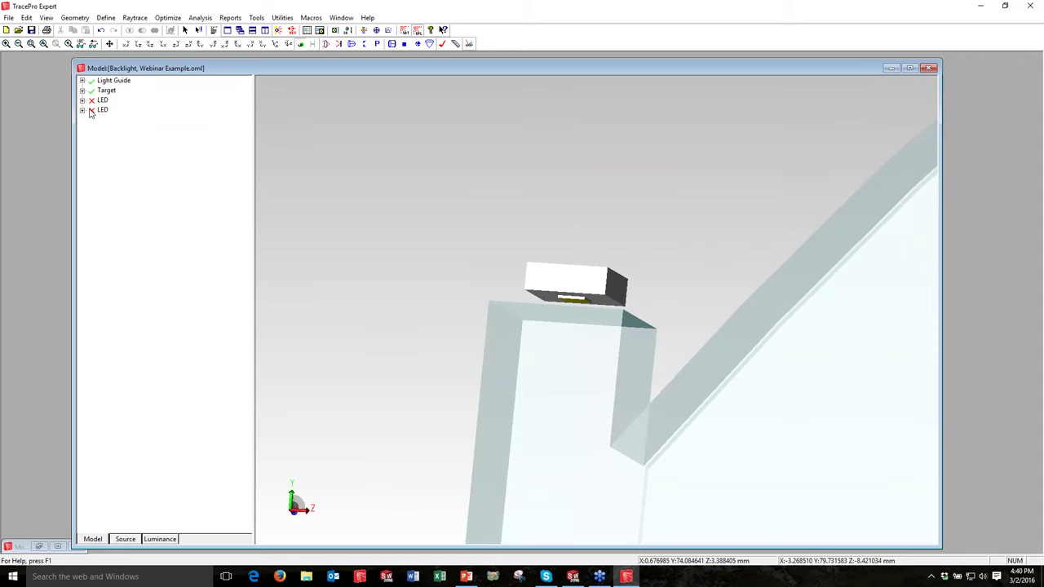
click(138, 44)
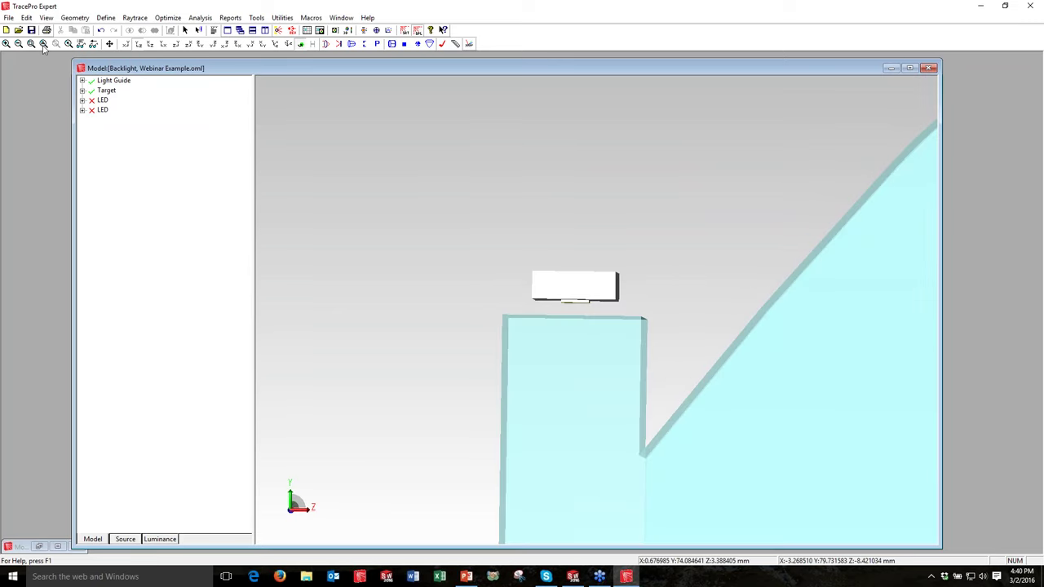
click(43, 44)
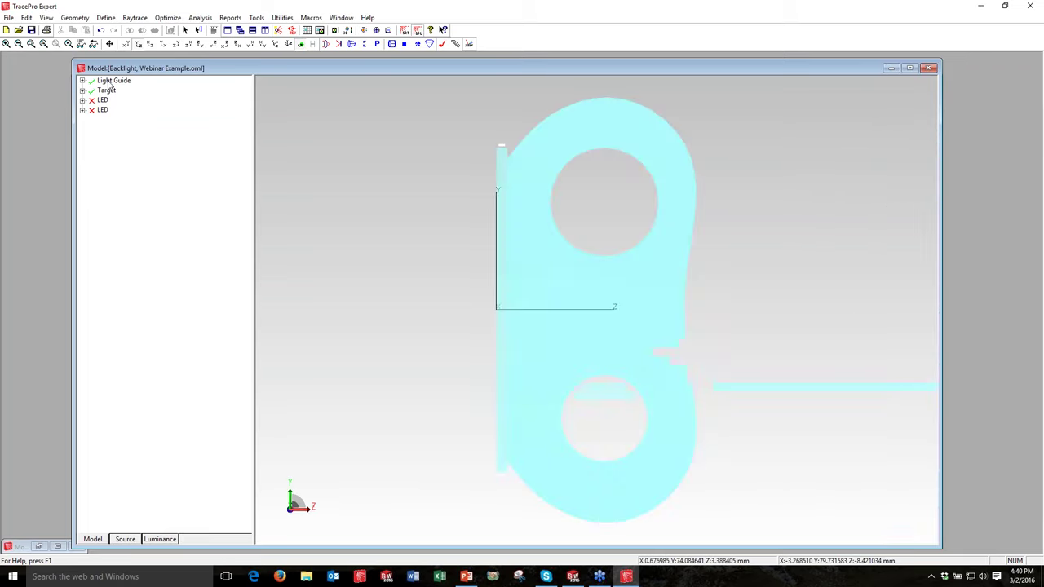
- Apply the pmma material from the Plastic catalog to the Light Guide
click(110, 81)
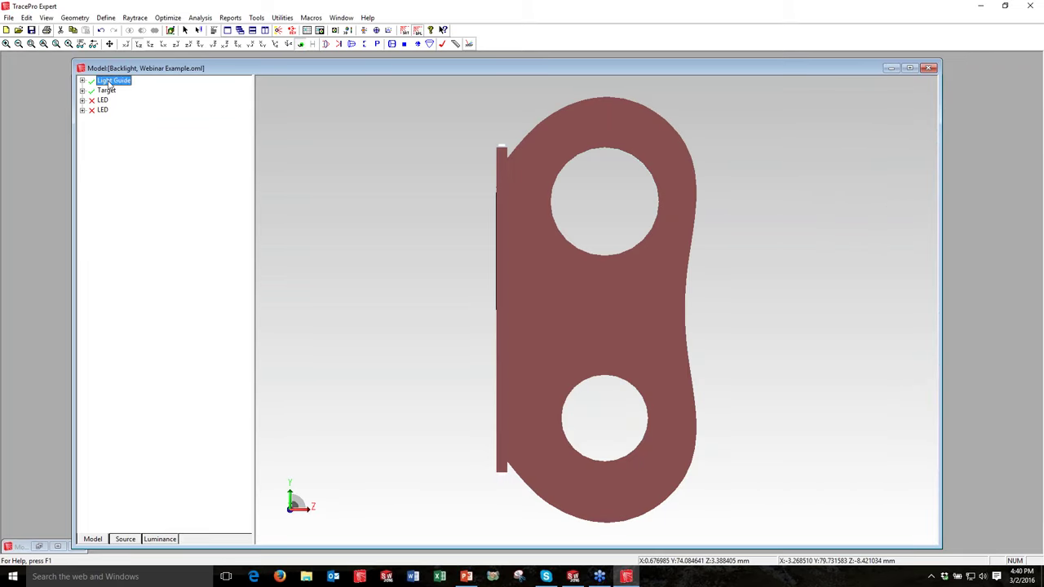
right_click(109, 84)
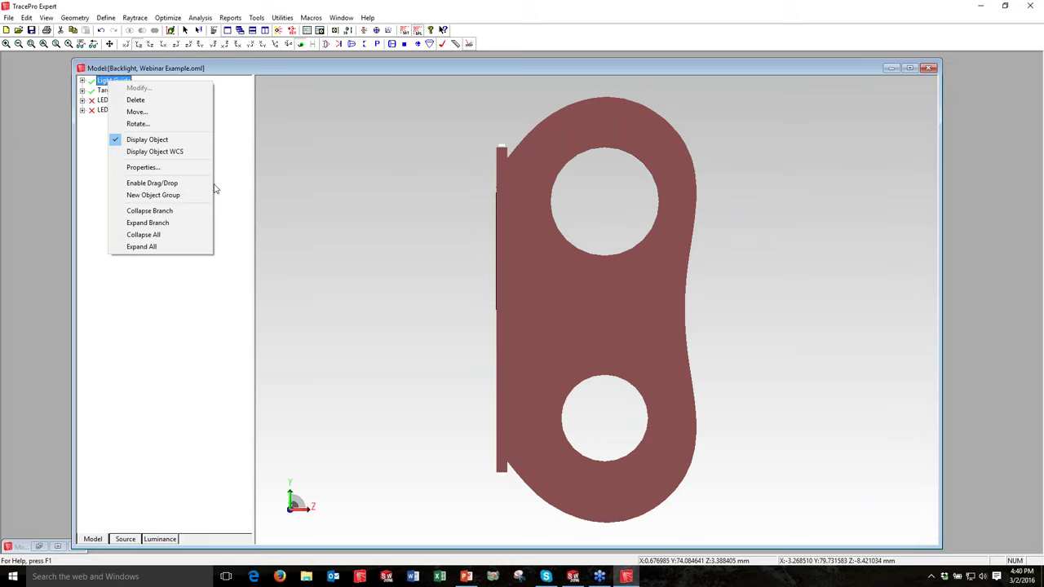
click(143, 167)
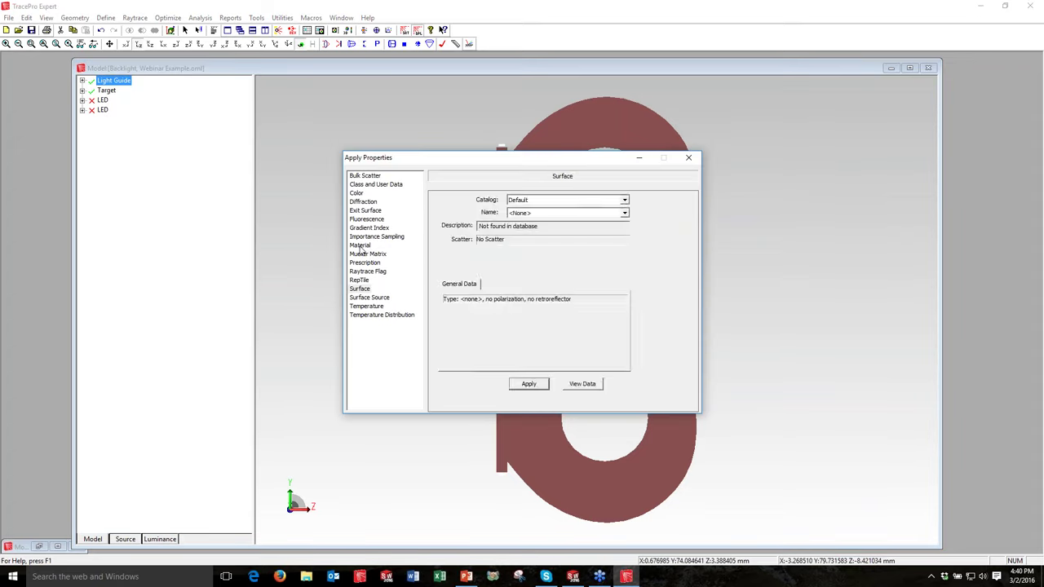
click(361, 245)
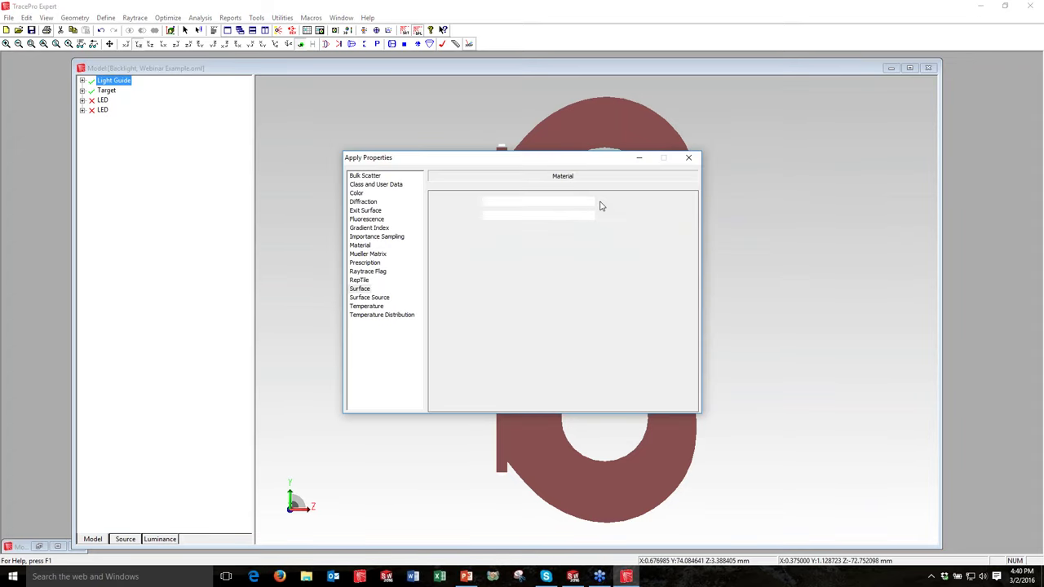
click(600, 204)
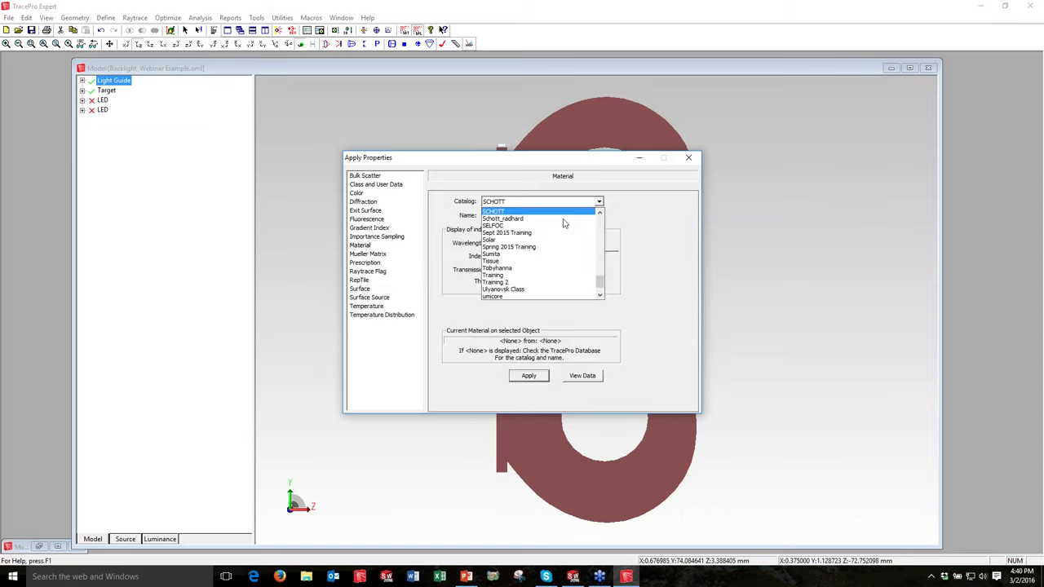
scroll(564, 232, up, 1)
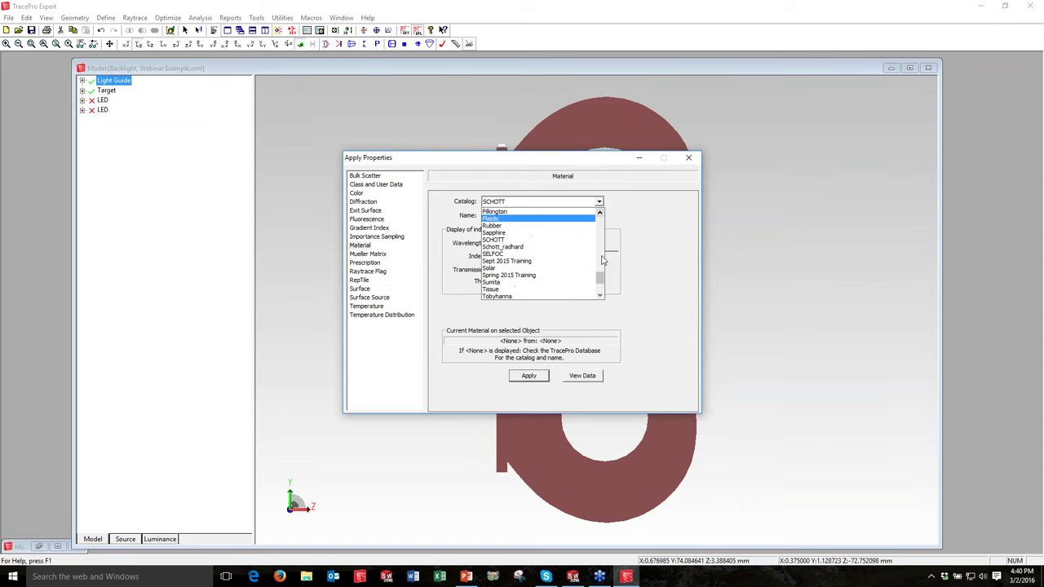
click(538, 219)
click(600, 216)
drag(601, 243, 604, 260)
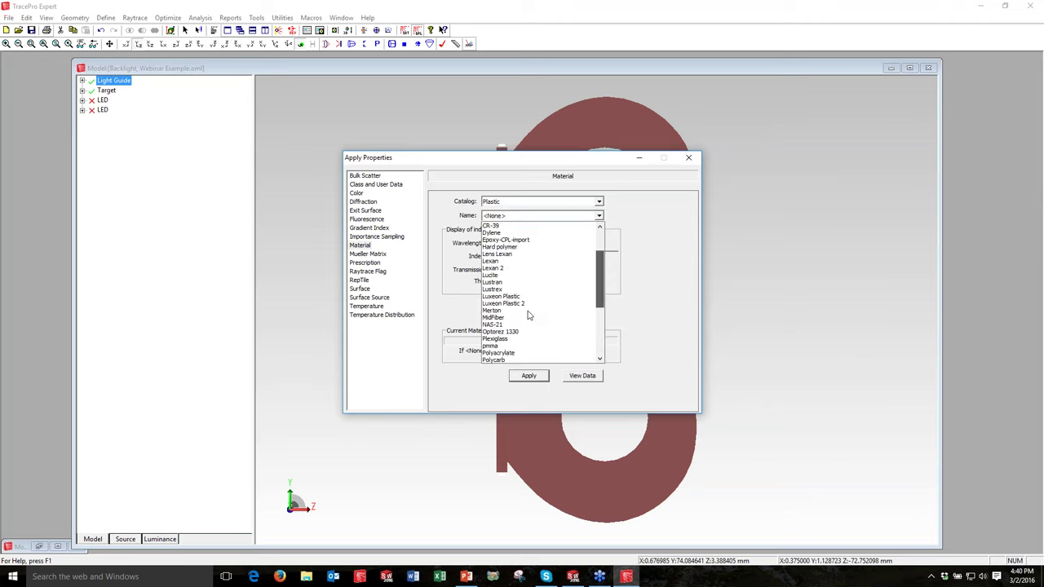
click(502, 345)
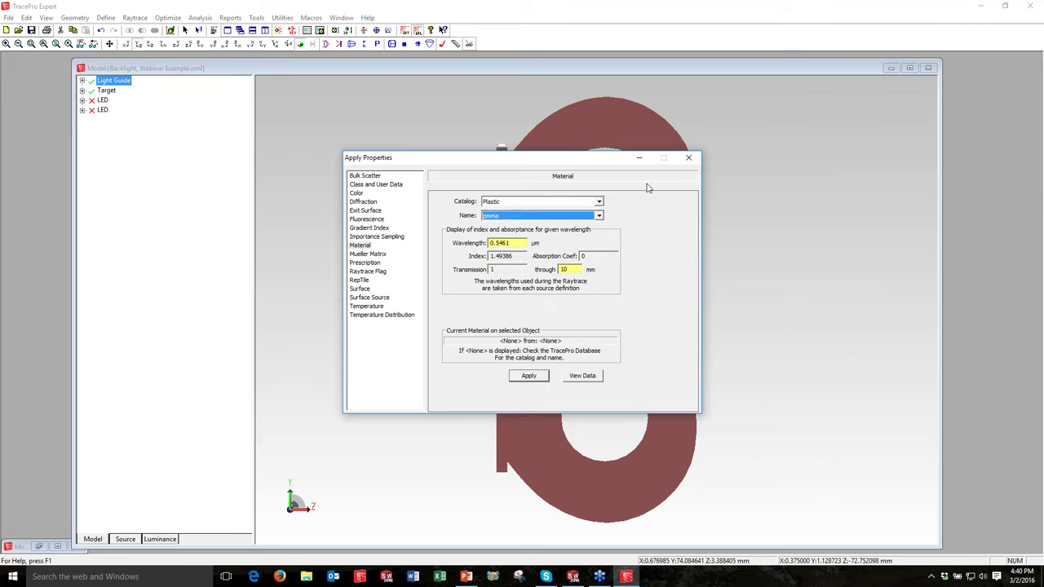
key(Return)
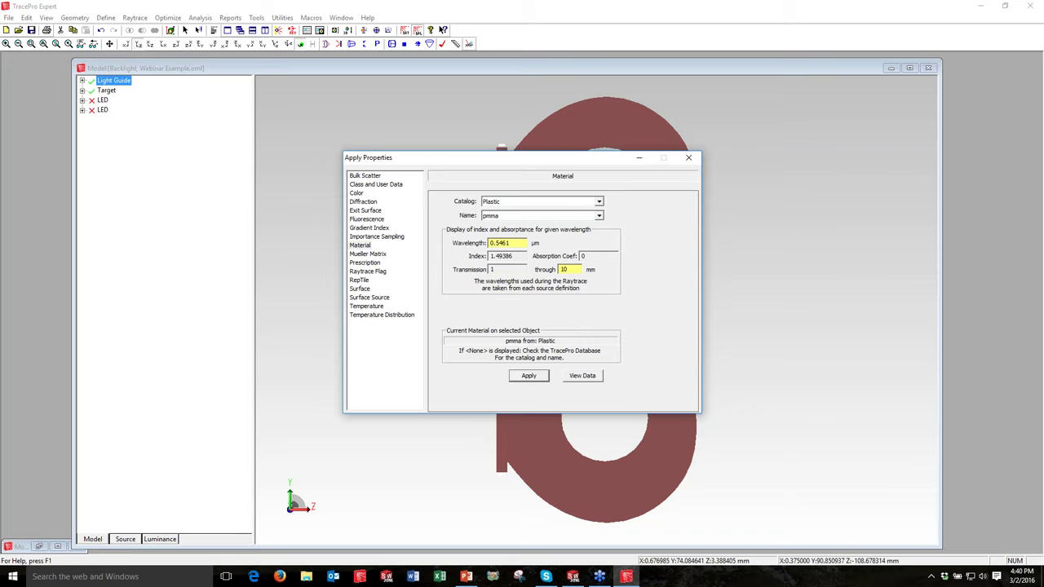
- Apply the Perfect Absorber surface property from the Default catalog to the Target's Receiver surface and close the properties
drag(530, 157, 700, 222)
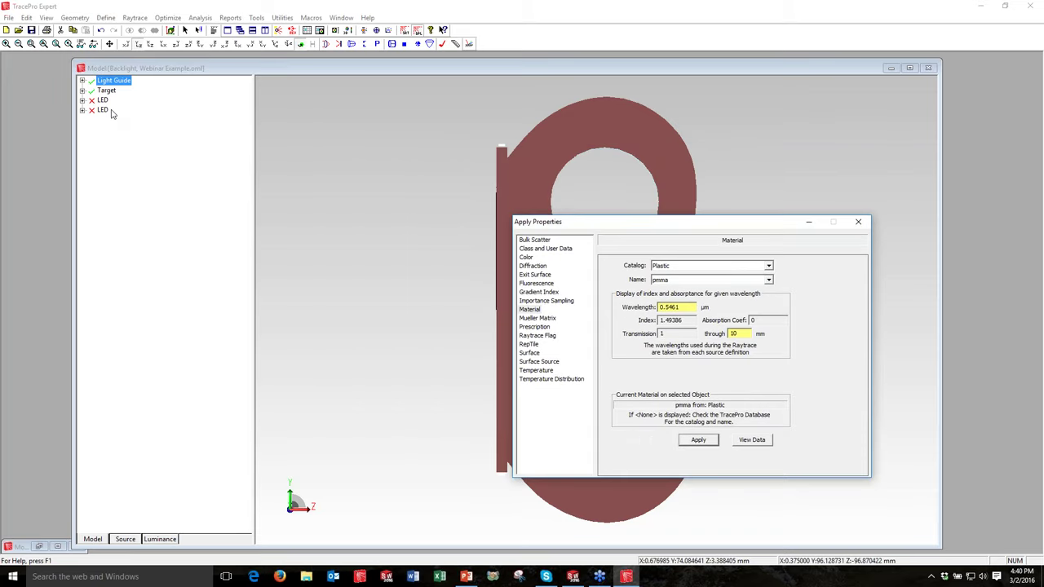
click(83, 91)
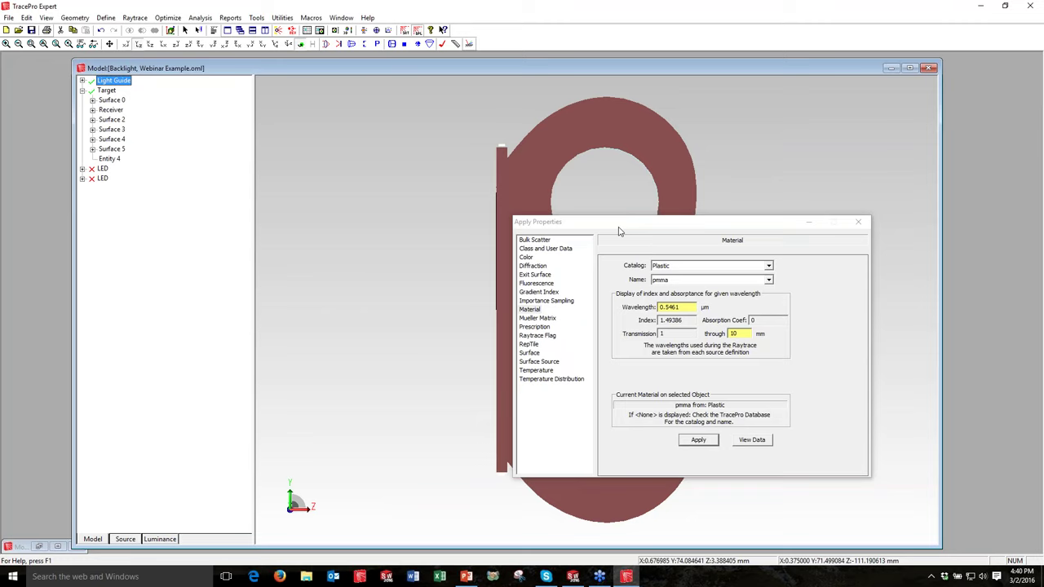
key(Down)
key(Down)
key(Down)
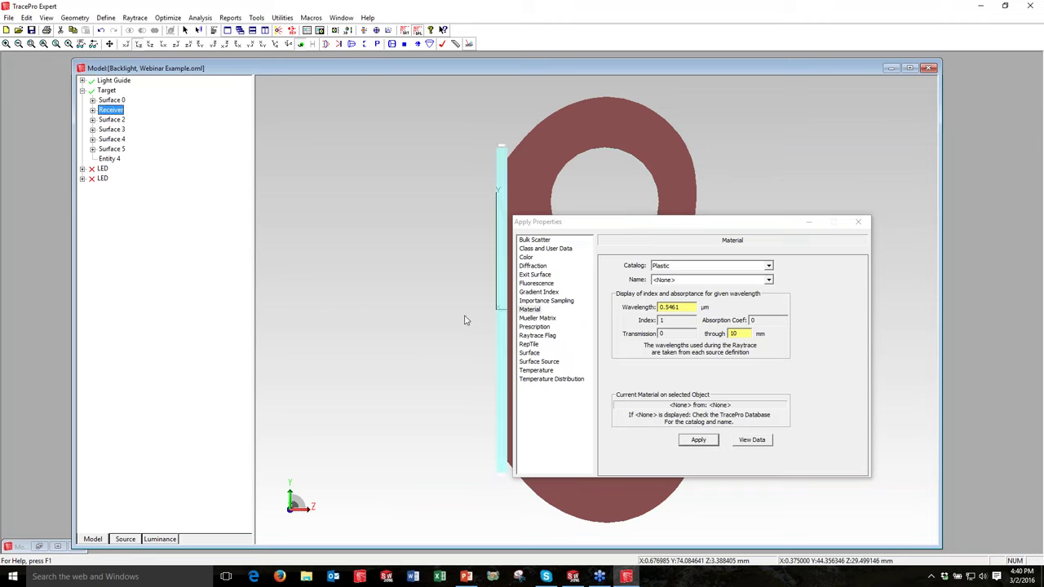
drag(652, 222, 586, 182)
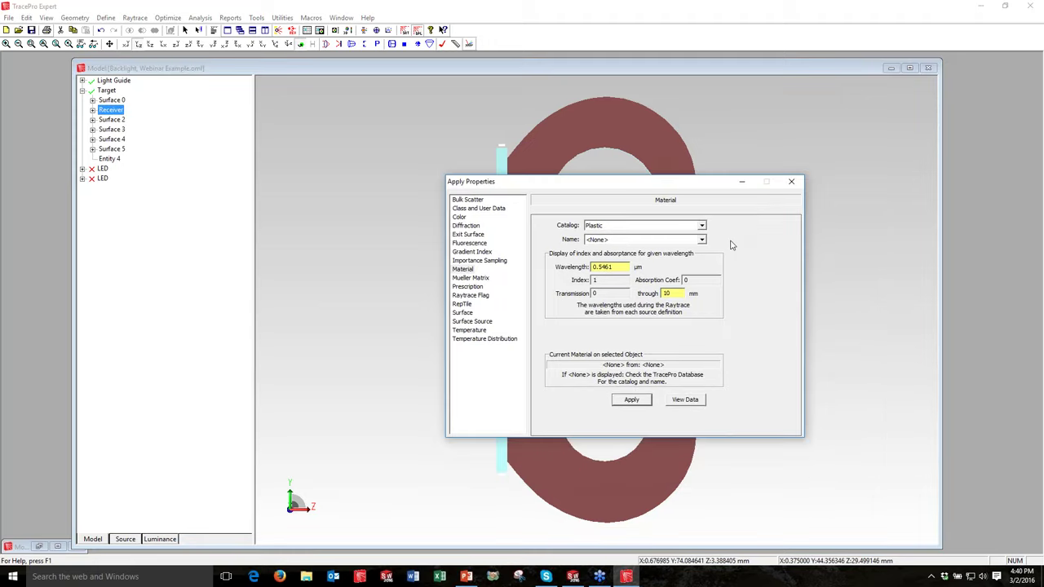
click(462, 313)
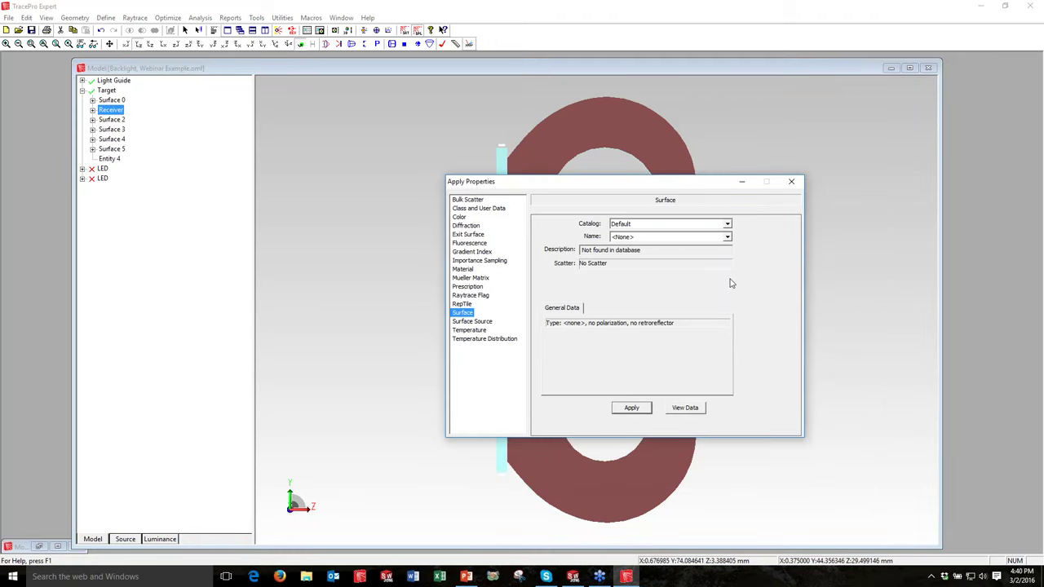
click(728, 237)
drag(728, 257, 729, 296)
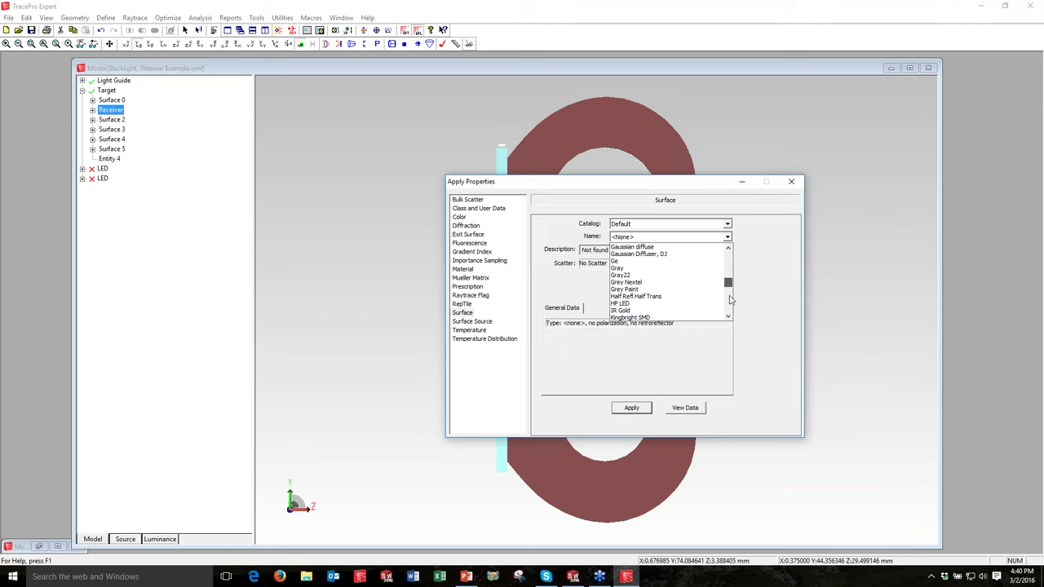
click(628, 283)
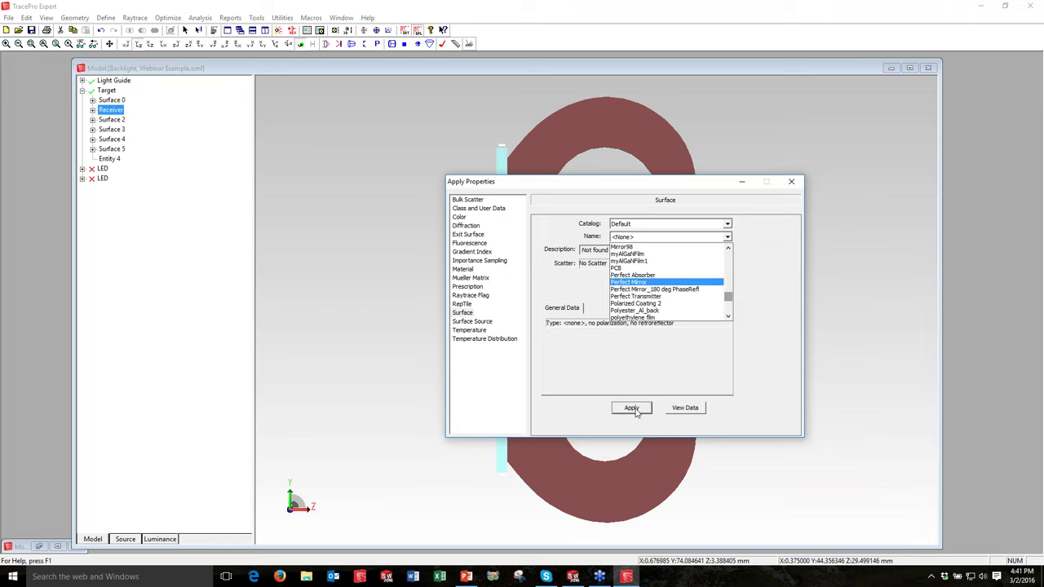
click(632, 275)
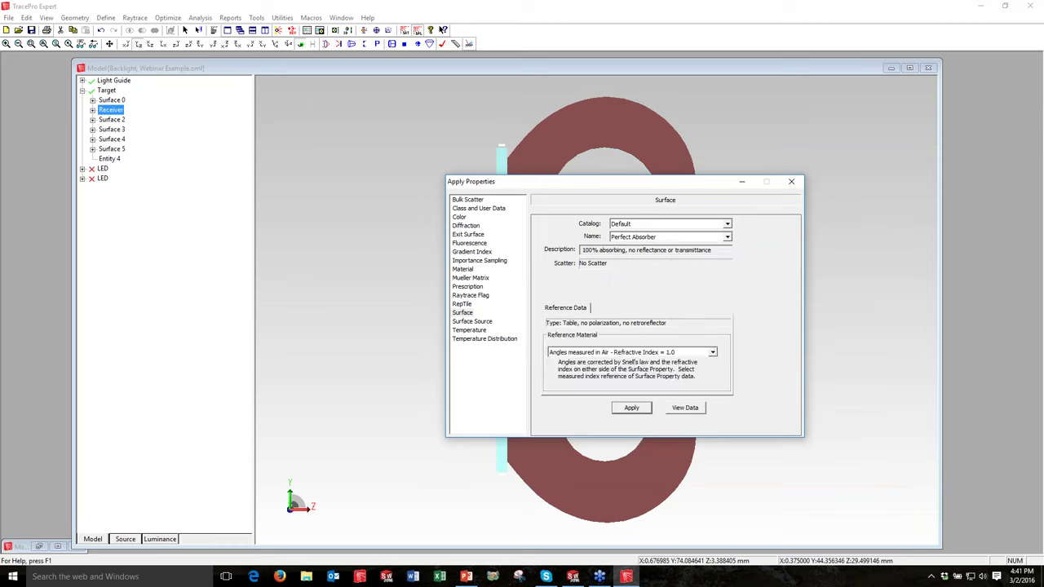
click(791, 181)
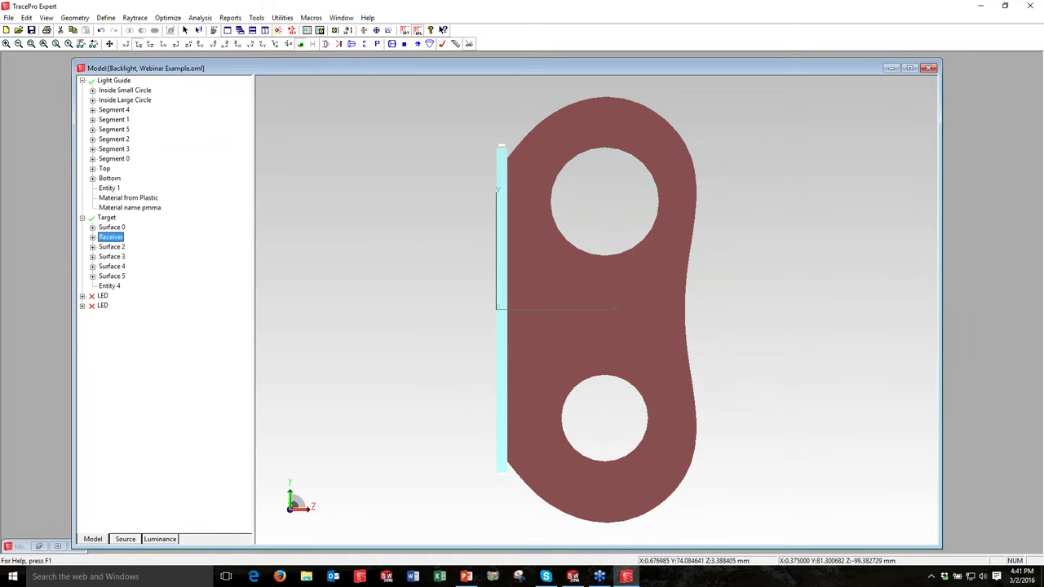
- Highlight the Light Guide's Bottom surface and examine it from an angled view
middle_drag(498, 341, 627, 274)
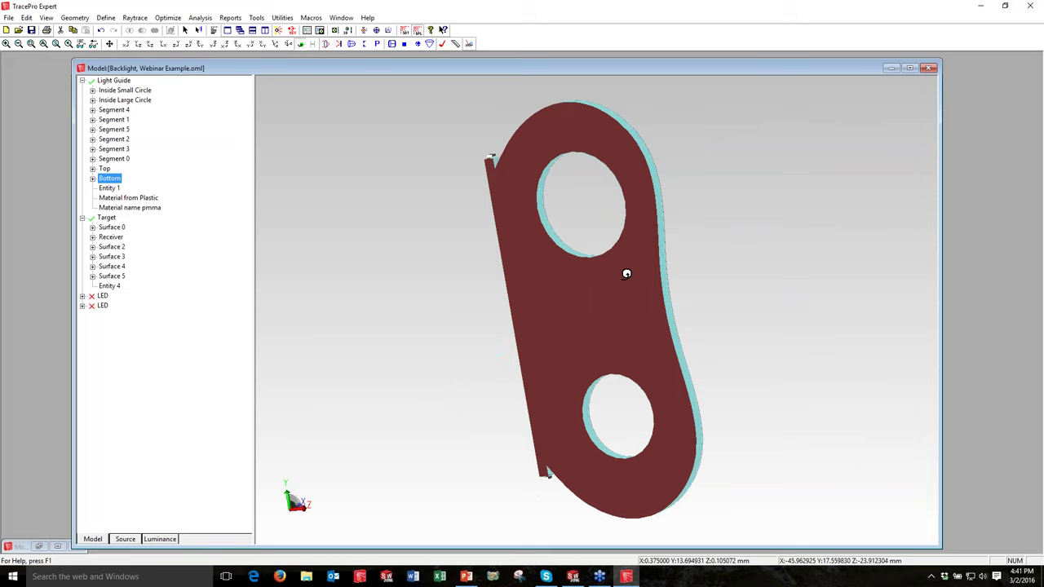
drag(627, 274, 615, 295)
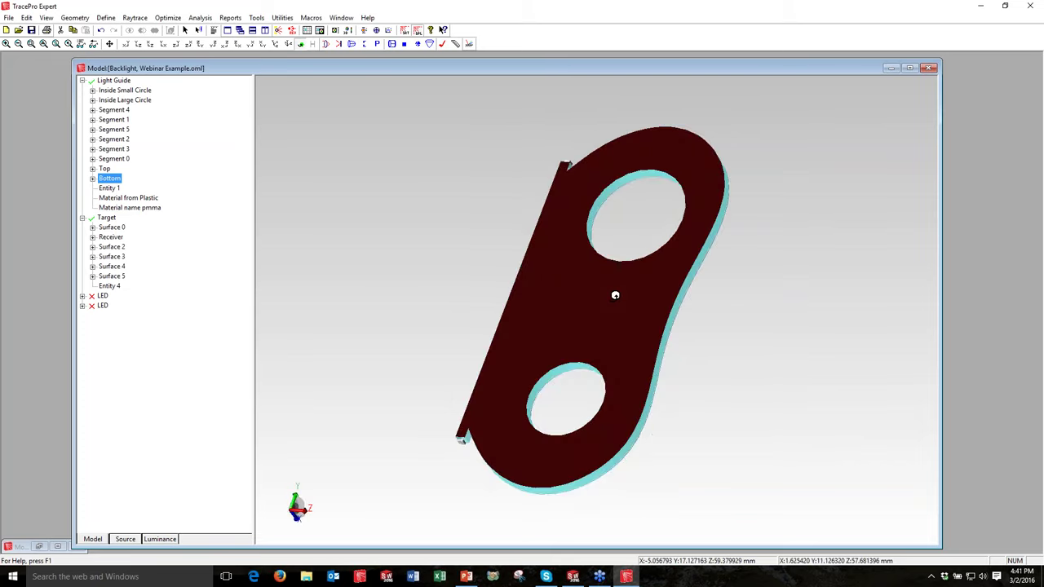
middle_drag(615, 295, 615, 296)
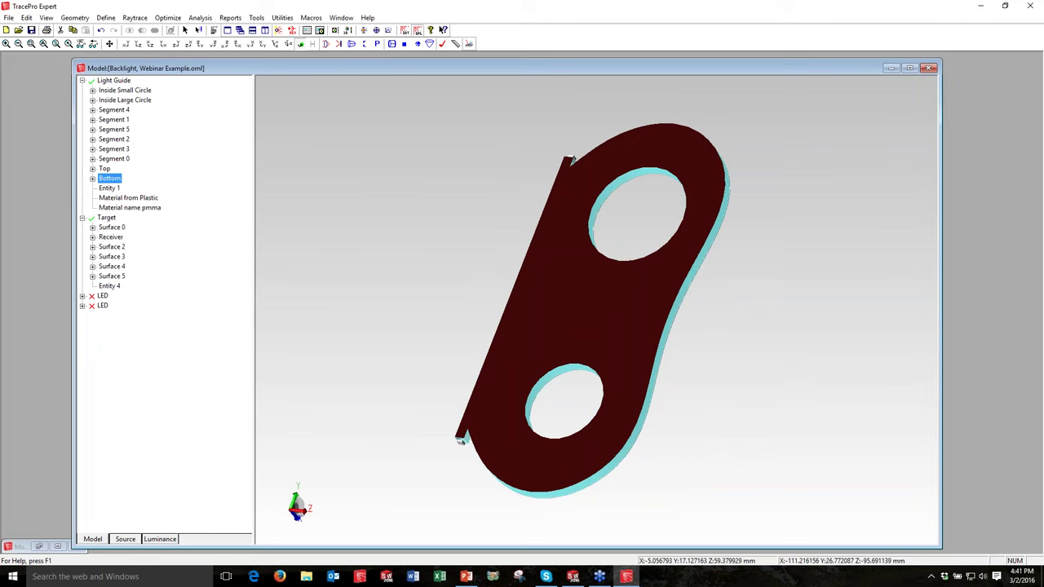
- Choose the Backlight Texture RepTile property from the Backlight Optimization catalog for the Light Guide's Bottom surface
right_click(109, 183)
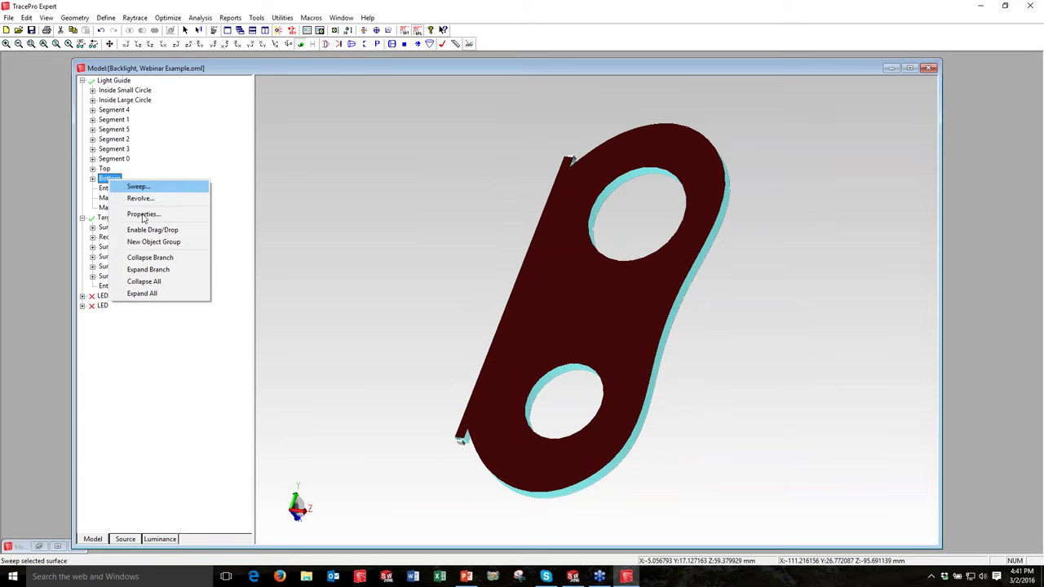
click(143, 215)
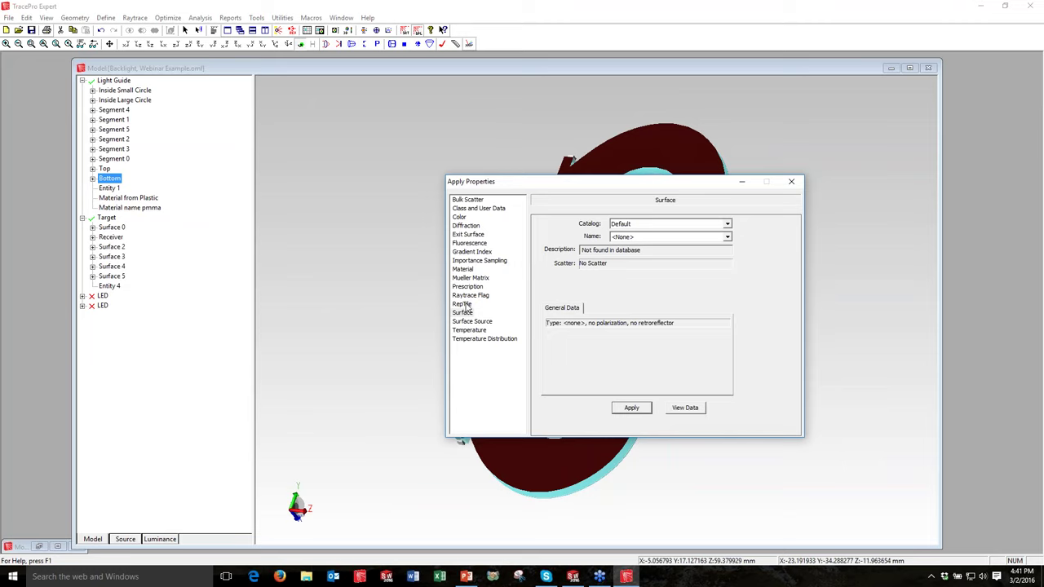
click(462, 304)
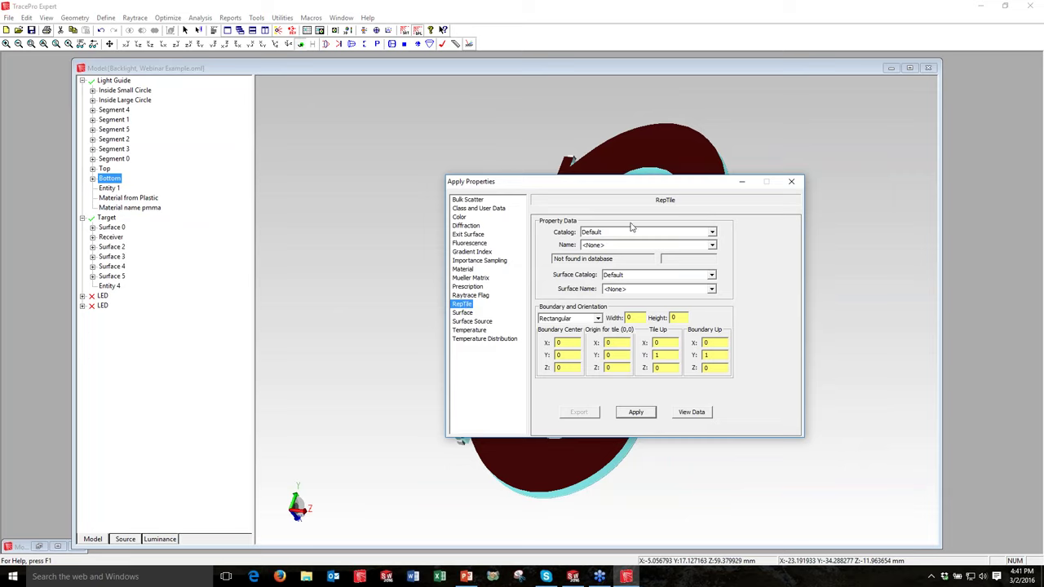
drag(640, 182, 563, 174)
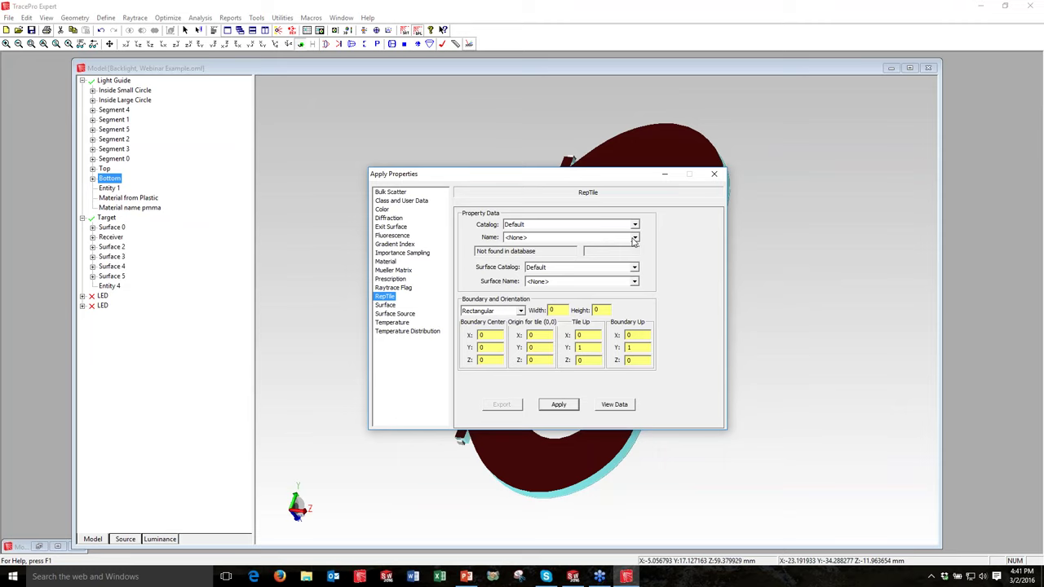
click(635, 224)
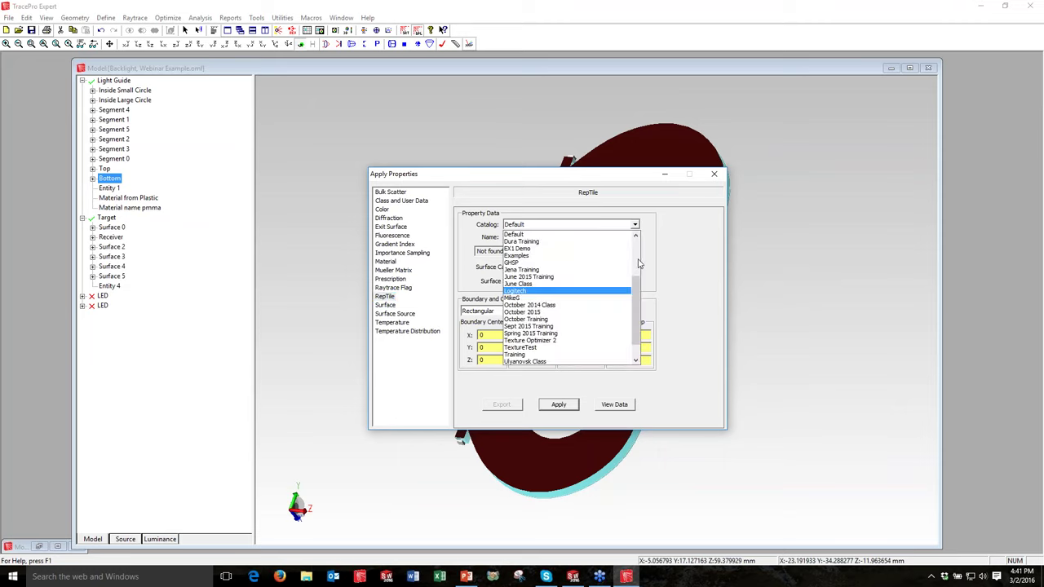
scroll(553, 251, up, 4)
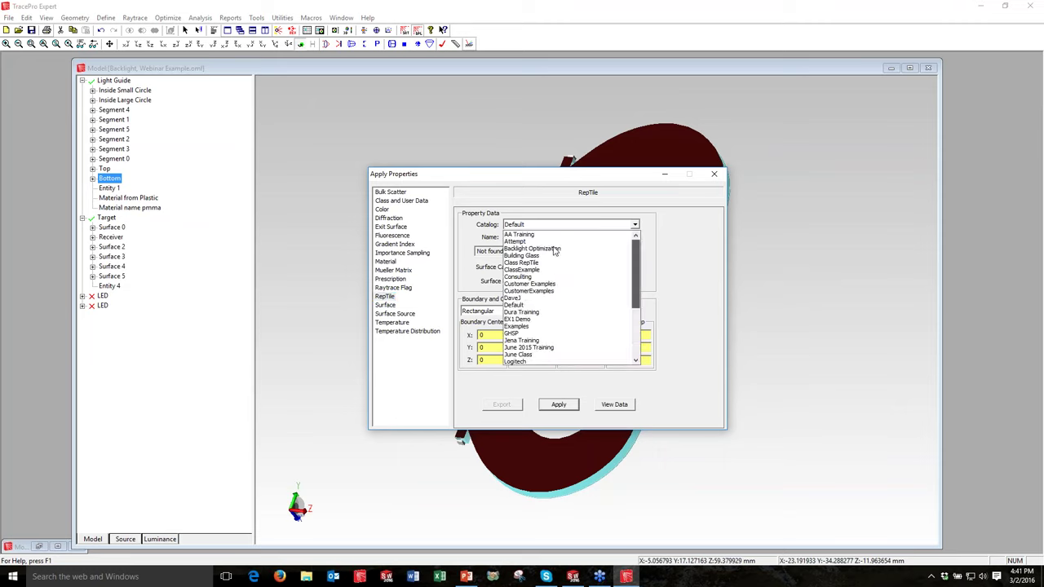
click(553, 249)
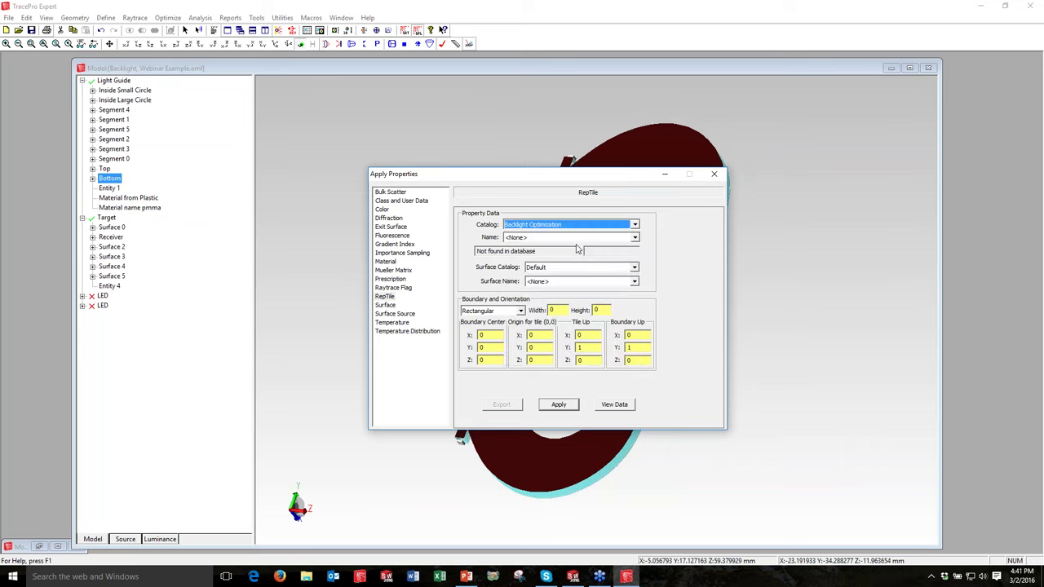
click(578, 237)
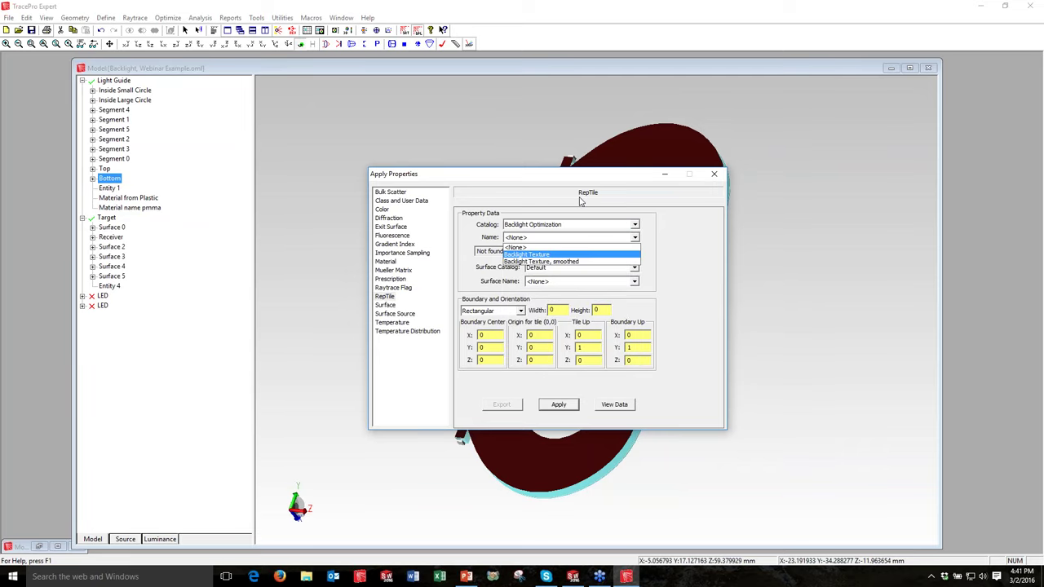
key(Return)
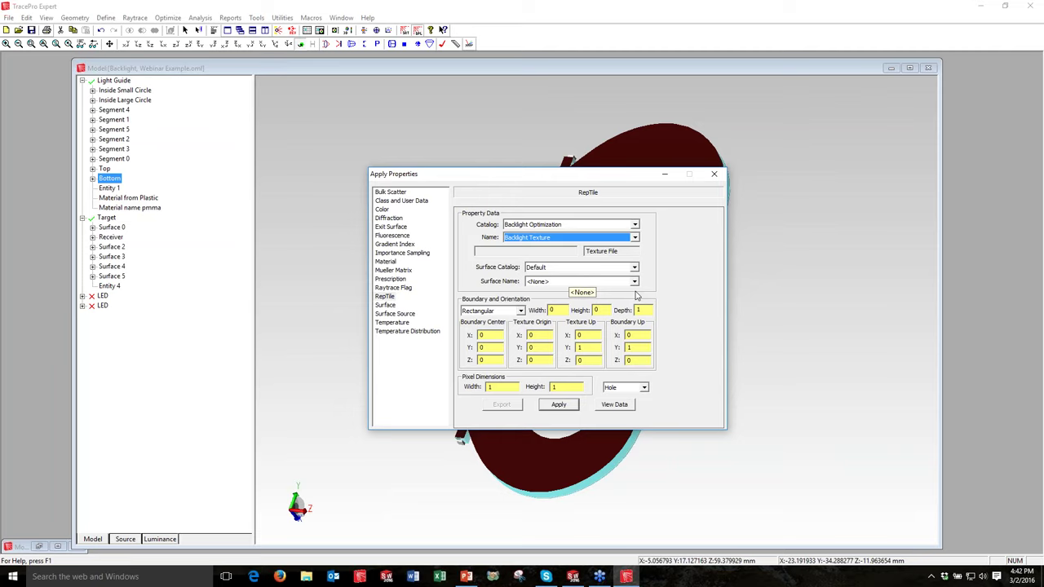
- Set the RepTile surface property to Flat white paint from the Default catalog
click(634, 281)
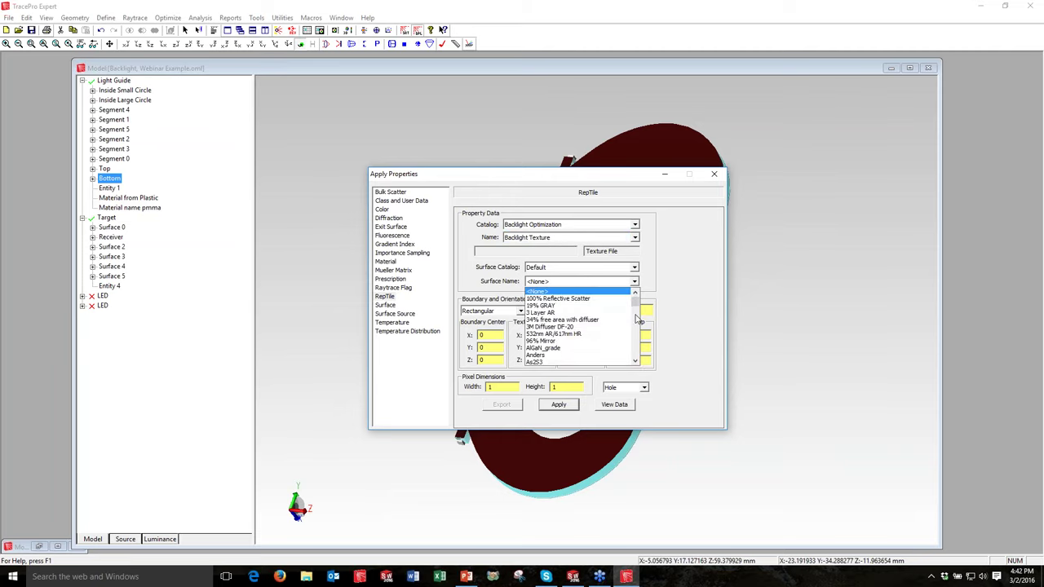
scroll(594, 330, down, 8)
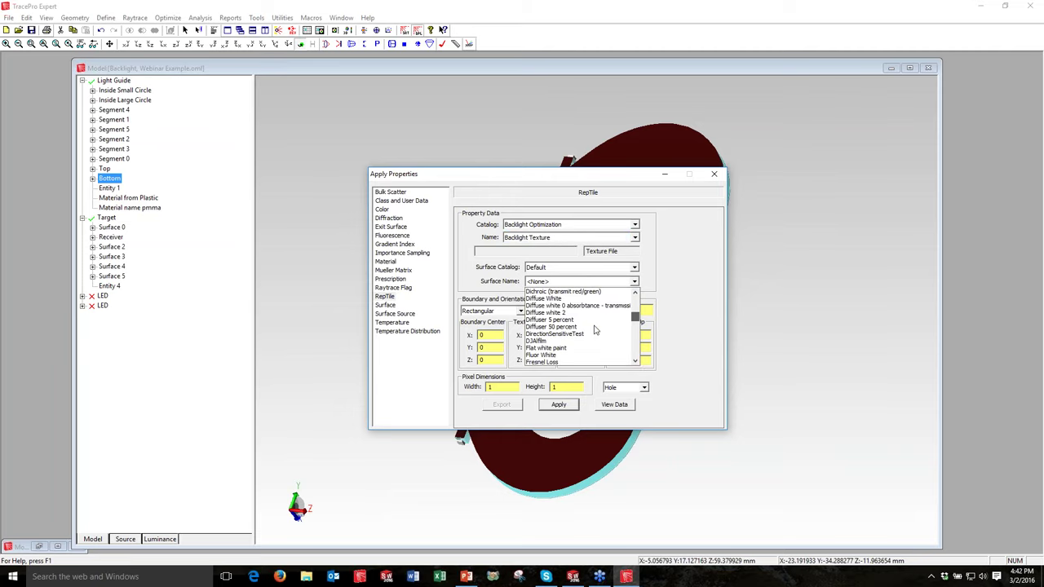
scroll(595, 326, down, 1)
click(596, 325)
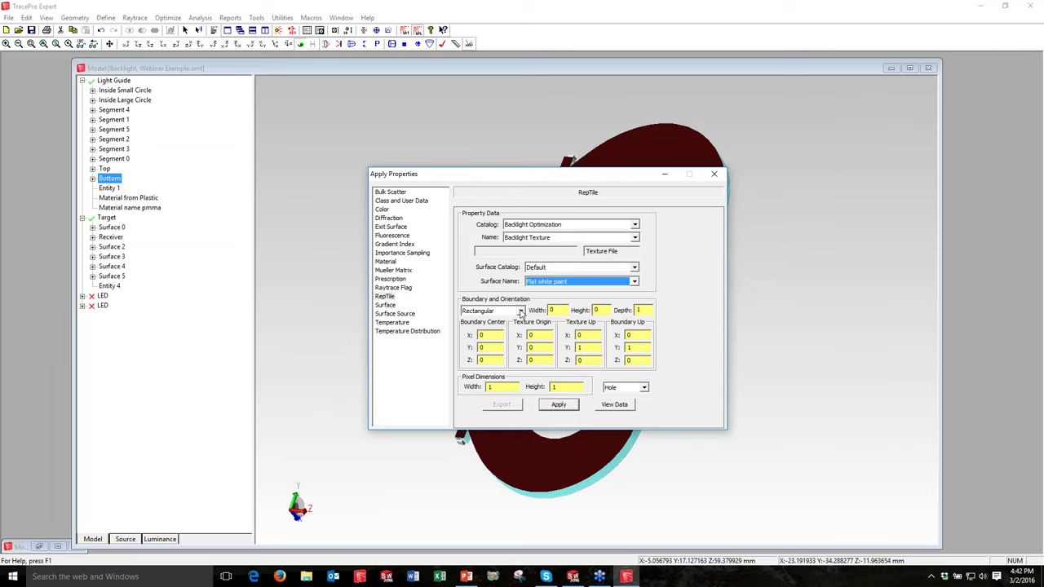
- Apply the RepTile texture using the surface bounds and a depth of 0.5, and expand the Bottom surface's property entries
click(521, 312)
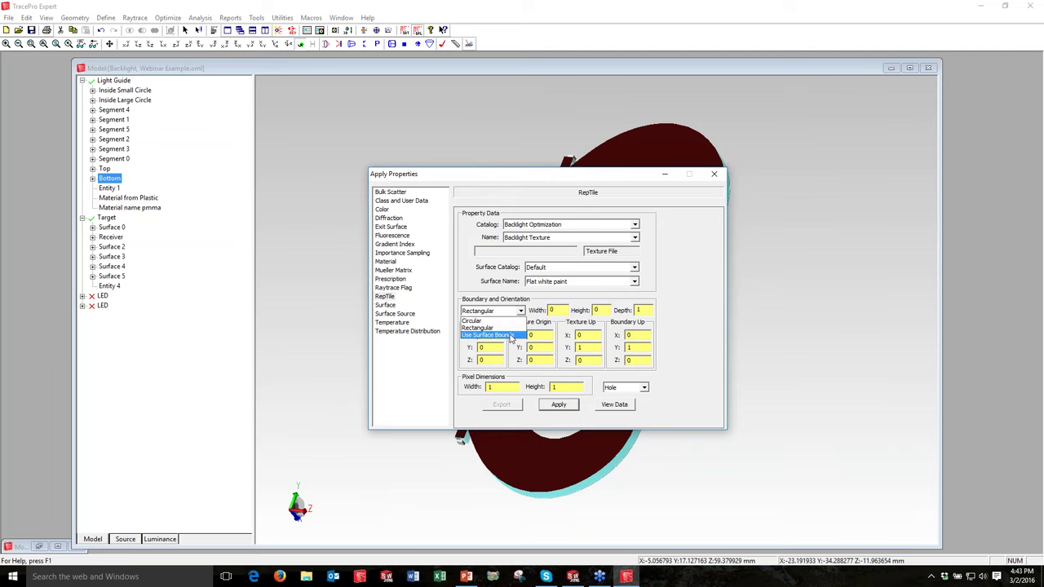
click(511, 335)
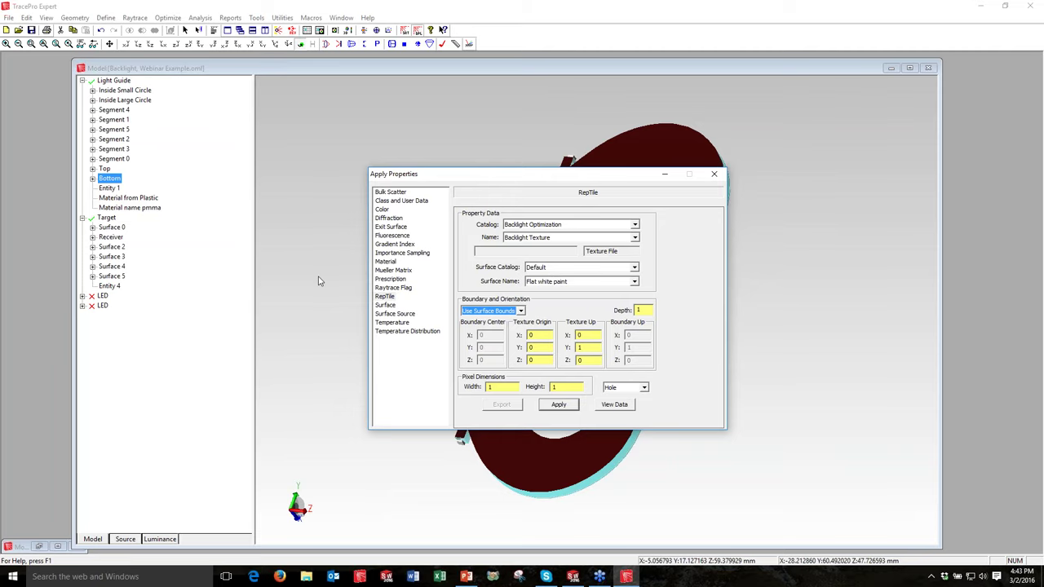
drag(569, 178, 411, 172)
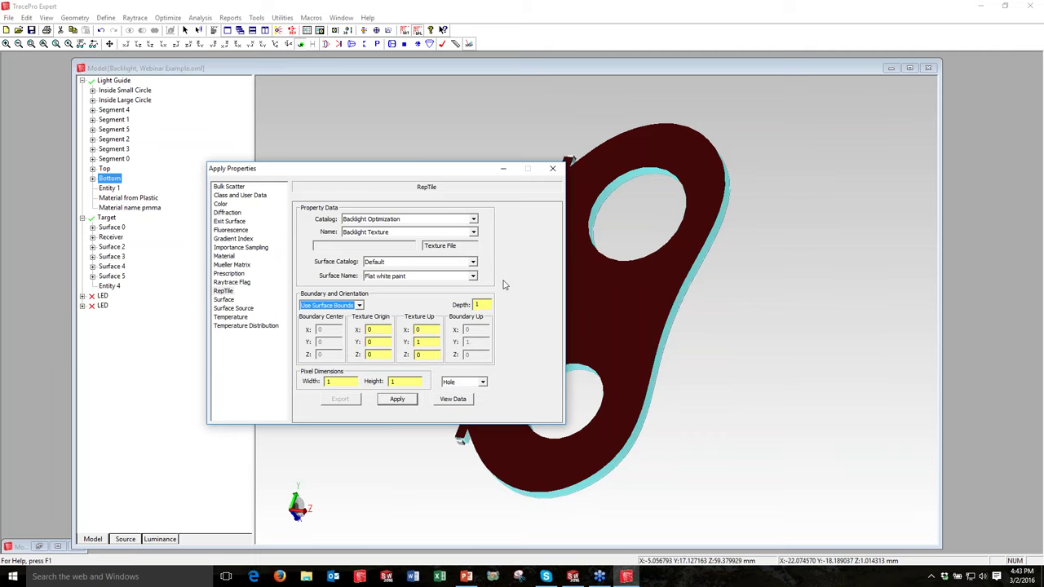
key(Tab)
text(0.5)
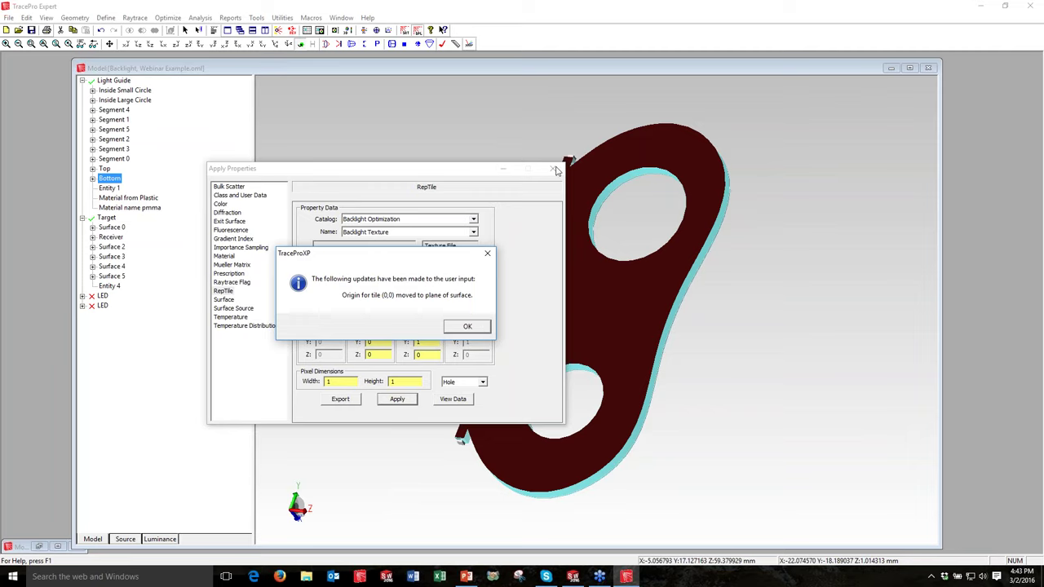
key(Return)
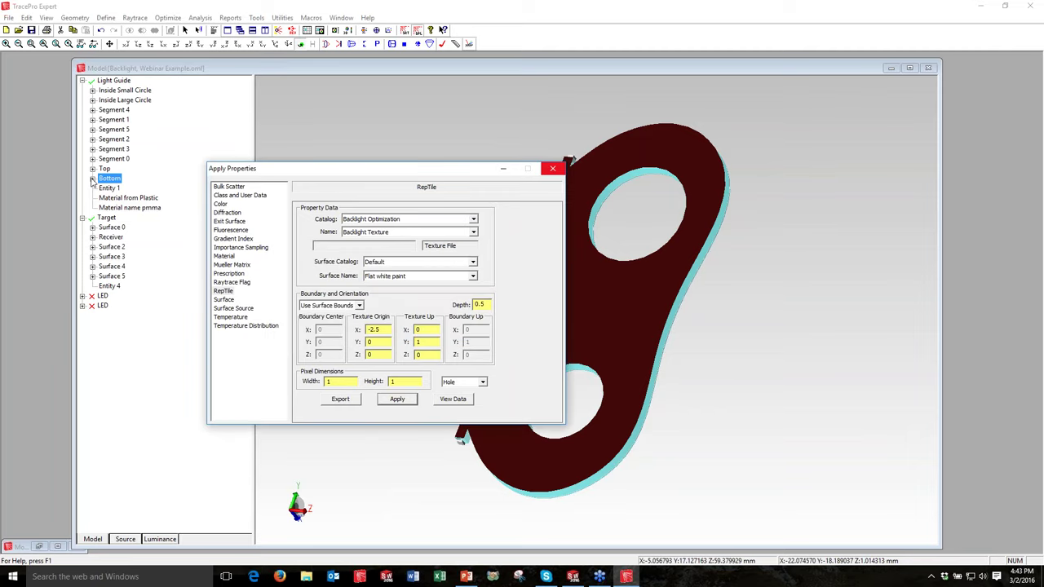
click(93, 180)
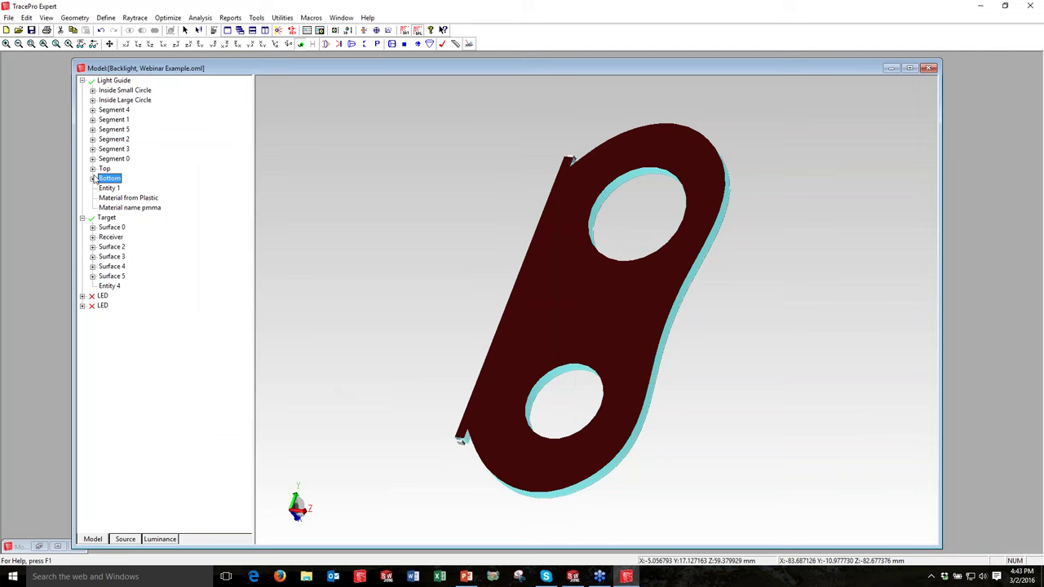
click(93, 179)
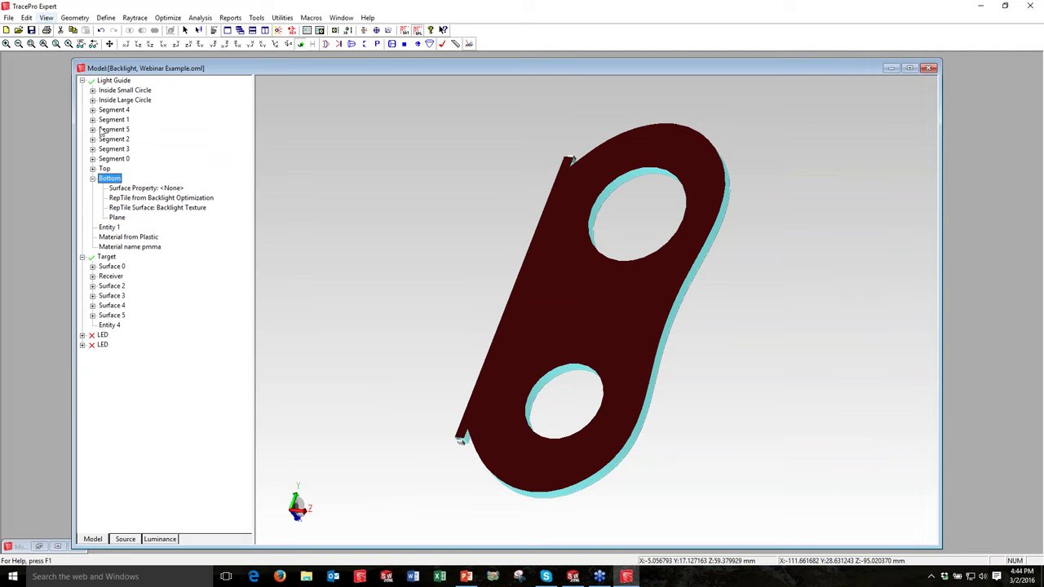
- Display the RepTiles and boundary on the Light Guide and examine the Bottom texture from angled and straight-on YZ views
click(47, 18)
mouse_move(100, 128)
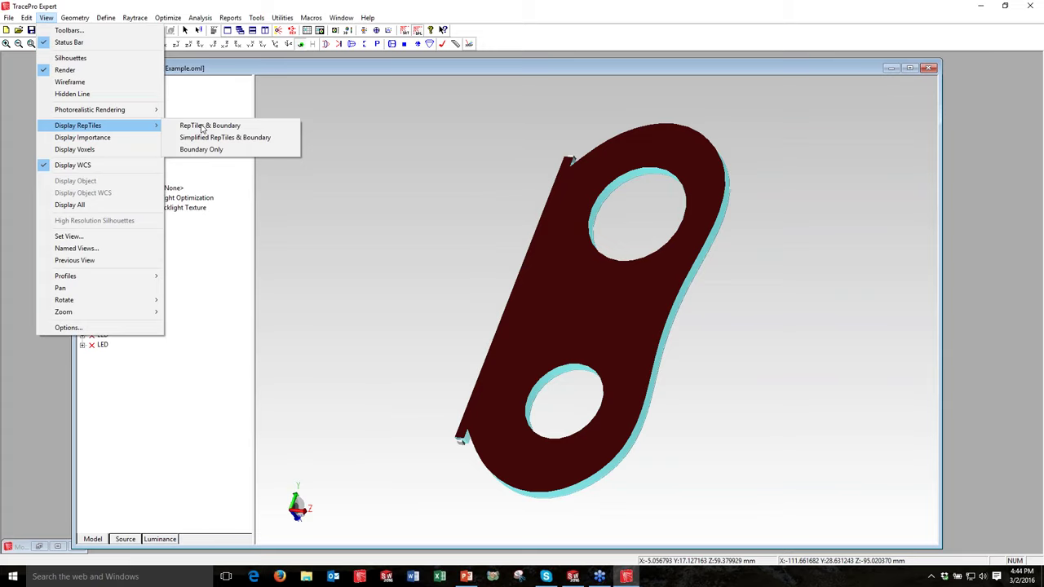
click(209, 126)
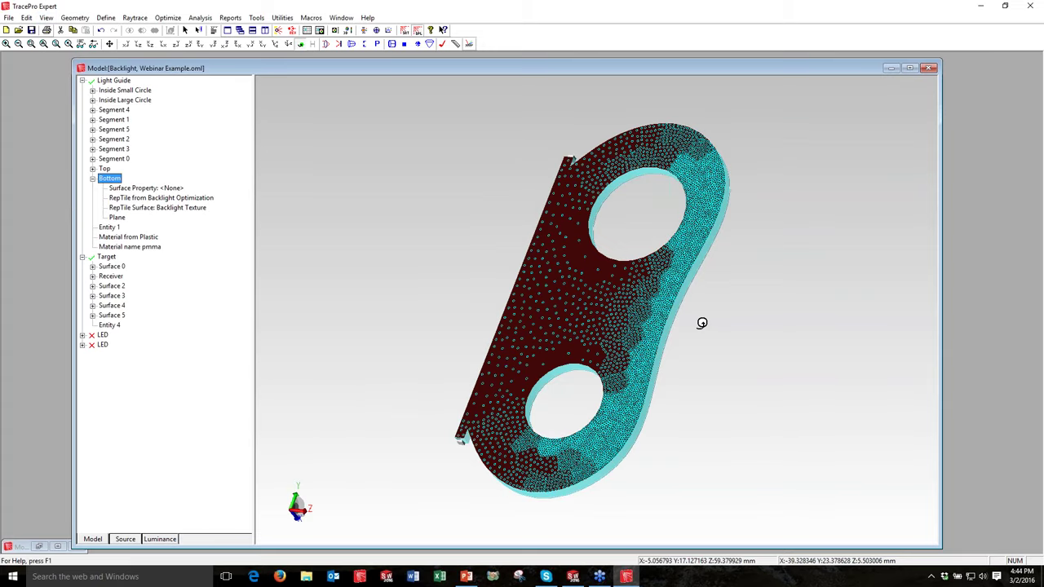
drag(701, 323, 551, 179)
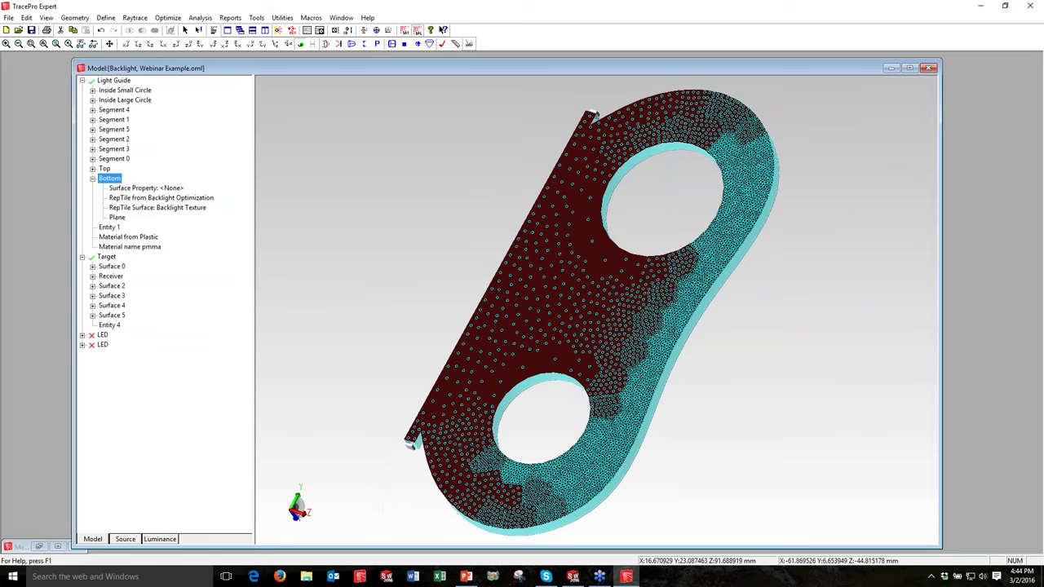
drag(522, 302, 550, 318)
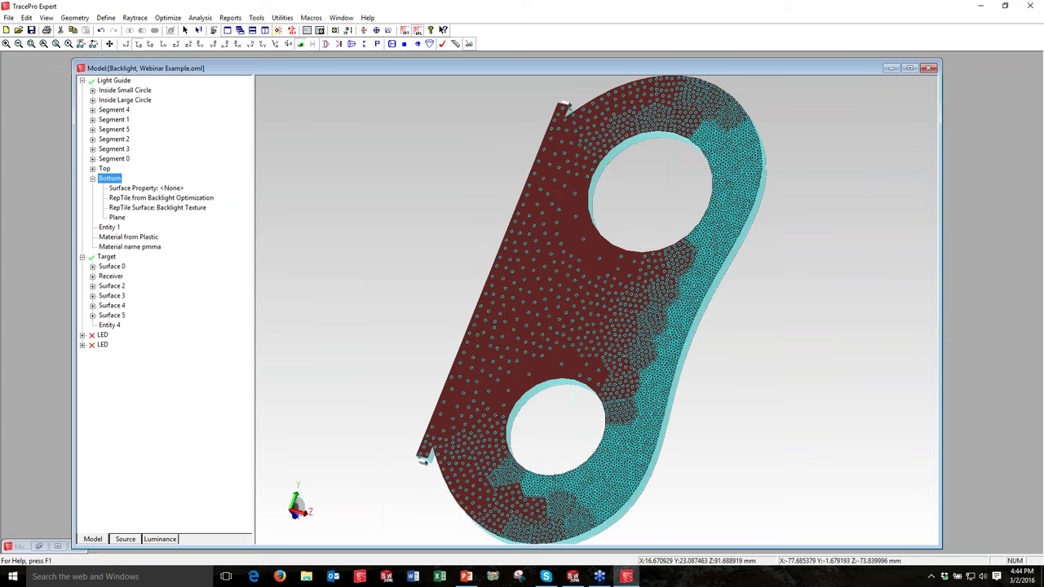
click(138, 44)
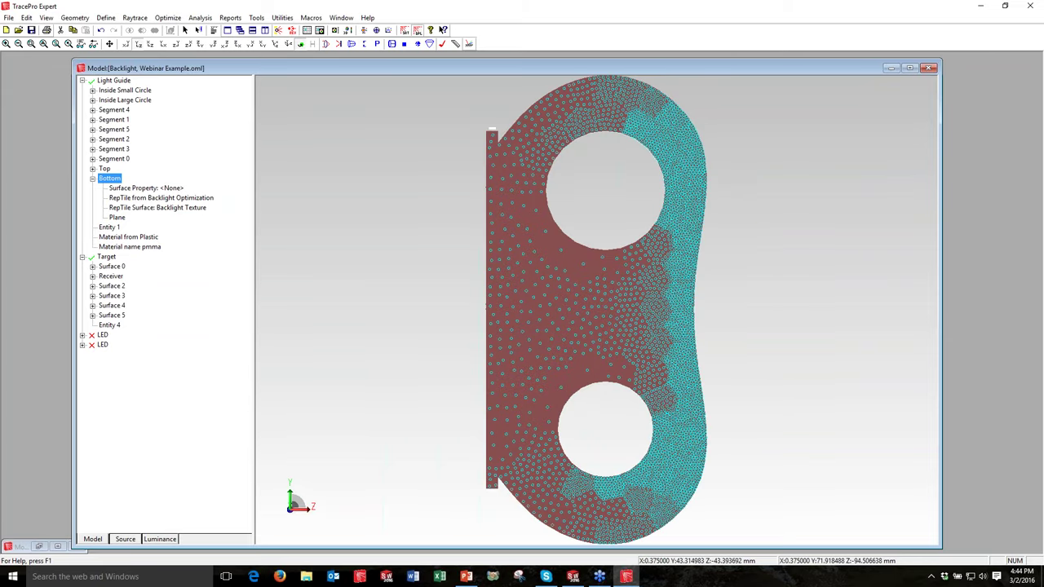
- Turn off the display of RepTiles and boundary on the Light Guide
click(45, 17)
mouse_move(122, 125)
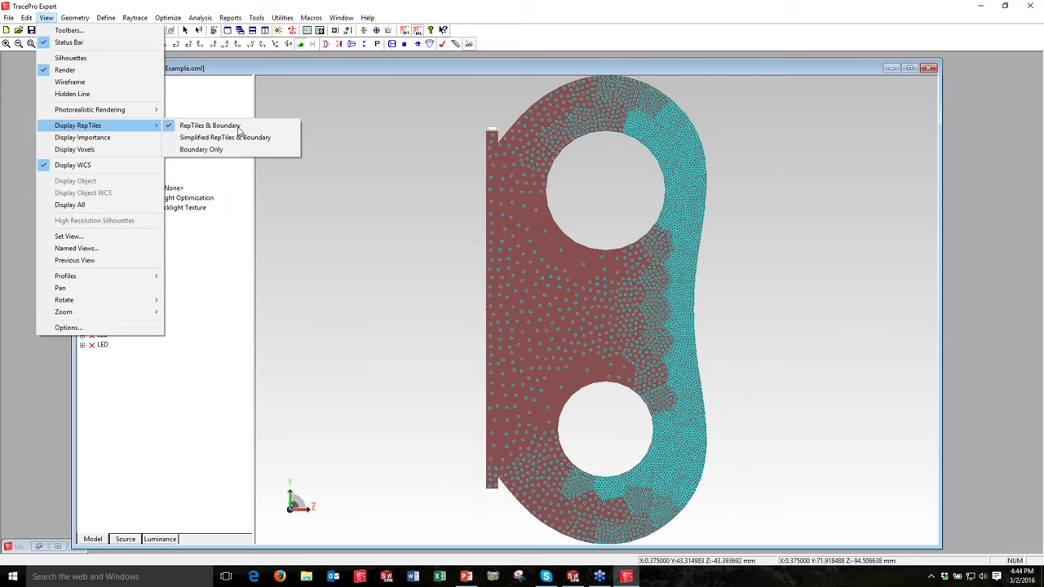
click(238, 127)
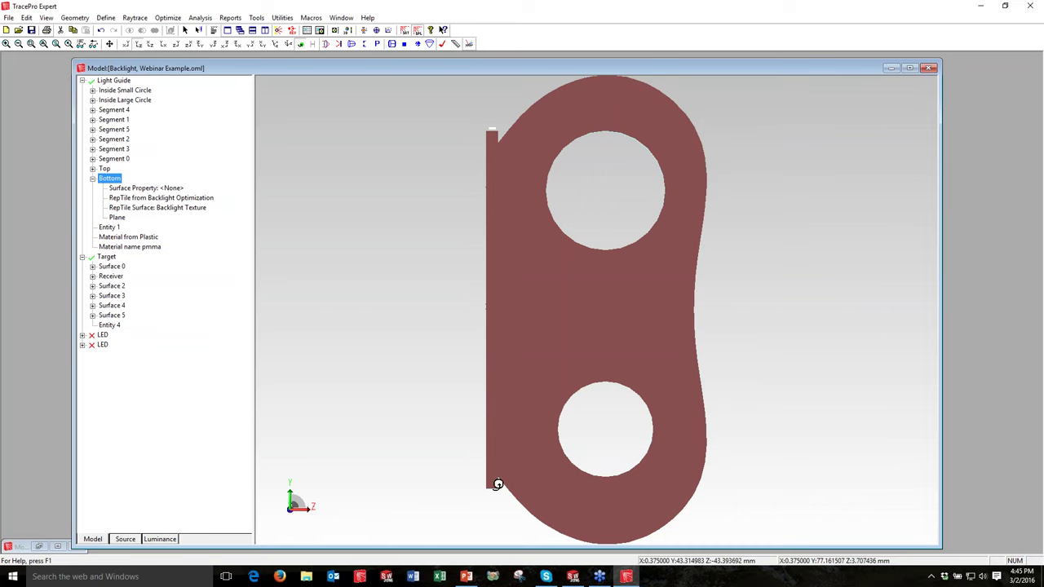
drag(497, 485, 475, 408)
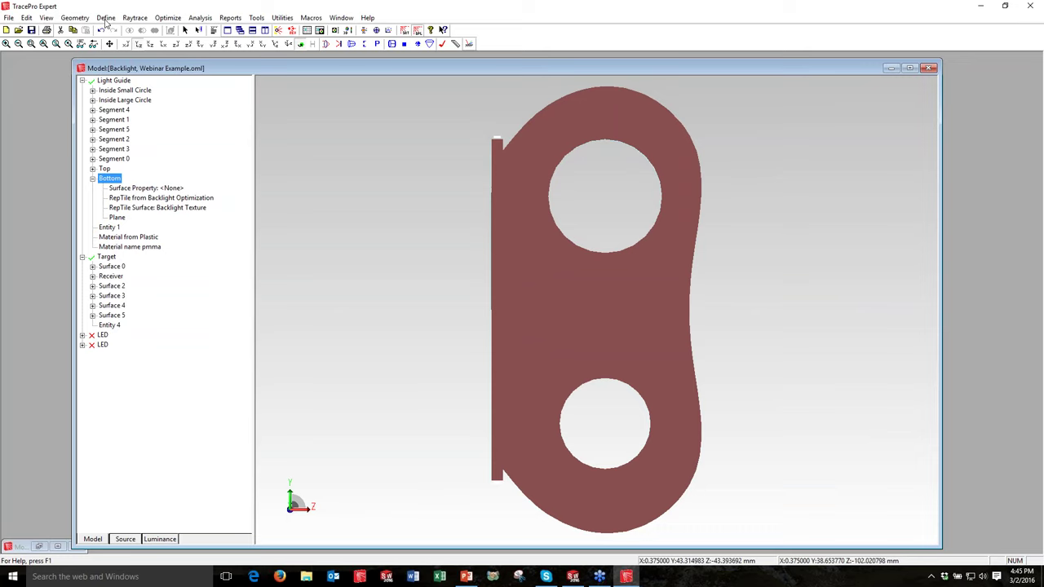
- Define a file source named LED 1 using the ray file rayfile_LW_W5AM_yellow_100k_250609_TraceProBinary.RAY
click(130, 125)
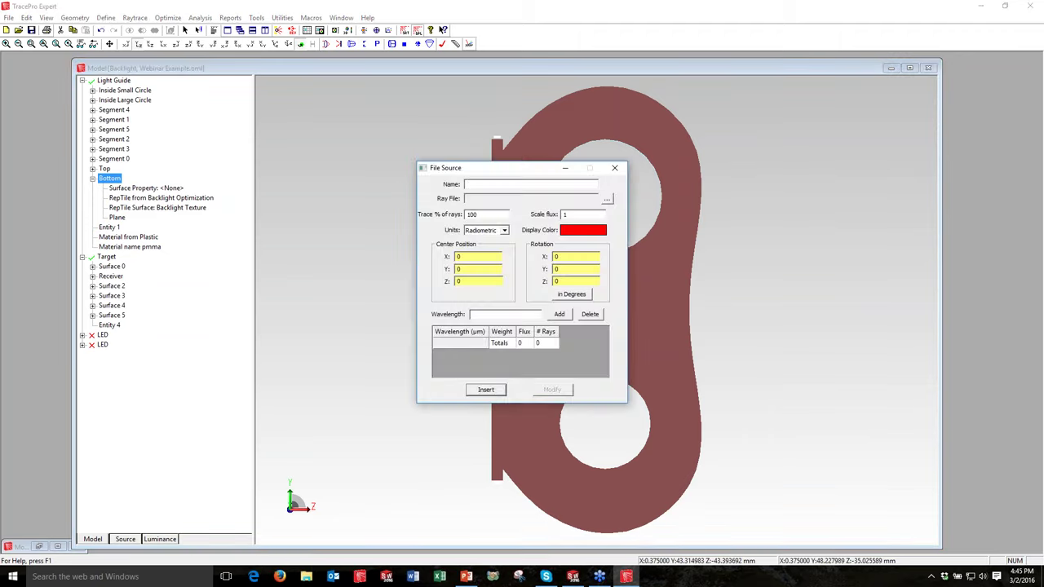
text(LED1)
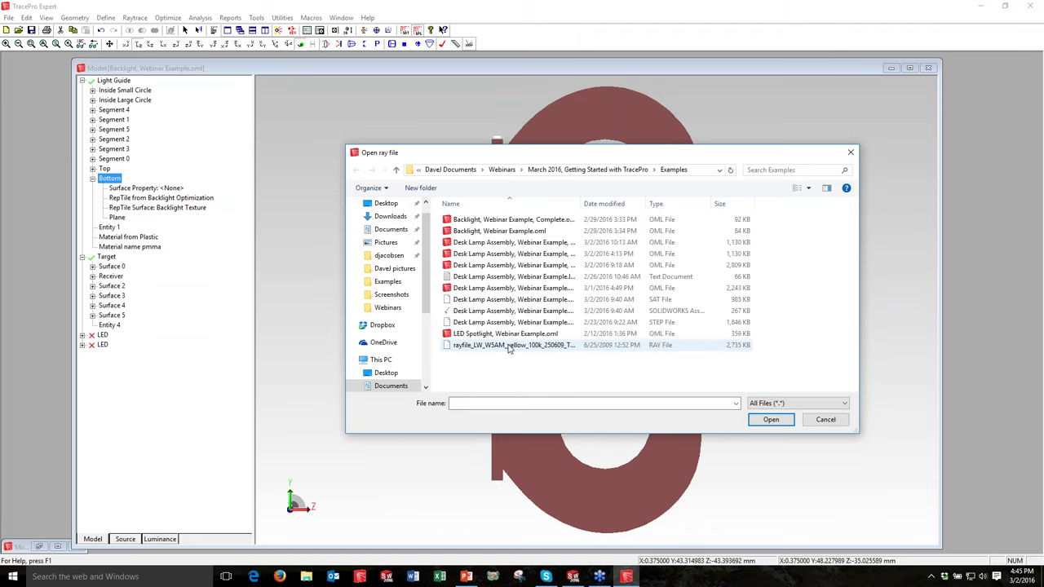
click(509, 347)
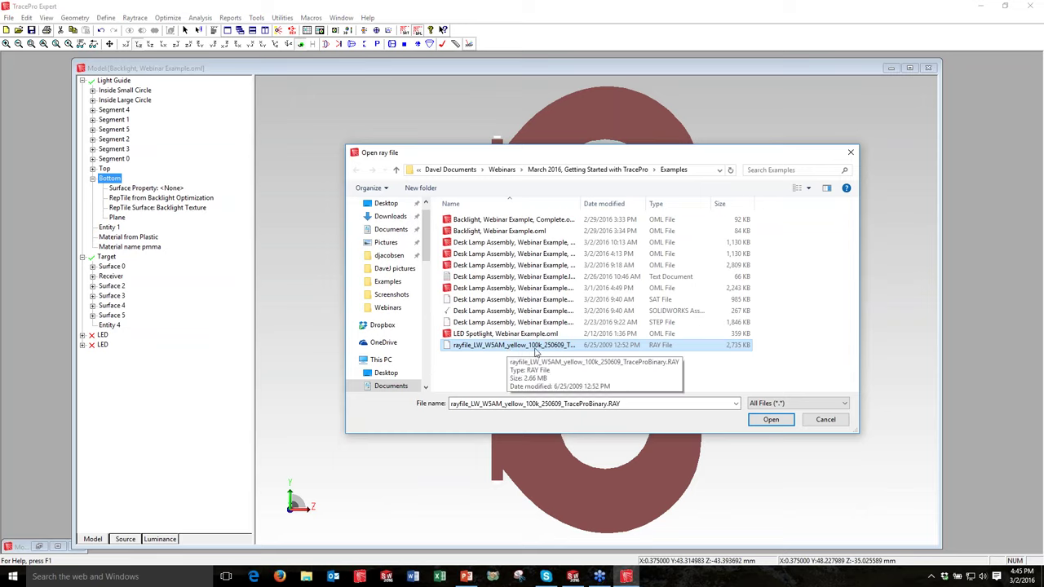
click(772, 420)
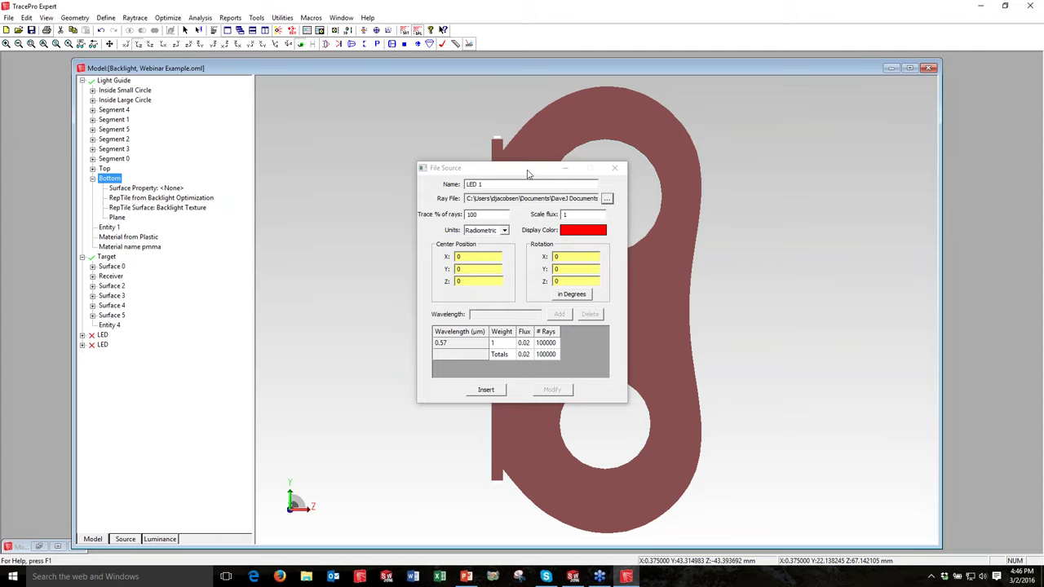
- Insert the LED 1 source centered at X 0, Y 75.5, Z 2.5 with a 90-degree X rotation, and highlight it in the model
drag(528, 173, 662, 165)
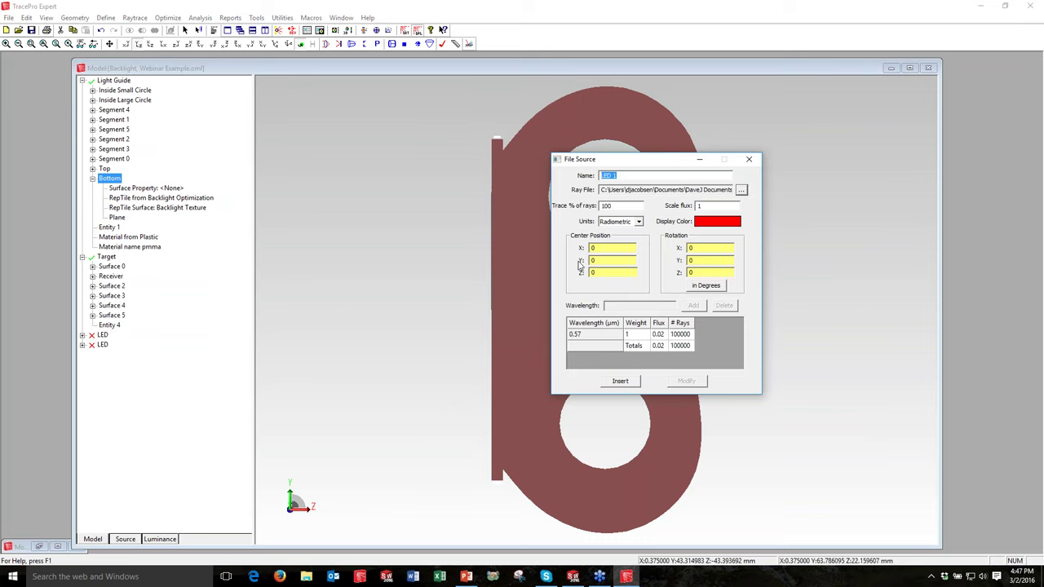
double_click(593, 260)
text(75.5)
text(2.5)
key(Tab)
text(90)
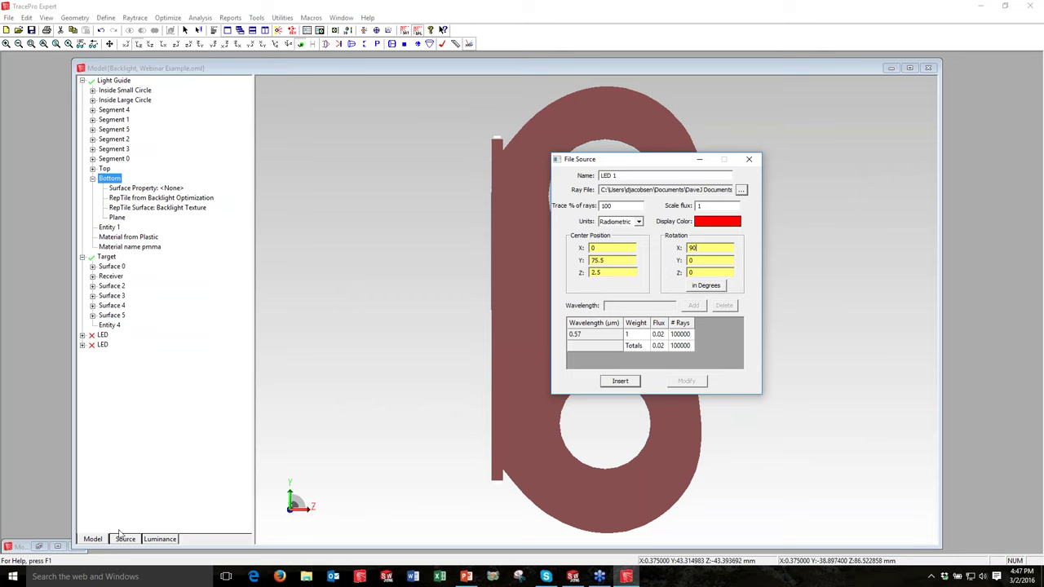
click(119, 114)
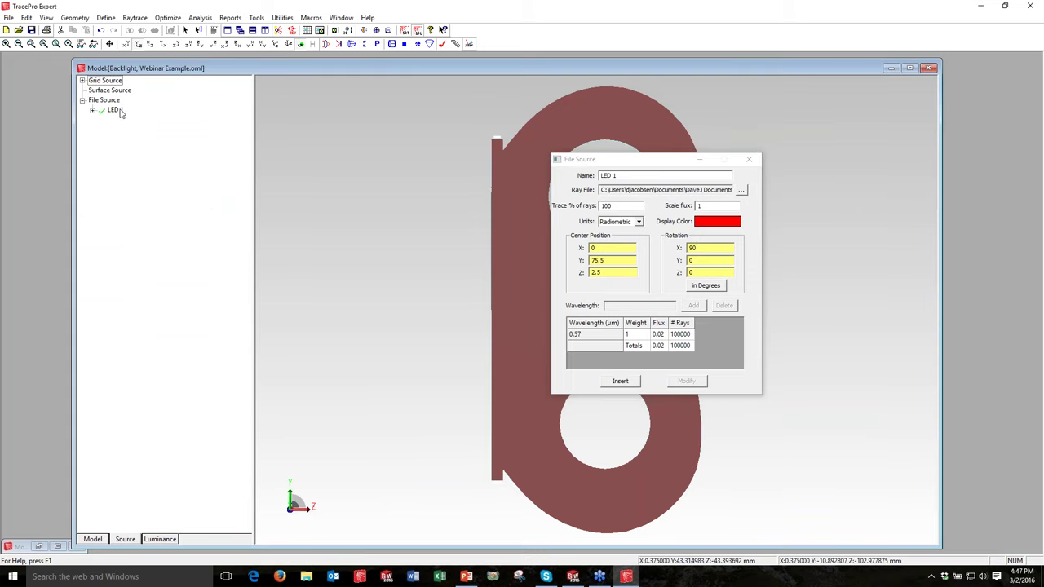
click(118, 112)
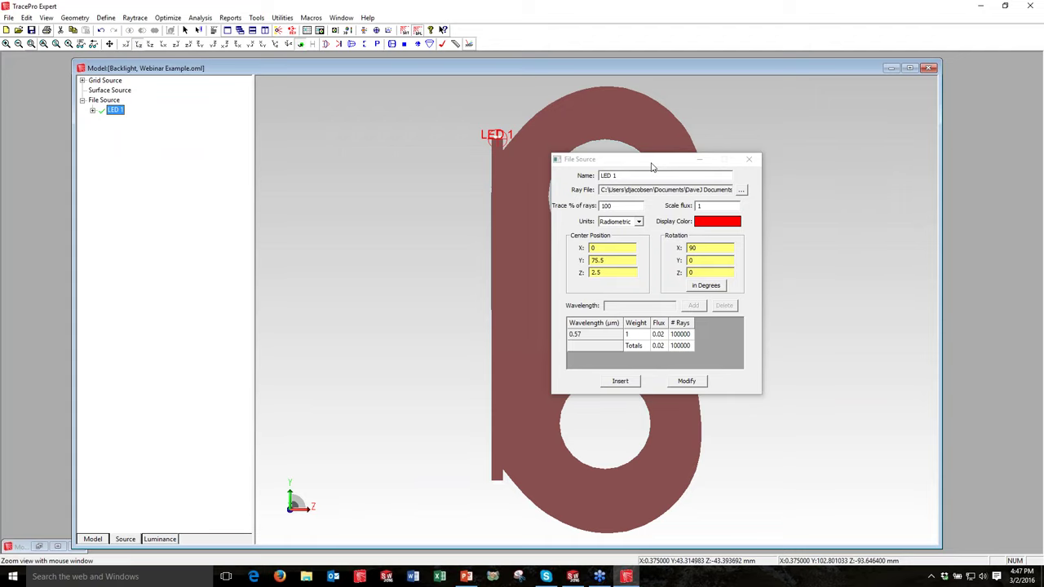
- Insert a second file source named LED 2 at X 0, Y -75.5, Z 2.5 with a -90-degree X rotation, and highlight both LED sources
drag(651, 162, 734, 150)
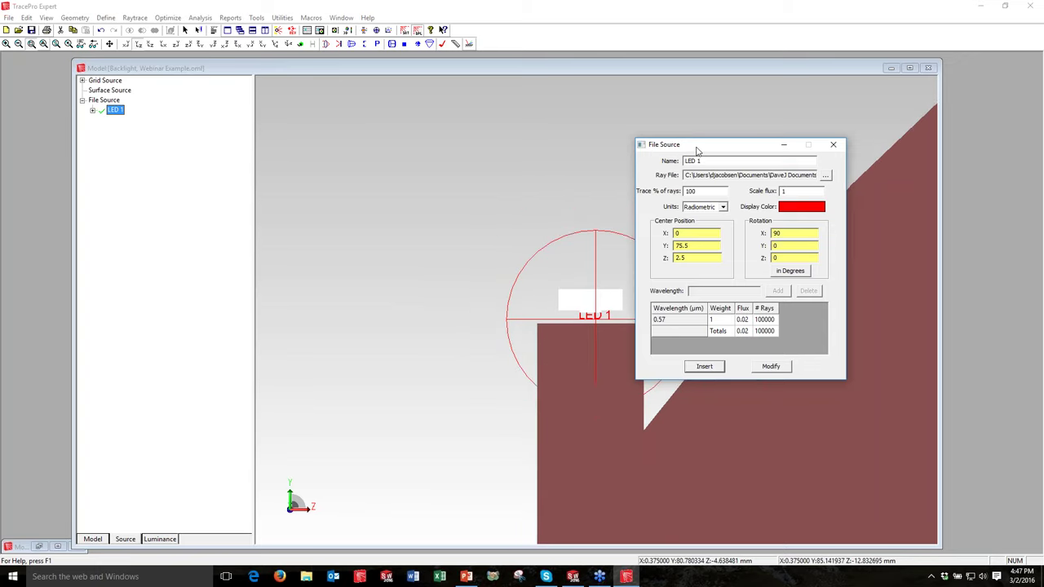
drag(697, 150, 694, 151)
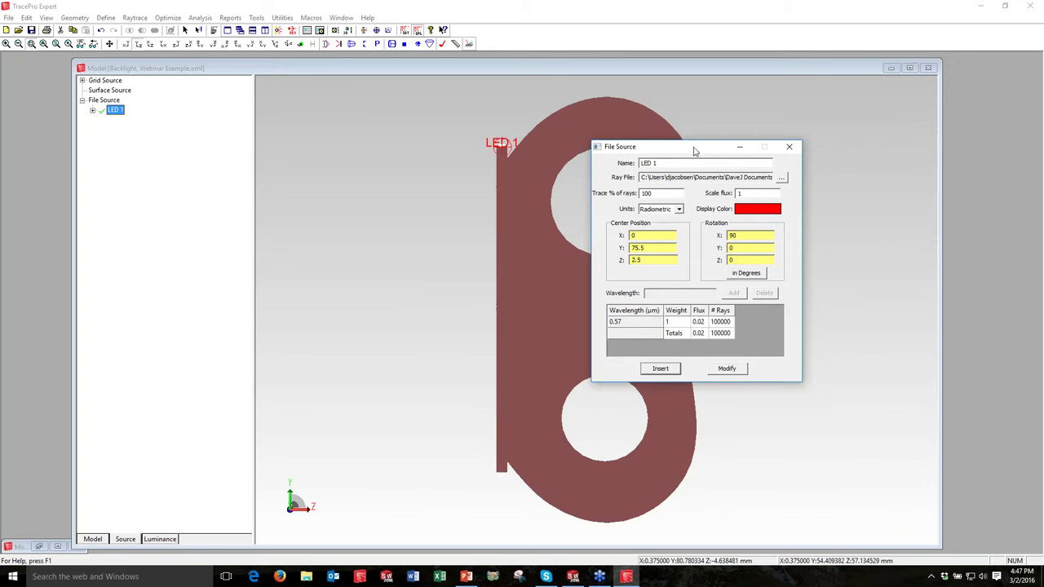
key(BackSpace)
text(2)
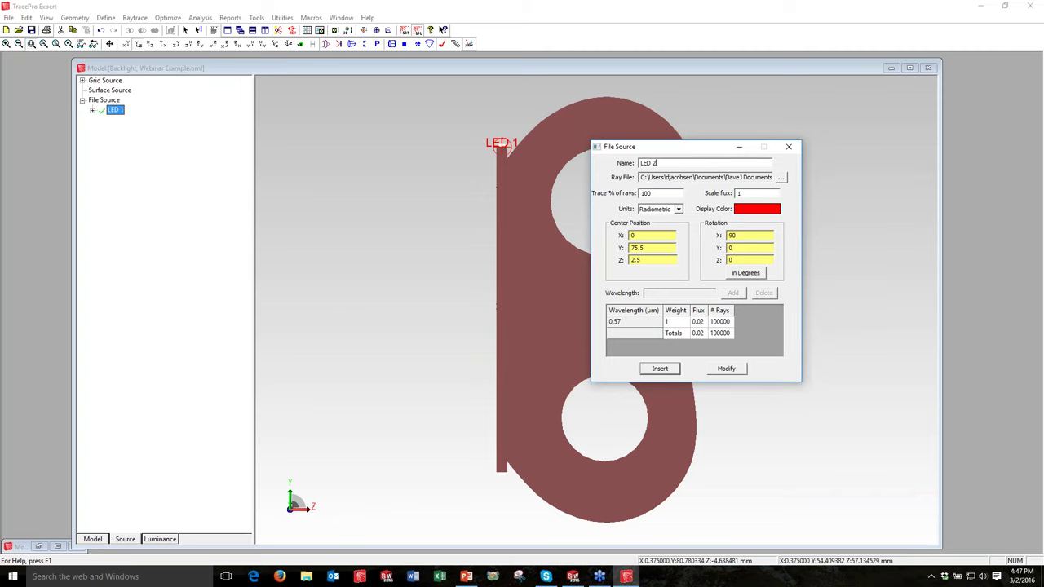
double_click(664, 247)
text(-75.5)
key(Tab)
key(Tab)
text(-90)
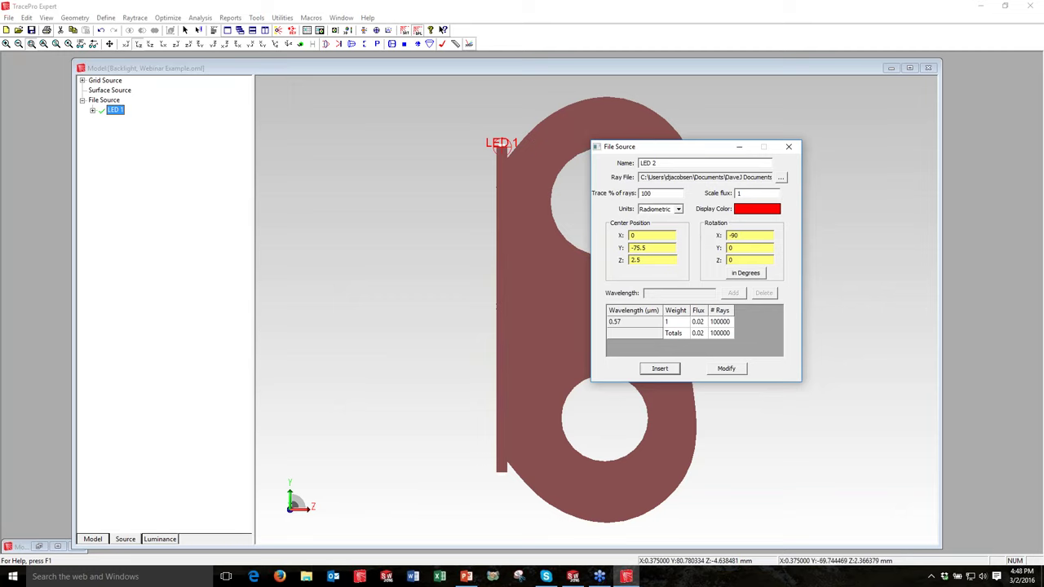
click(790, 148)
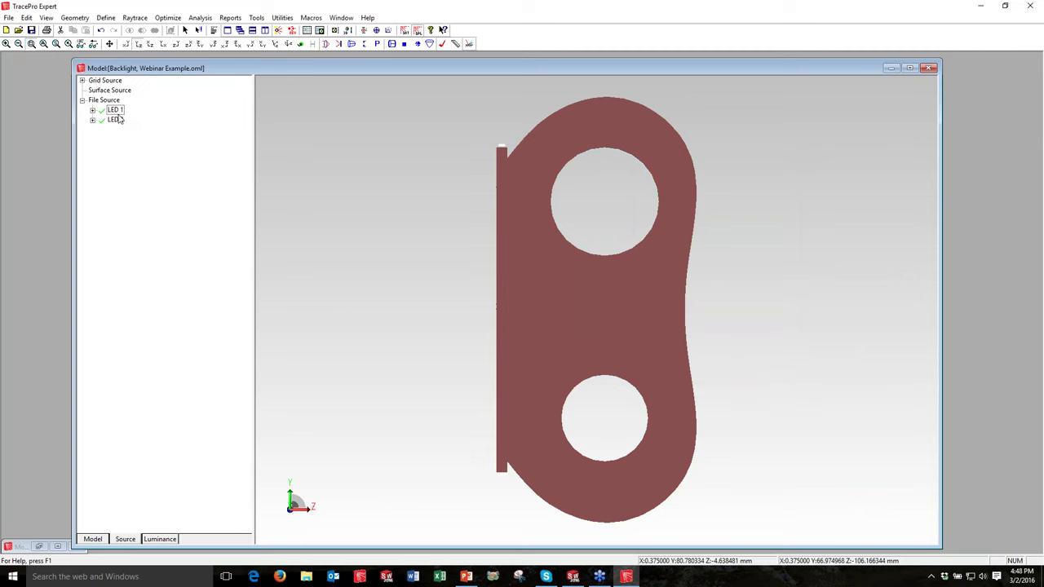
click(115, 119)
shift+click(500, 147)
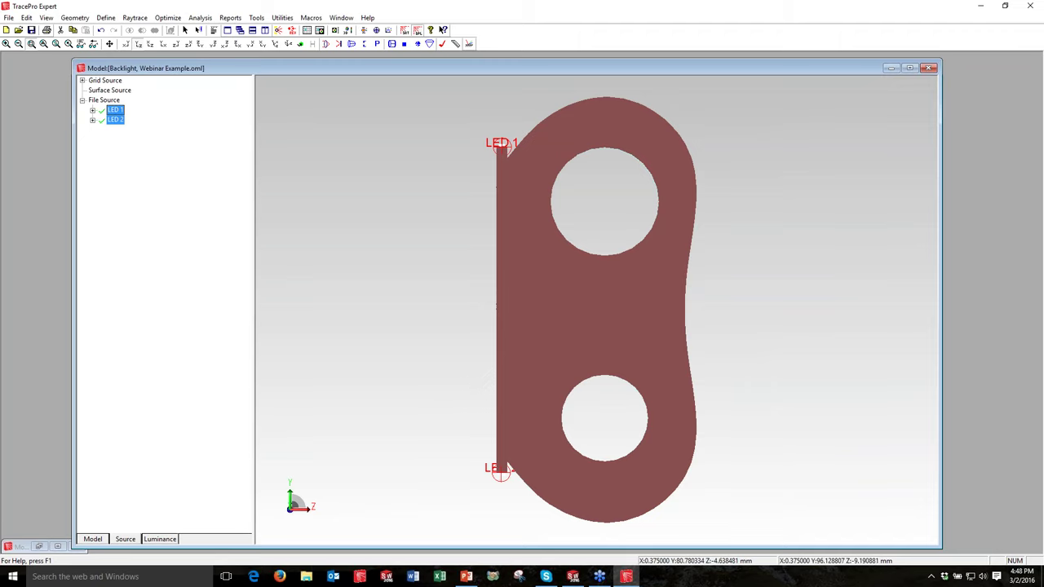
- Run an Analysis Mode raytrace with both LED sources and dismiss the message window
click(278, 31)
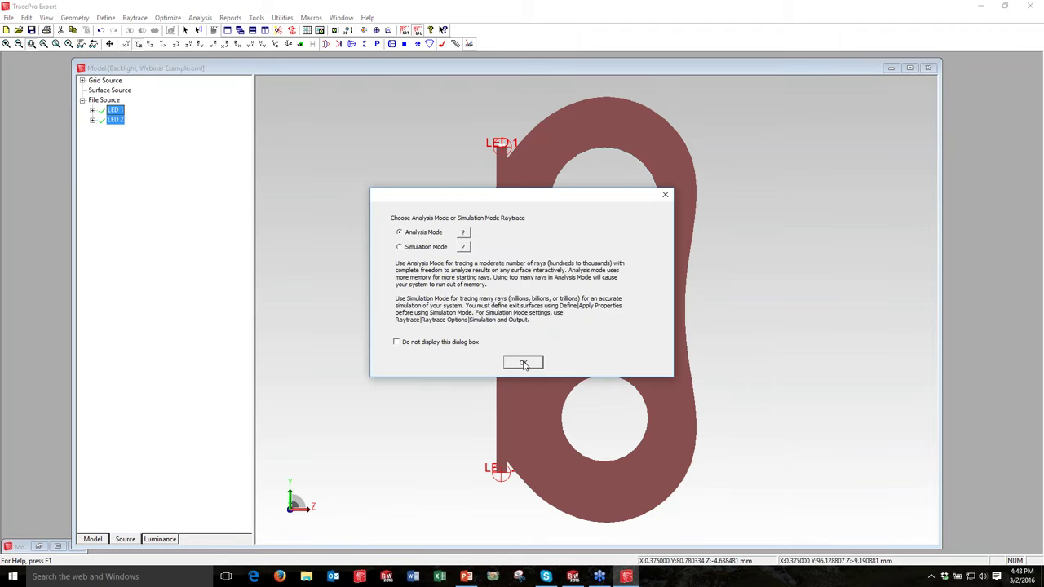
click(523, 363)
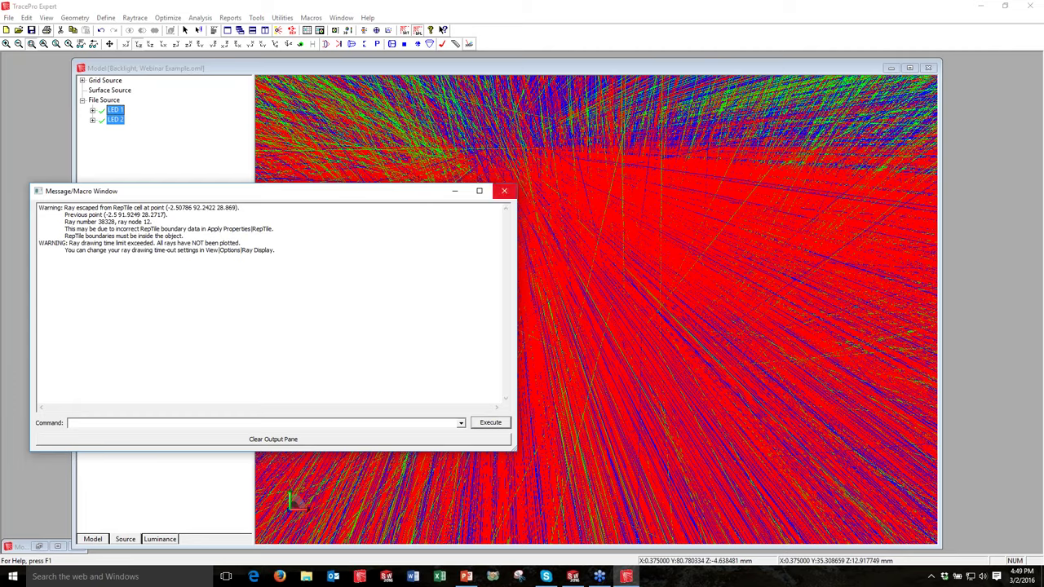
click(504, 191)
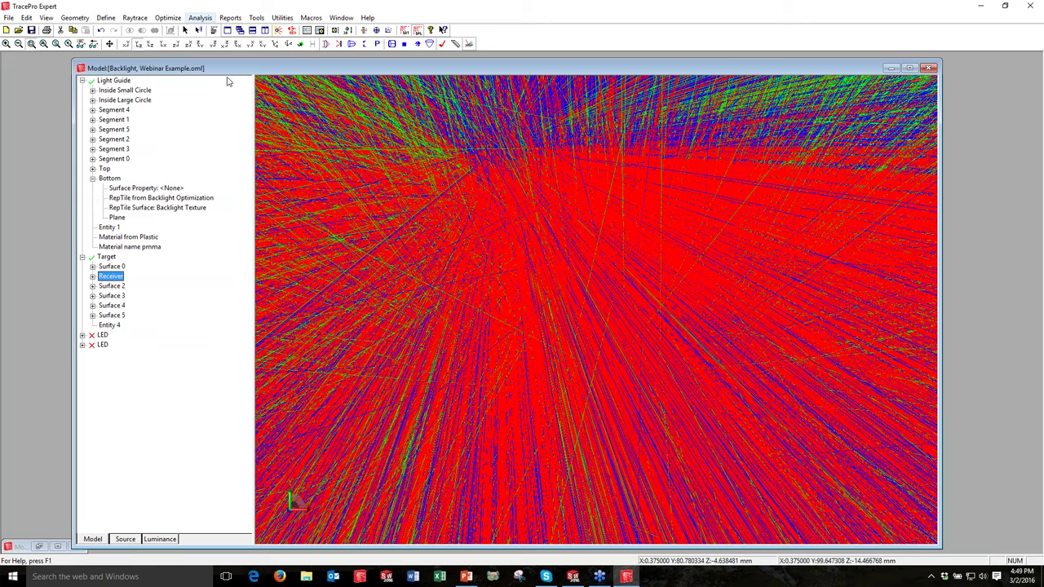
- Sort the displayed rays to the Target's Receiver surface for all sources and wavelengths, with 100% of starting rays
key(Down)
key(Down)
key(Down)
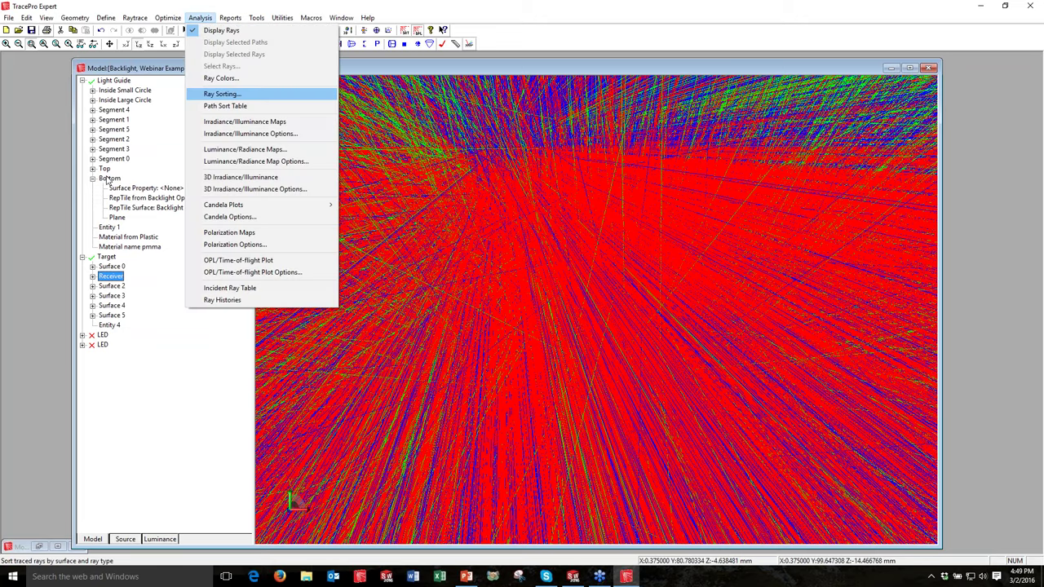
key(Return)
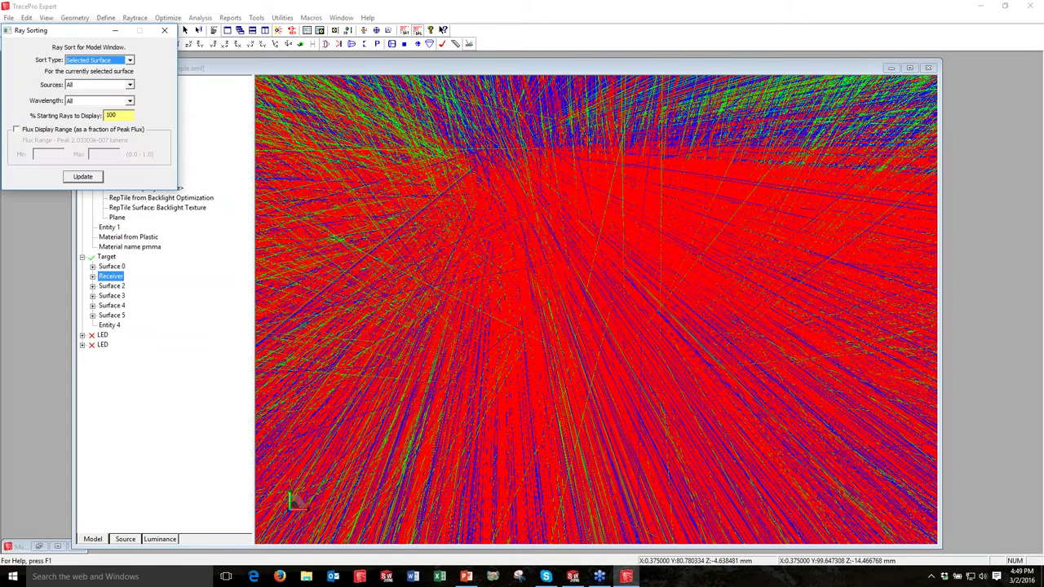
click(83, 177)
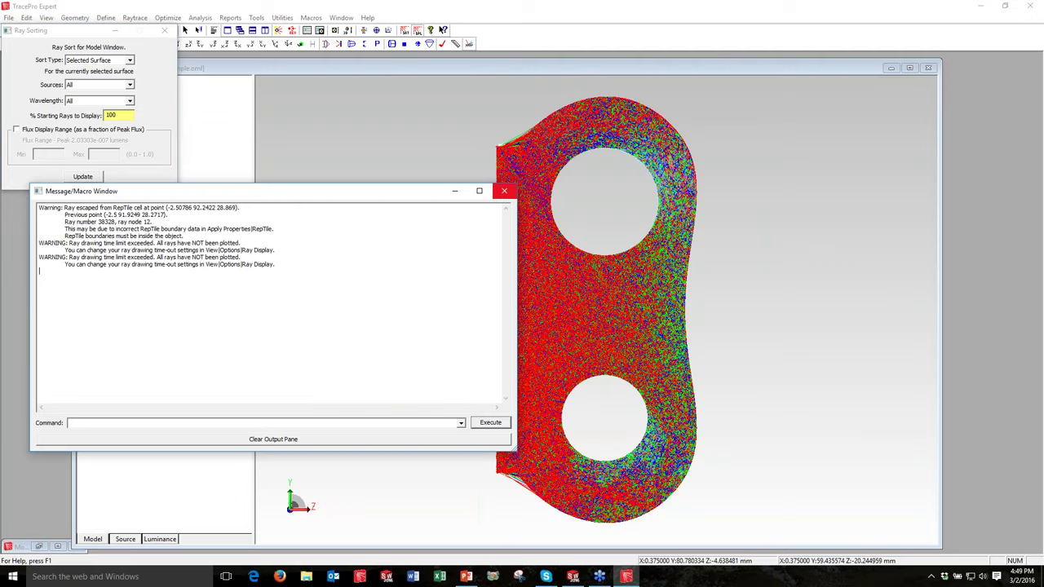
click(504, 191)
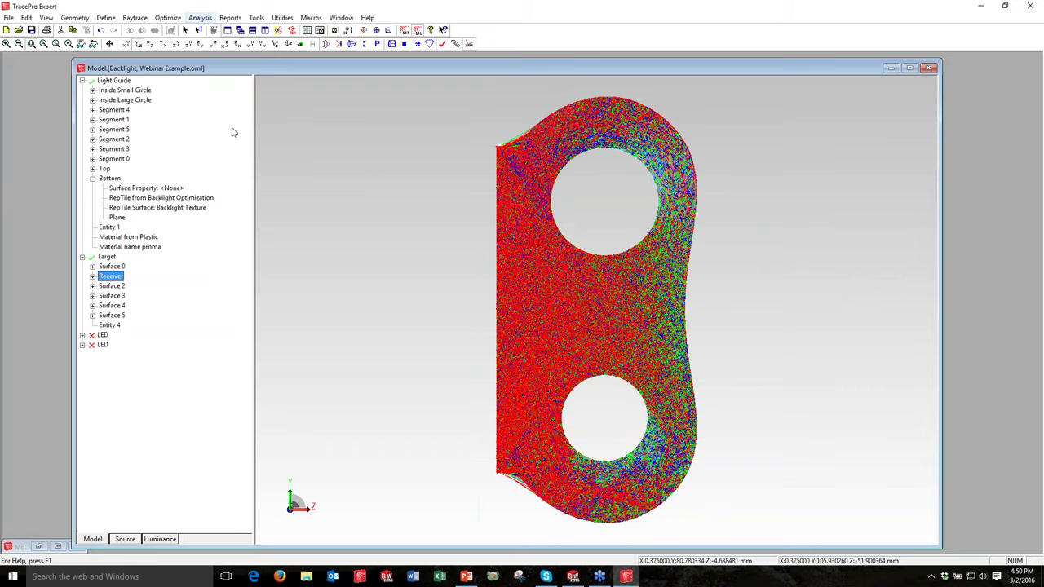
- Examine an enlarged illuminance map of the Target's Receiver surface, close it and turn off the ray display
click(201, 18)
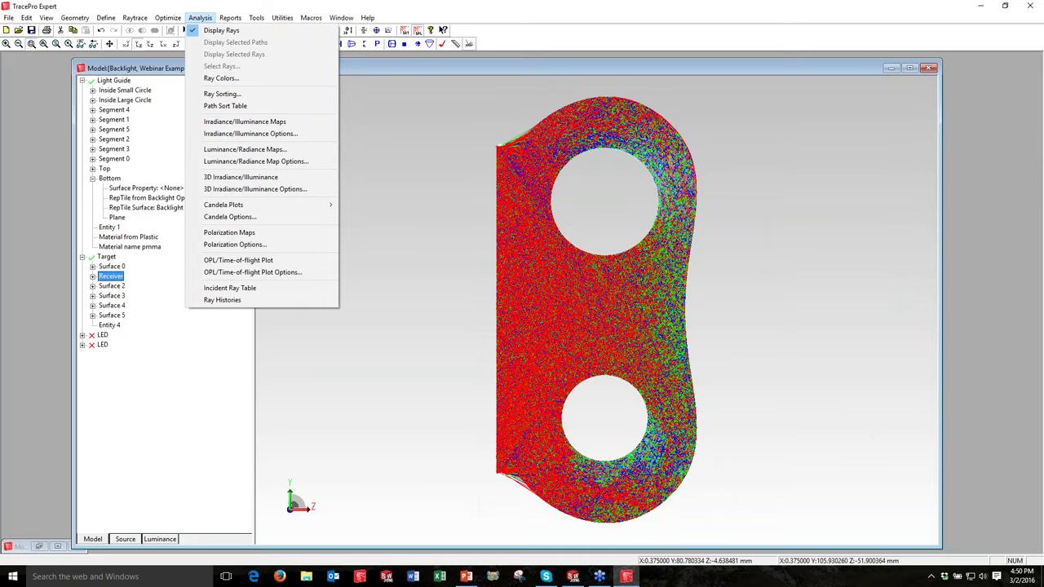
click(261, 122)
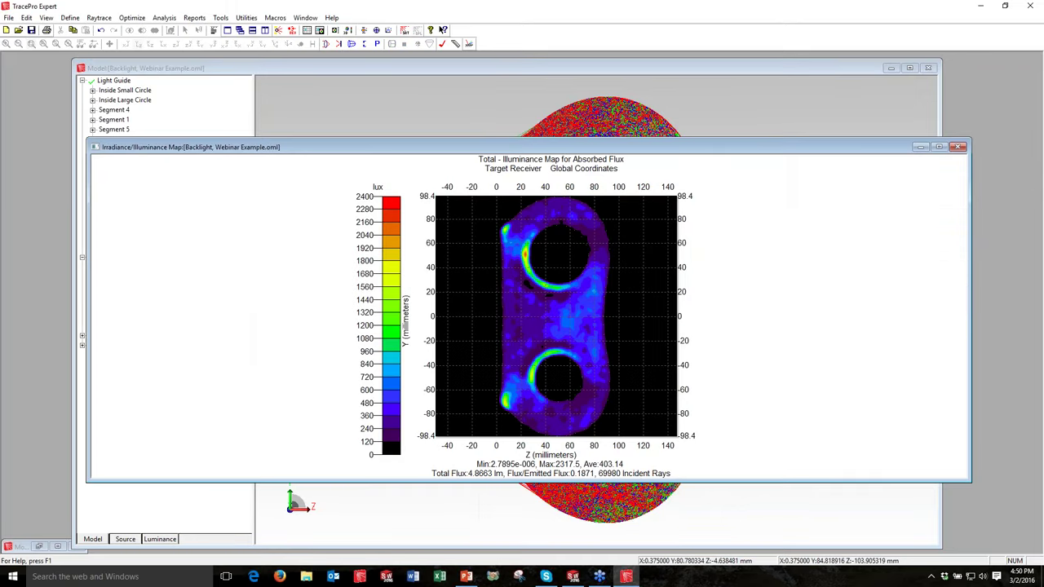
drag(87, 138, 110, 57)
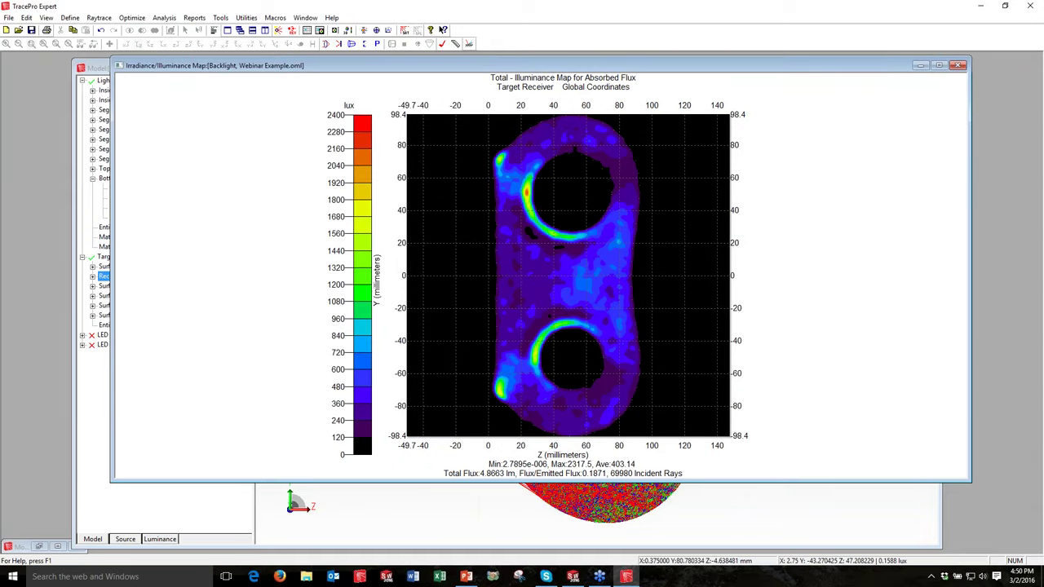
drag(971, 482, 882, 543)
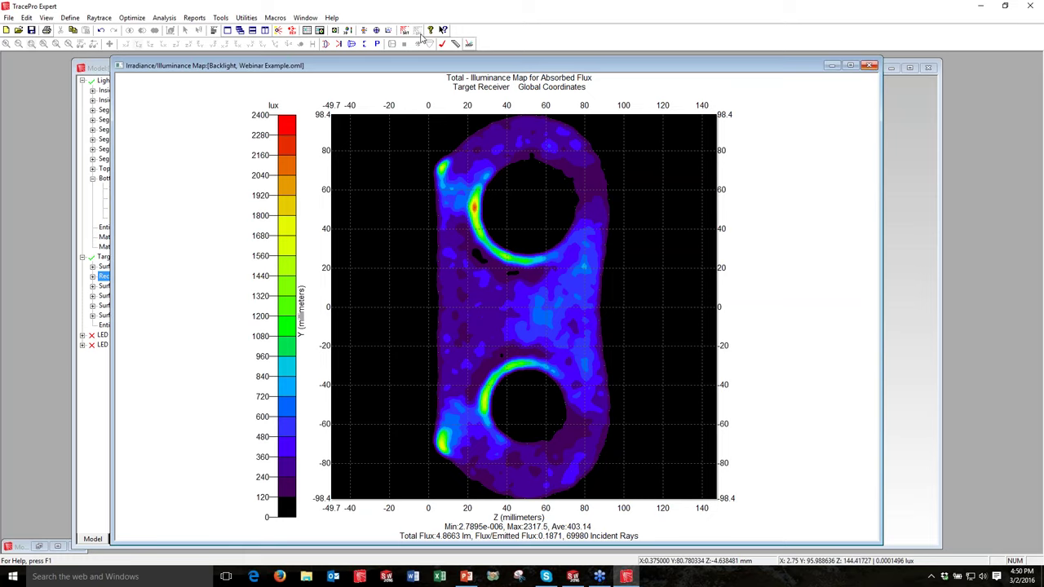
click(869, 65)
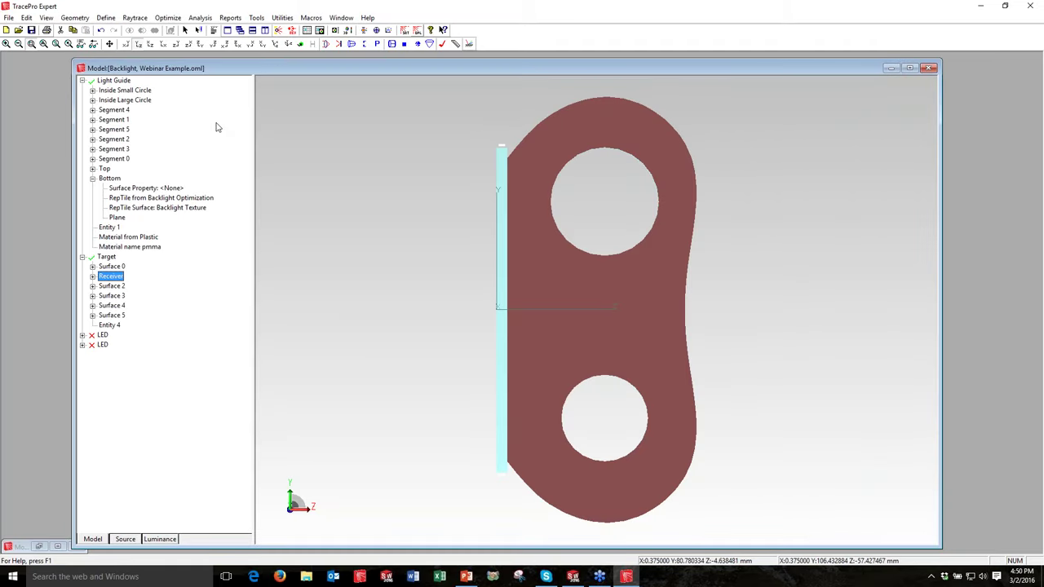
- Display the 3D illuminance on the backlight model and examine its distribution from several angles
click(201, 18)
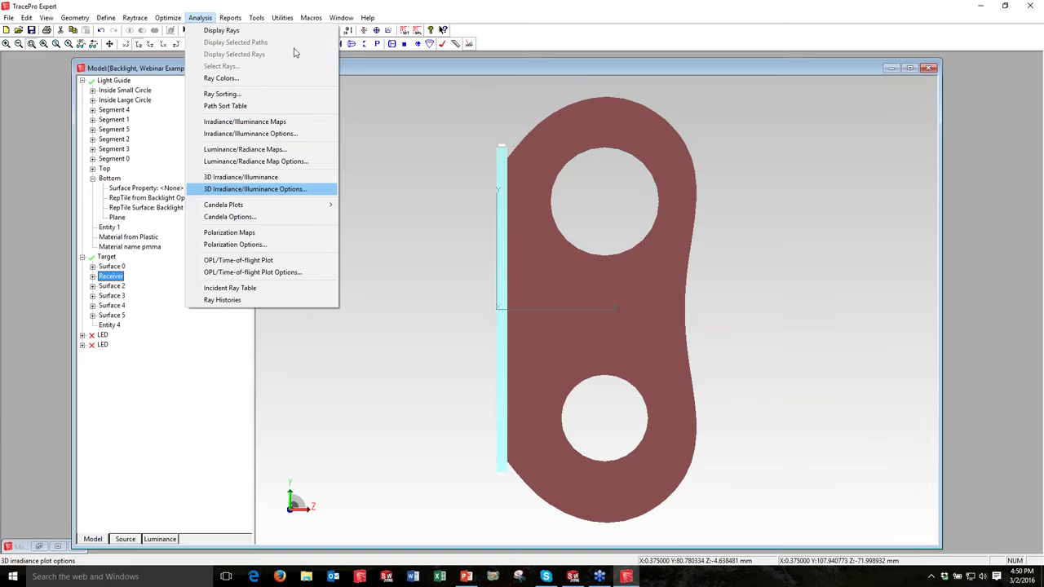
key(Up)
key(Return)
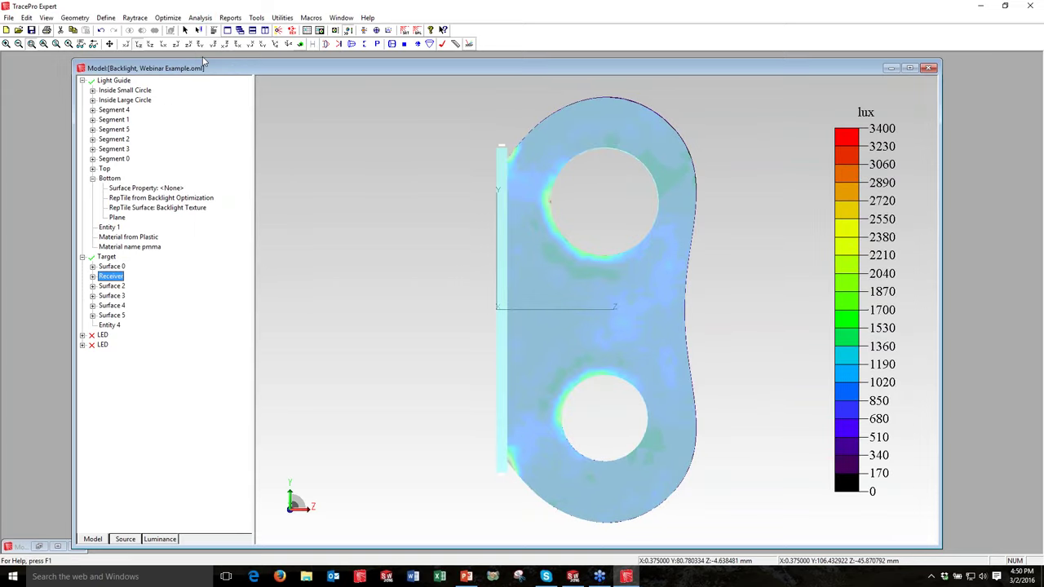
middle_drag(506, 244, 619, 343)
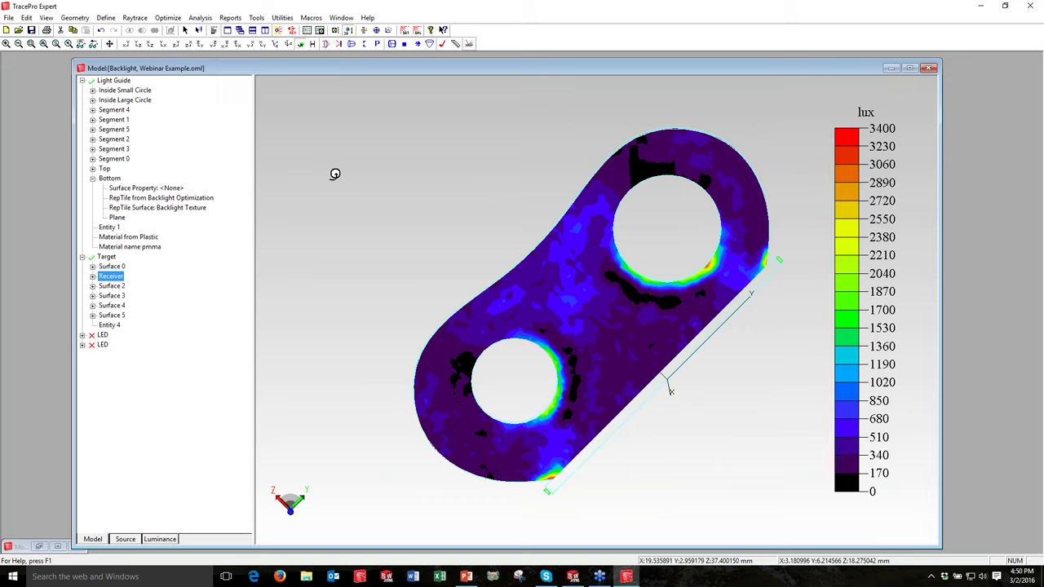
drag(335, 174, 661, 349)
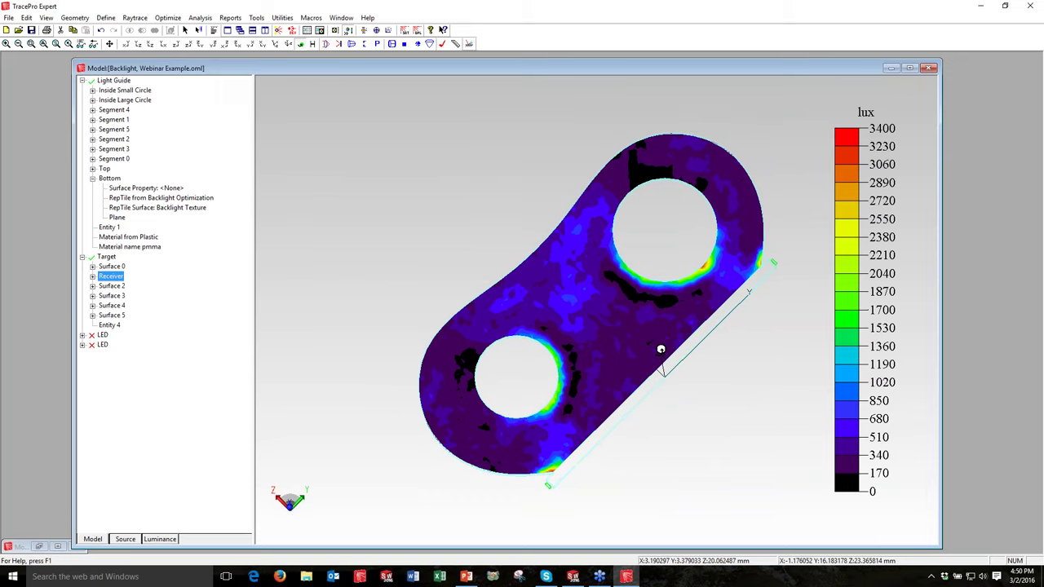
drag(661, 349, 661, 390)
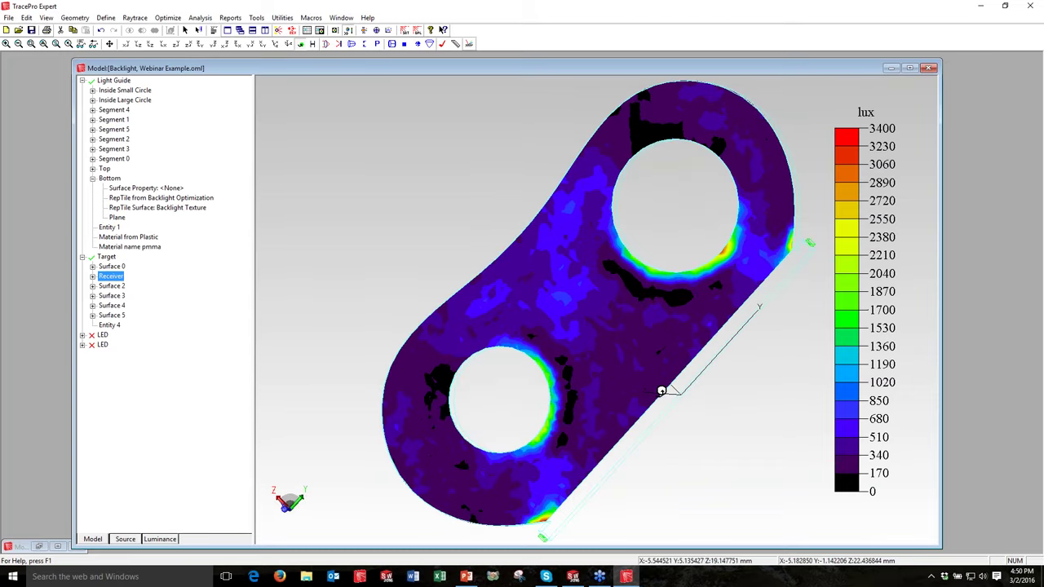
drag(661, 390, 694, 381)
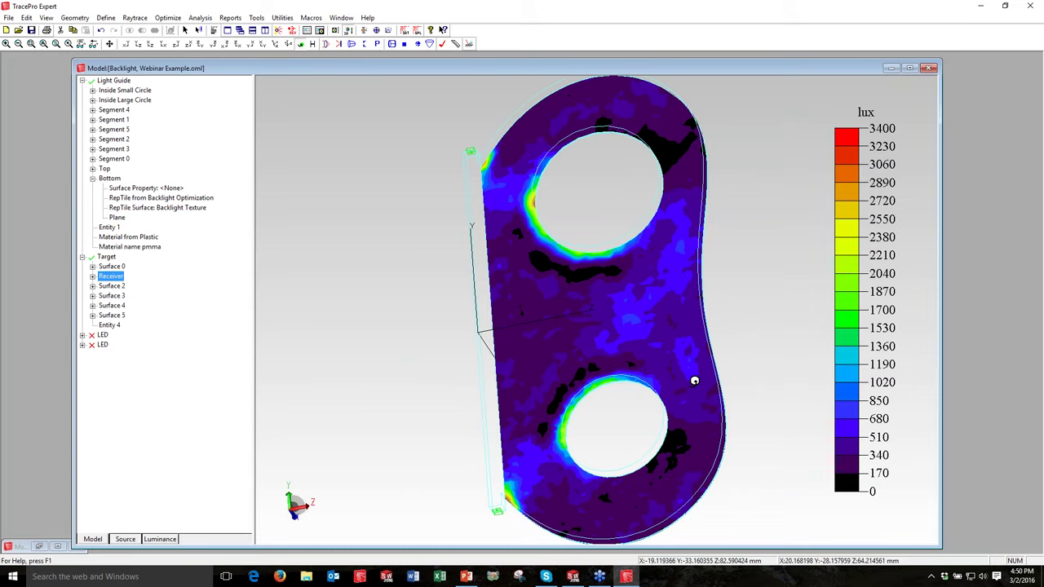
drag(694, 381, 658, 315)
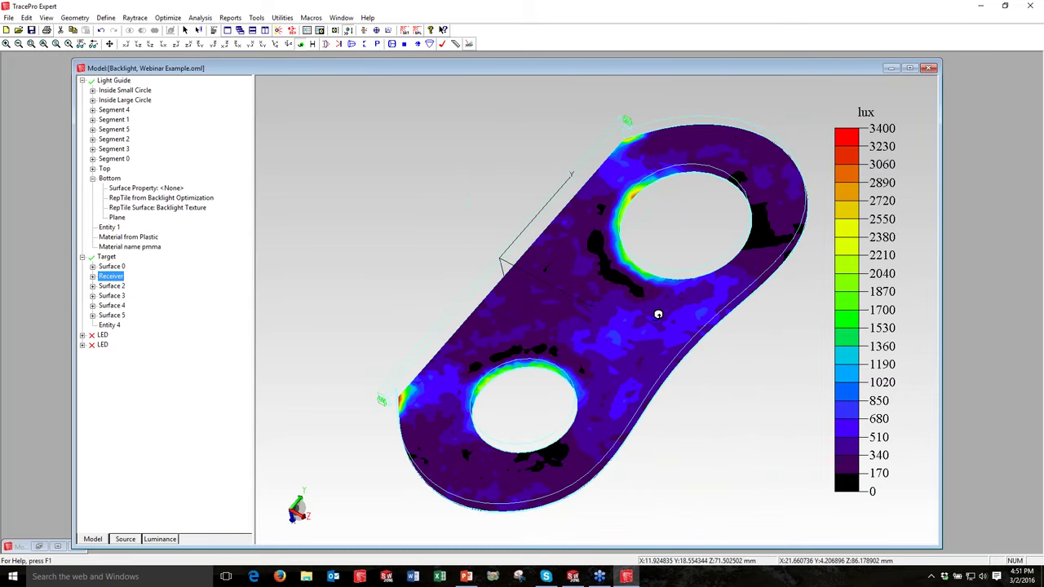
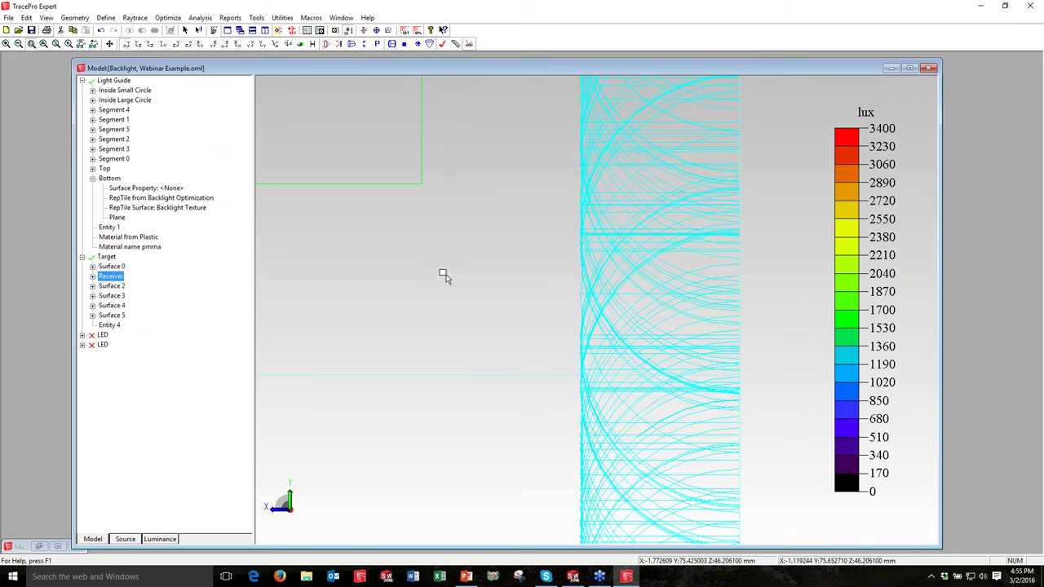
- Switch to the Desk Lamp Assembly model and toggle its 3D irradiance display off and back on
key(f)
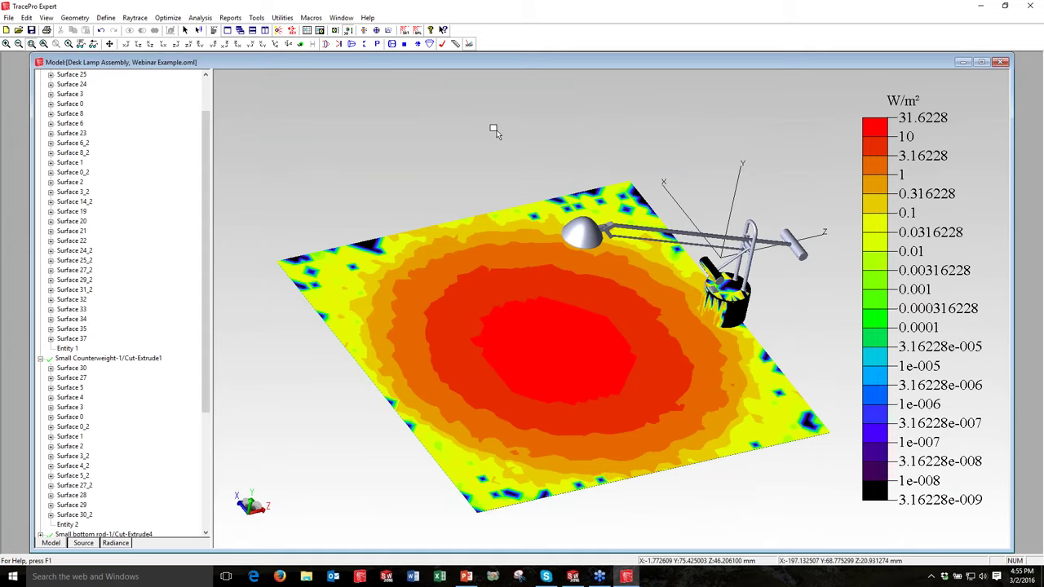
scroll(310, 122, up, 2)
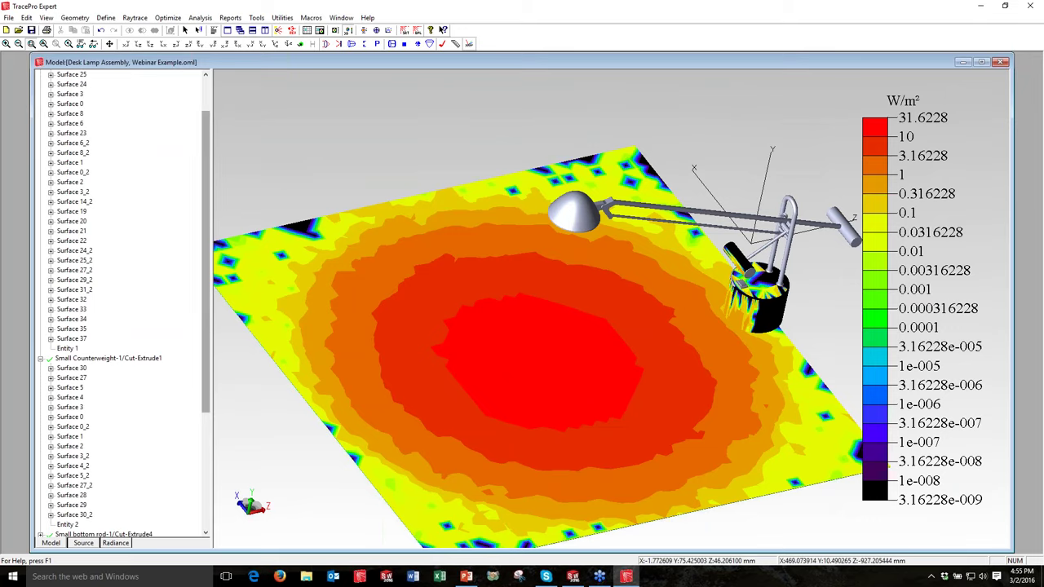
click(200, 17)
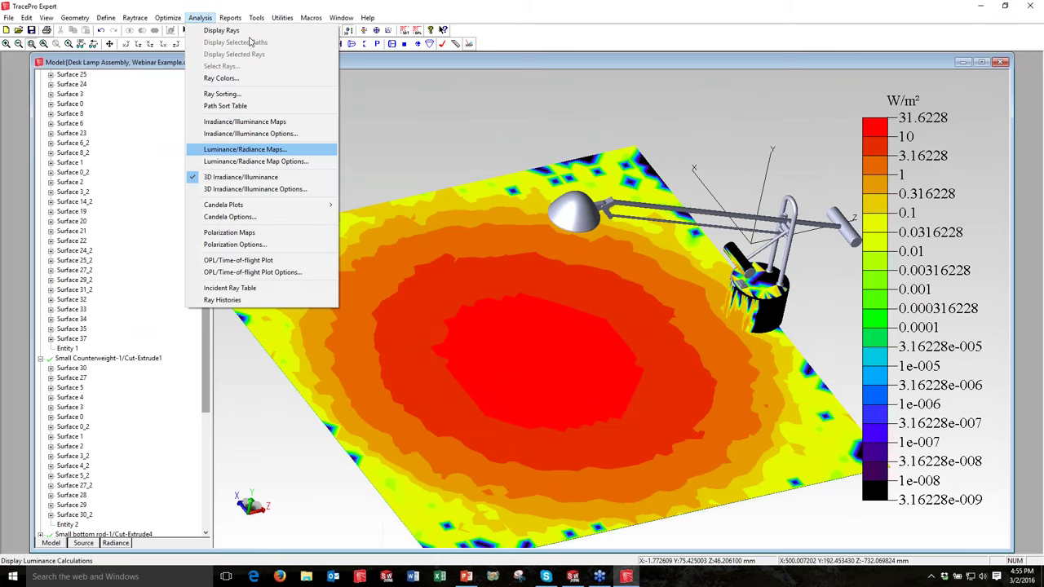
click(251, 176)
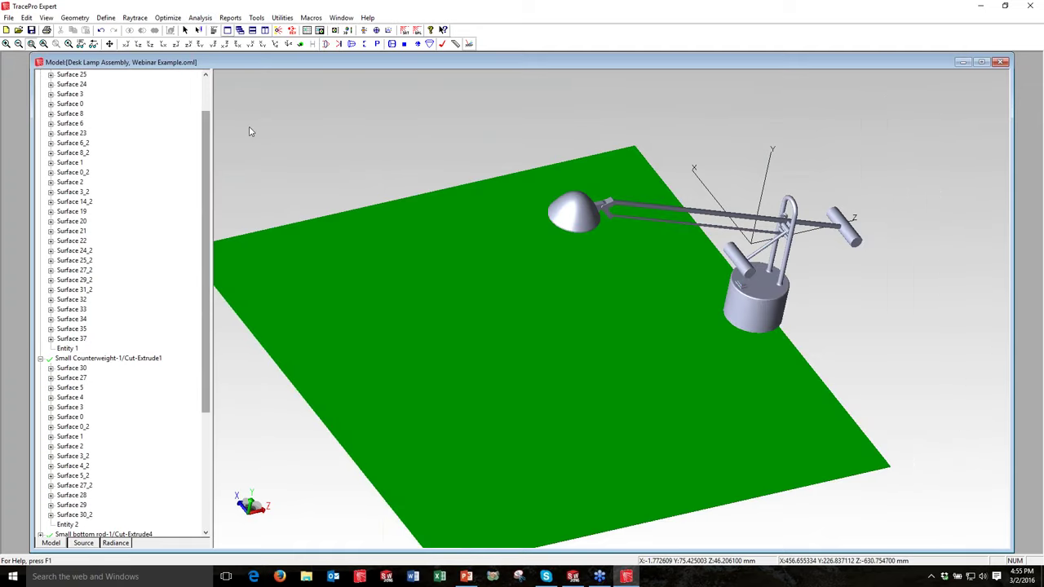
click(199, 17)
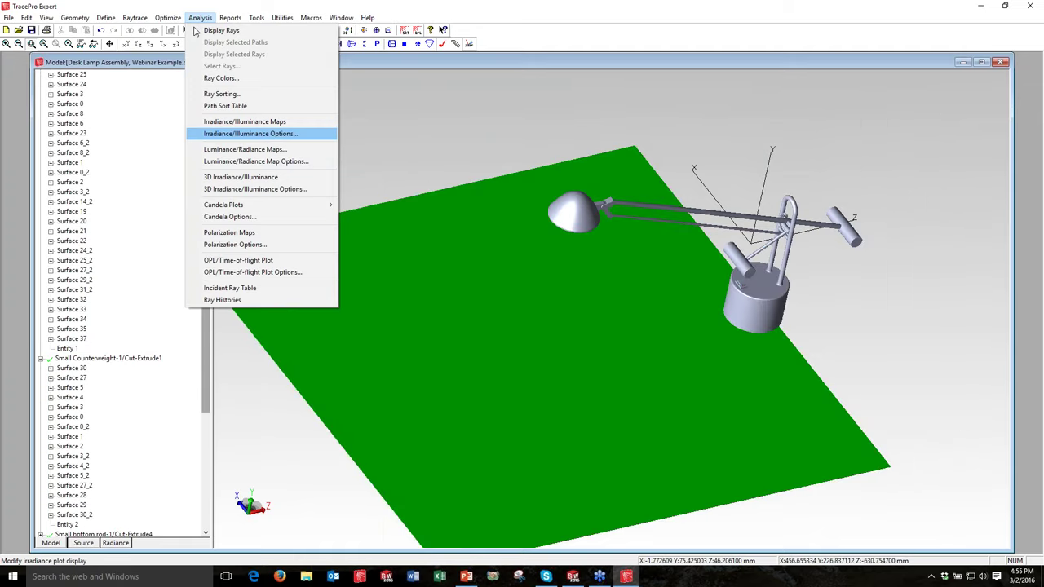
click(250, 134)
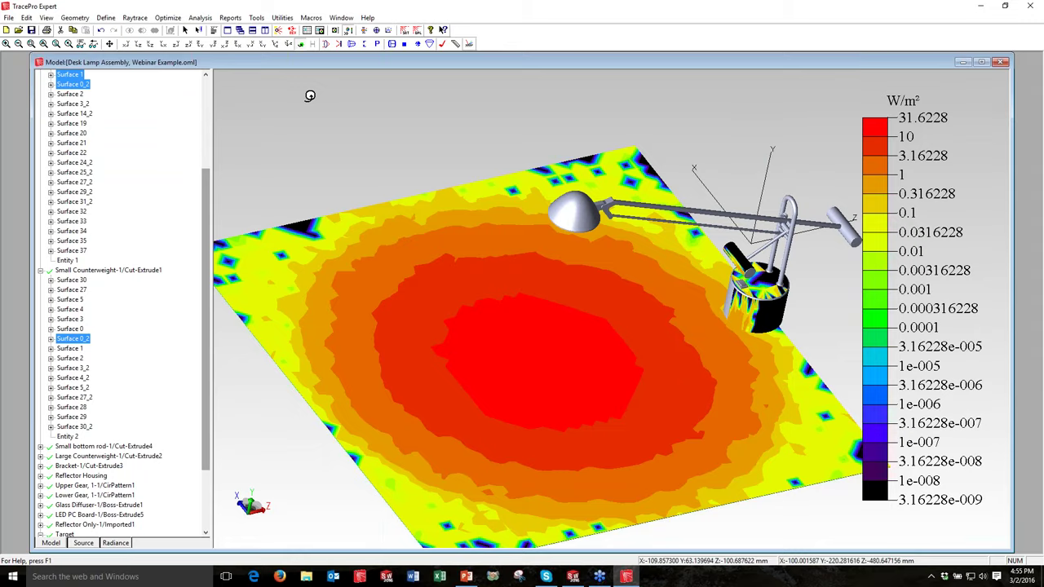
- Select Surface 2 of the Glass Diffuser on the underside of the lamp head for the 3D irradiance display
middle_drag(310, 96, 351, 75)
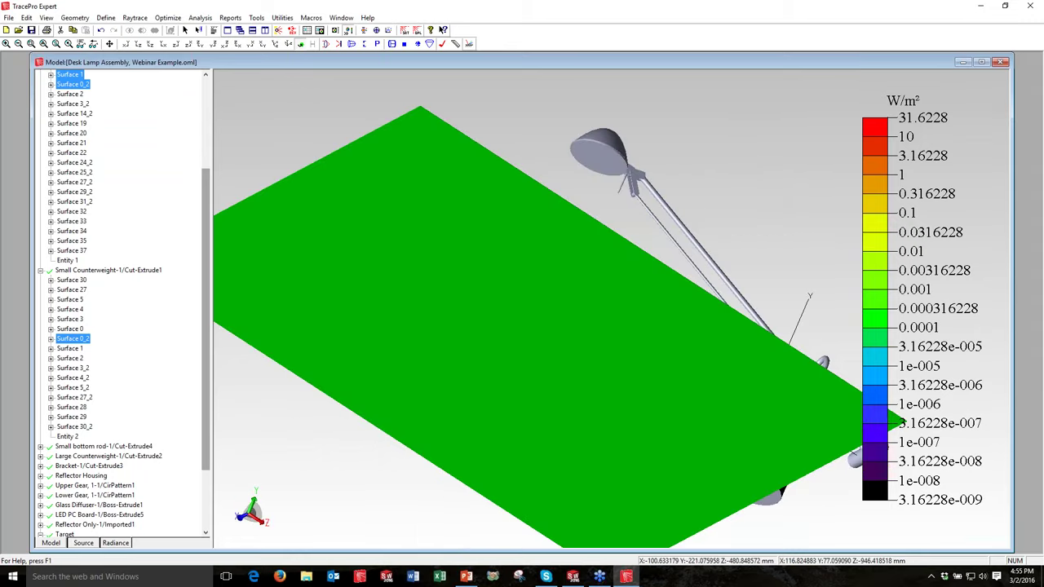
click(32, 44)
drag(528, 118, 663, 202)
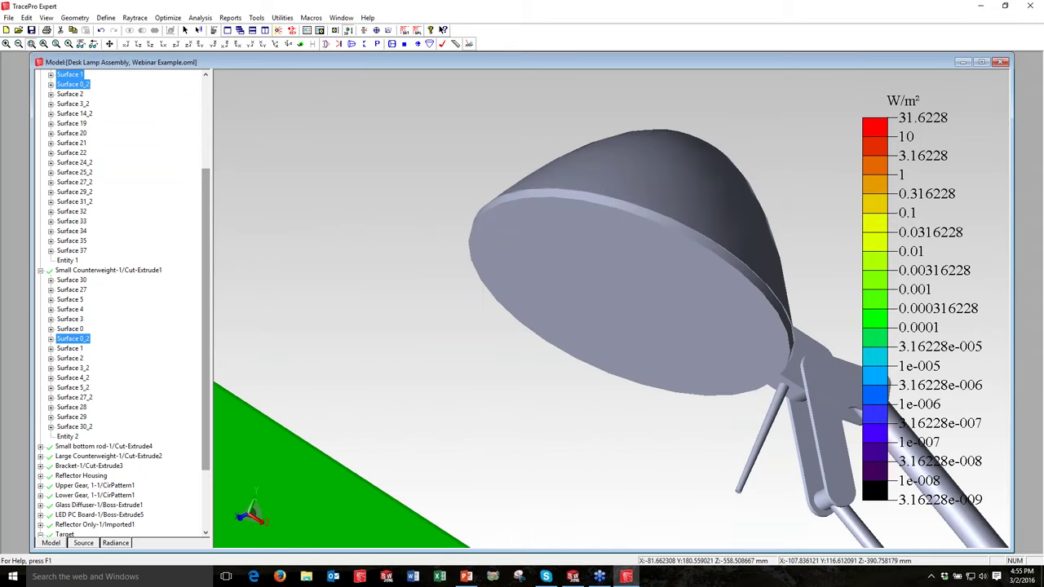
scroll(595, 195, up, 1)
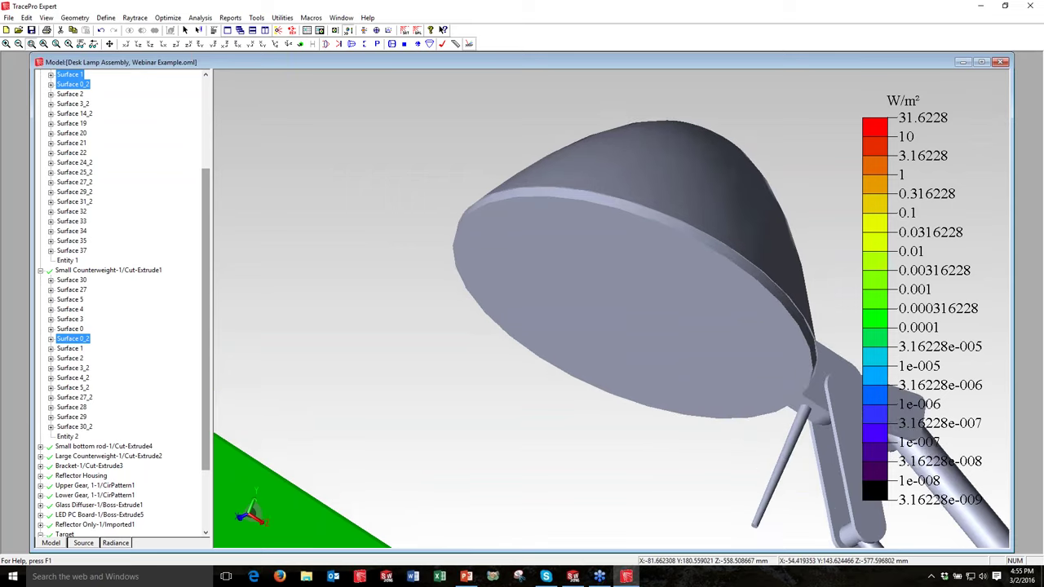
click(576, 301)
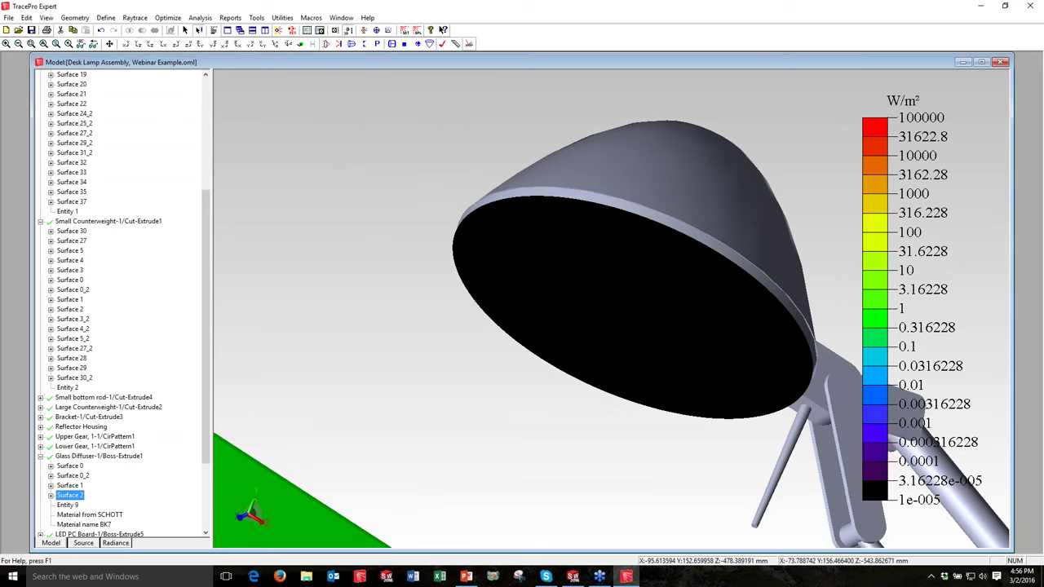
- Set the 3D irradiance map to plot incident rays on a linear scale instead of a log scale
right_click(329, 167)
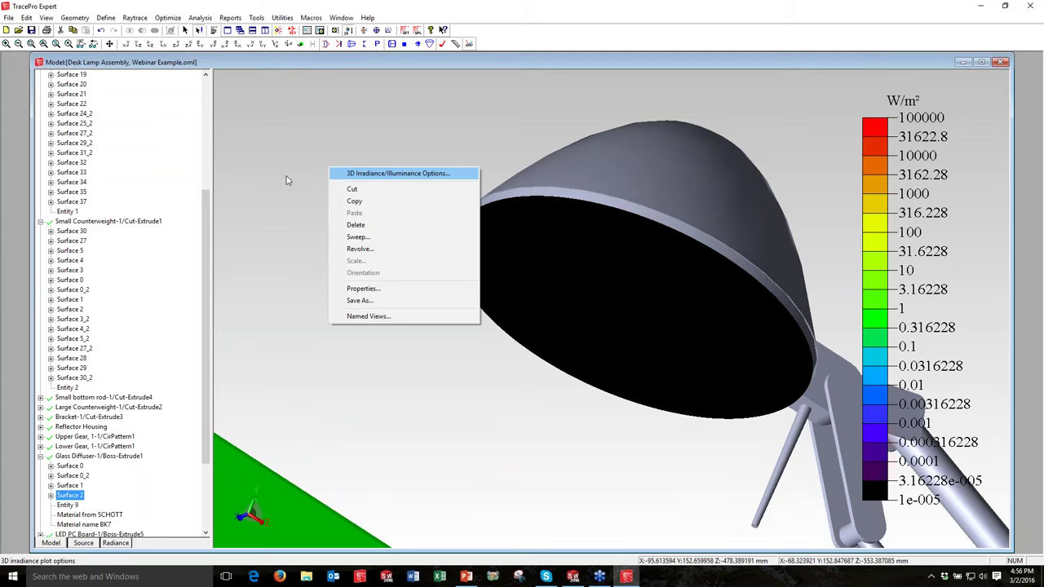
key(Return)
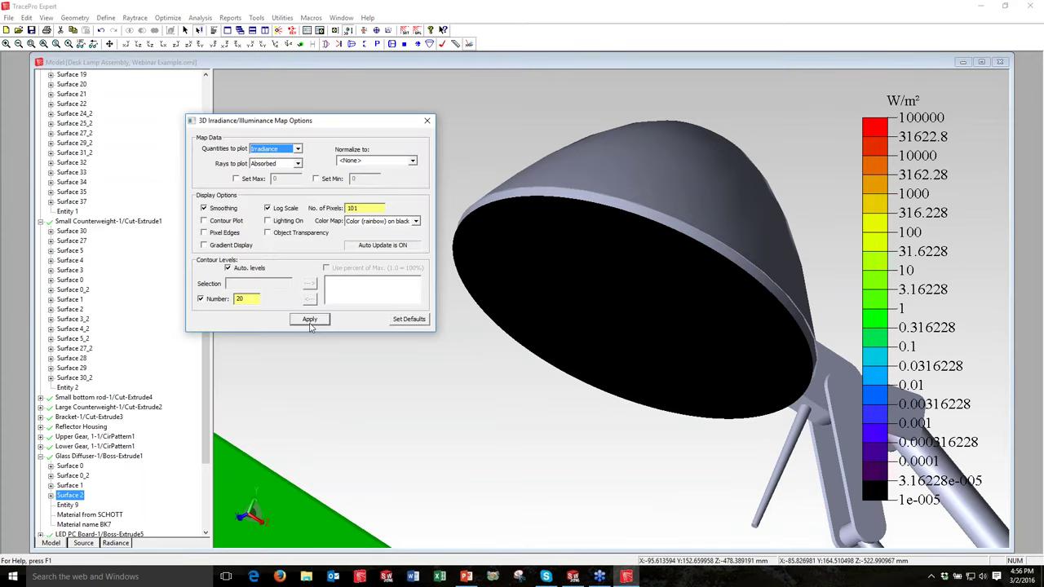
click(298, 164)
click(271, 181)
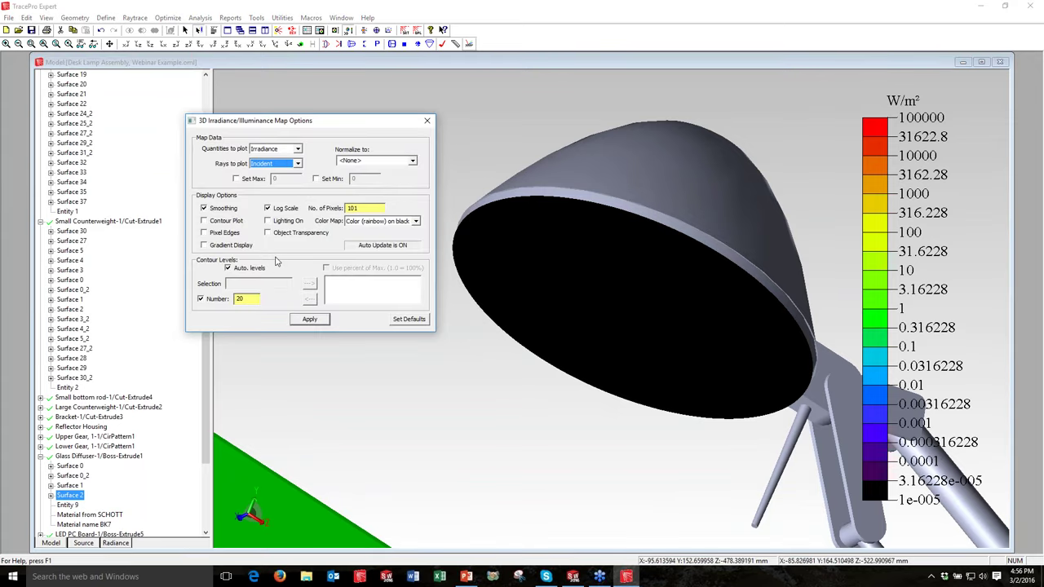
click(310, 319)
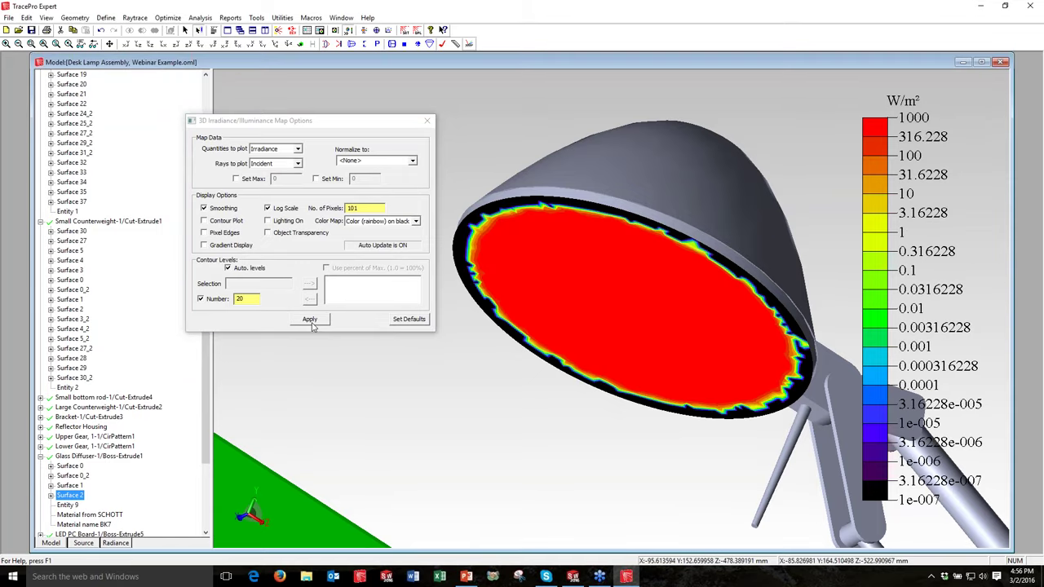
click(267, 207)
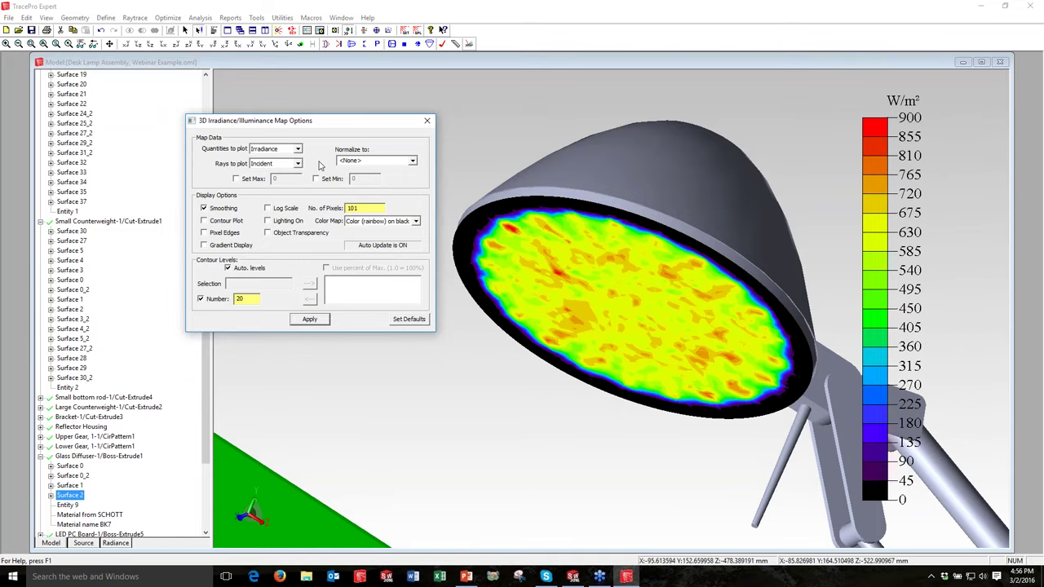
click(427, 120)
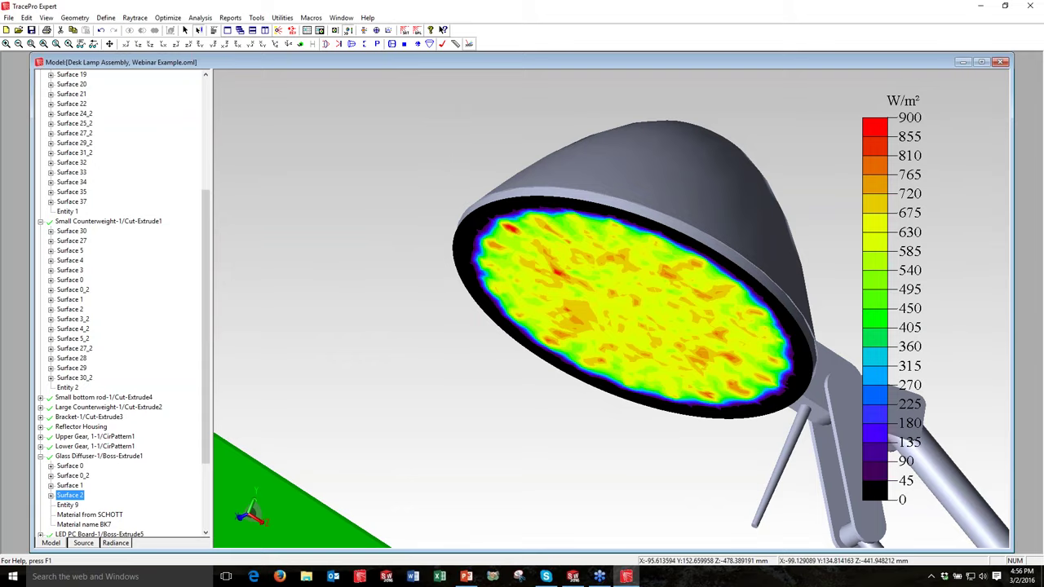
- Examine the incident irradiance distribution on the lamp's glass diffuser up close and from farther away at different angles
middle_drag(560, 247, 642, 376)
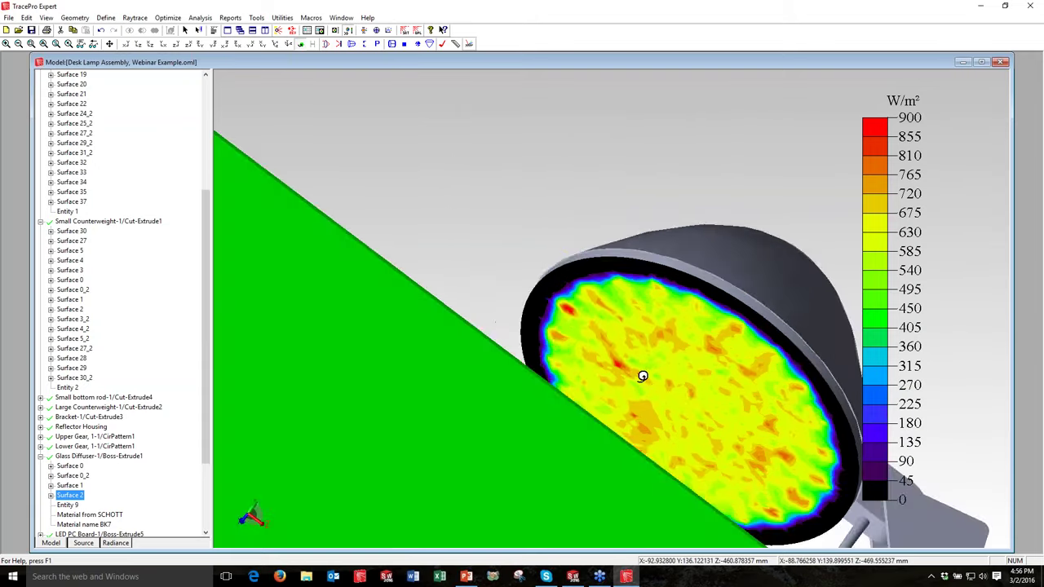
drag(642, 376, 592, 287)
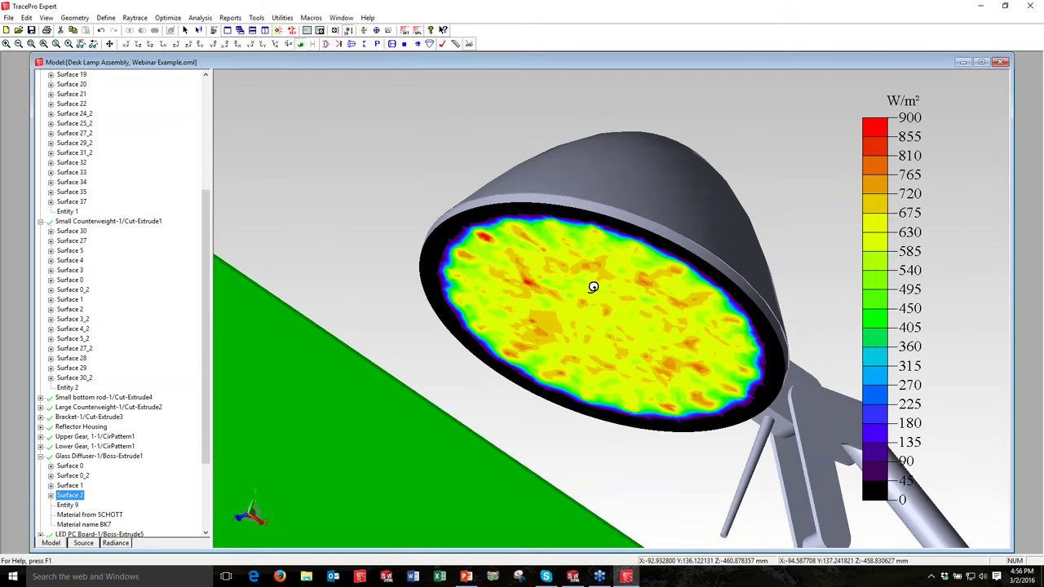
scroll(593, 287, up, 1)
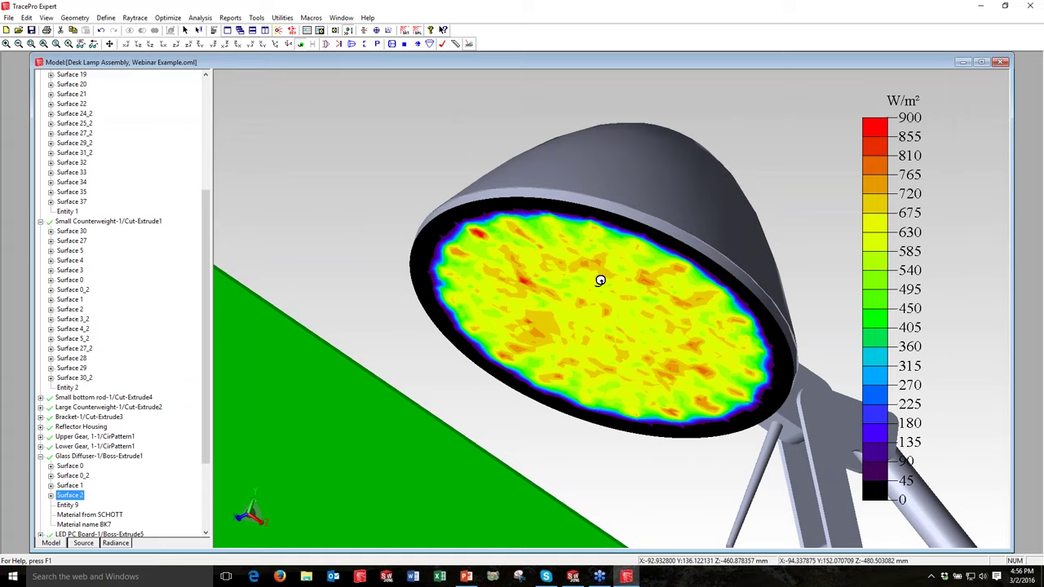
drag(600, 280, 757, 295)
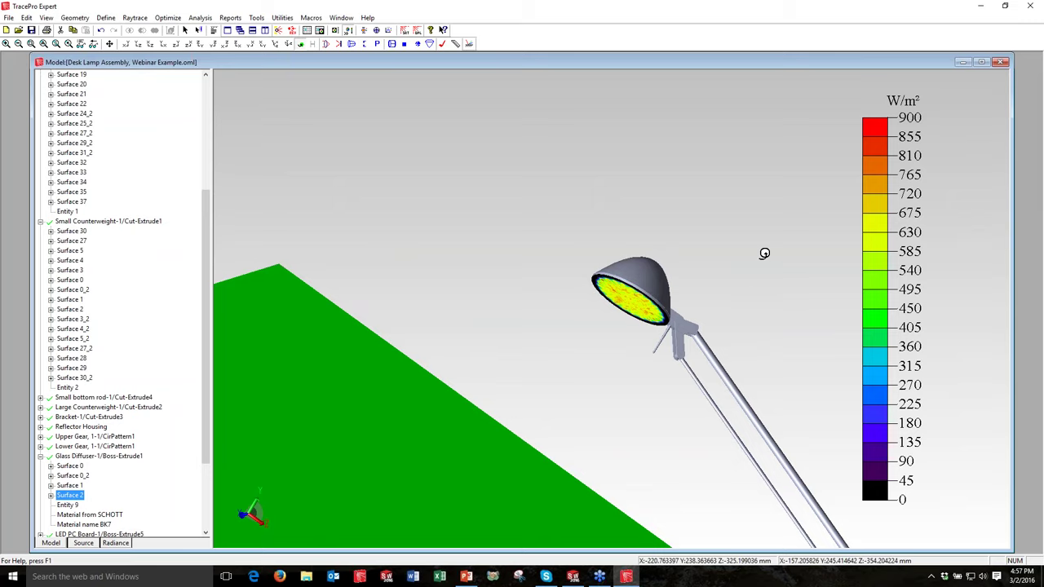
drag(764, 254, 702, 310)
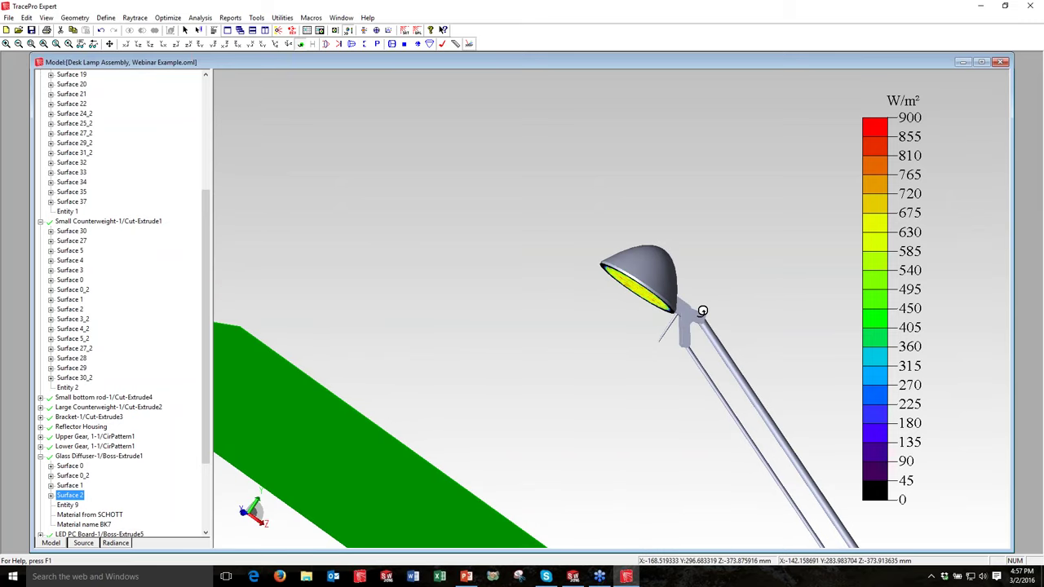